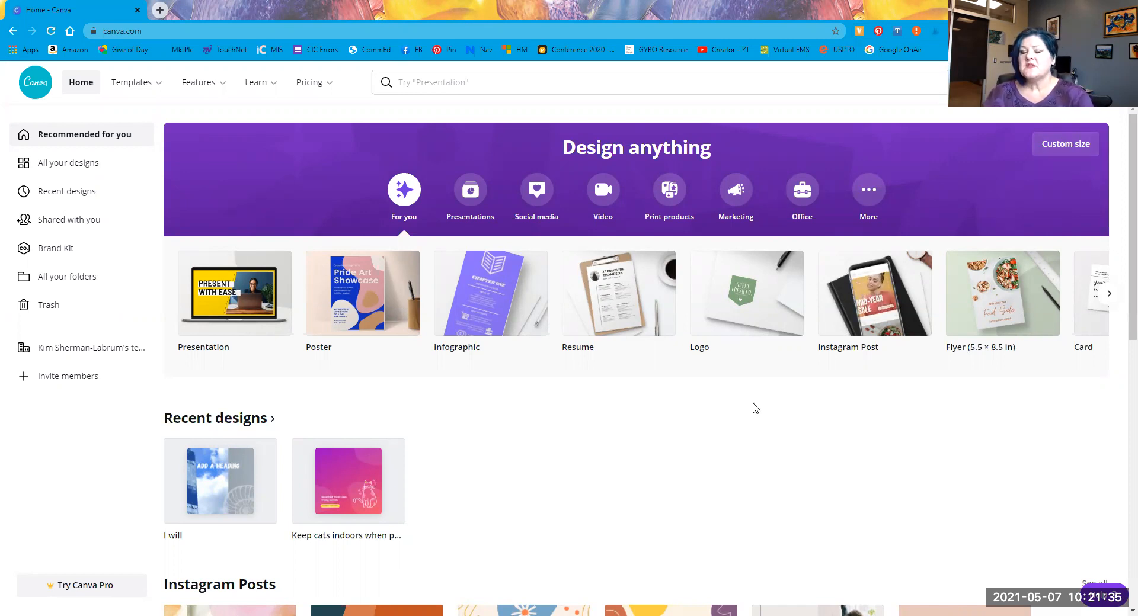
Step: Scroll the Canva home page and page through the design-type carousel
scroll(749, 416, down, 1)
scroll(356, 359, up, 1)
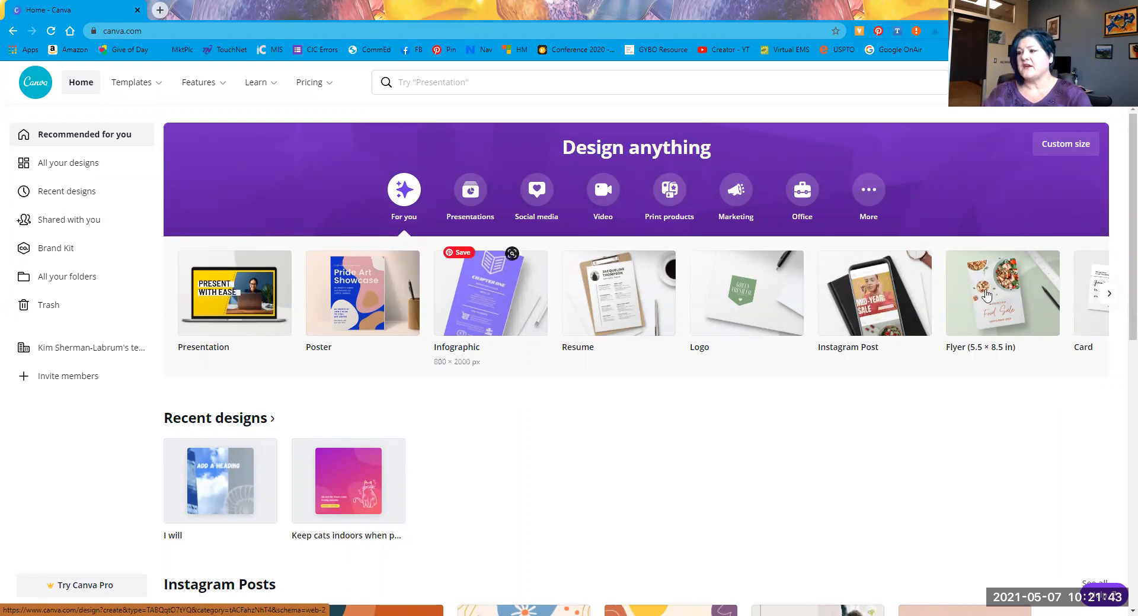
click(1108, 294)
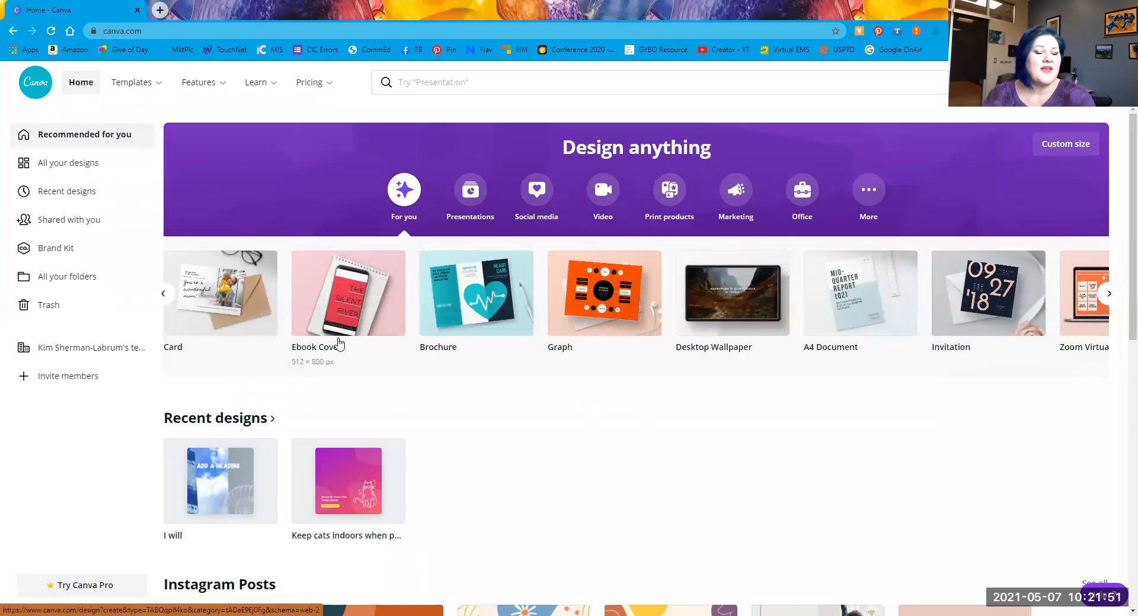
click(1109, 294)
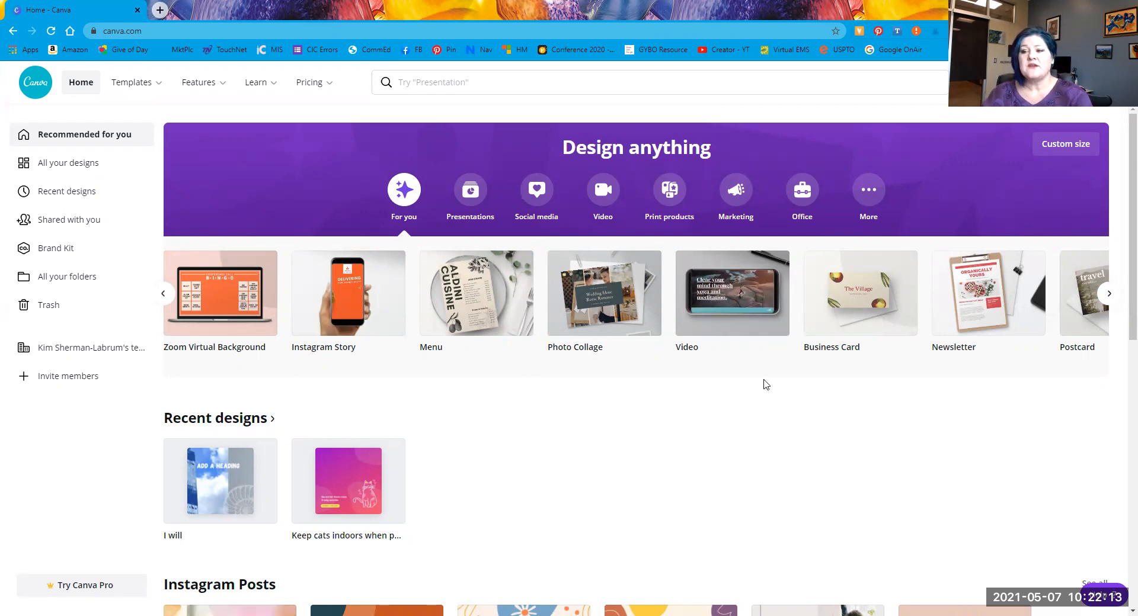
scroll(765, 385, down, 5)
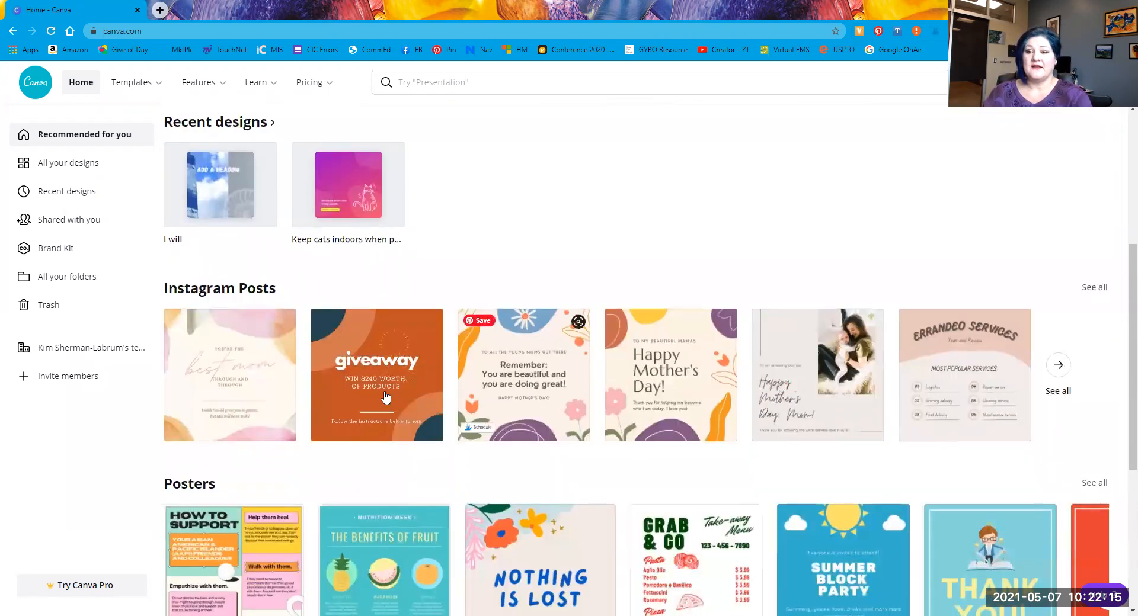
scroll(289, 429, down, 2)
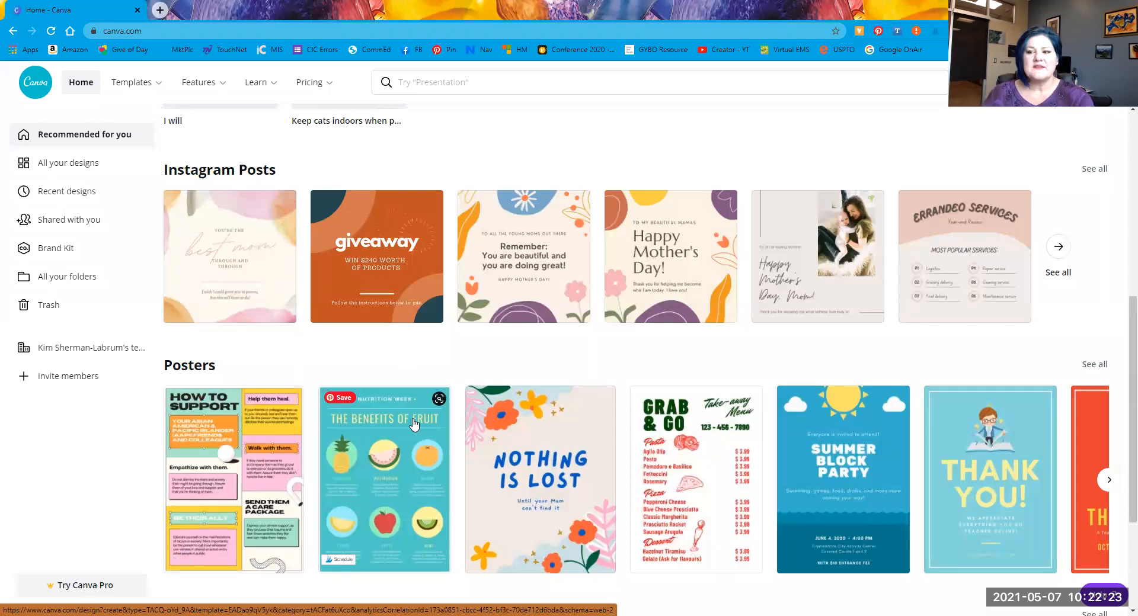
scroll(414, 423, down, 3)
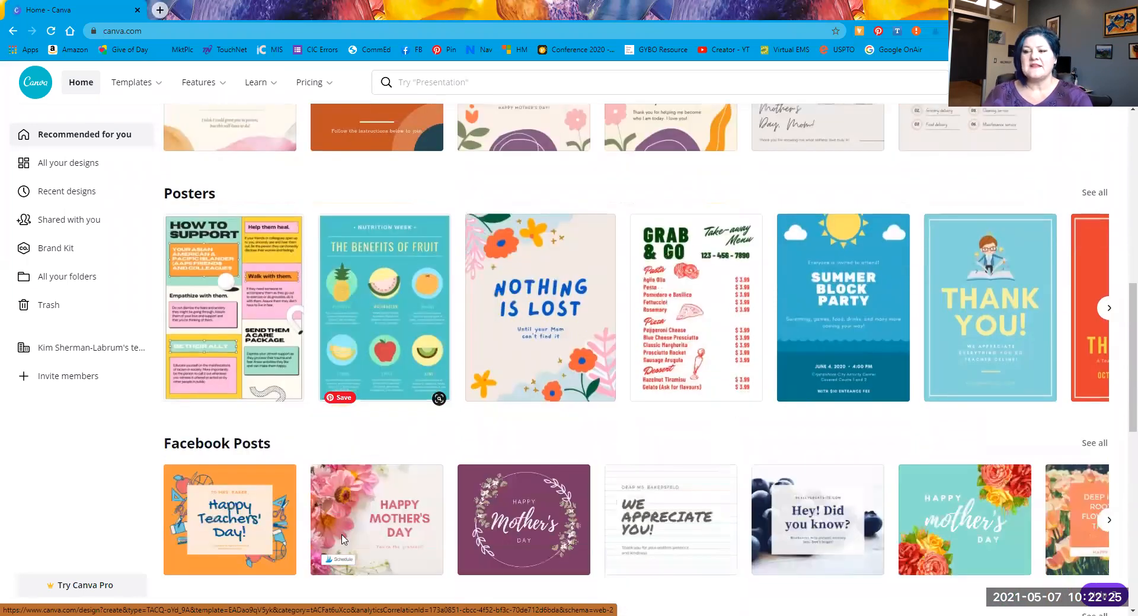
scroll(344, 540, down, 1)
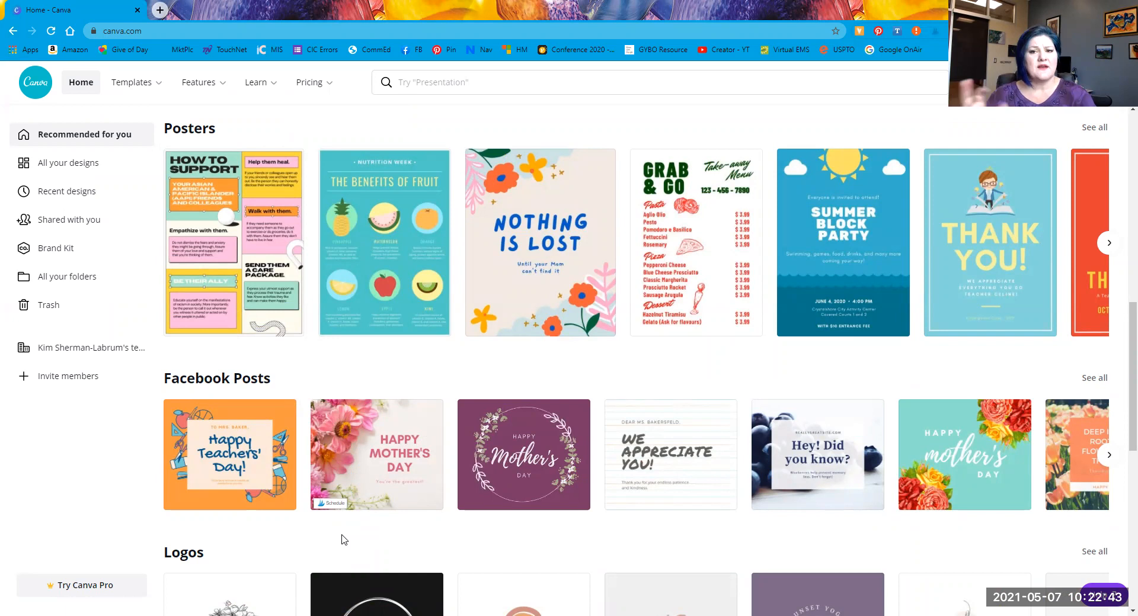
scroll(573, 541, down, 2)
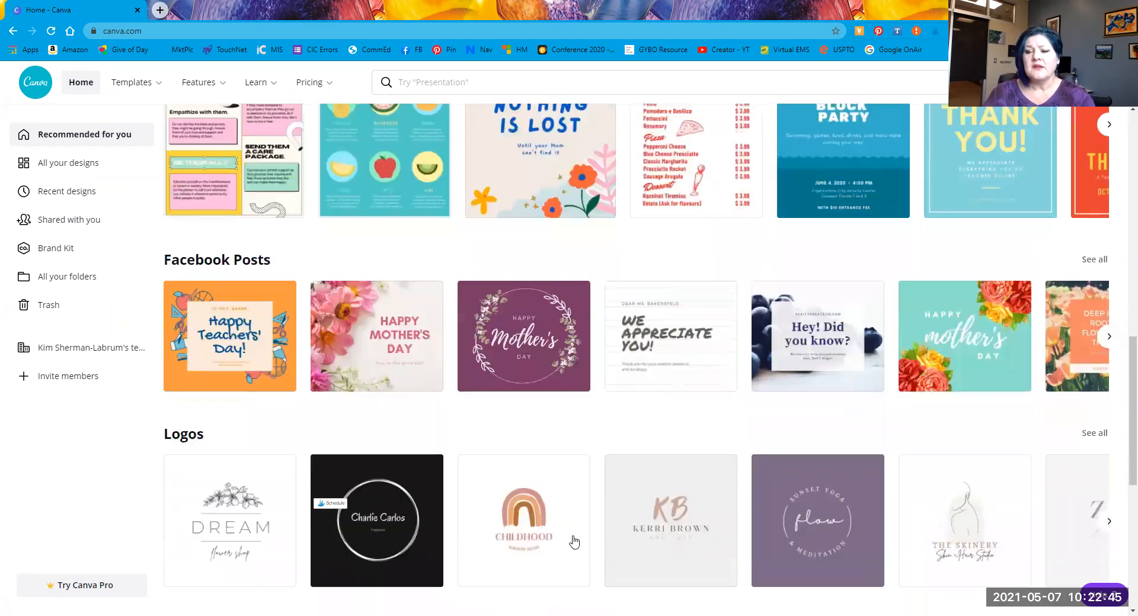
scroll(573, 541, down, 5)
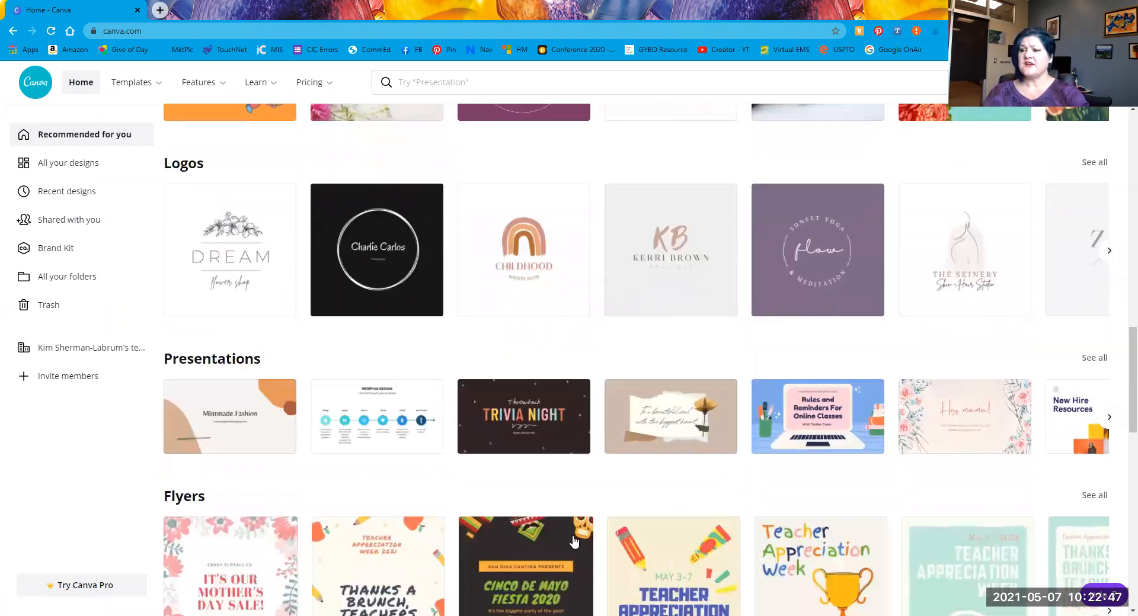
scroll(574, 541, down, 6)
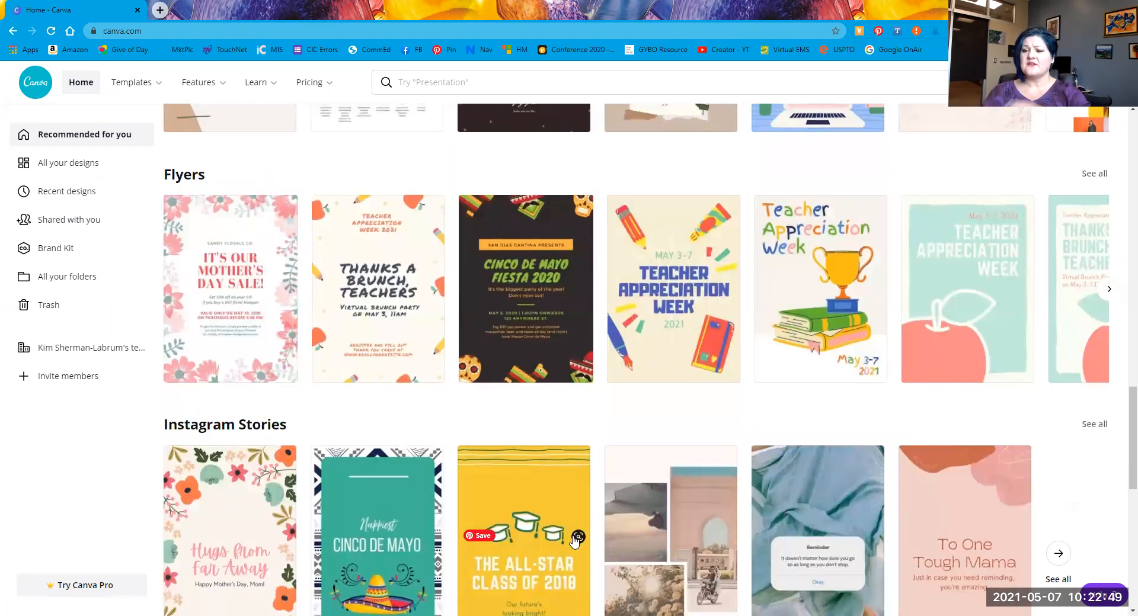
scroll(574, 539, down, 6)
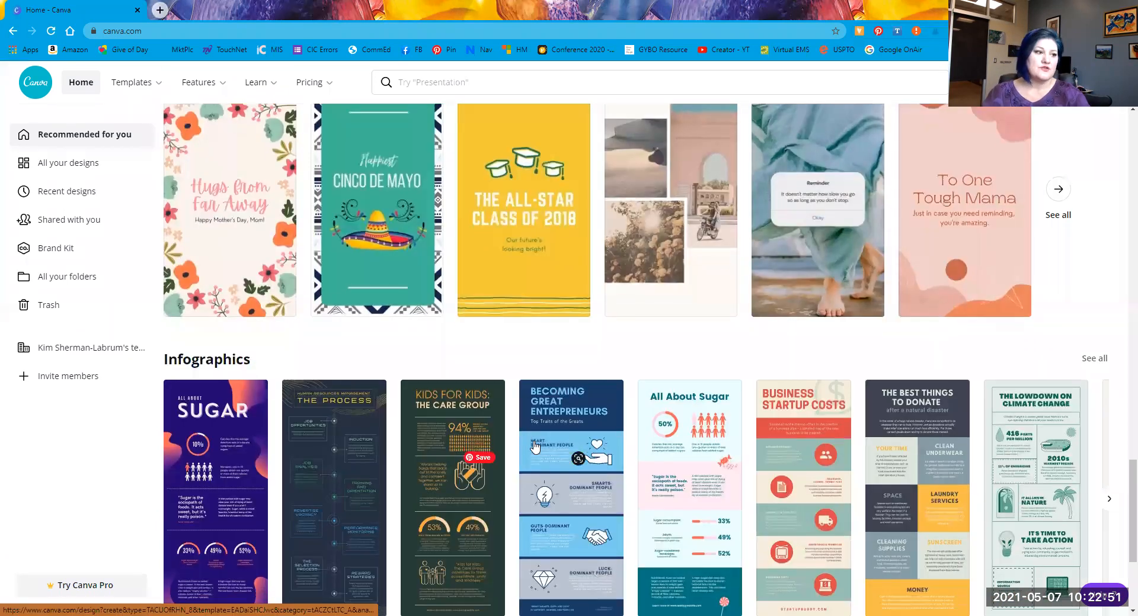
scroll(535, 446, down, 5)
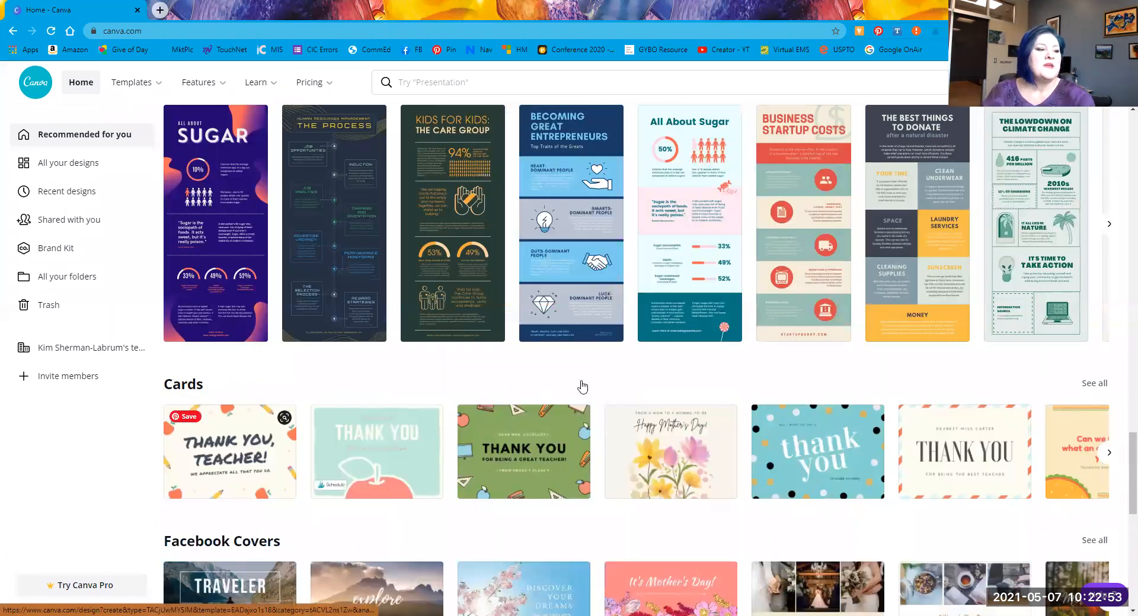
scroll(726, 338, up, 5)
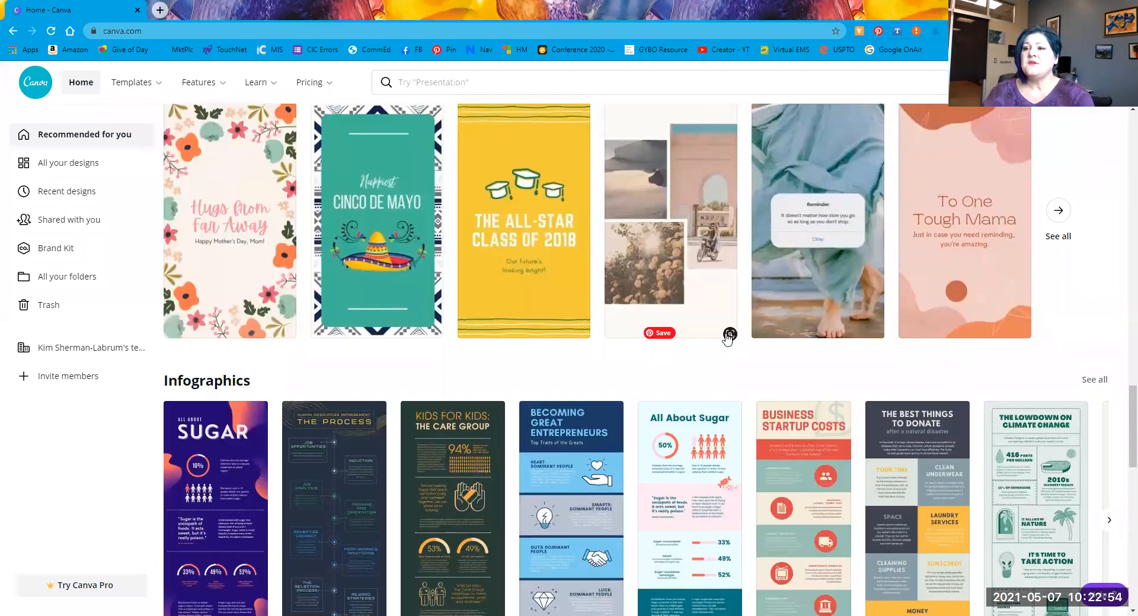
Step: Pick Instagram Post from search suggestions and open the Buy One, Get One cupcake template
click(467, 89)
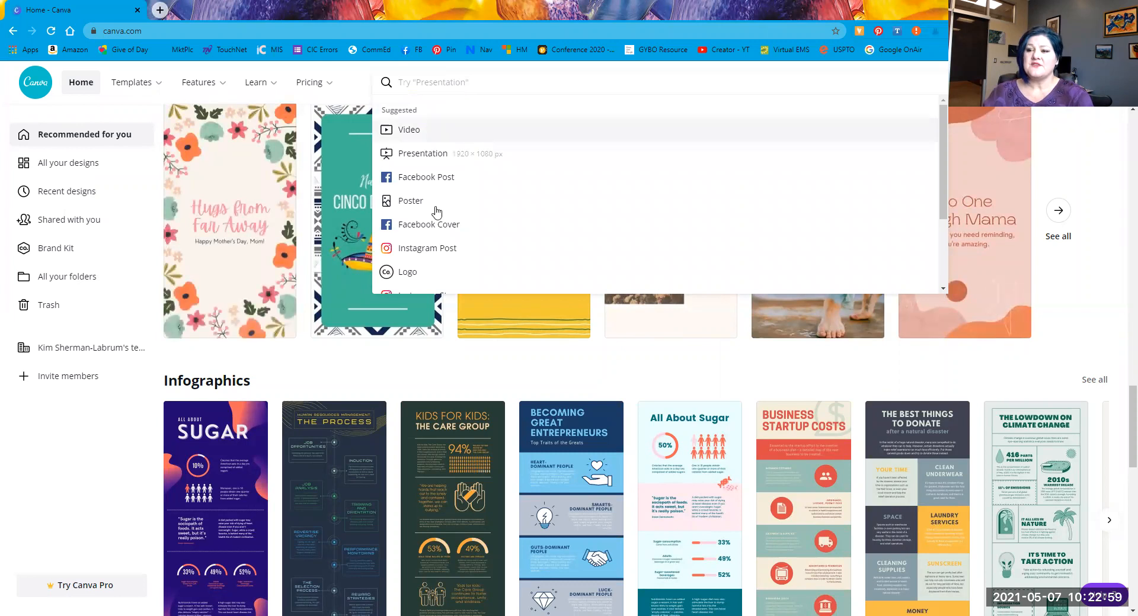
scroll(437, 213, down, 2)
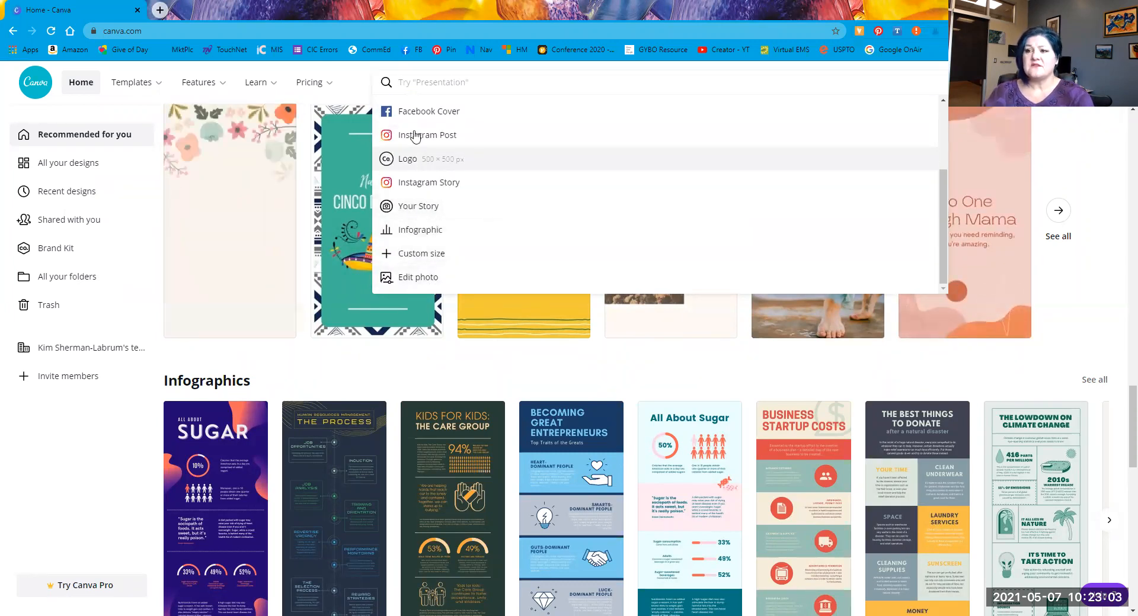
scroll(416, 148, up, 2)
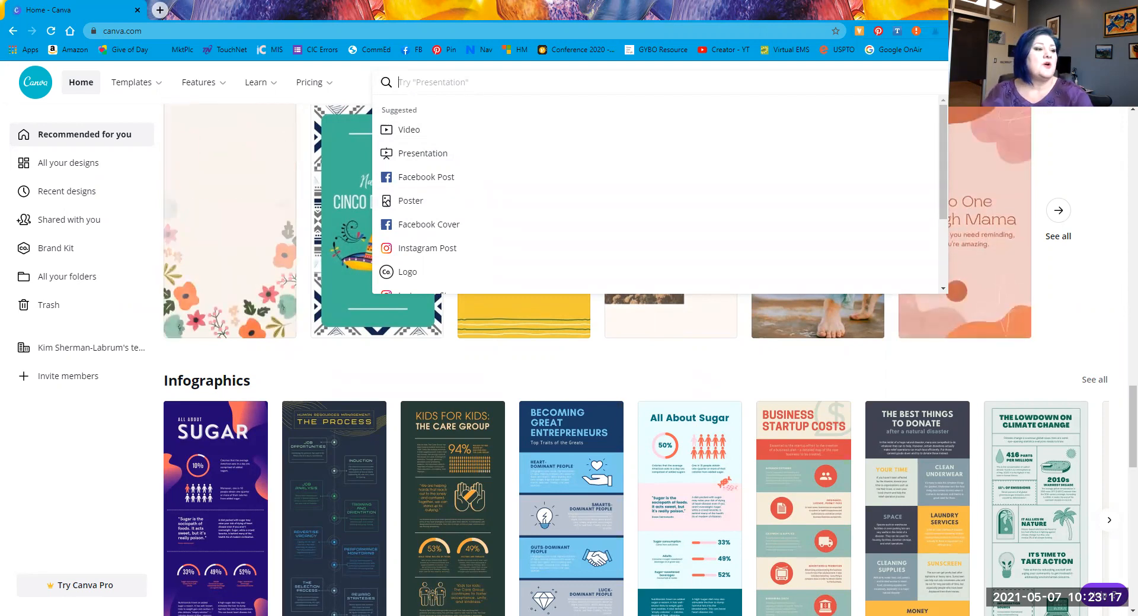
click(445, 248)
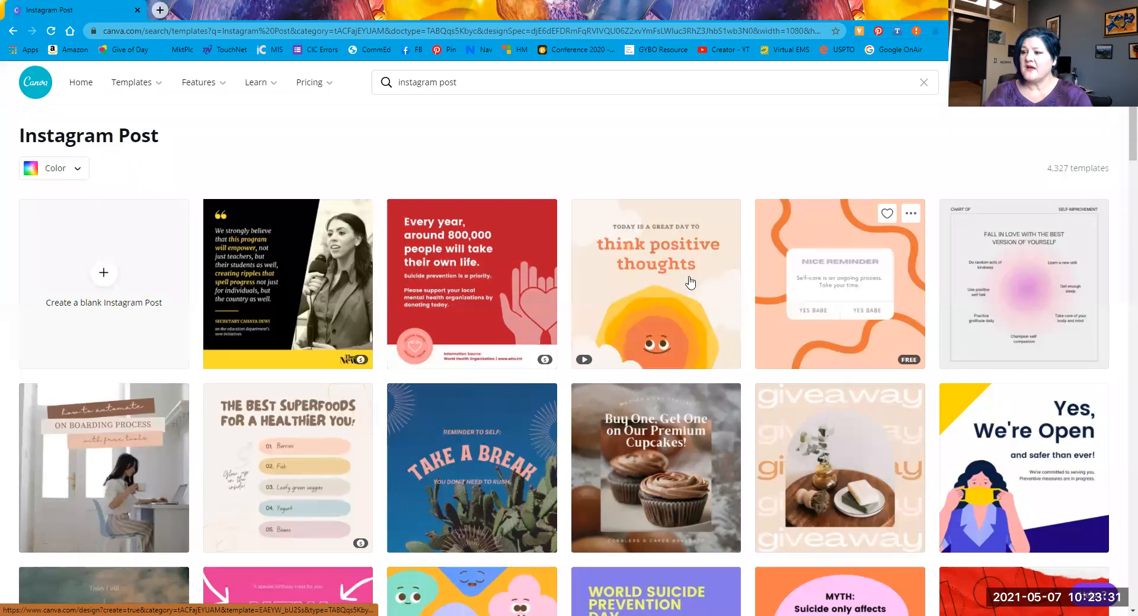
scroll(634, 289, down, 3)
click(634, 288)
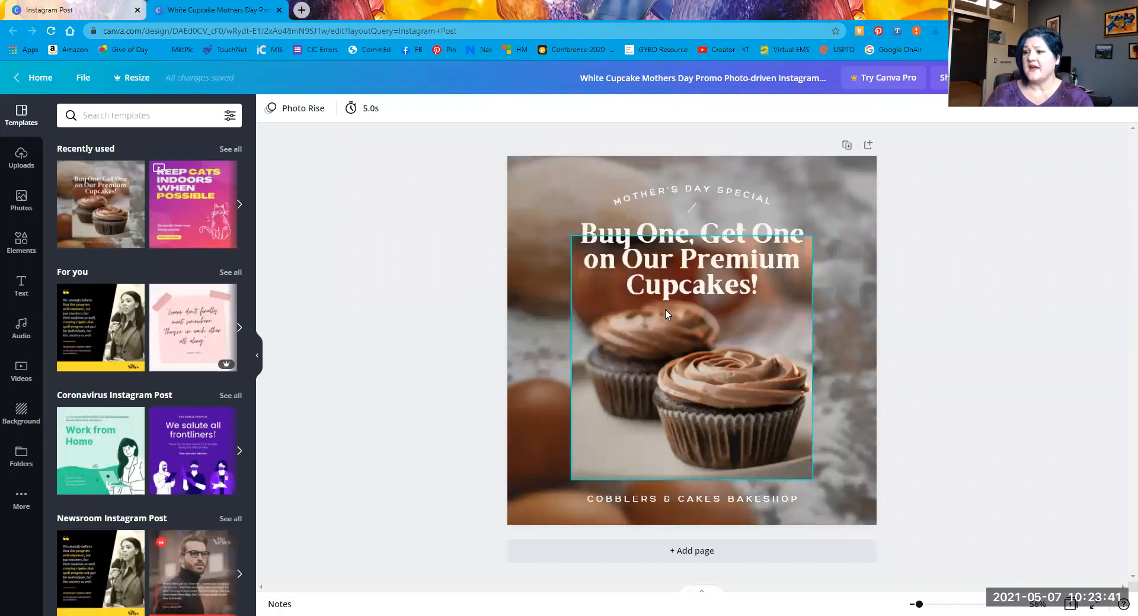
Step: Select in turn the headline, bakeshop name and blurred background photo to inspect the layers
click(668, 280)
click(538, 446)
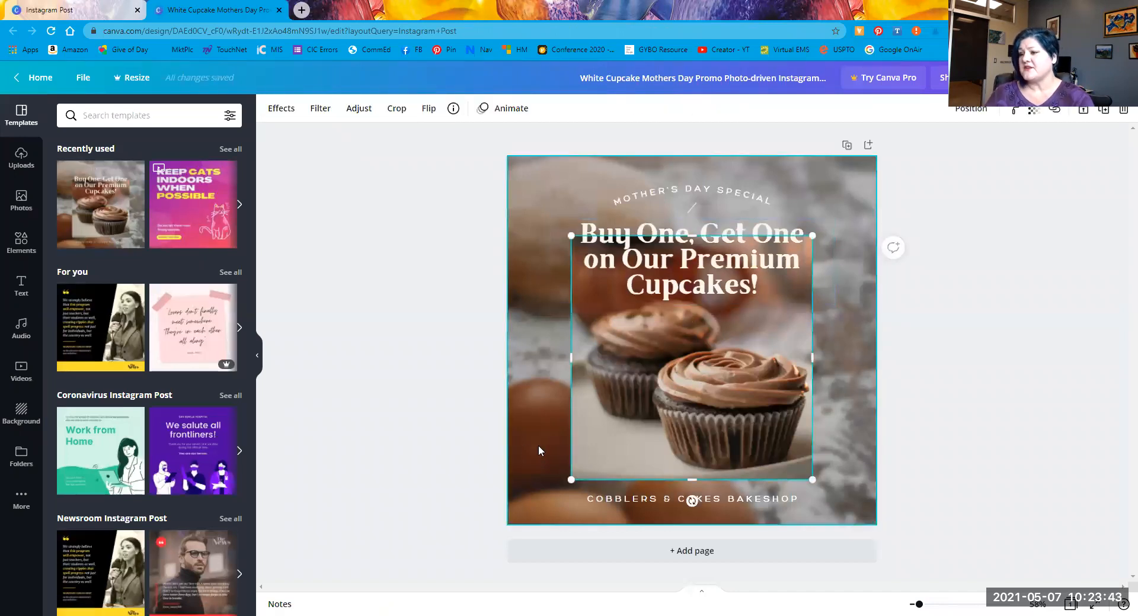
click(627, 502)
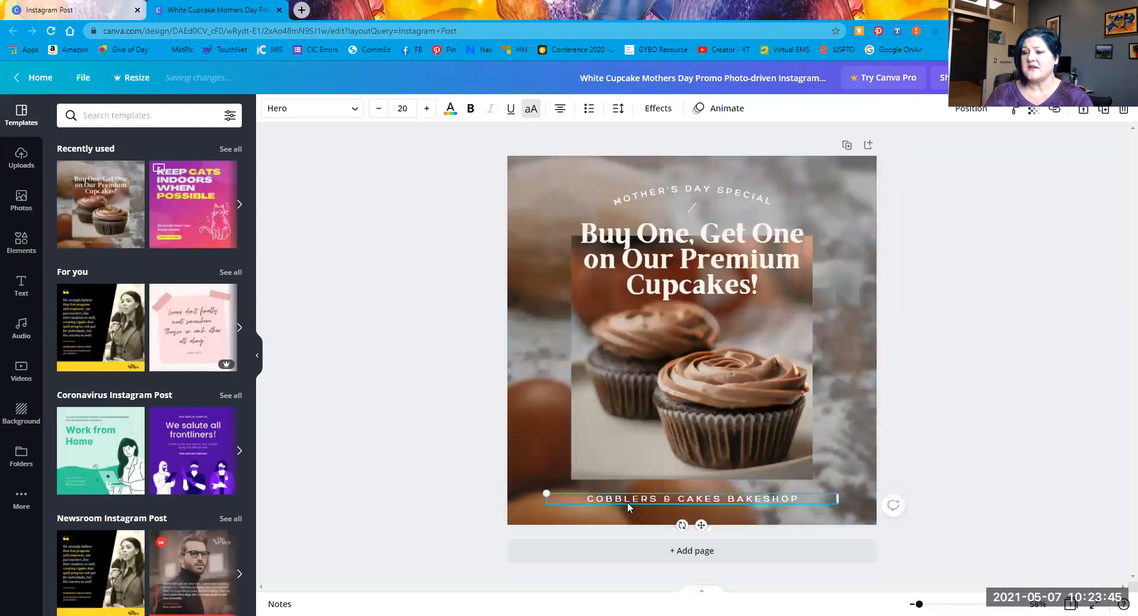
click(640, 268)
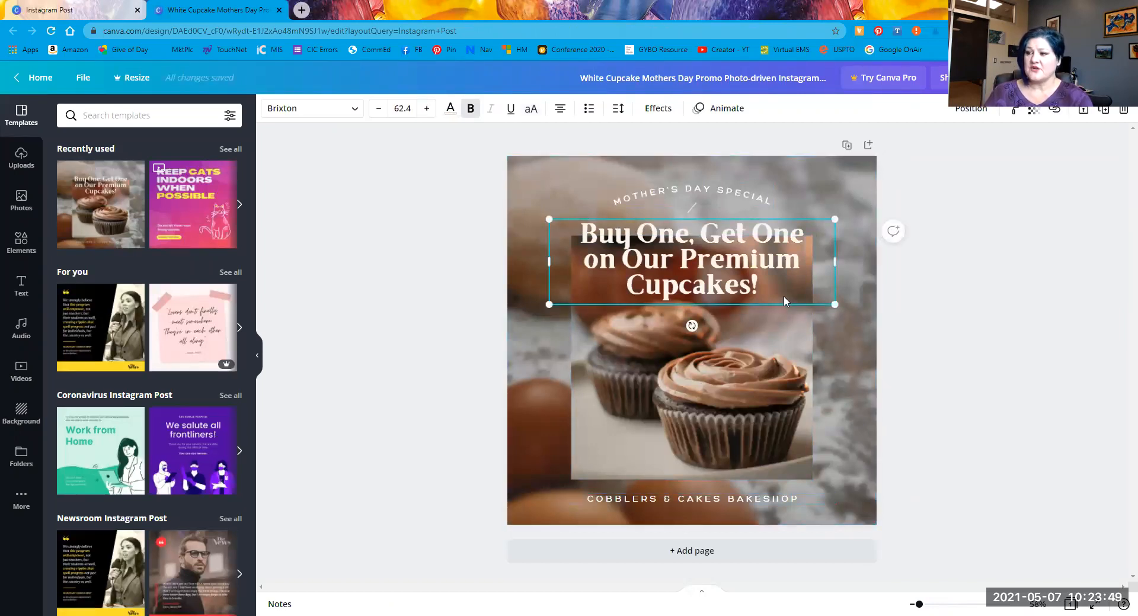
click(865, 454)
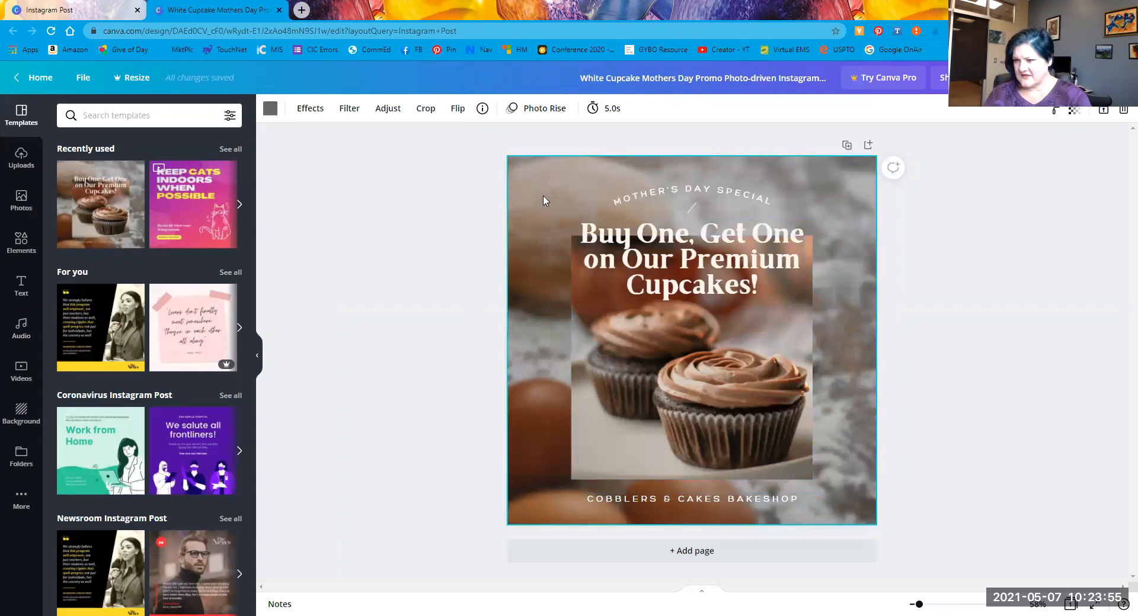
Step: Crop the background photo: shift it down, enlarge it beyond the frame, and slide it right
double_click(526, 270)
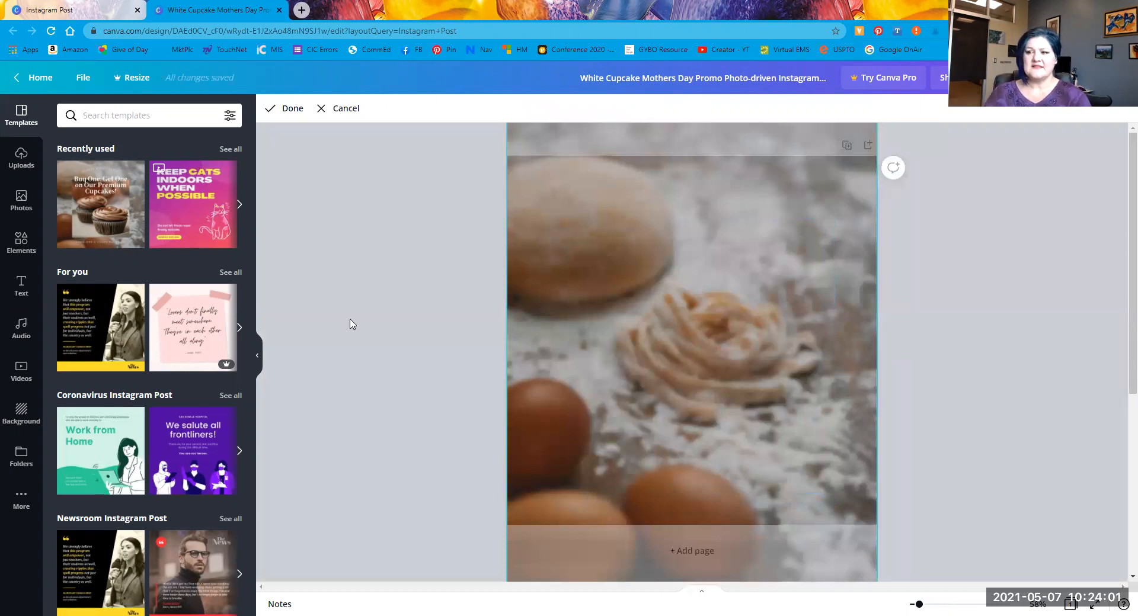
drag(670, 308, 567, 375)
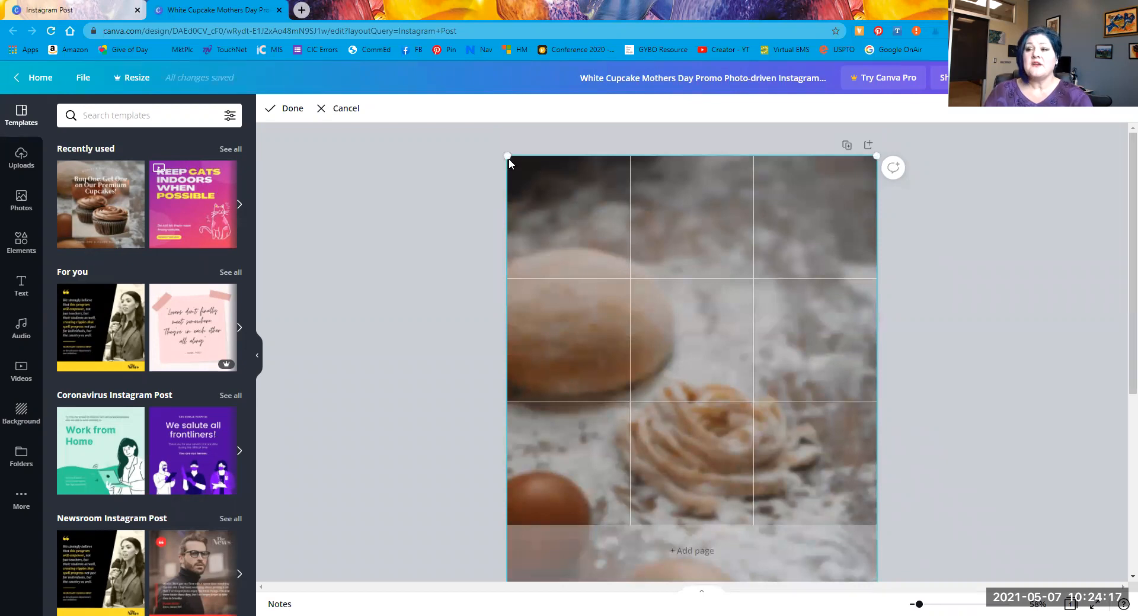
drag(506, 156, 232, 9)
drag(664, 341, 860, 586)
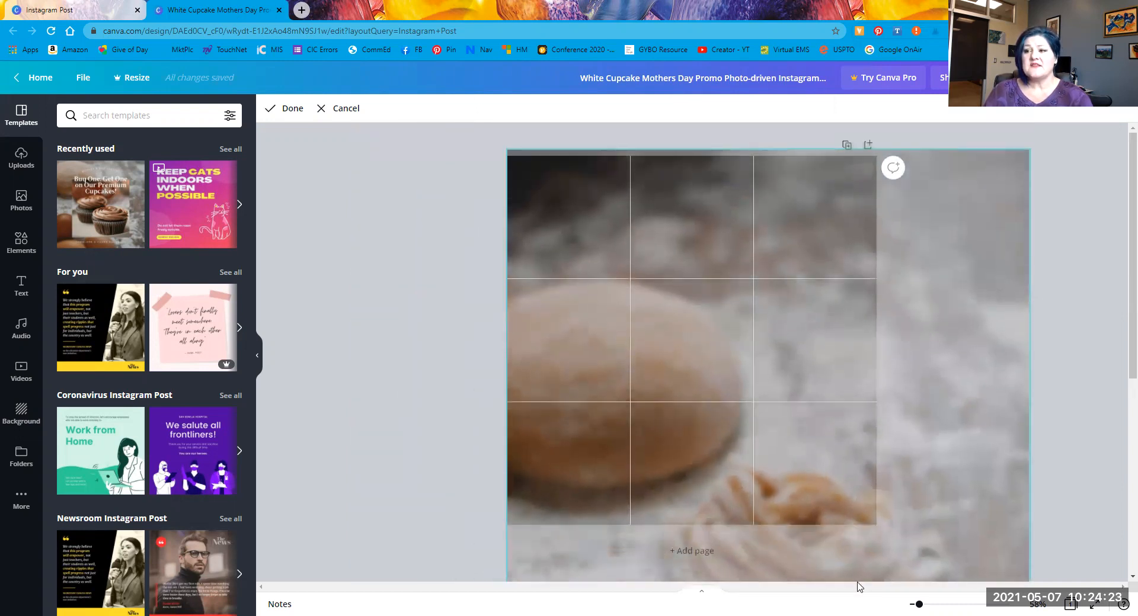
click(412, 421)
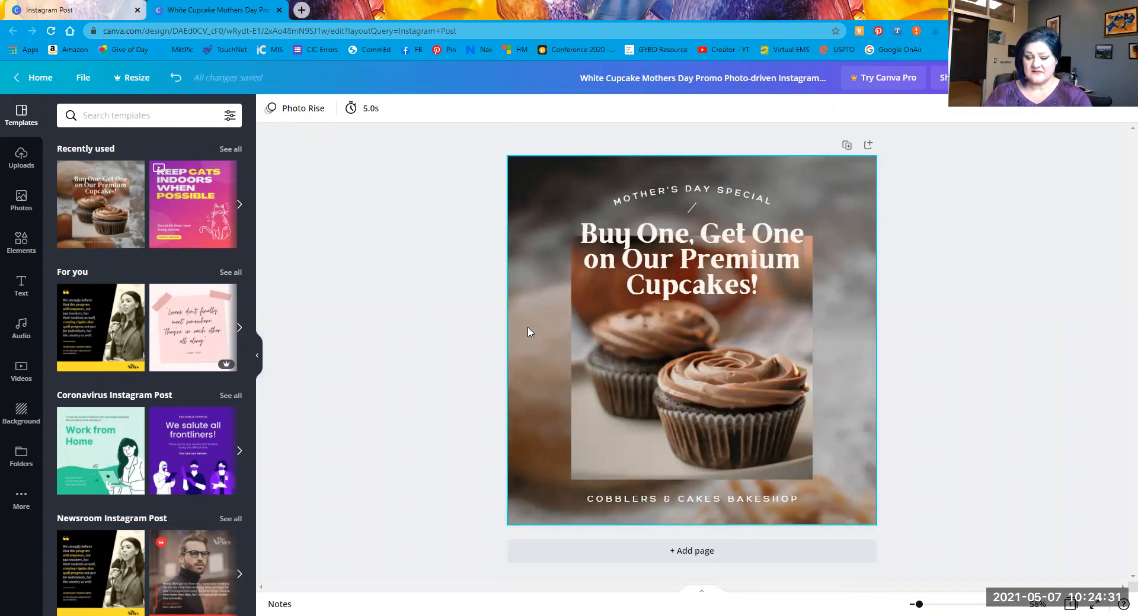
Step: Delete the background photo, then undo the deletion
click(527, 304)
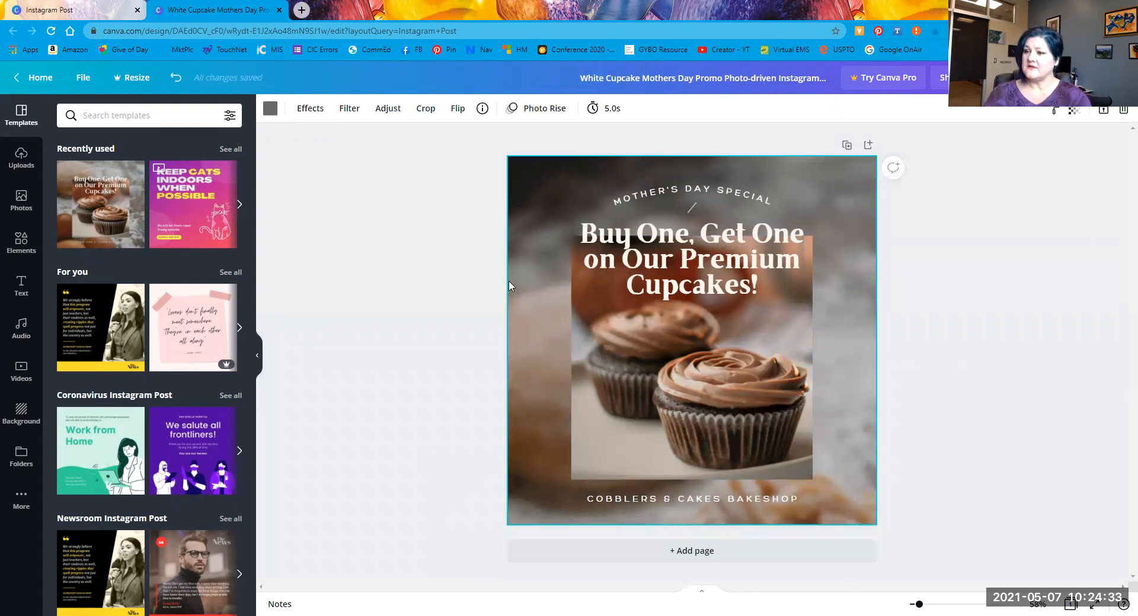
key(Delete)
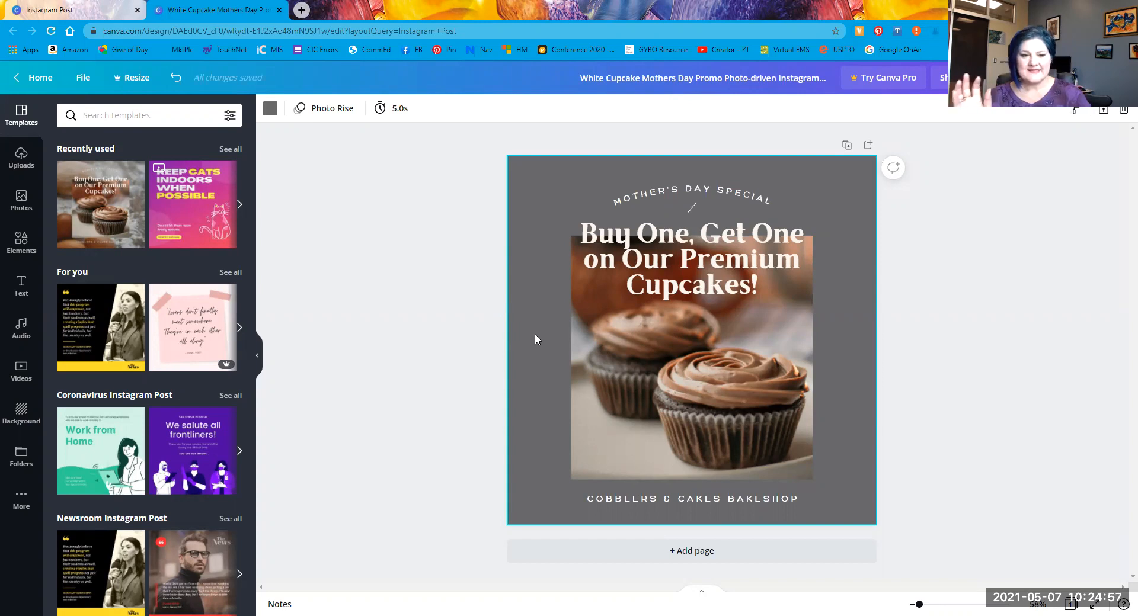
key(ctrl+z)
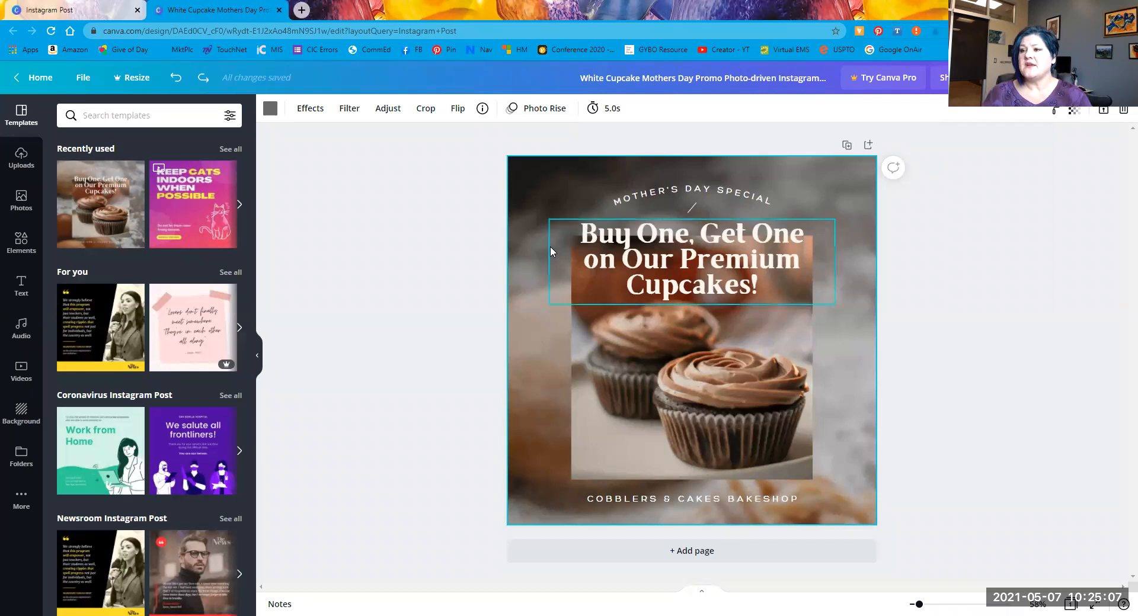
Step: Check the background image's options menu, then select the blurred photo and delete it
right_click(540, 214)
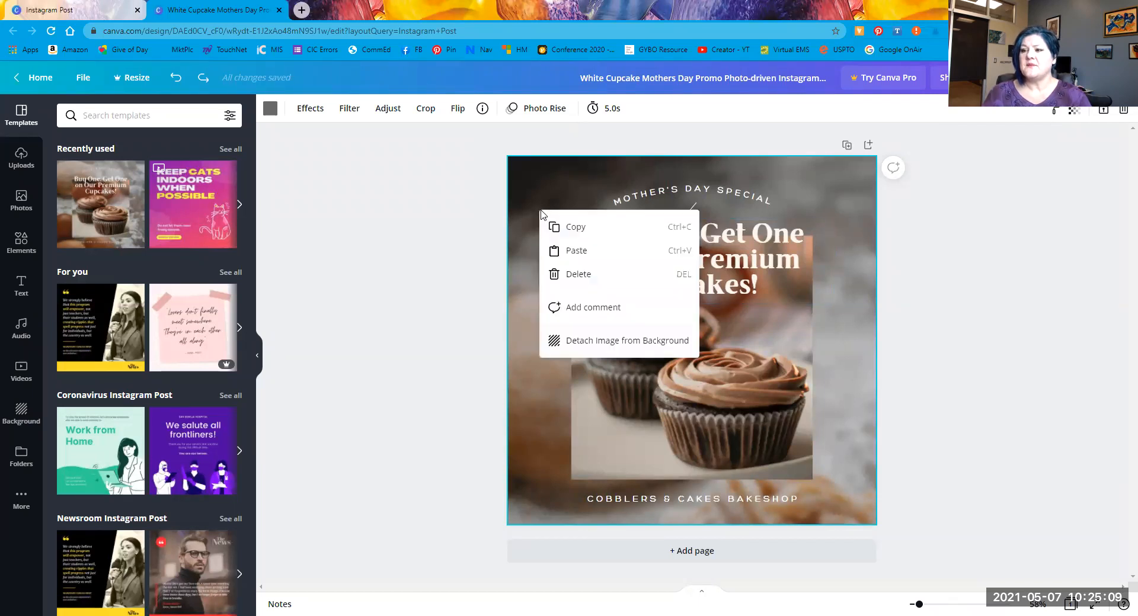
click(527, 386)
right_click(516, 302)
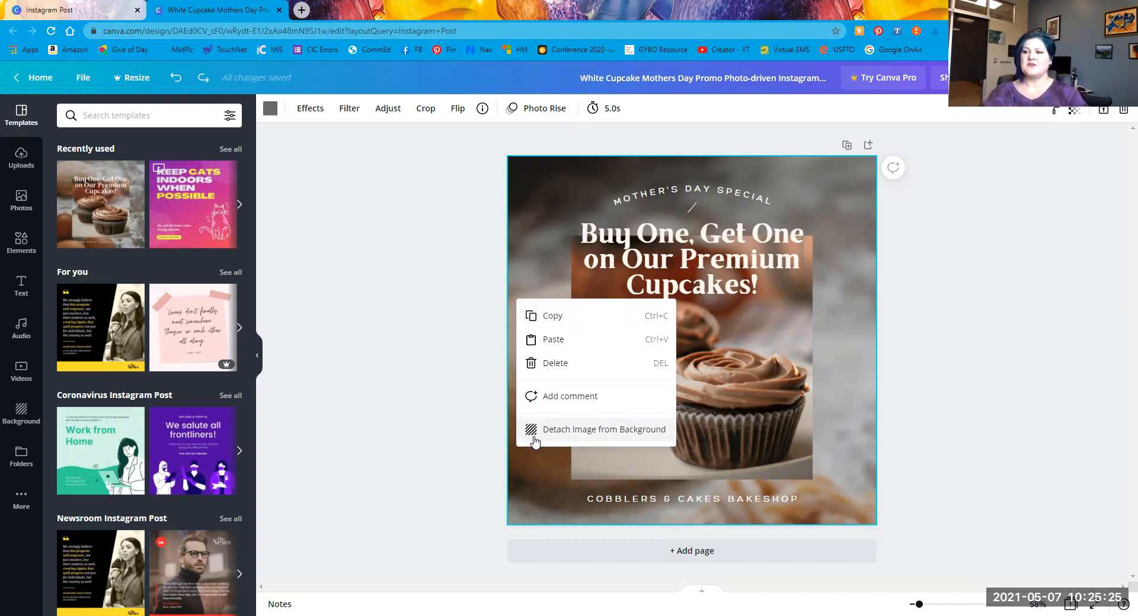
click(851, 464)
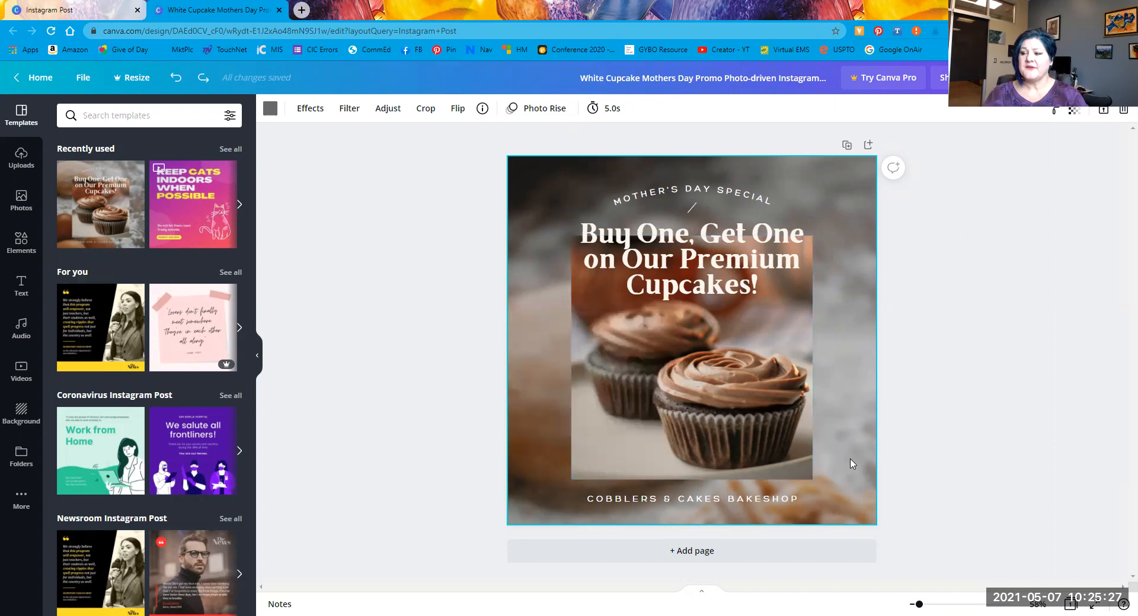
double_click(838, 416)
key(Delete)
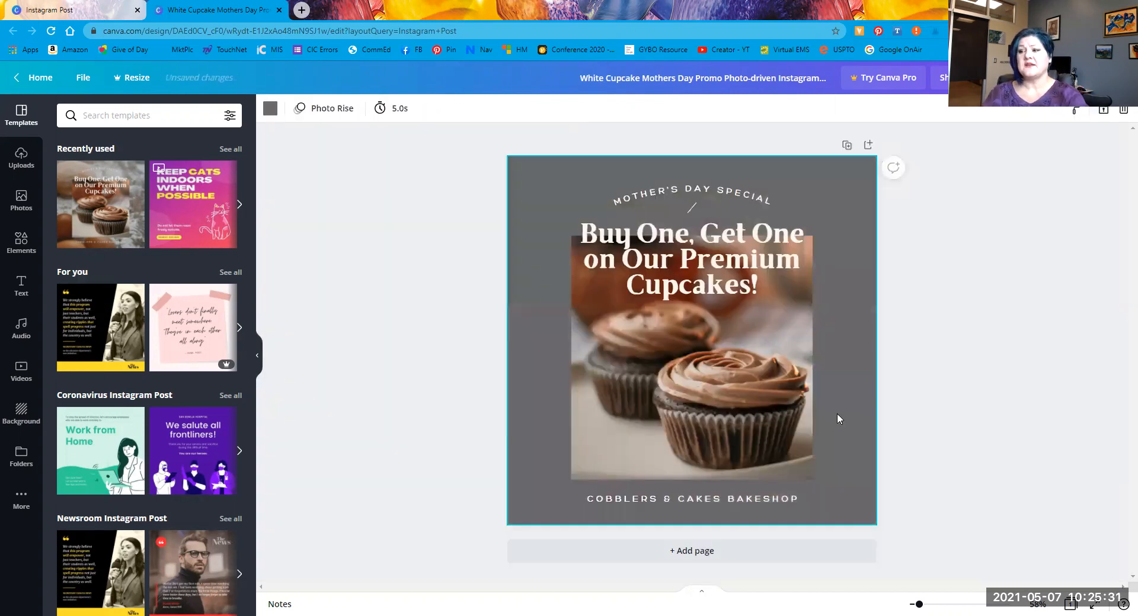
Step: Search the Photos library for 'kitchen' and scroll through the results
click(21, 201)
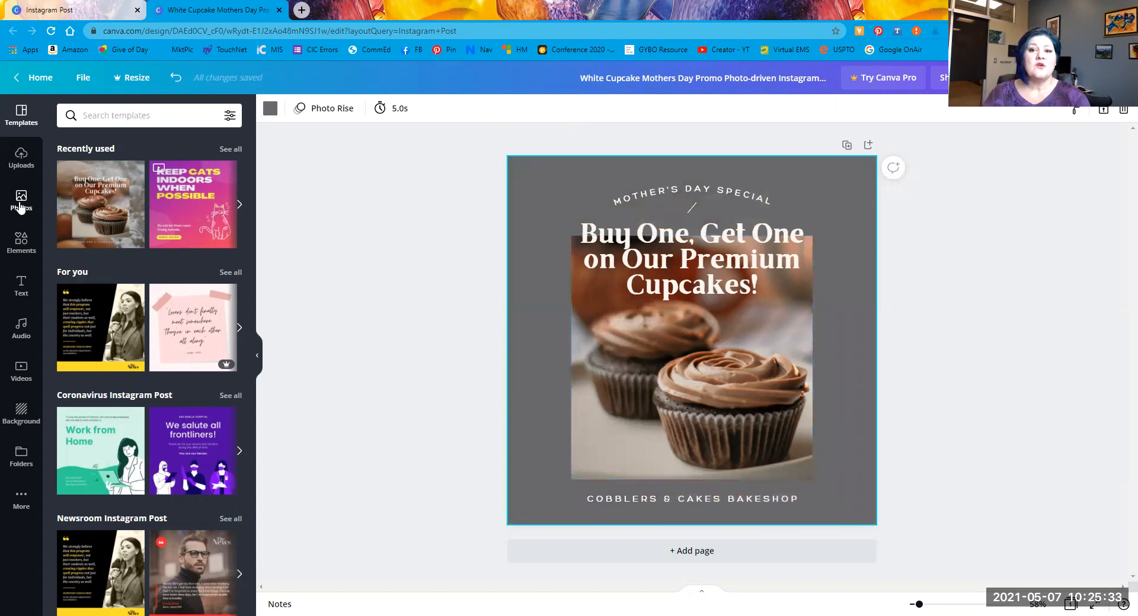
click(86, 115)
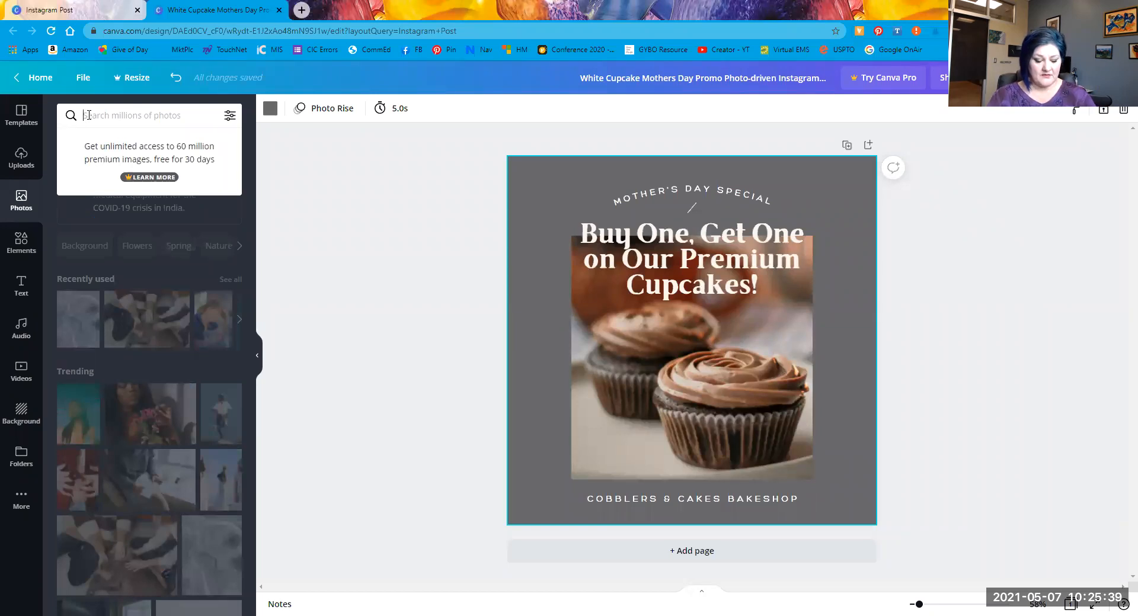
text(kitchen)
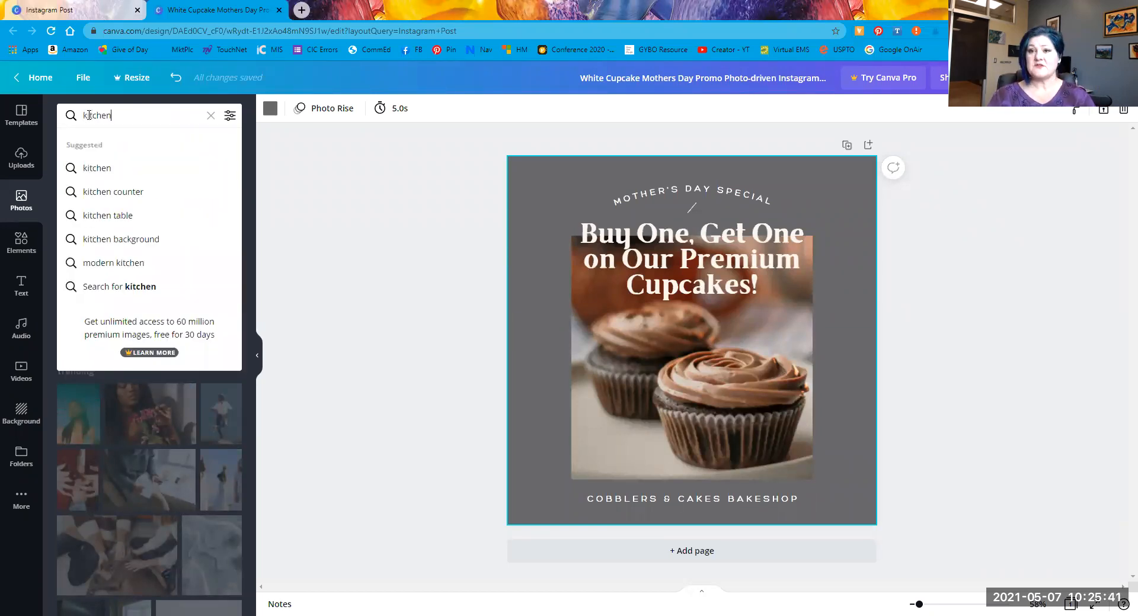
key(Return)
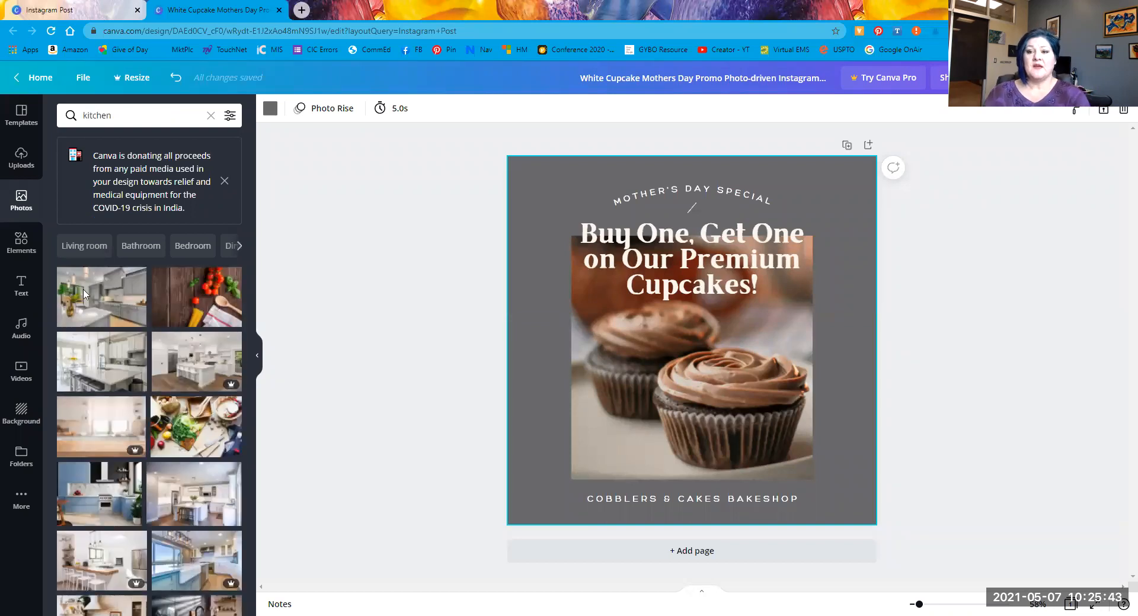
scroll(144, 393, down, 2)
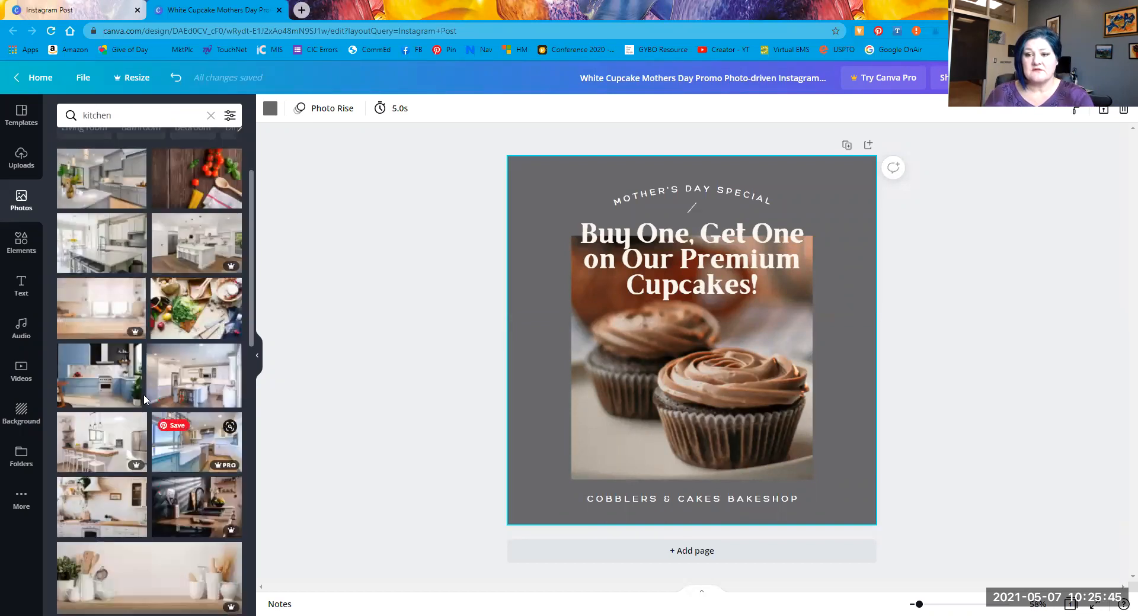
scroll(131, 370, down, 3)
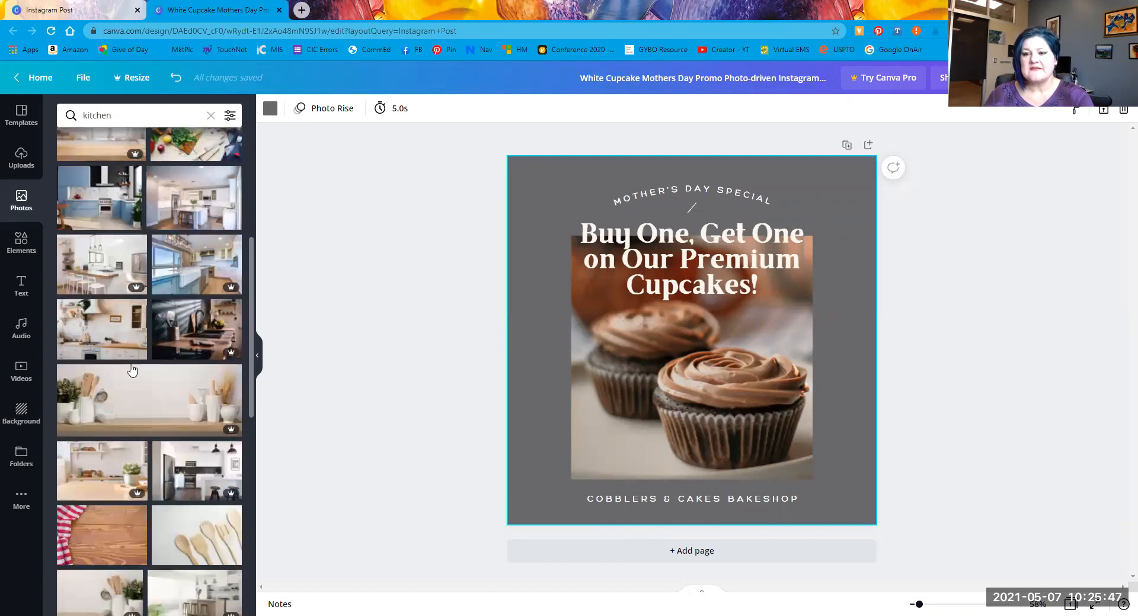
scroll(132, 370, down, 2)
scroll(133, 369, down, 1)
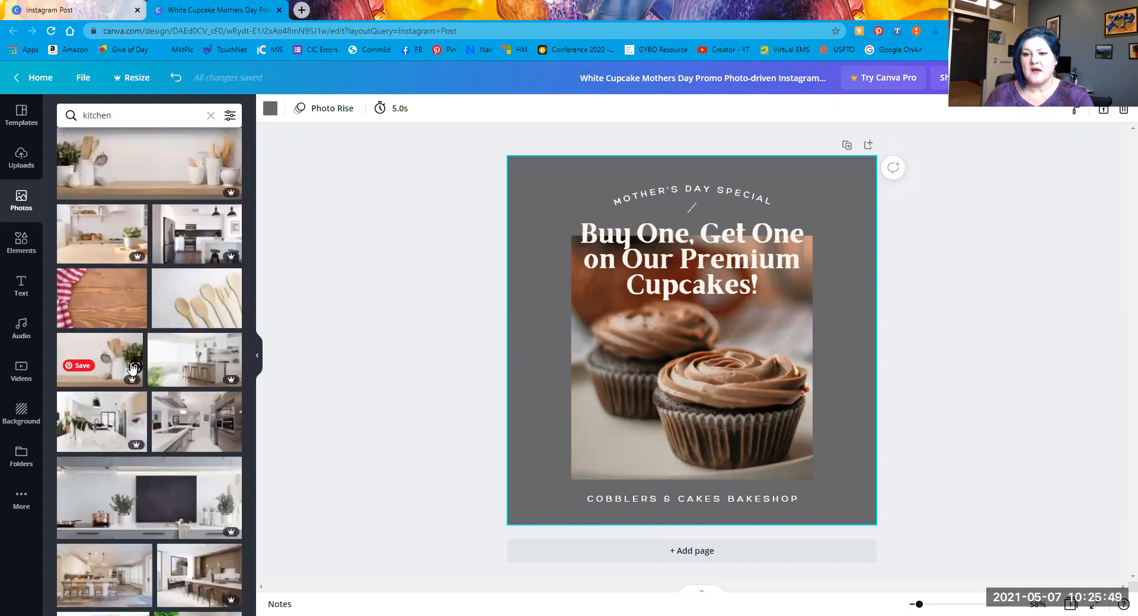
scroll(133, 368, down, 6)
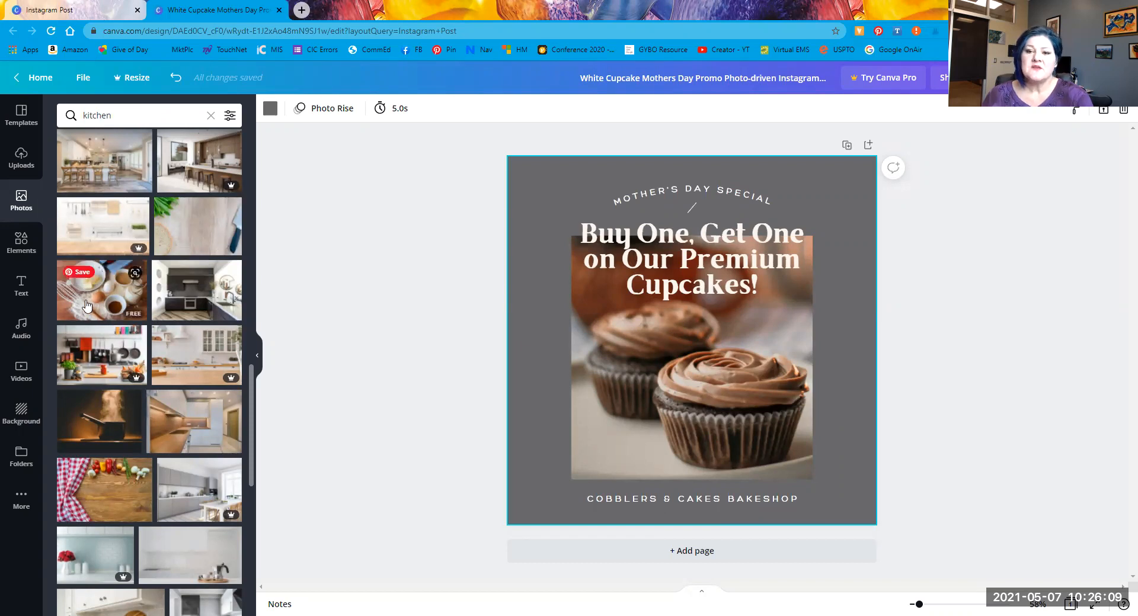
Step: Drop the egg-and-whisk ingredients photo into the design, undoing its background fill and placing it again
drag(86, 305, 552, 184)
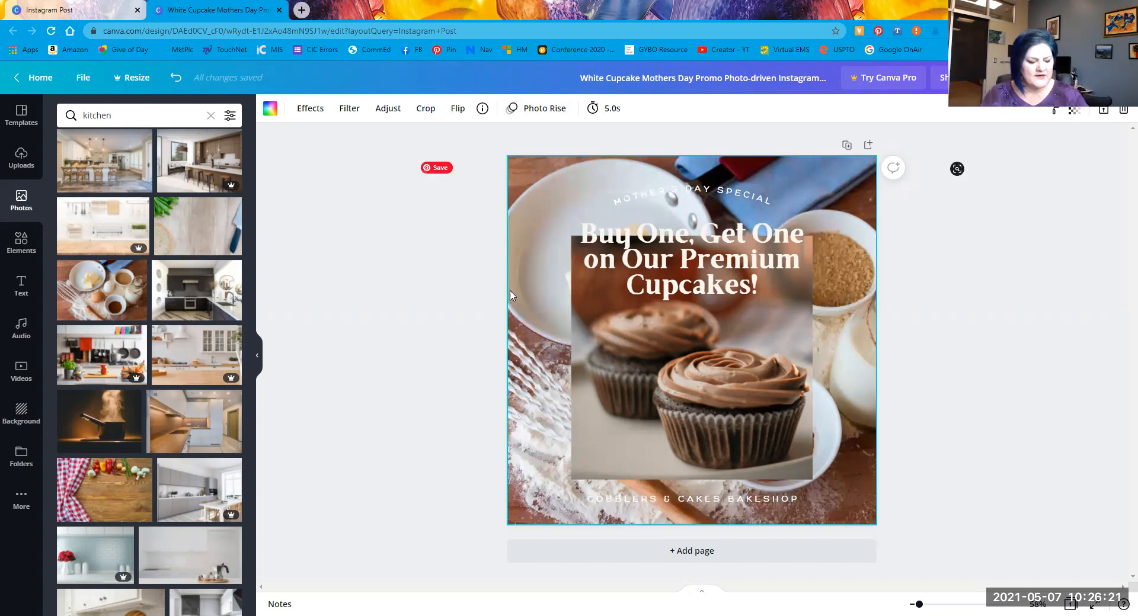
key(ctrl+z)
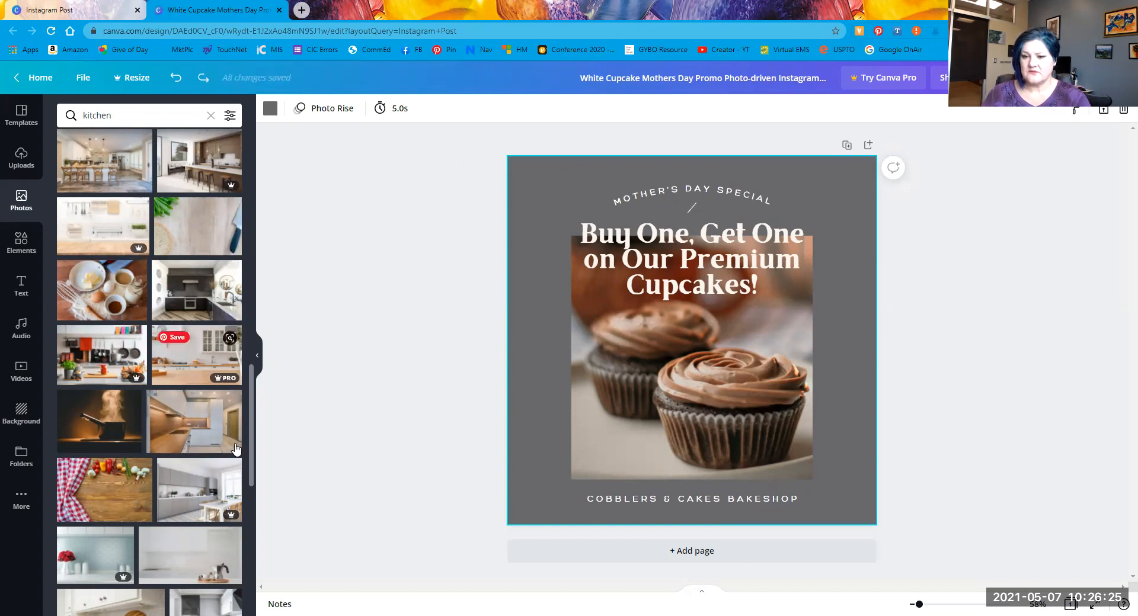
drag(79, 281, 791, 414)
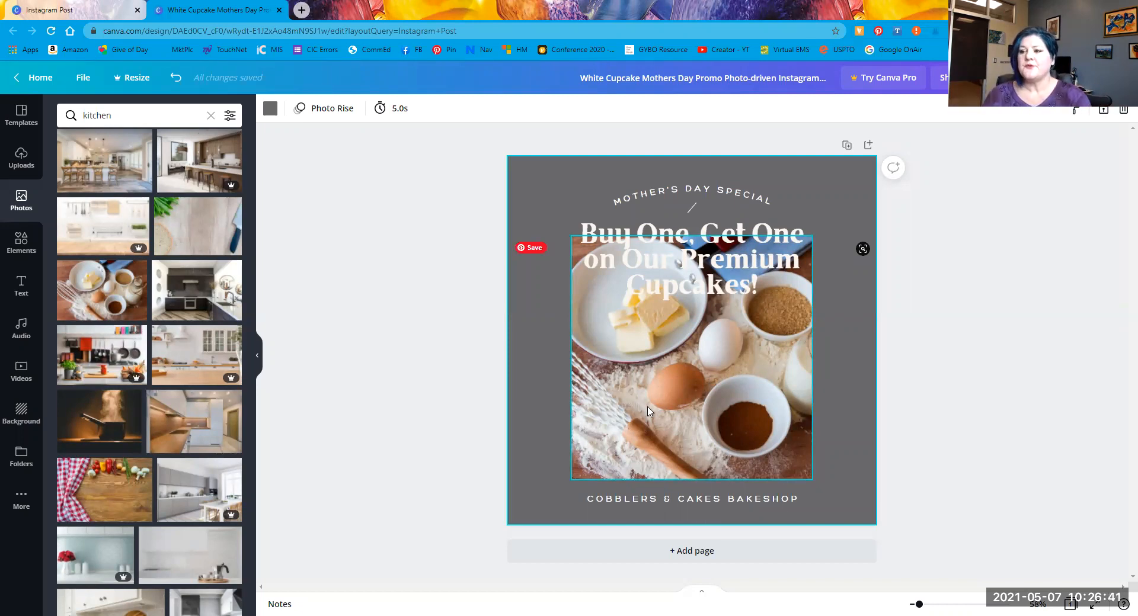
Step: Shrink and position the ingredients photo between the headline and the bakeshop name
drag(644, 411, 609, 408)
drag(563, 240, 617, 296)
mouse_move(691, 373)
mouse_down()
mouse_move(611, 314)
mouse_move(671, 375)
mouse_up()
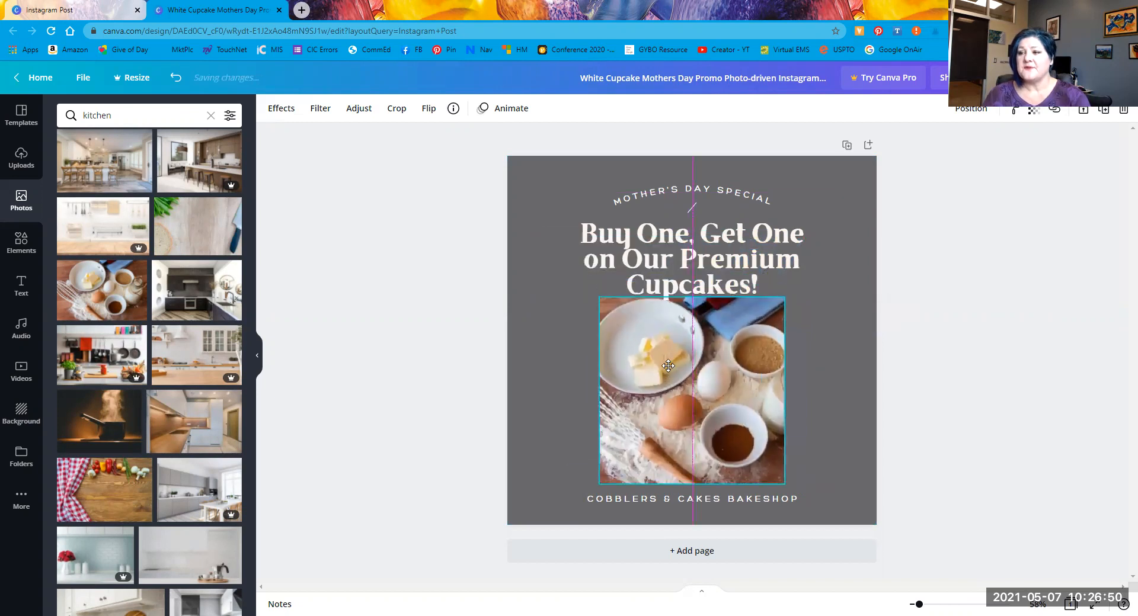
click(528, 361)
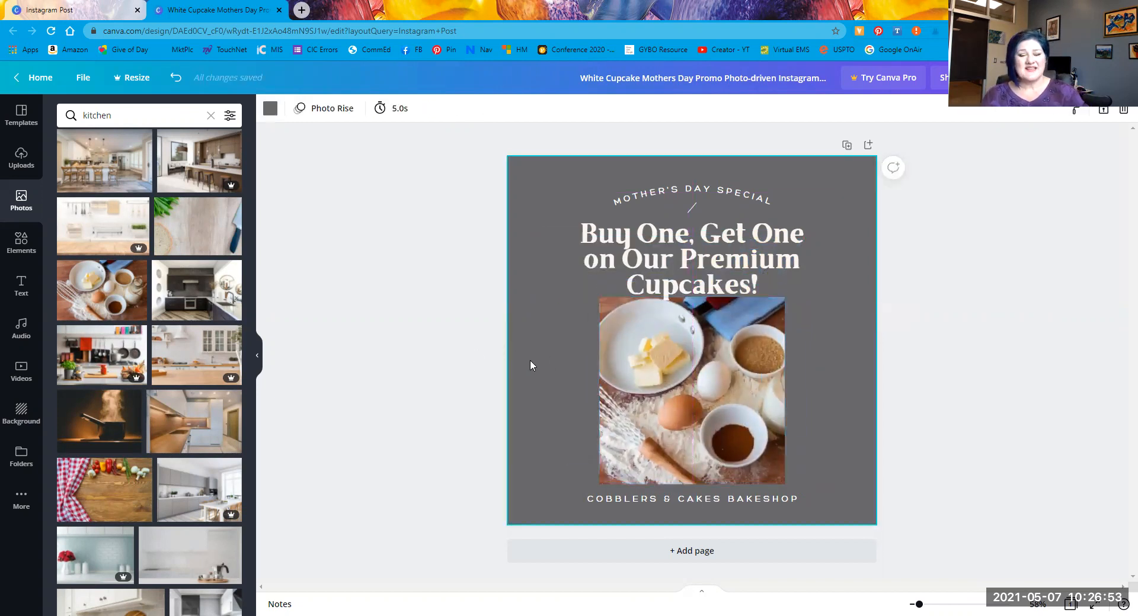
Step: Set the page background to the yellow Default Colors swatch, briefly viewing the Brand Kit
click(270, 108)
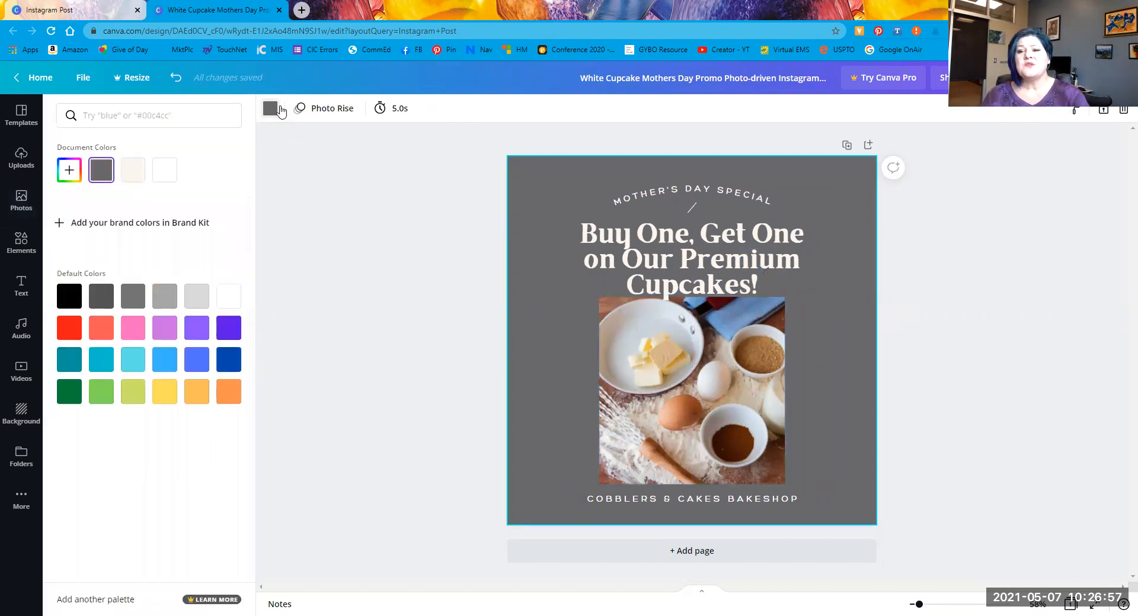
click(735, 414)
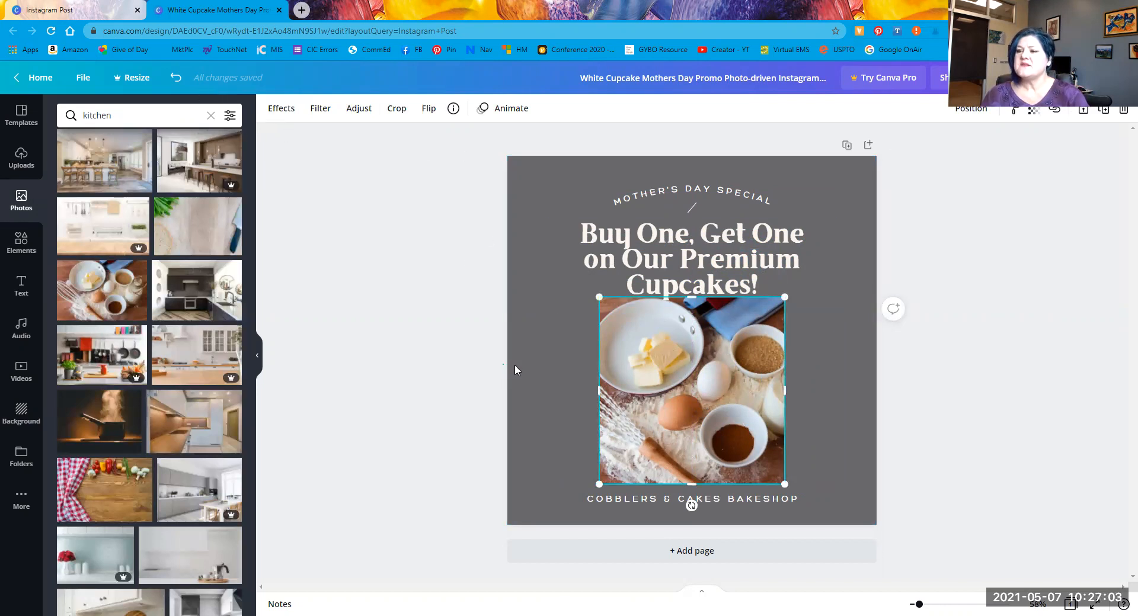
click(529, 371)
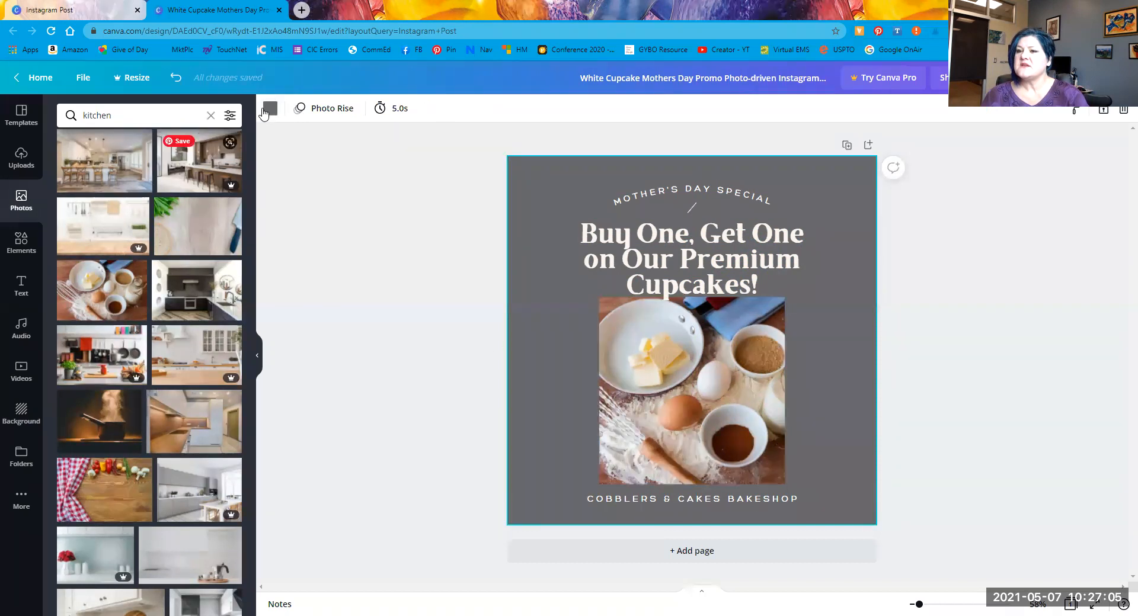
click(271, 110)
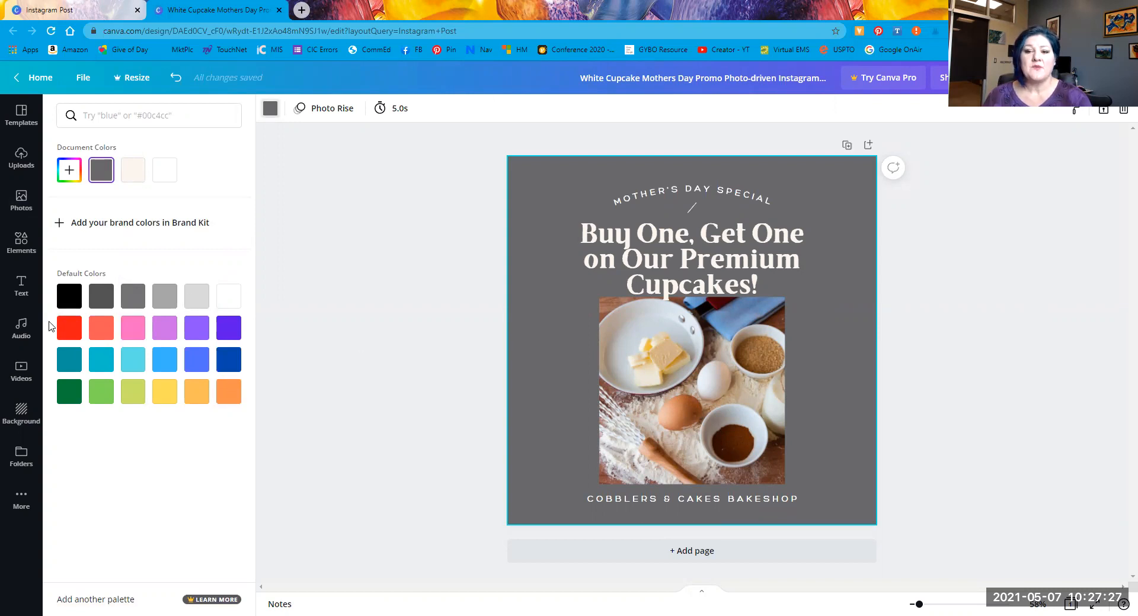
click(202, 393)
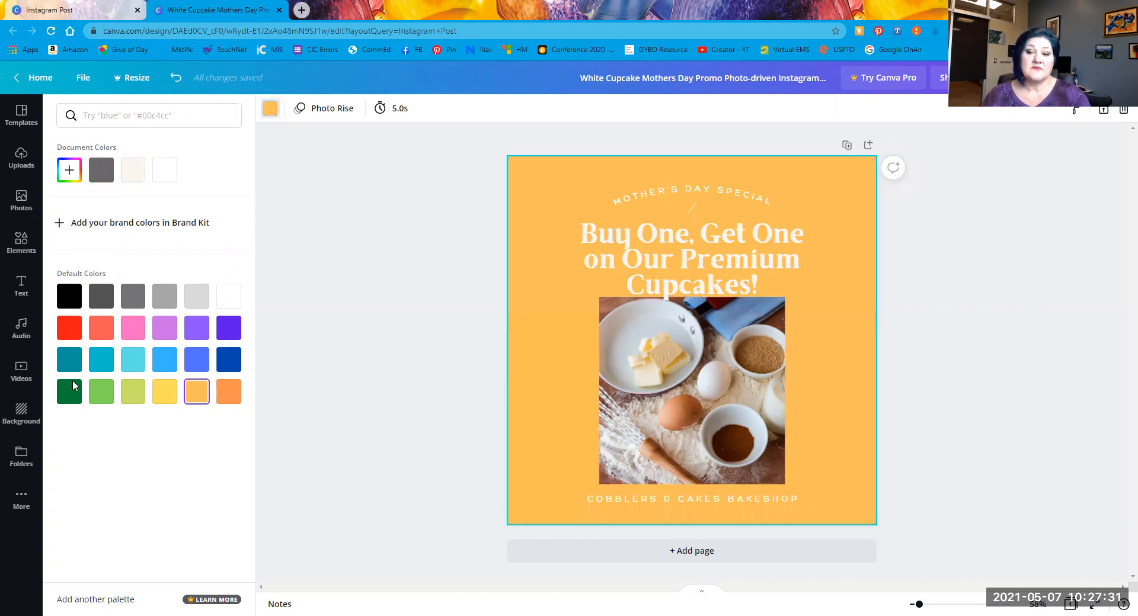
click(168, 394)
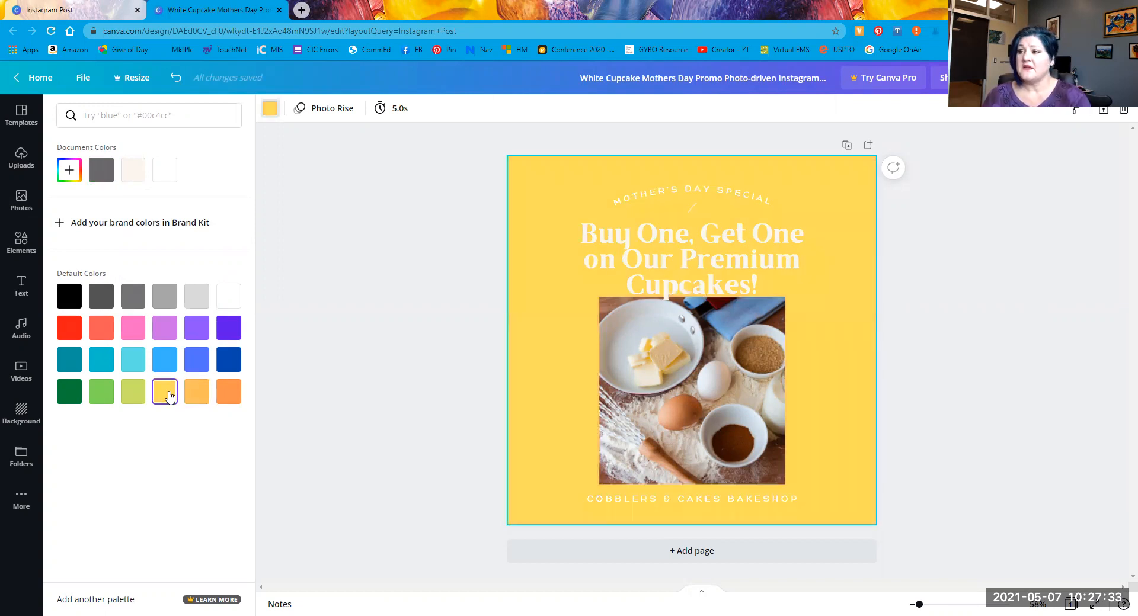
click(156, 229)
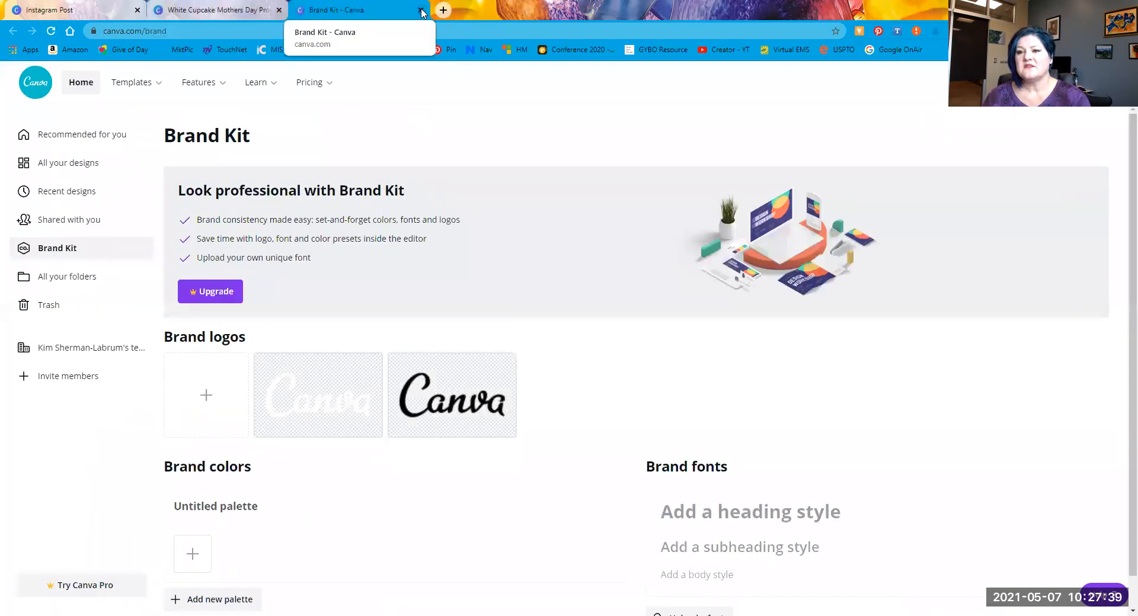
click(420, 10)
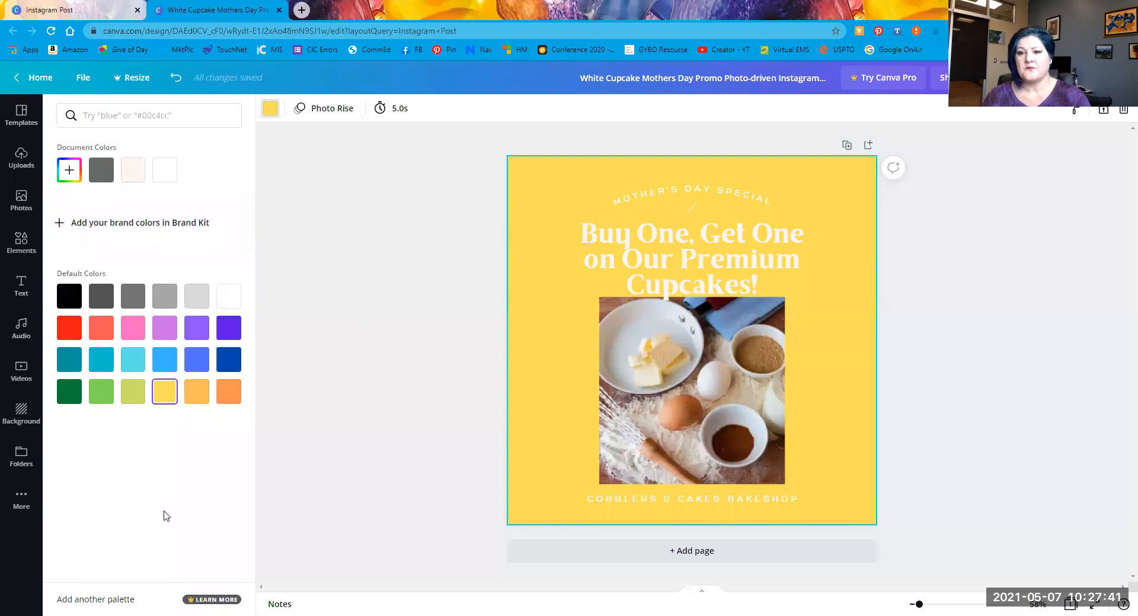
Step: Open the custom colour picker under Document Colors, then close it
click(69, 171)
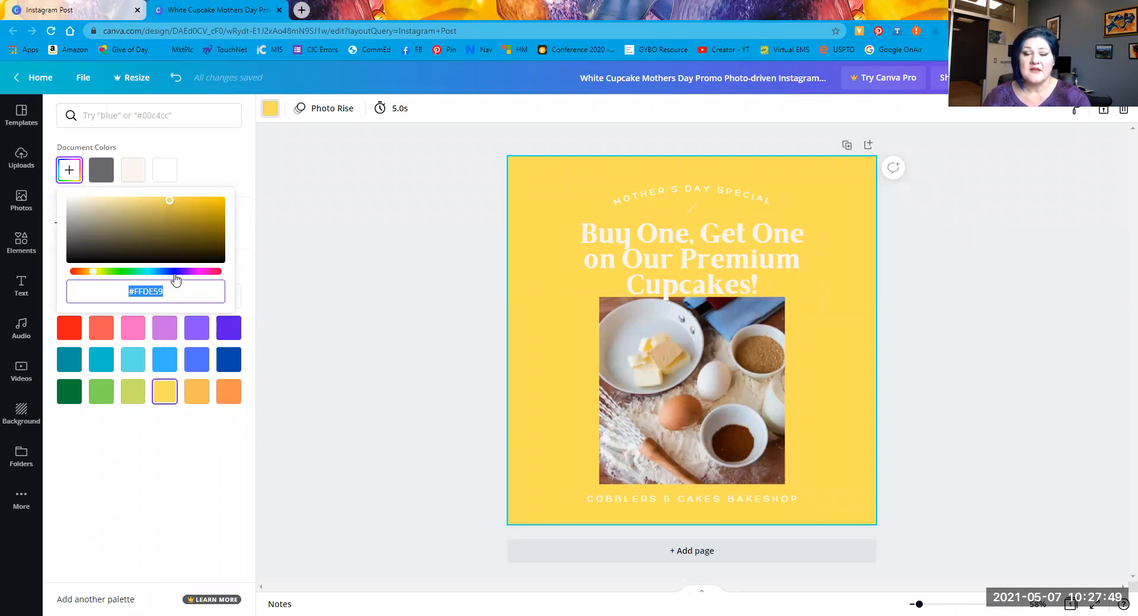
click(346, 261)
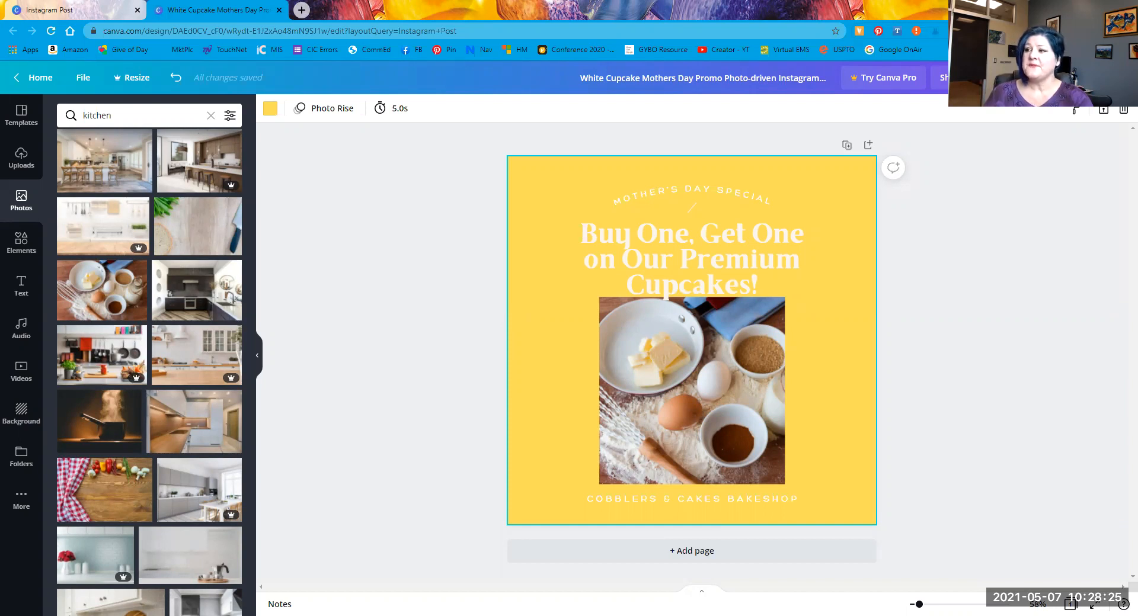
Step: Sample the pale cream #eae9d9 from the ingredients photo with ColorZilla's eyedropper
click(1049, 31)
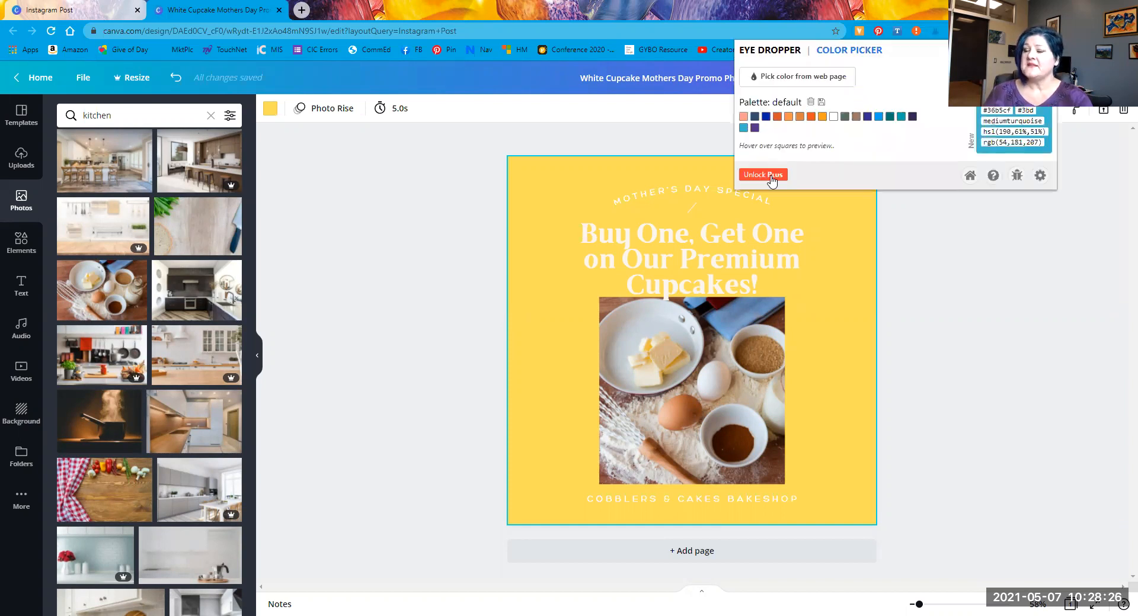
click(782, 78)
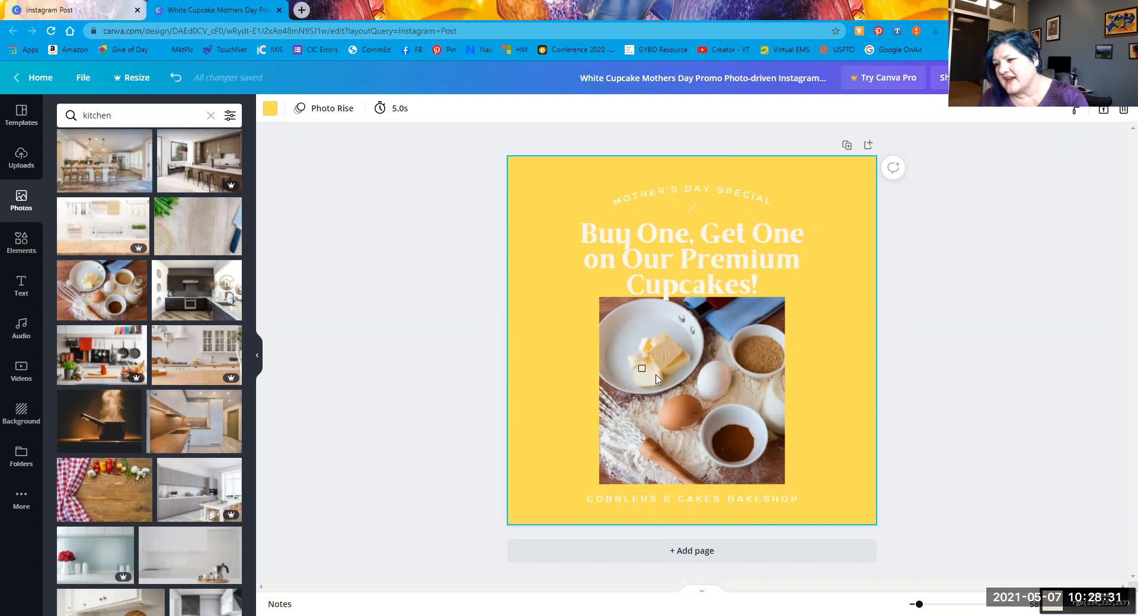
click(656, 375)
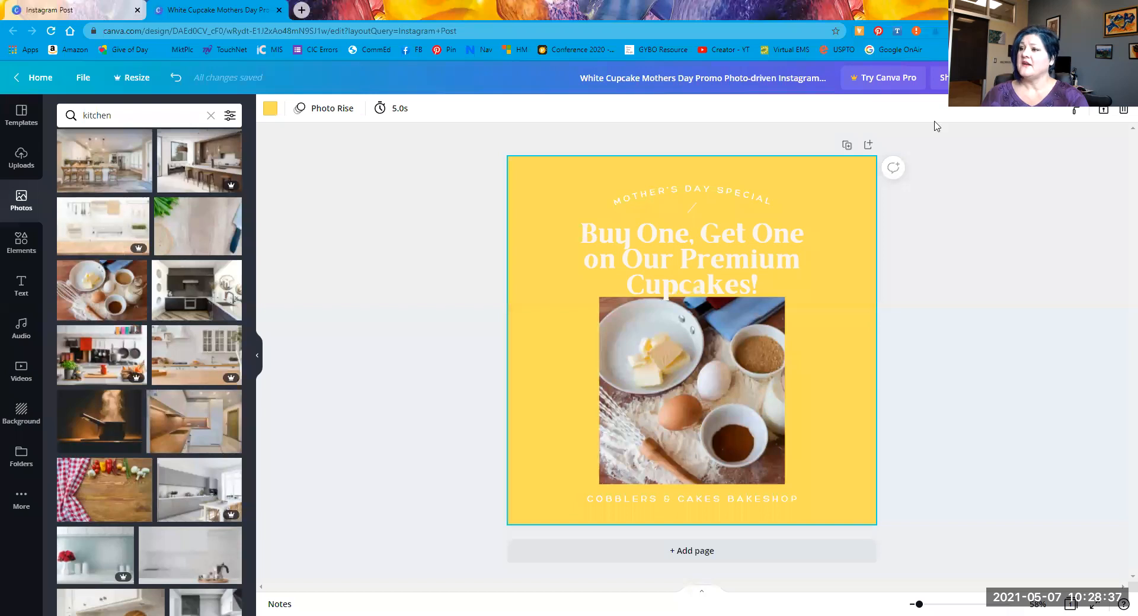
click(1049, 31)
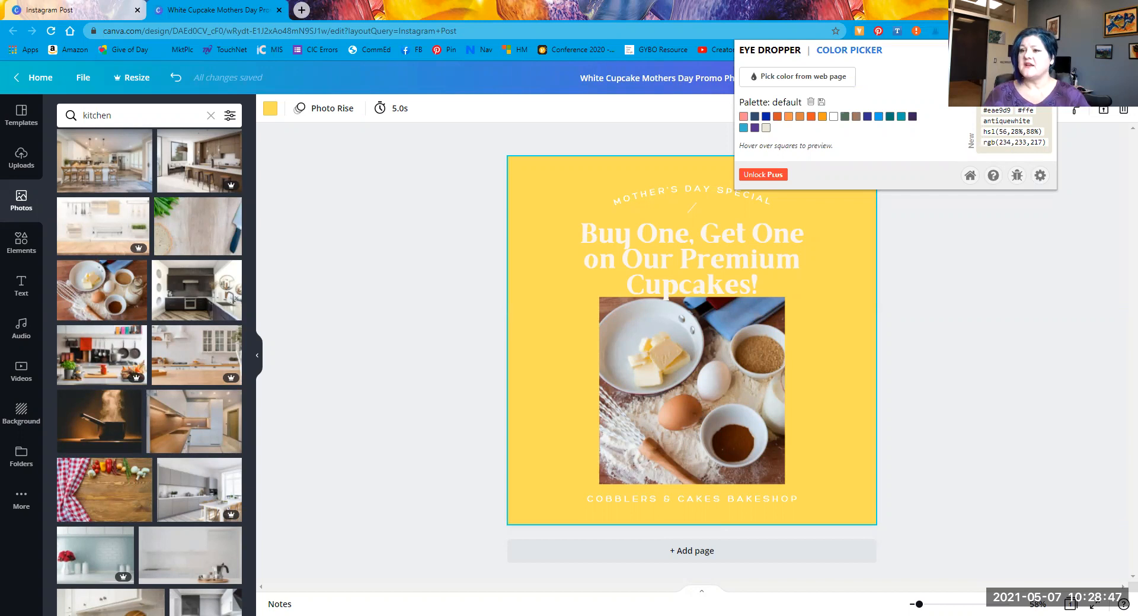
click(269, 110)
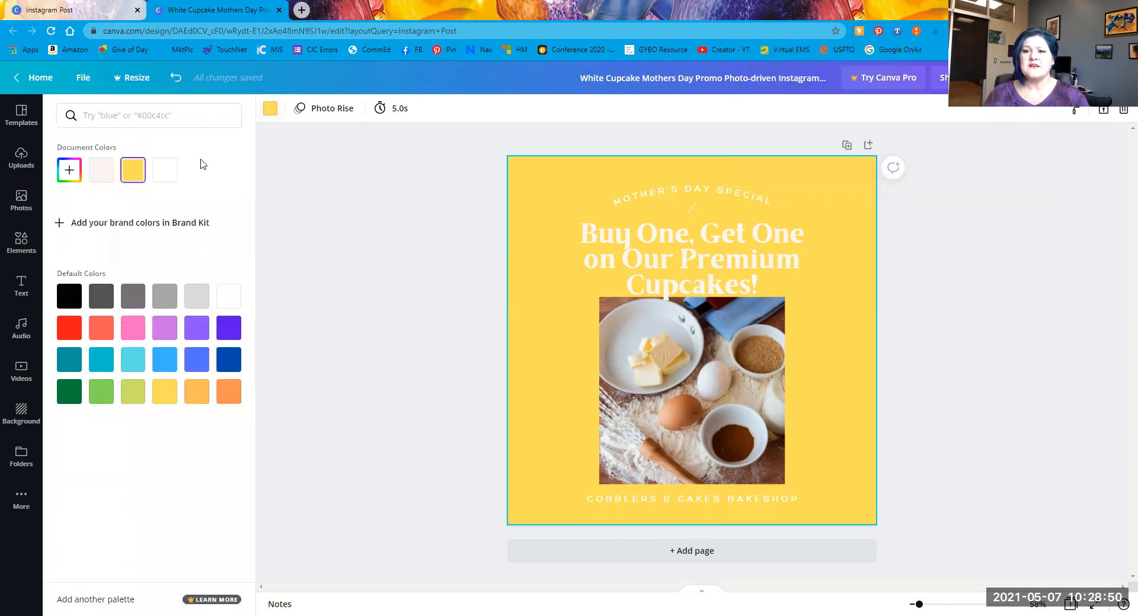
Step: Paste #EAE9D9 as a custom background colour, turning the page pale cream
click(74, 170)
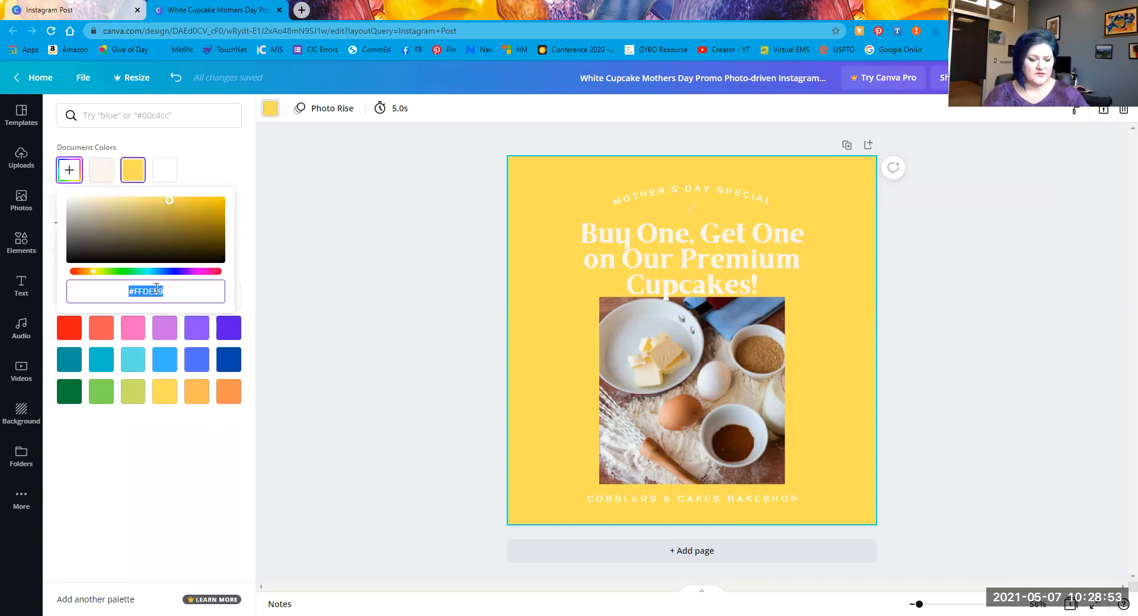
text(#EAE9D9)
click(297, 330)
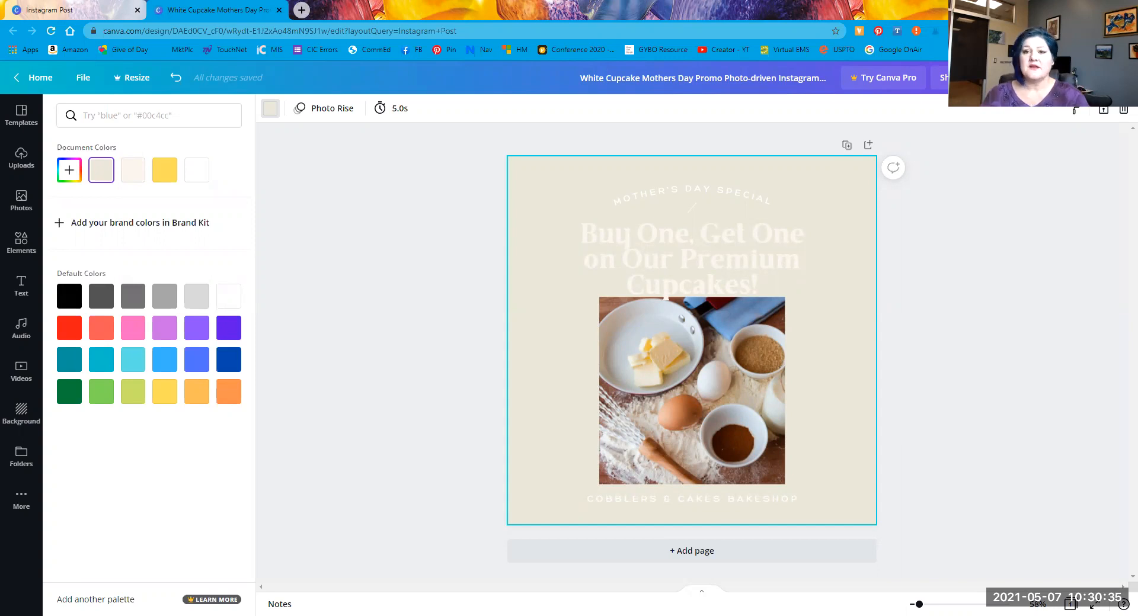
Step: Colour the 'Buy One, Get One' headline with the purple default swatch
click(21, 114)
click(20, 116)
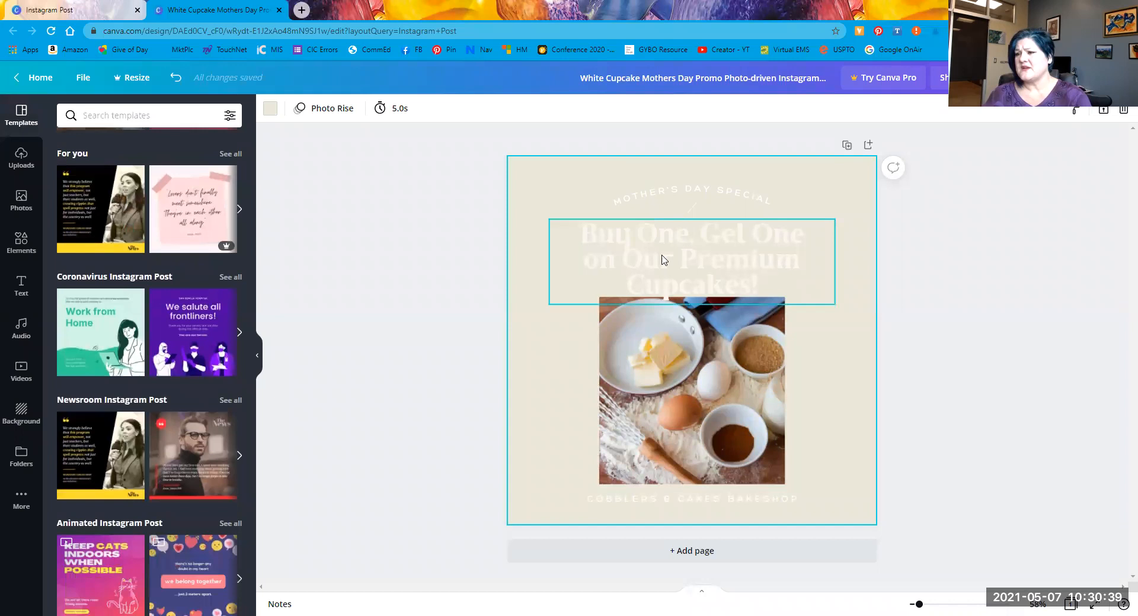
click(664, 259)
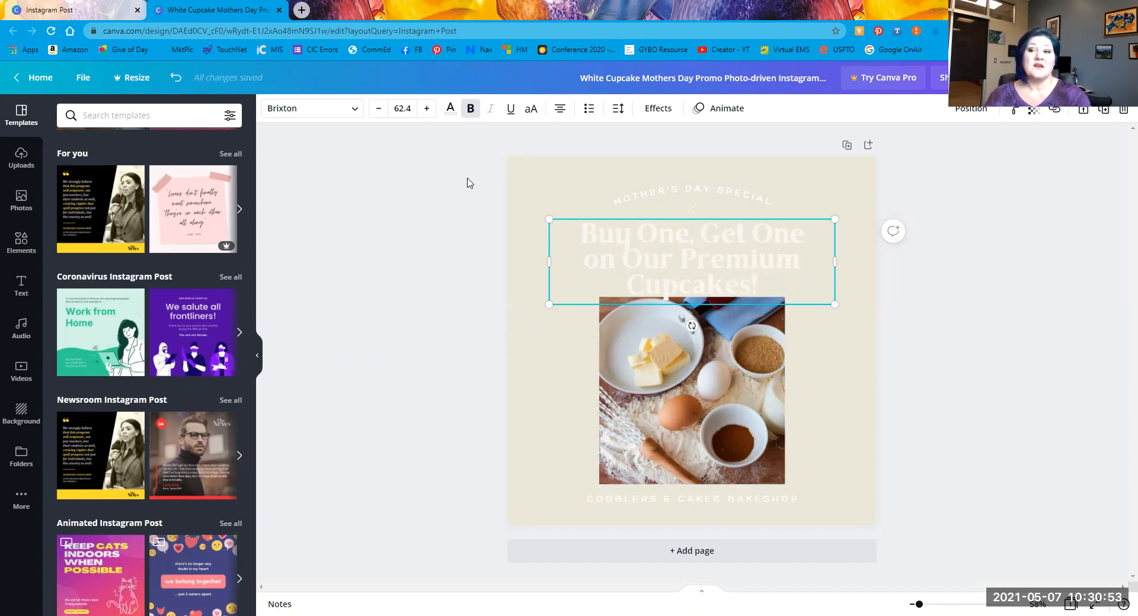
click(450, 114)
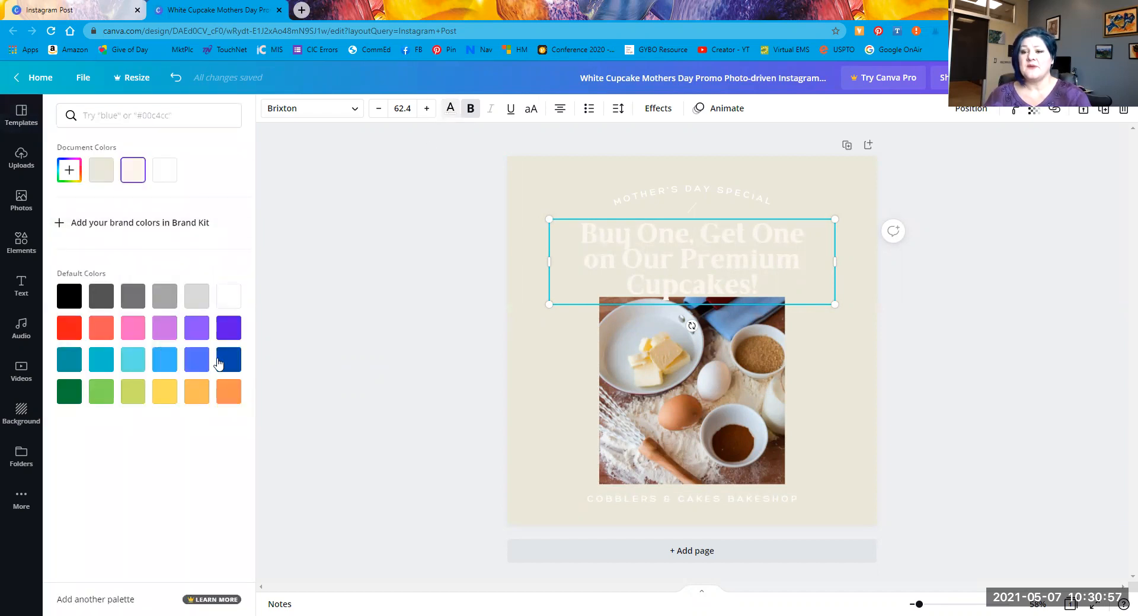
click(228, 330)
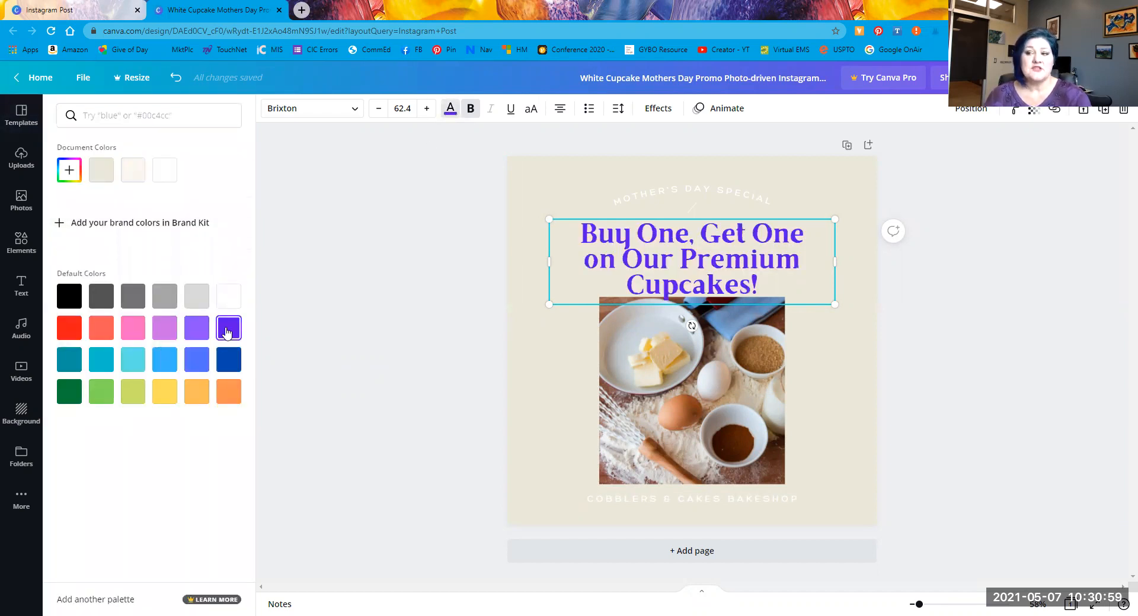
click(352, 113)
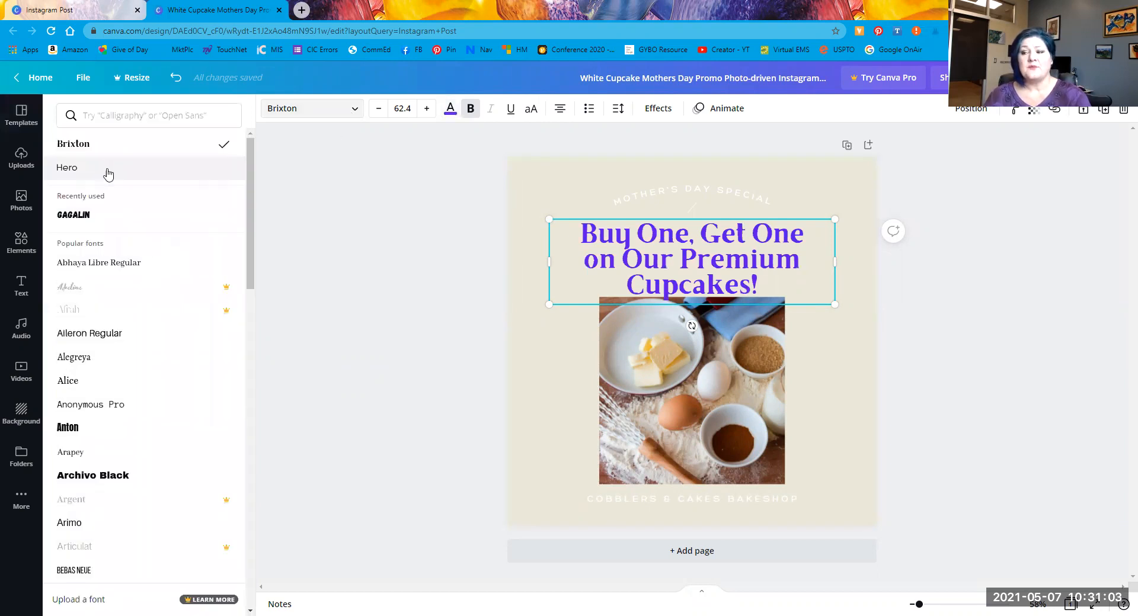
Step: Try Hero on the purple headline, then switch it to Cormorant Garamond Medium
click(107, 172)
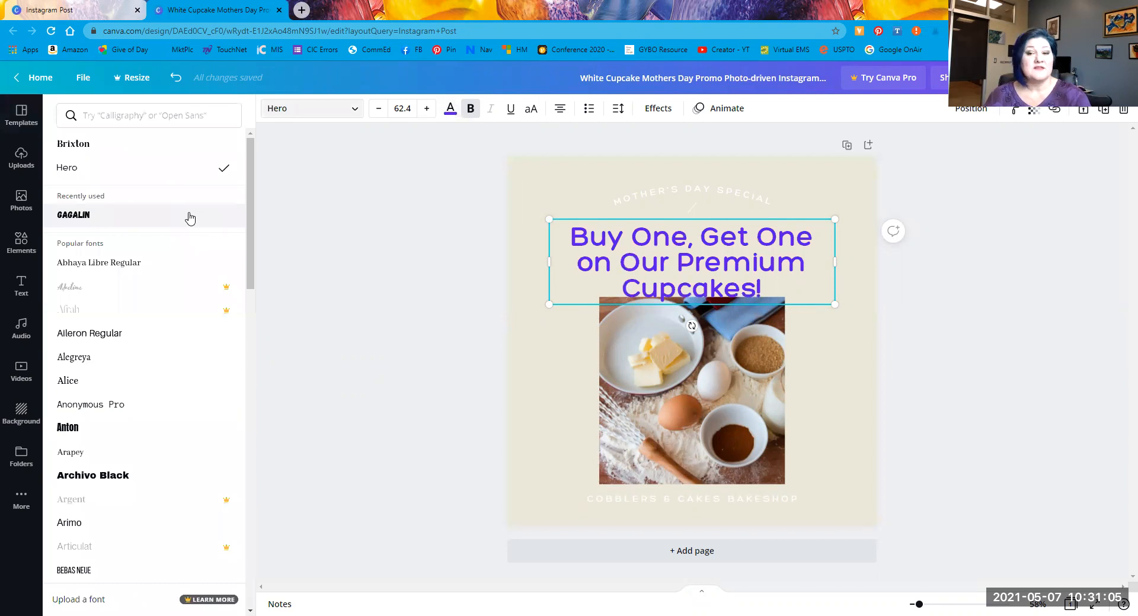
scroll(142, 390, down, 7)
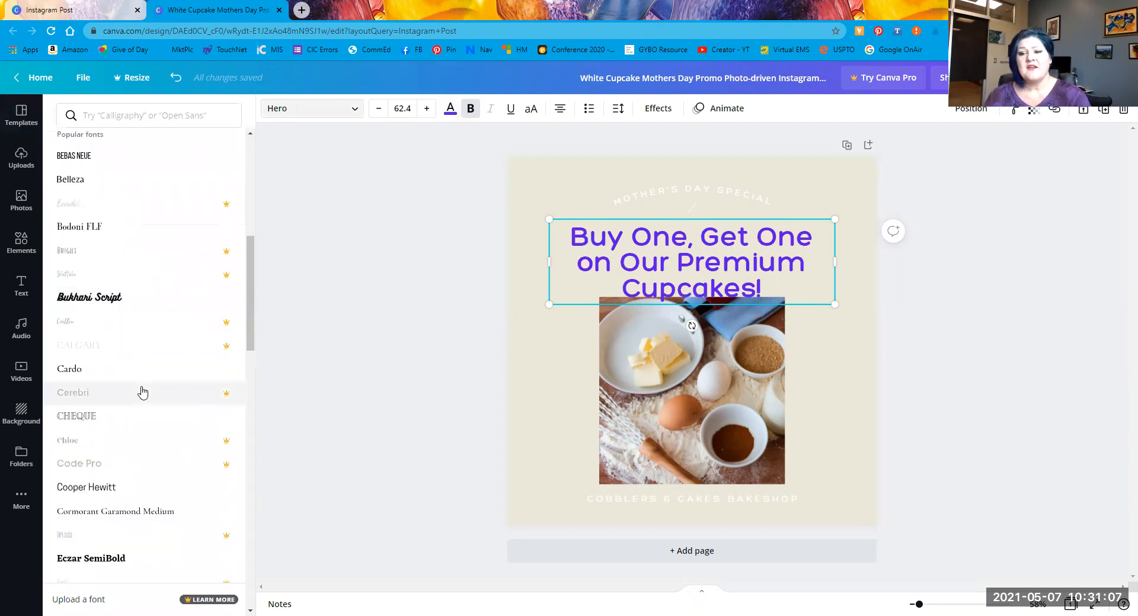
scroll(142, 391, down, 4)
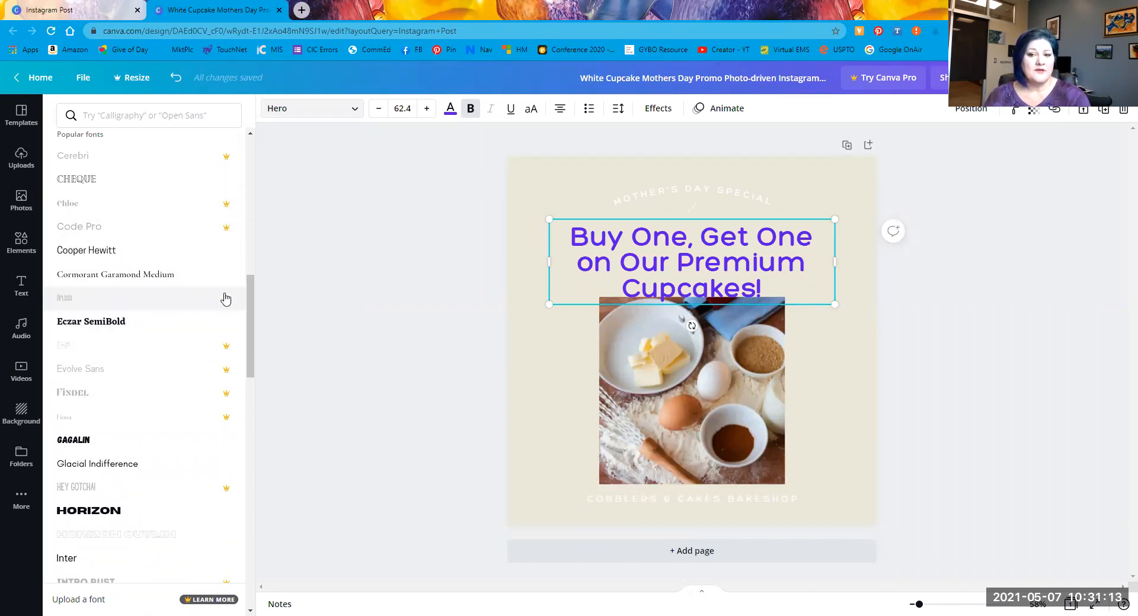
click(150, 276)
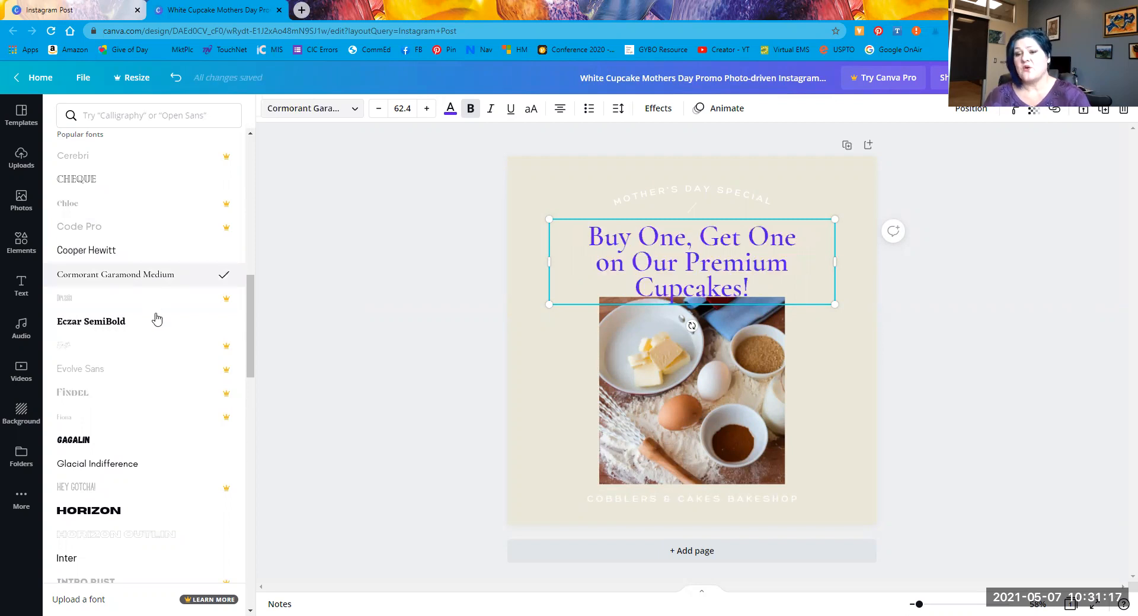
scroll(156, 356, down, 5)
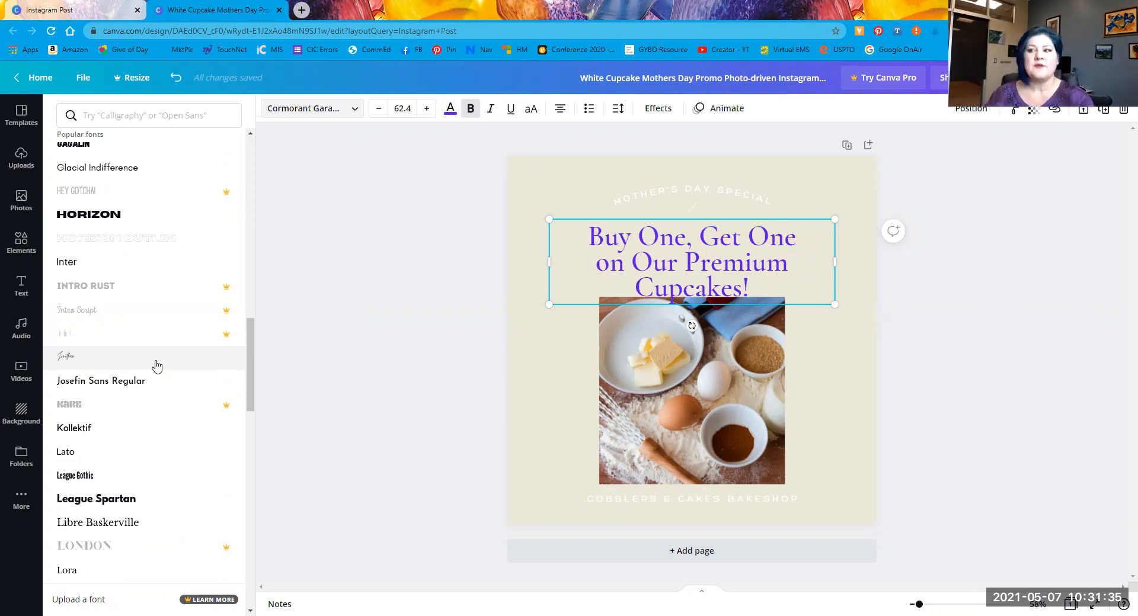
Step: Color MOTHER'S DAY SPECIAL pink and COBBLERS & CAKES BAKESHOP blue, after testing light teal
click(697, 194)
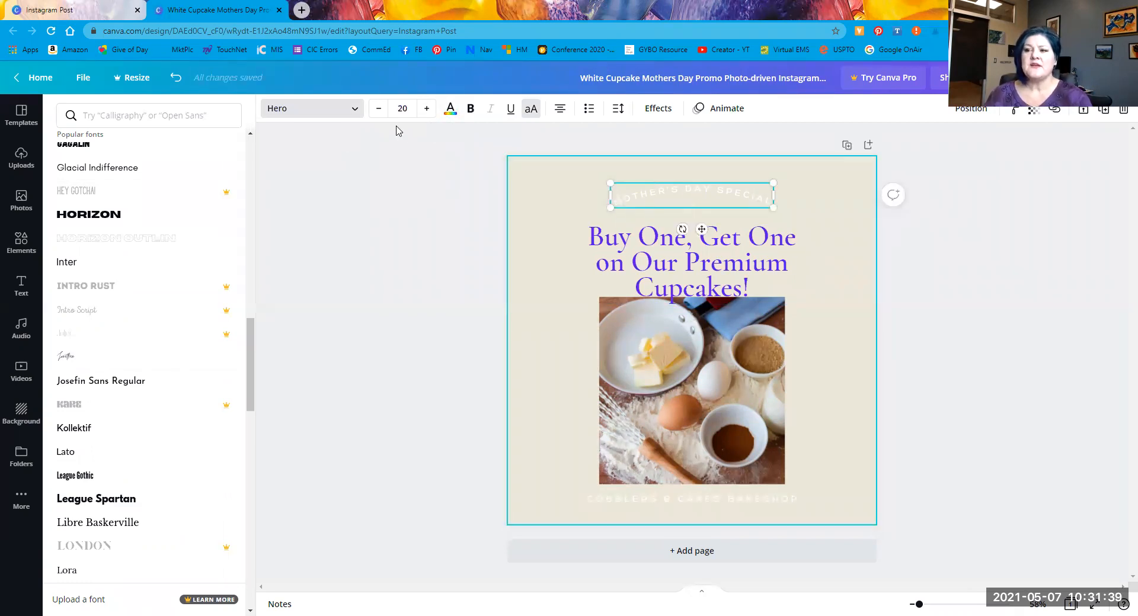
click(450, 110)
click(132, 327)
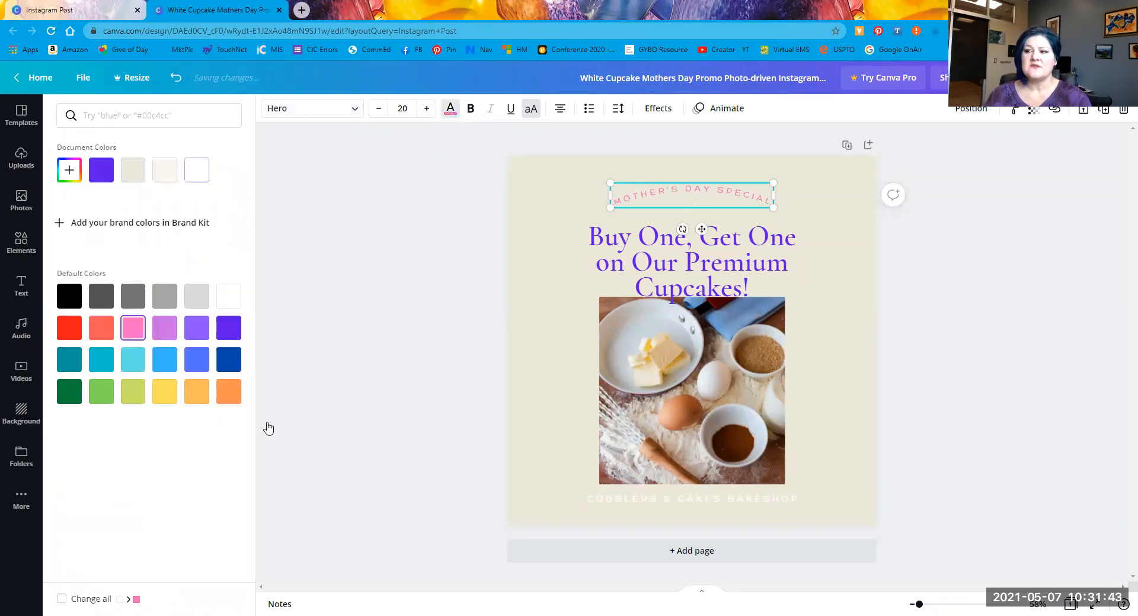
click(687, 500)
click(132, 359)
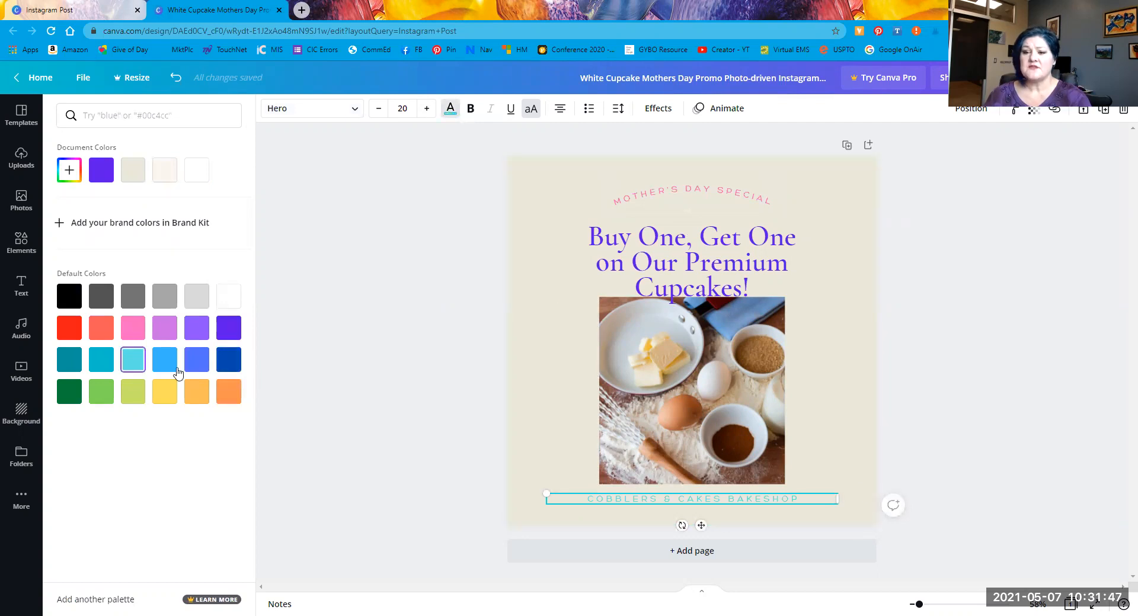
click(196, 363)
click(551, 261)
Step: Move the purple headline down so it sits just above the ingredients photo
click(656, 241)
drag(657, 242, 641, 355)
drag(646, 185, 666, 243)
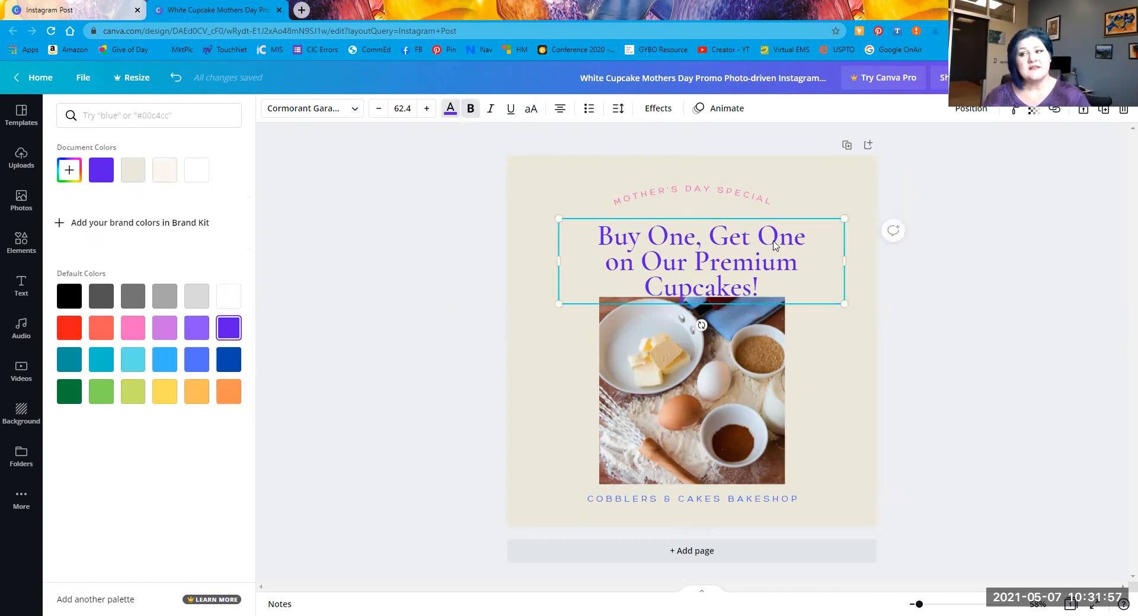
click(718, 190)
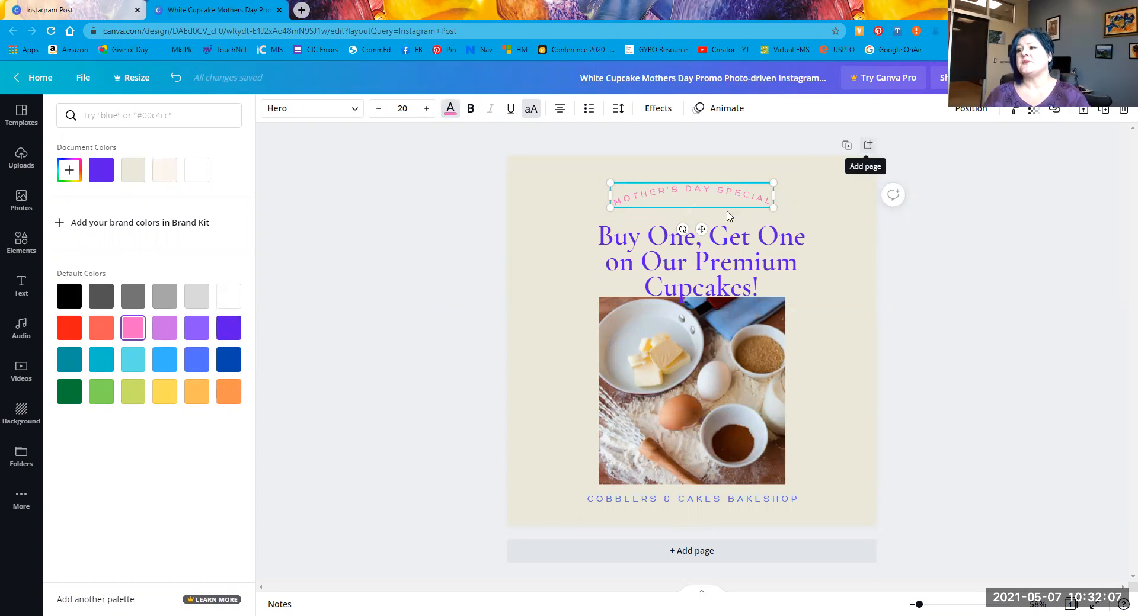
right_click(693, 189)
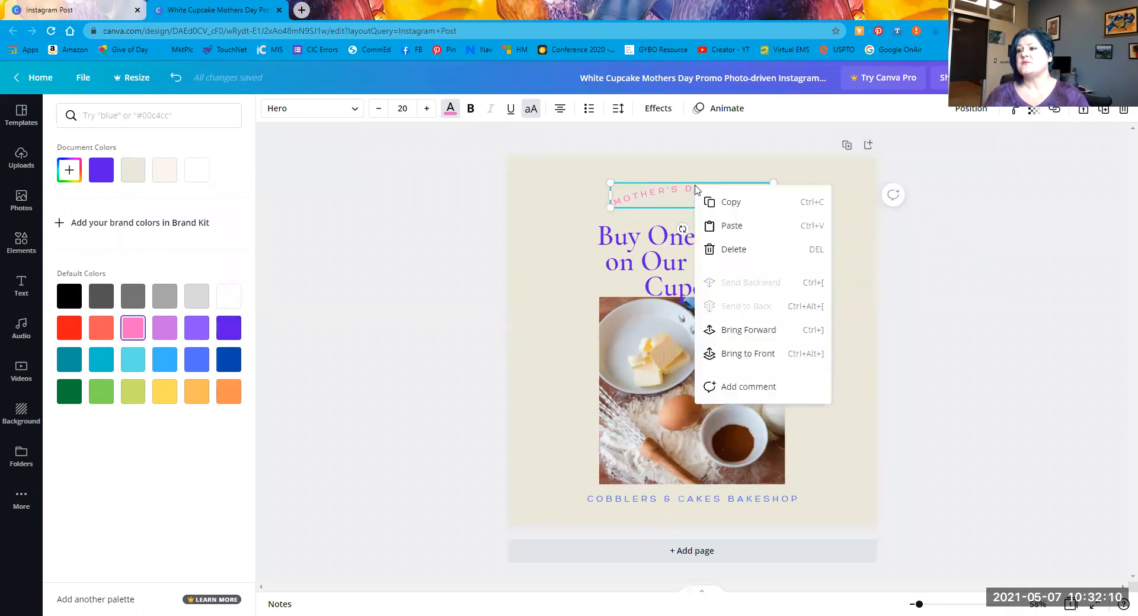
click(746, 207)
key(ctrl+v)
drag(721, 200, 709, 180)
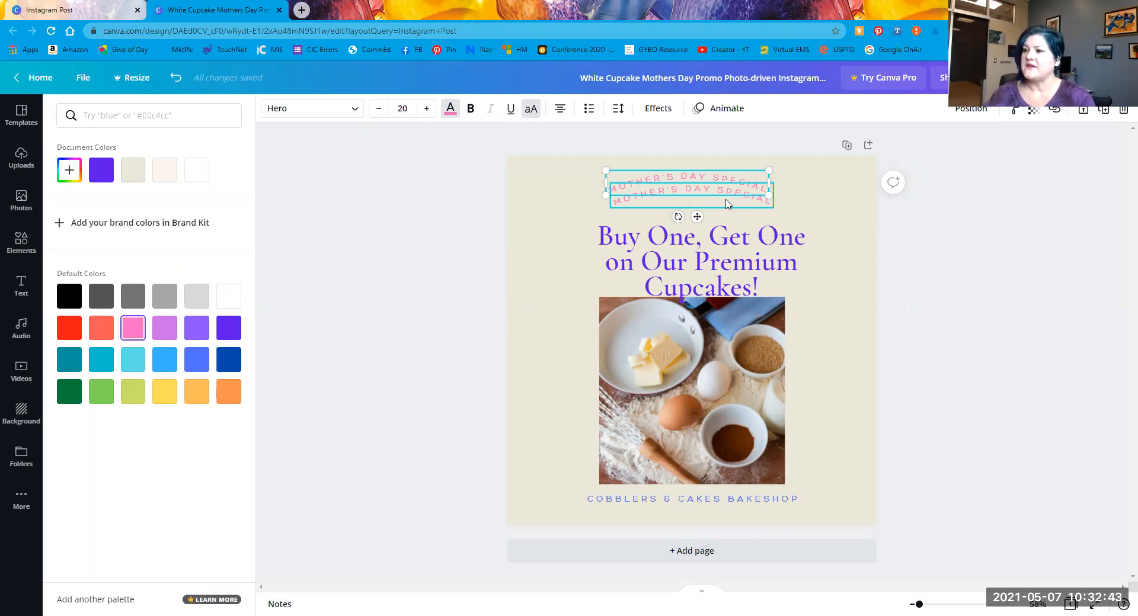
key(Escape)
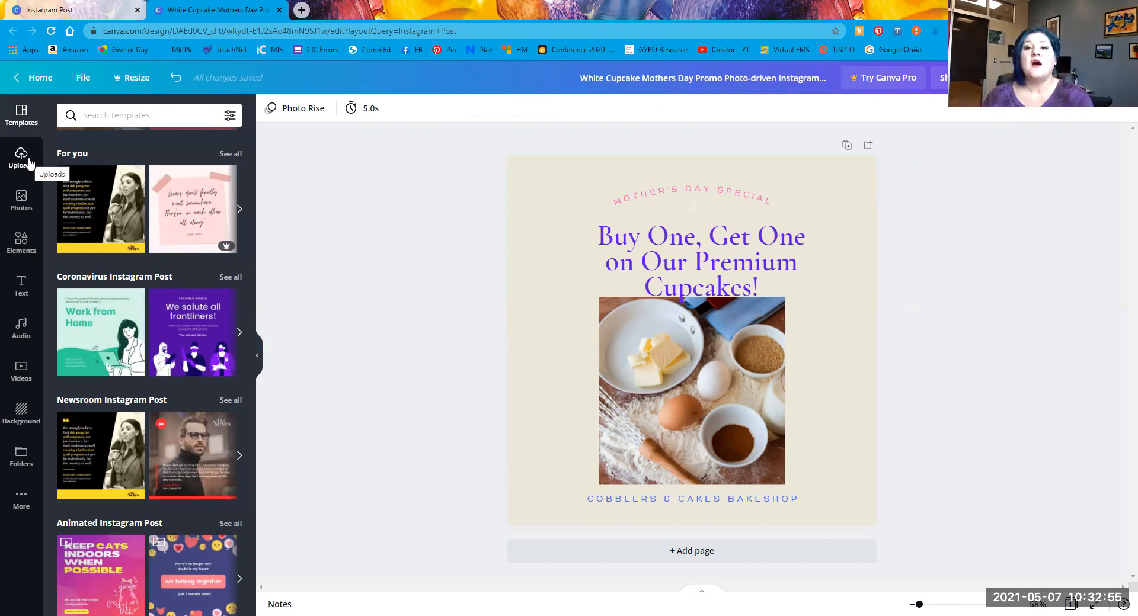
Step: Bring up the Upload media sources: Device, Facebook, Google Drive, Instagram and Dropbox
click(20, 163)
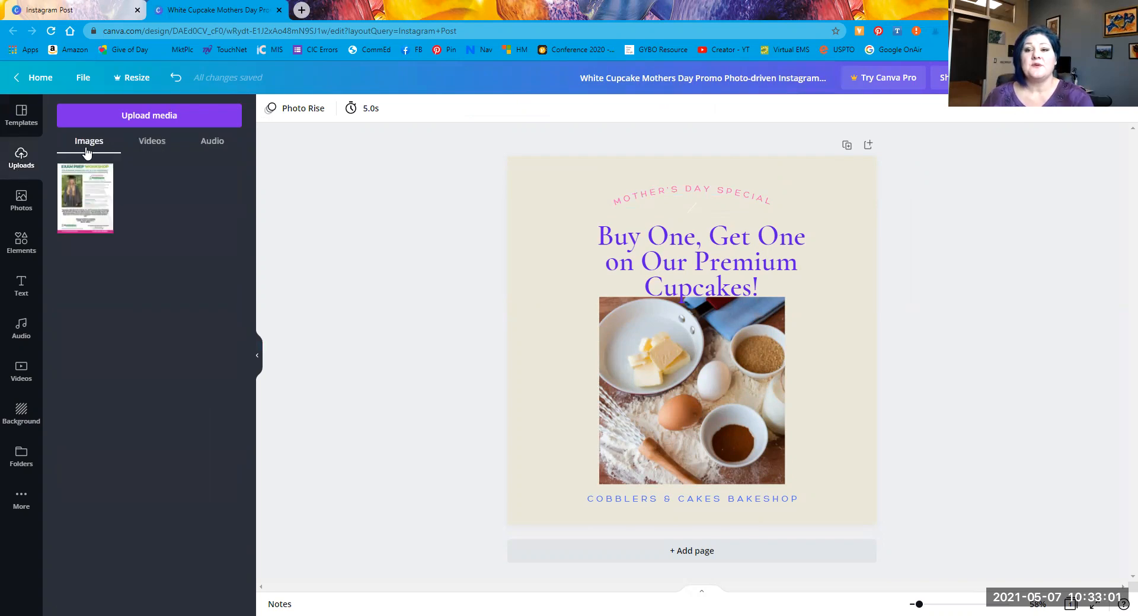
click(155, 117)
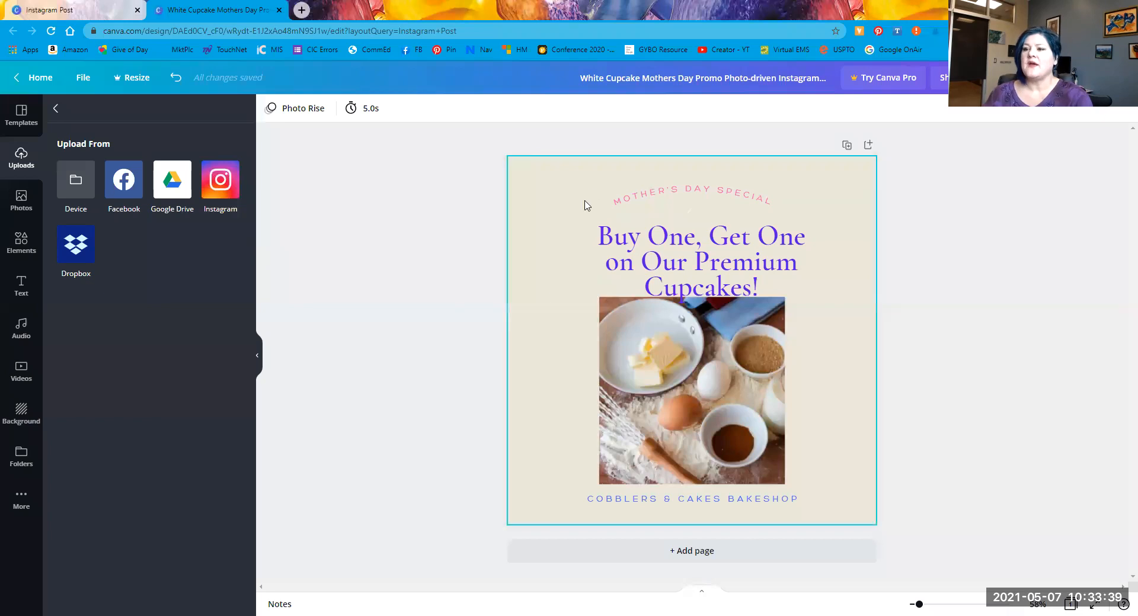
click(546, 234)
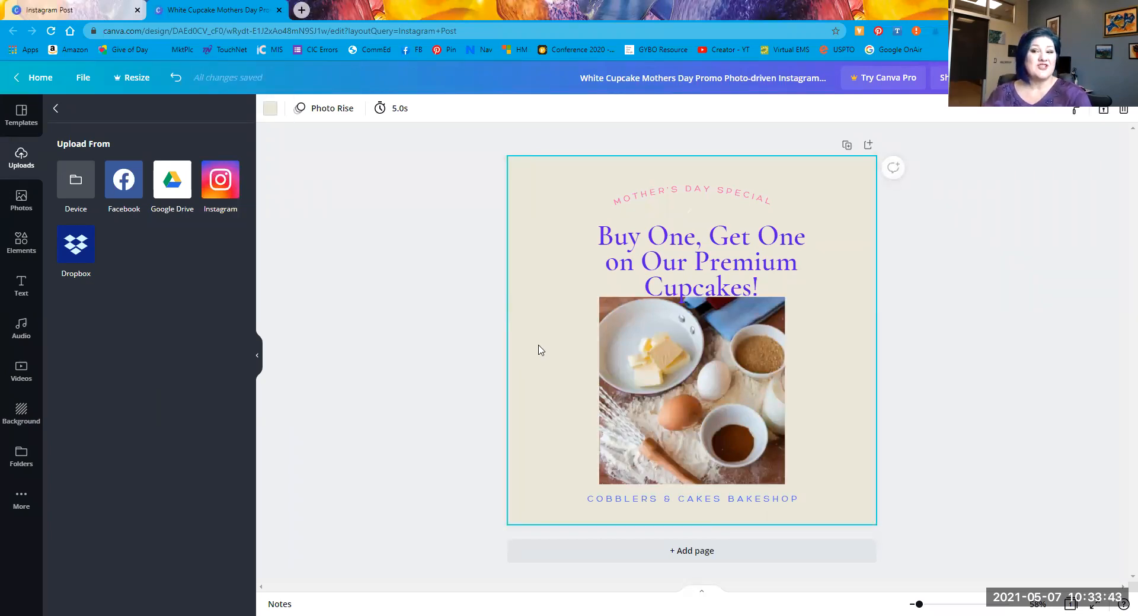
click(270, 109)
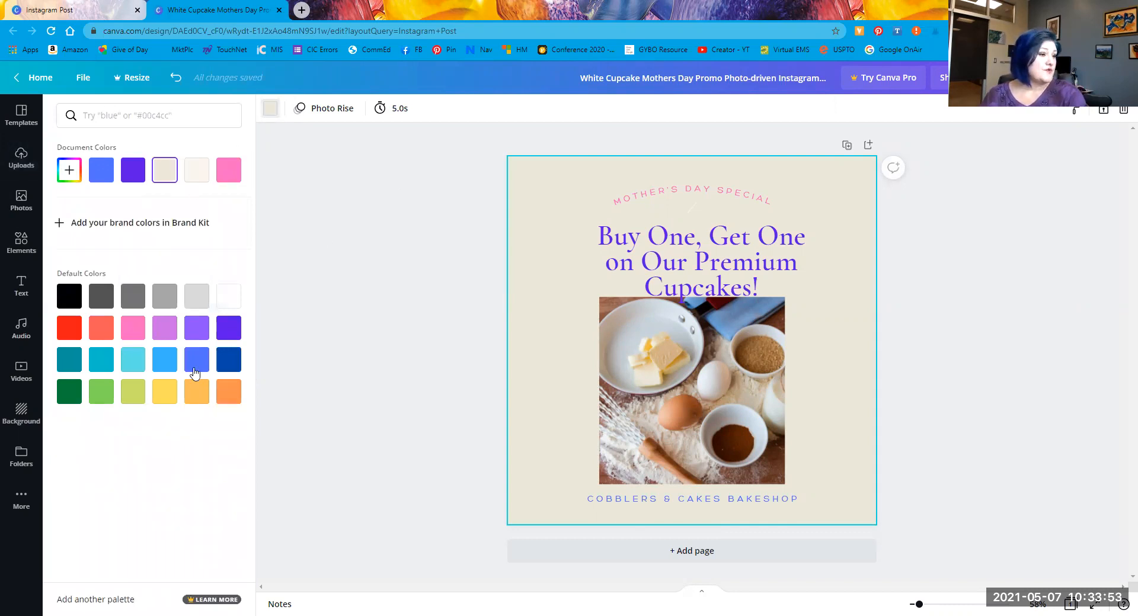
click(373, 195)
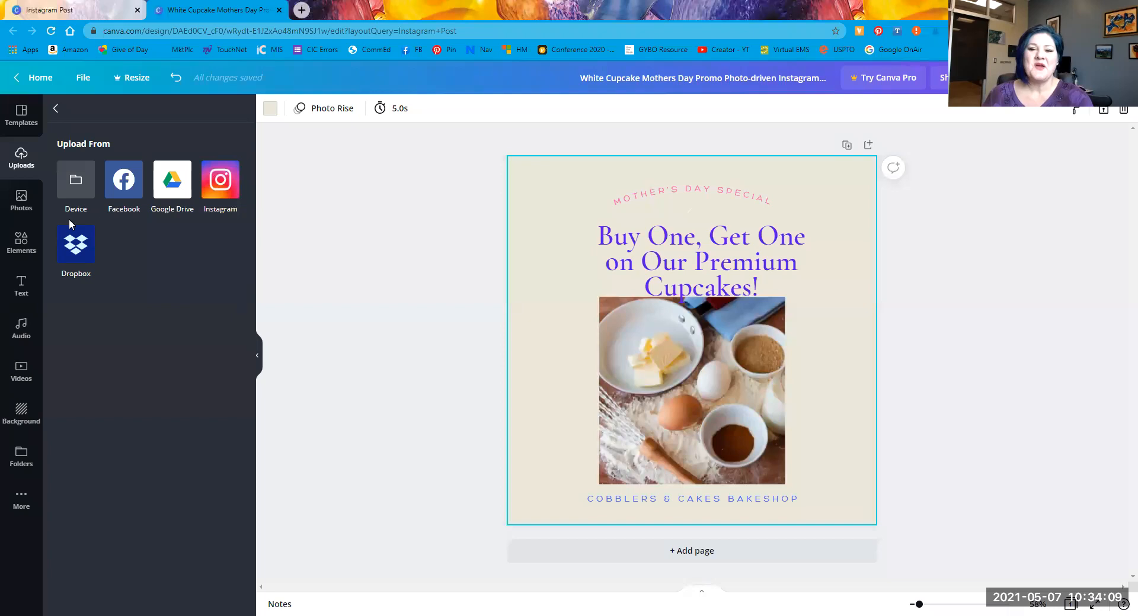
Step: Upload DSC00387 from Downloads and drag it into the frame, replacing the baking photo
click(71, 179)
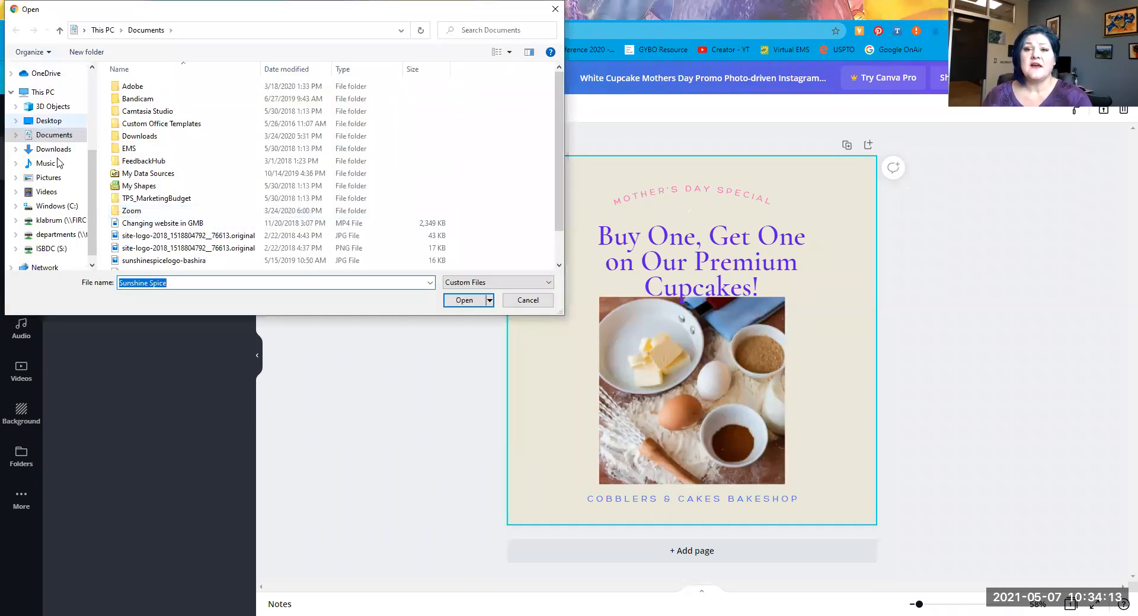
click(53, 149)
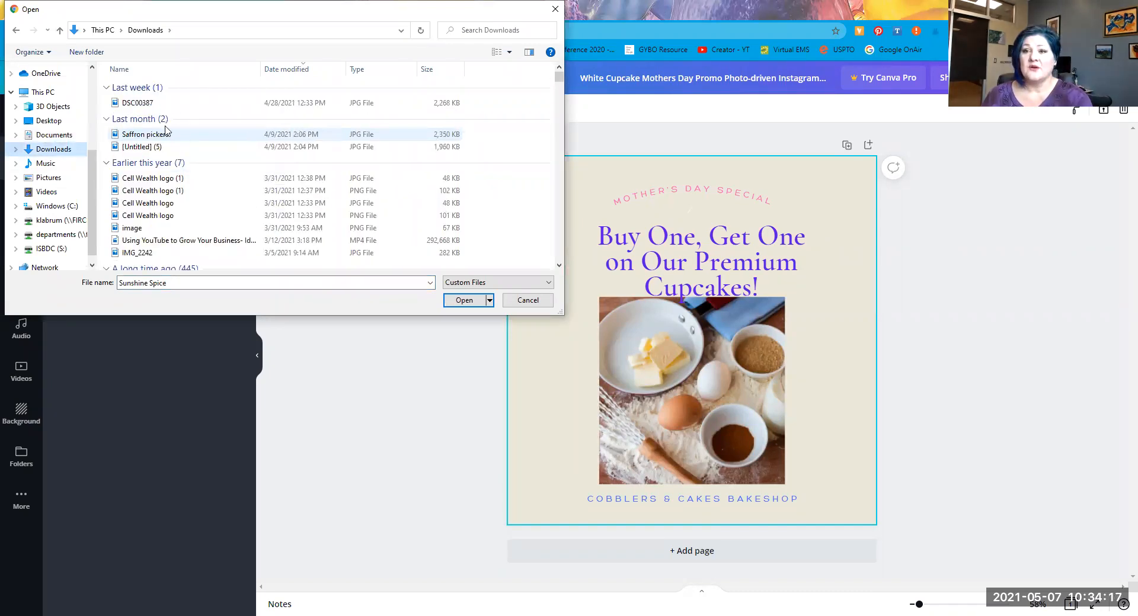
click(141, 107)
click(454, 304)
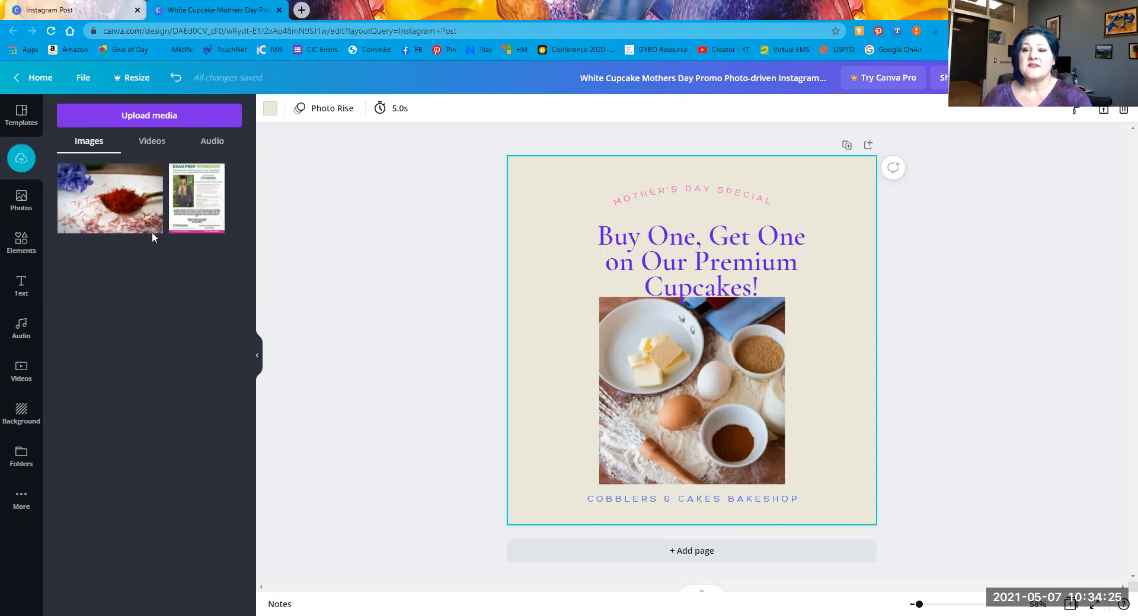
drag(110, 205, 691, 388)
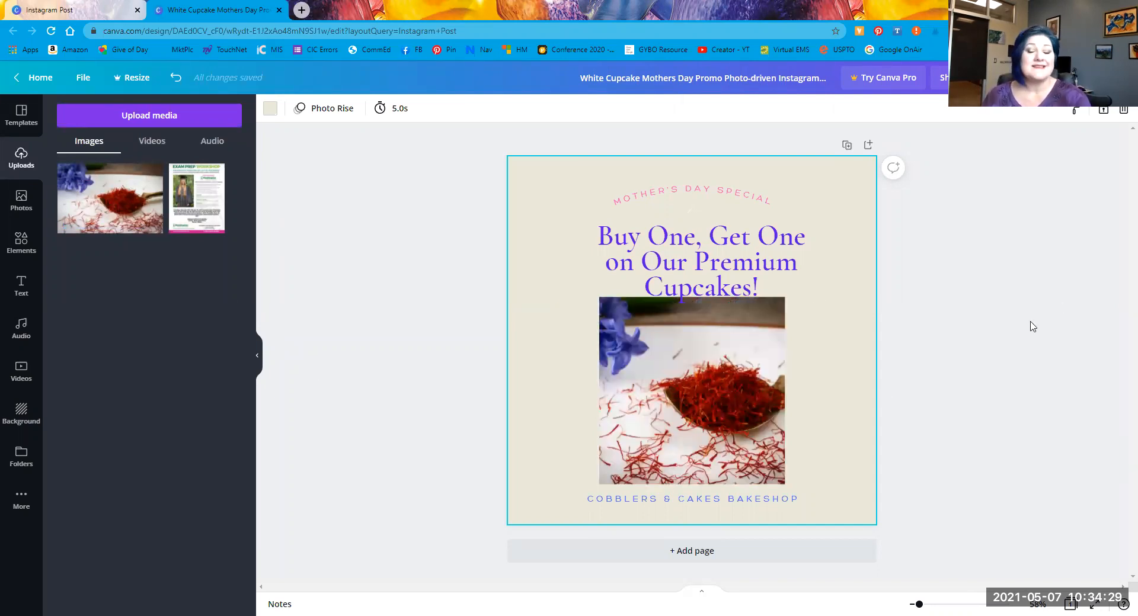
click(990, 356)
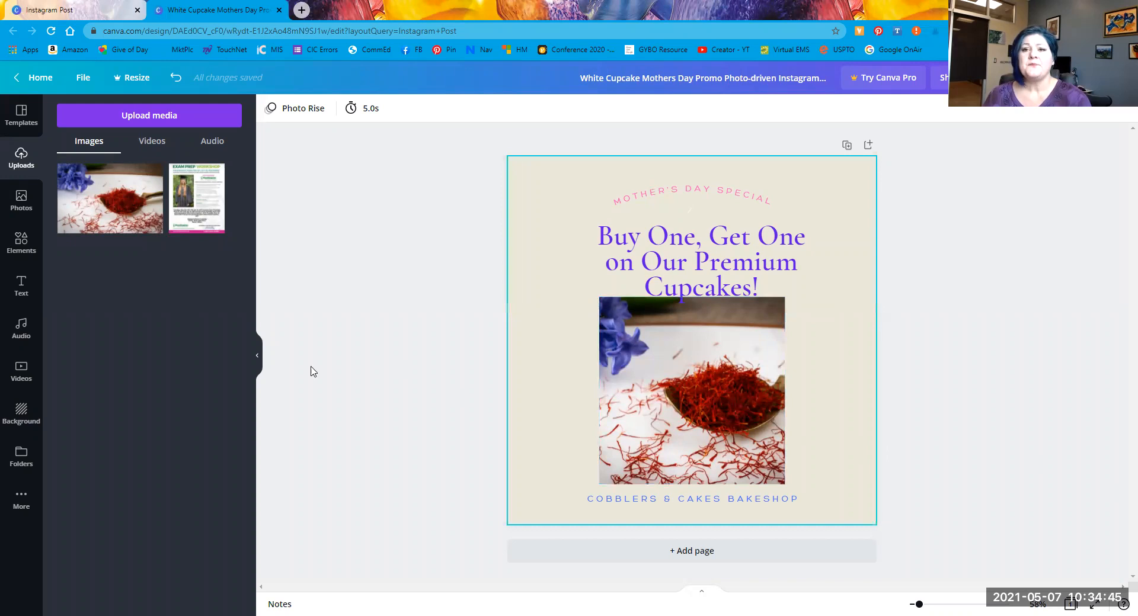
Step: From the Canva home page, search Instagram Post and create a blank Instagram Post design
click(28, 83)
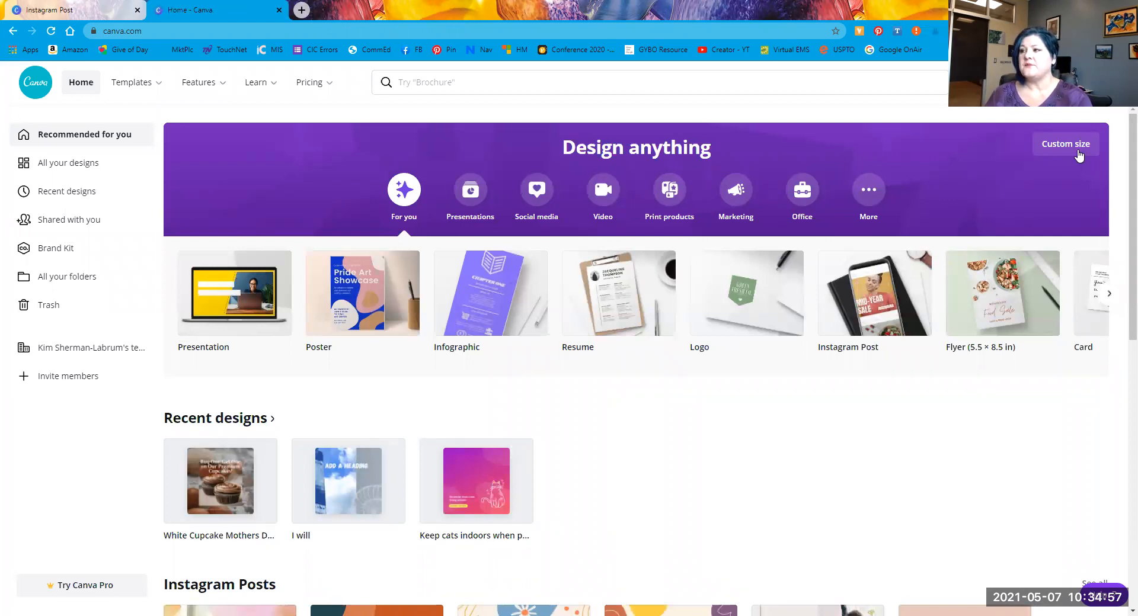
click(597, 80)
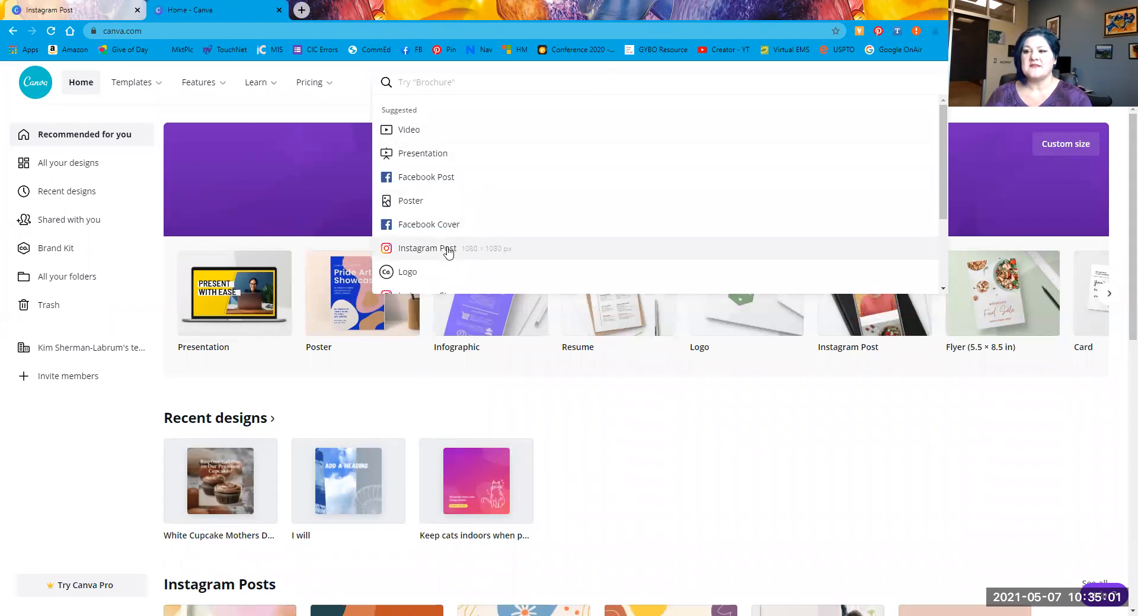
click(448, 250)
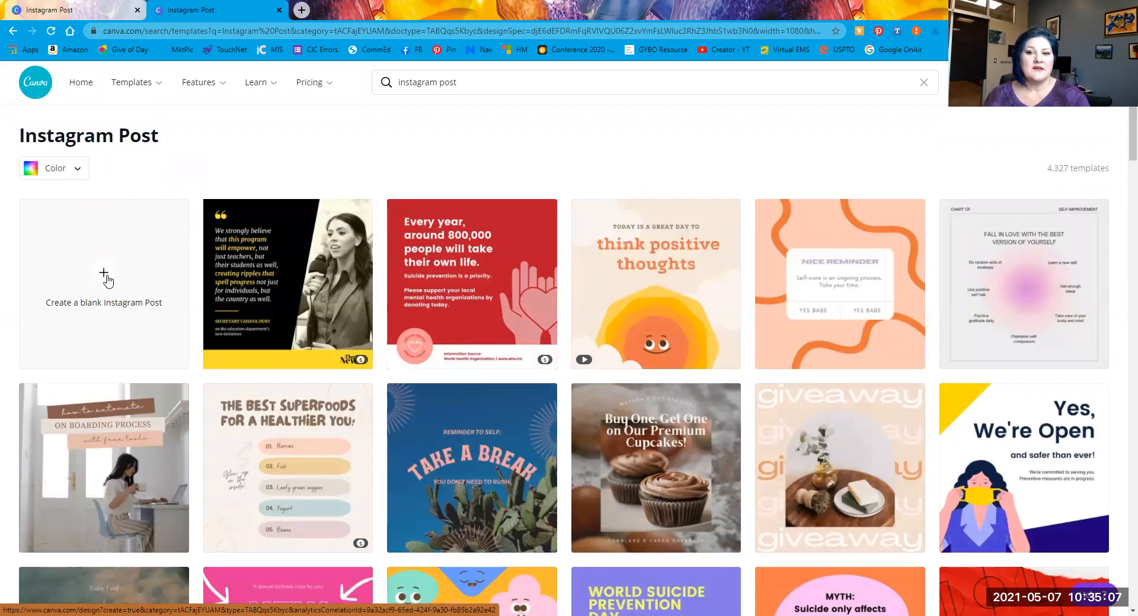
click(105, 280)
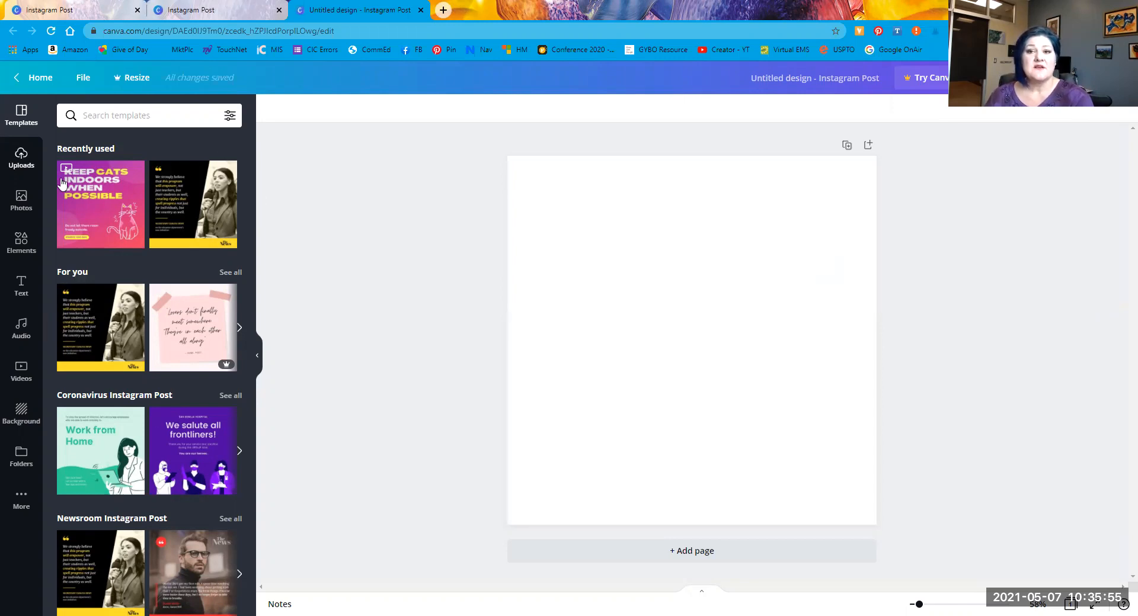
Step: Make the uploaded saffron photo fill the whole page, then bring up its Effects
click(21, 160)
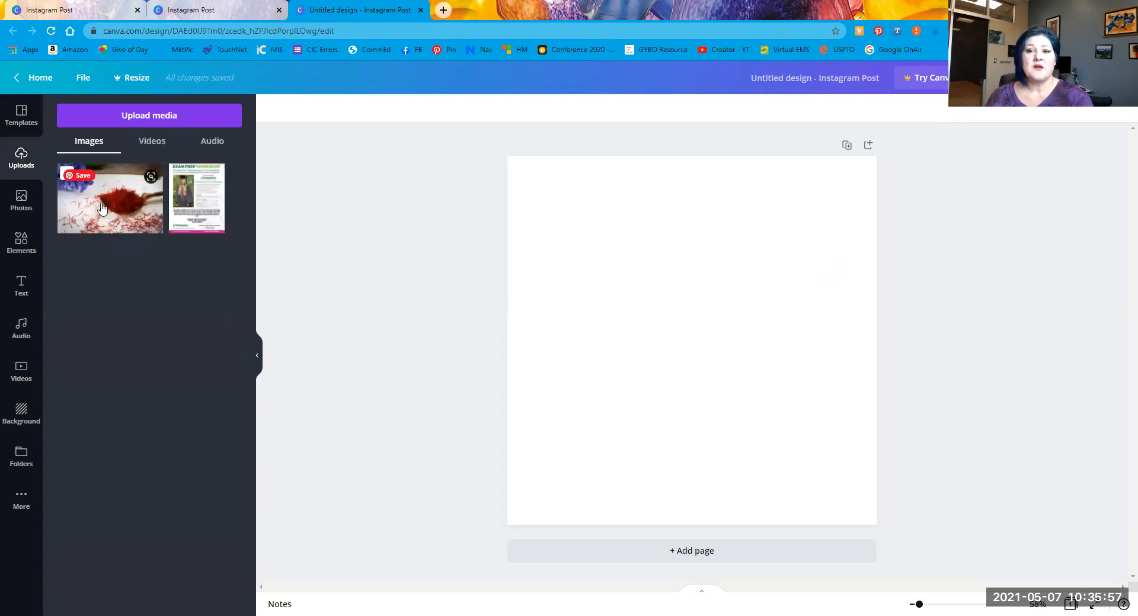
drag(102, 208, 614, 327)
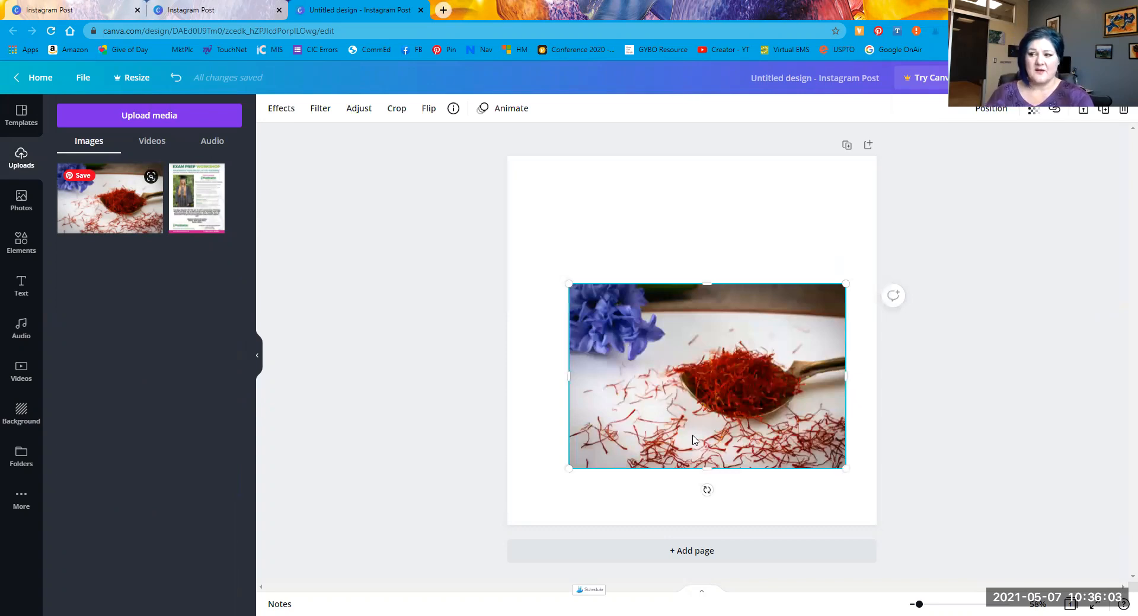
key(Delete)
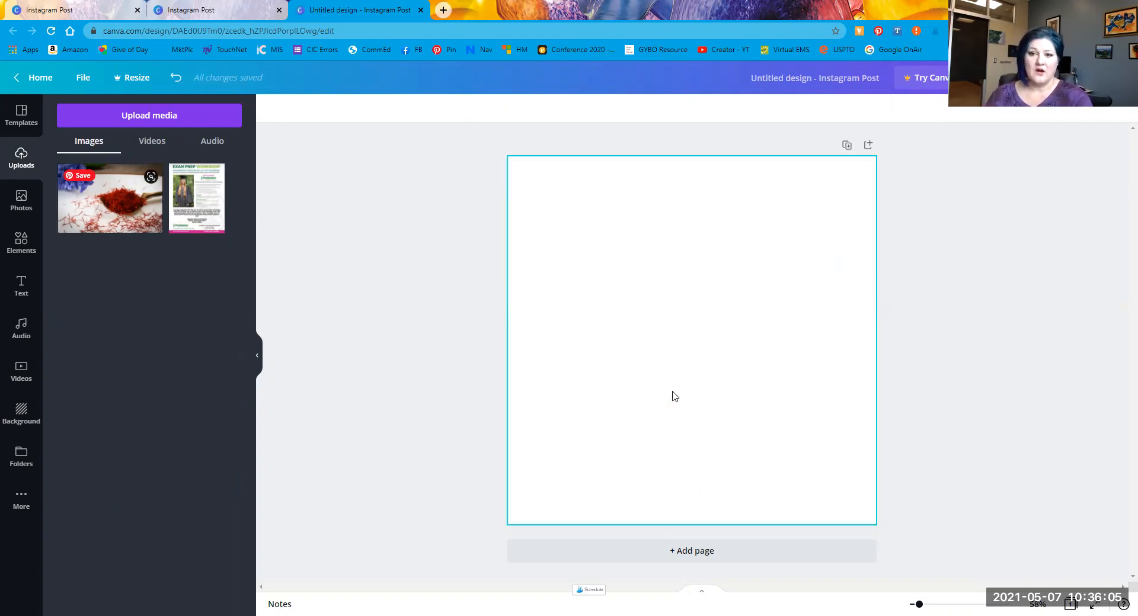
click(85, 219)
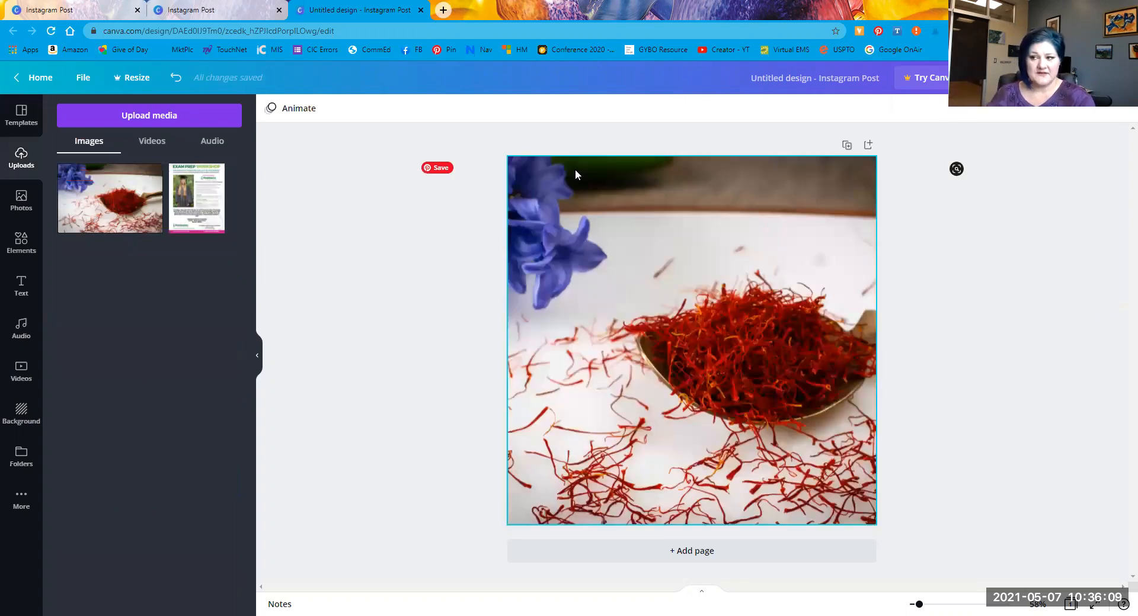
click(663, 254)
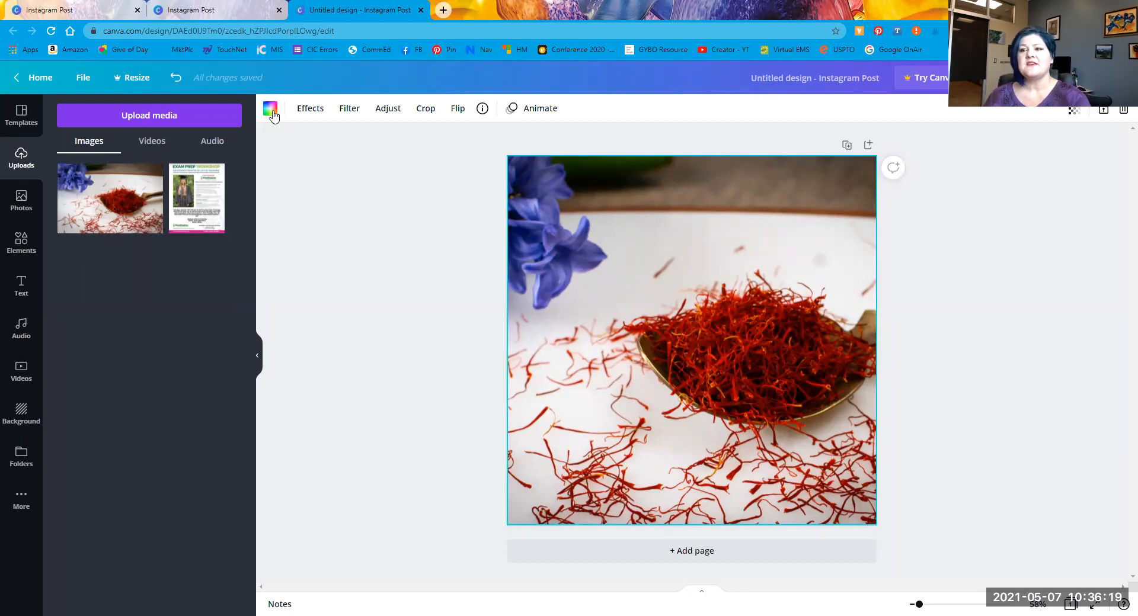
click(302, 113)
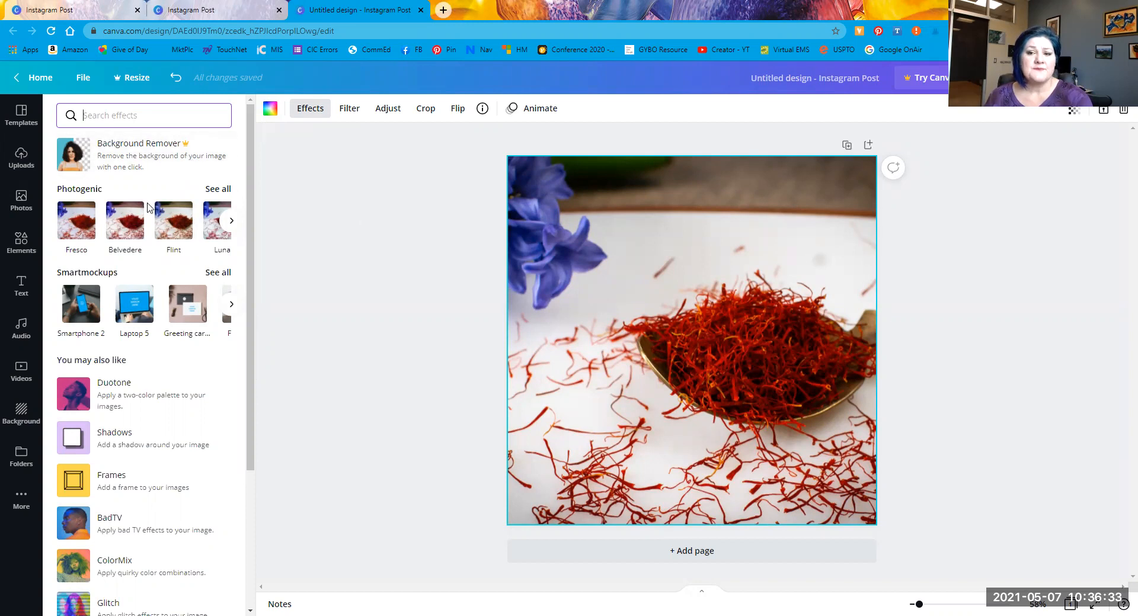
click(75, 233)
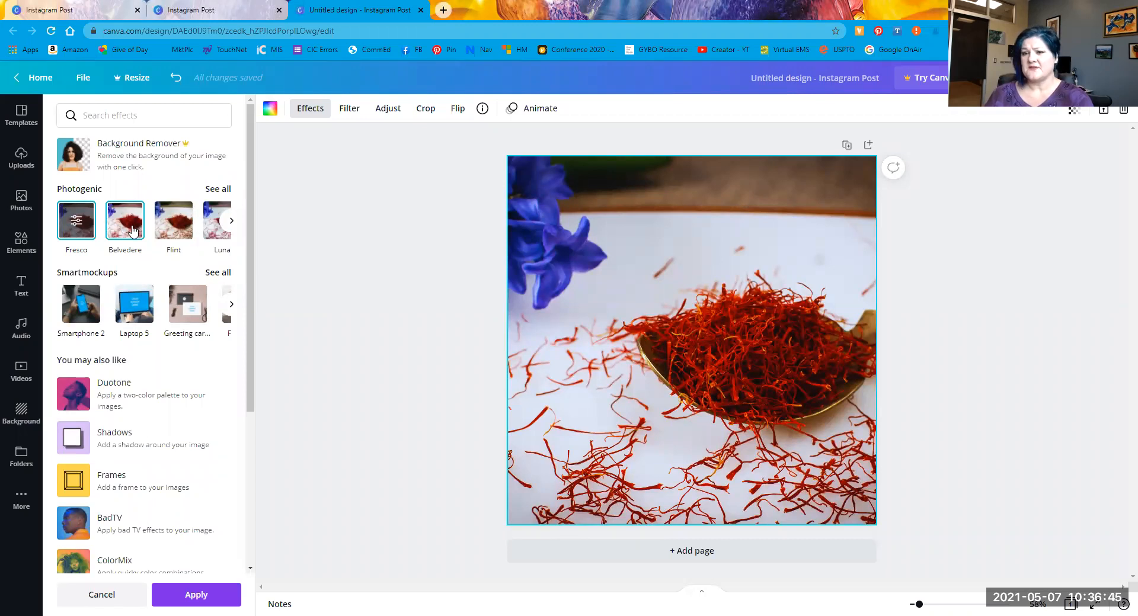
click(231, 220)
click(141, 240)
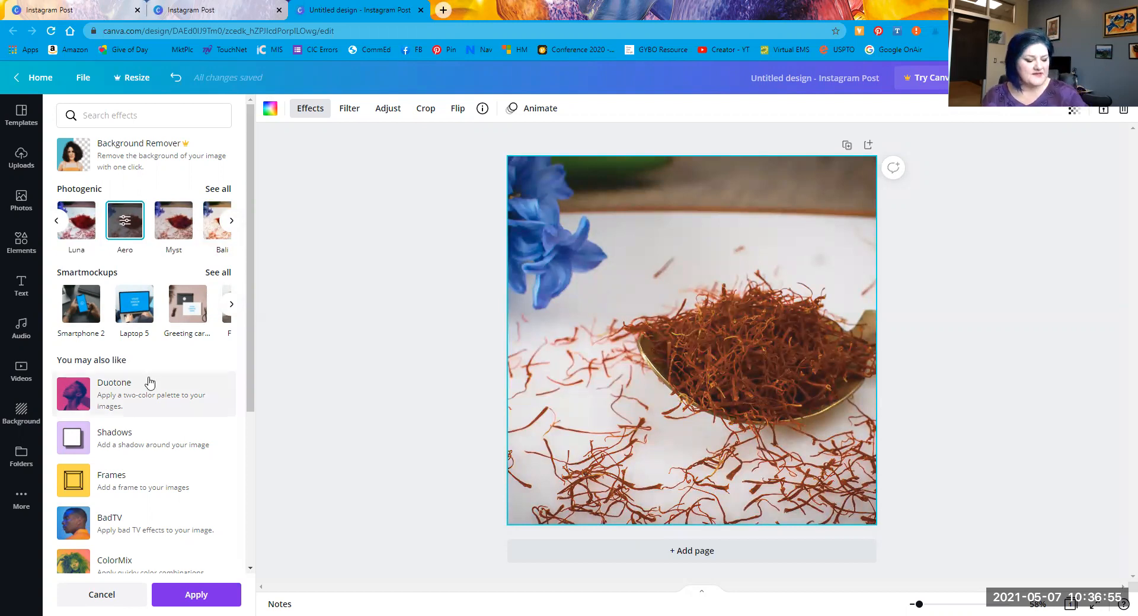
key(ctrl+z)
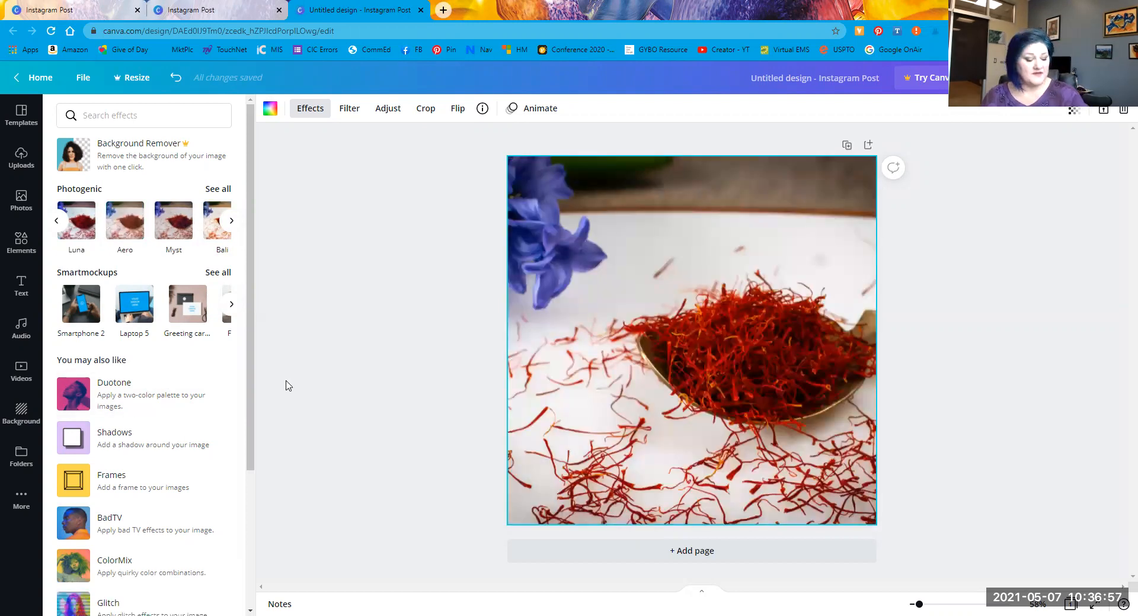
Step: Try the Afterglow filter with adjusted intensity and the Solar filter, then remove it
click(349, 110)
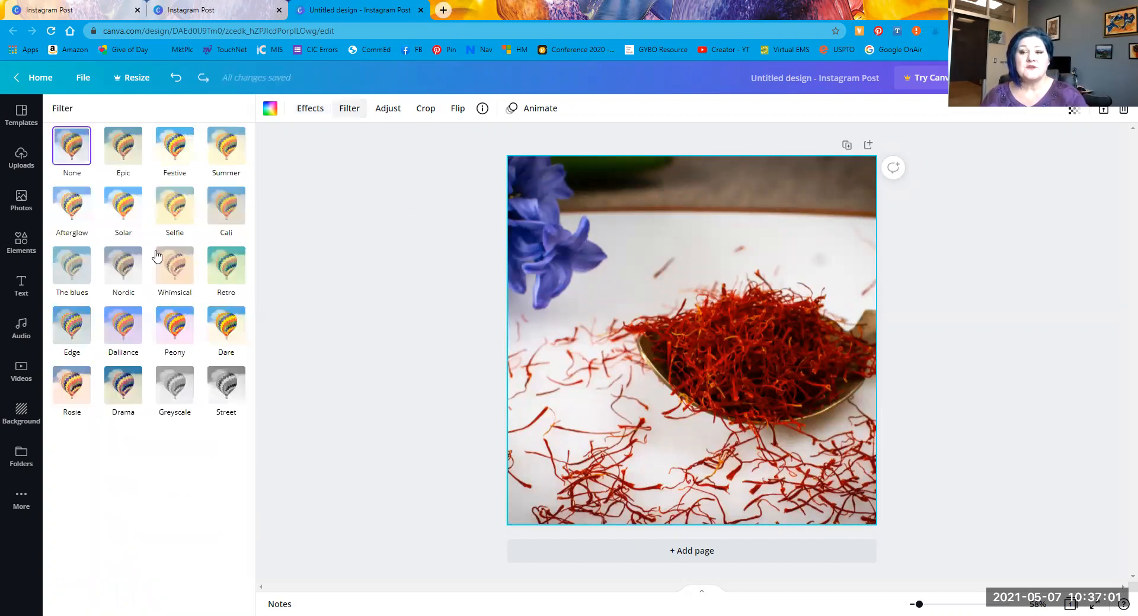
click(83, 218)
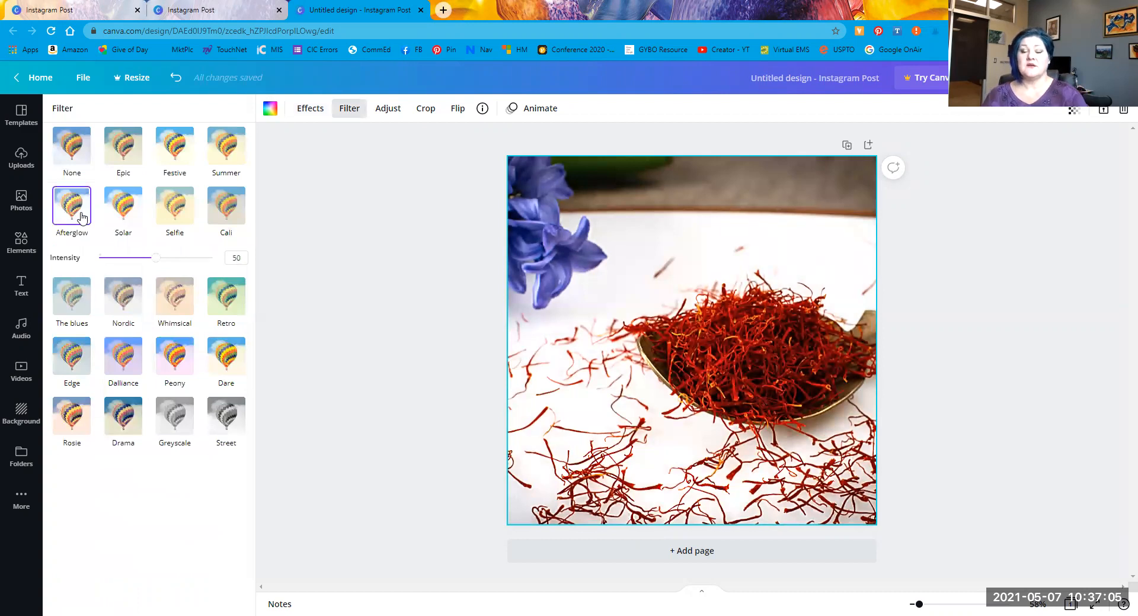
drag(155, 259, 94, 247)
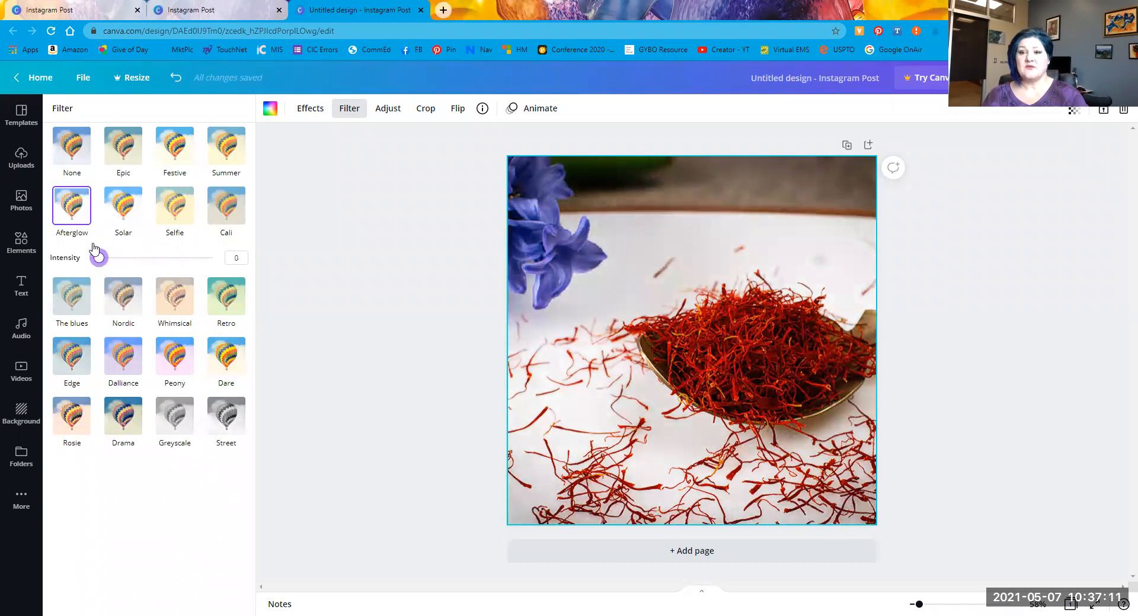
click(120, 205)
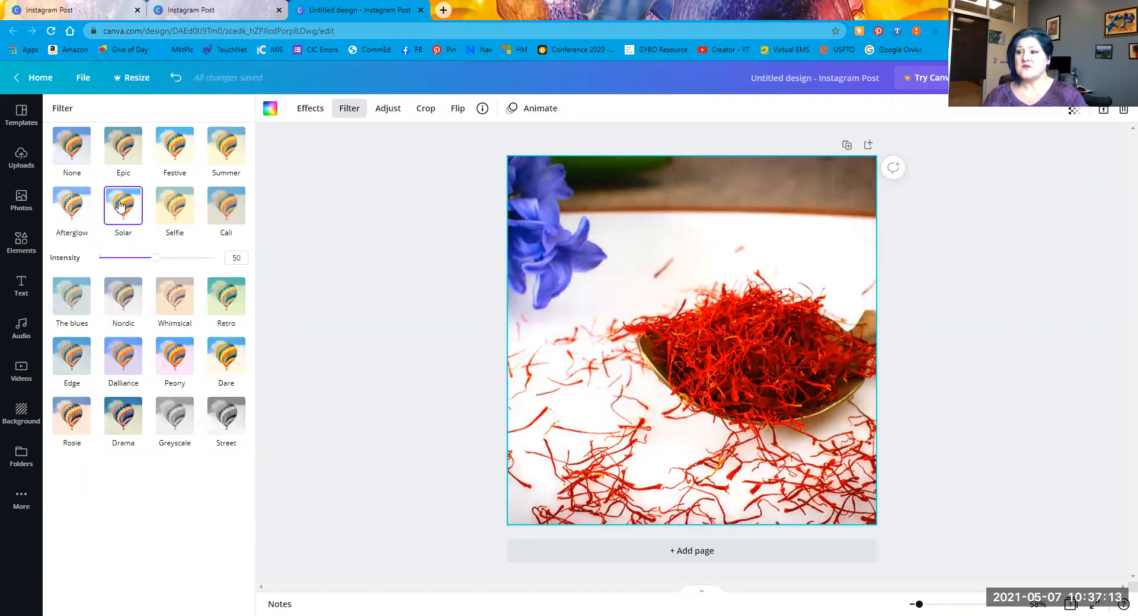
click(71, 148)
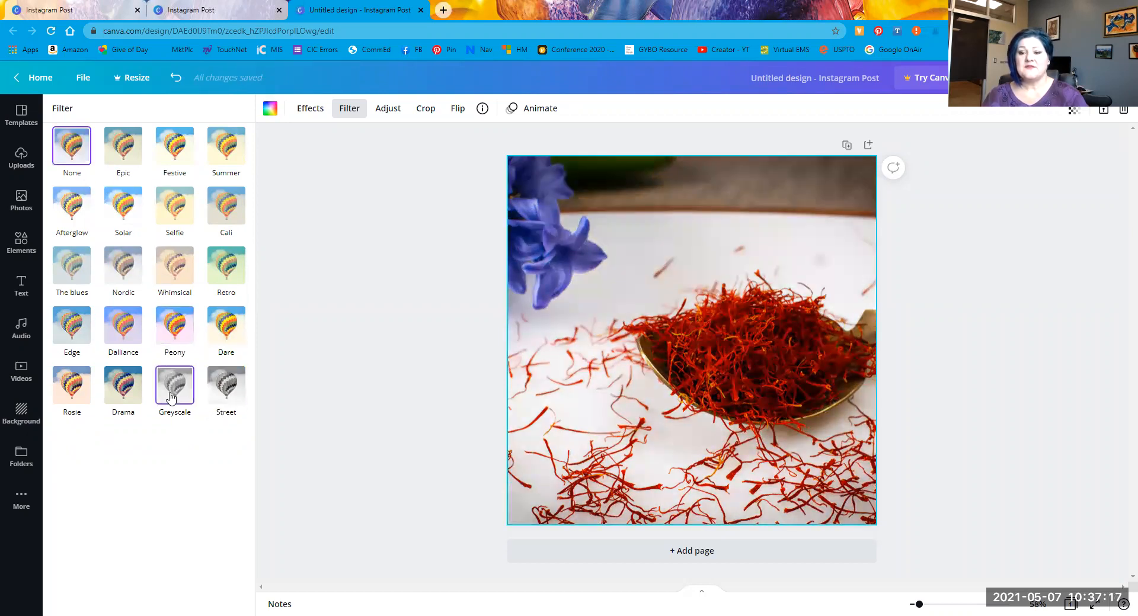
Step: Try the Greyscale, Peony, Retro and Cali filters, then set the filter back to None
click(171, 396)
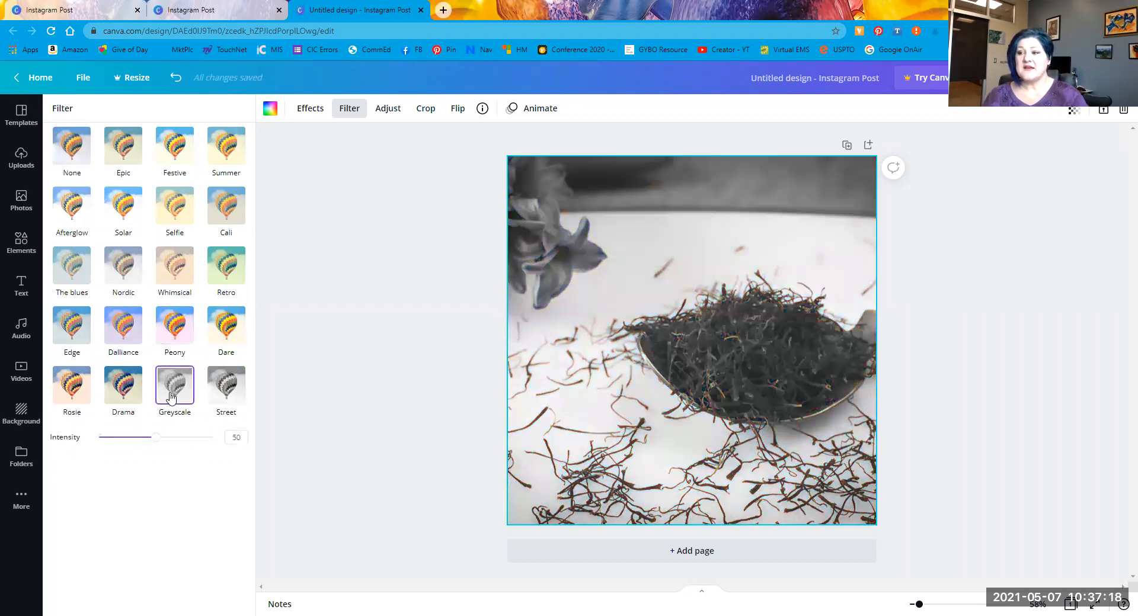
click(174, 322)
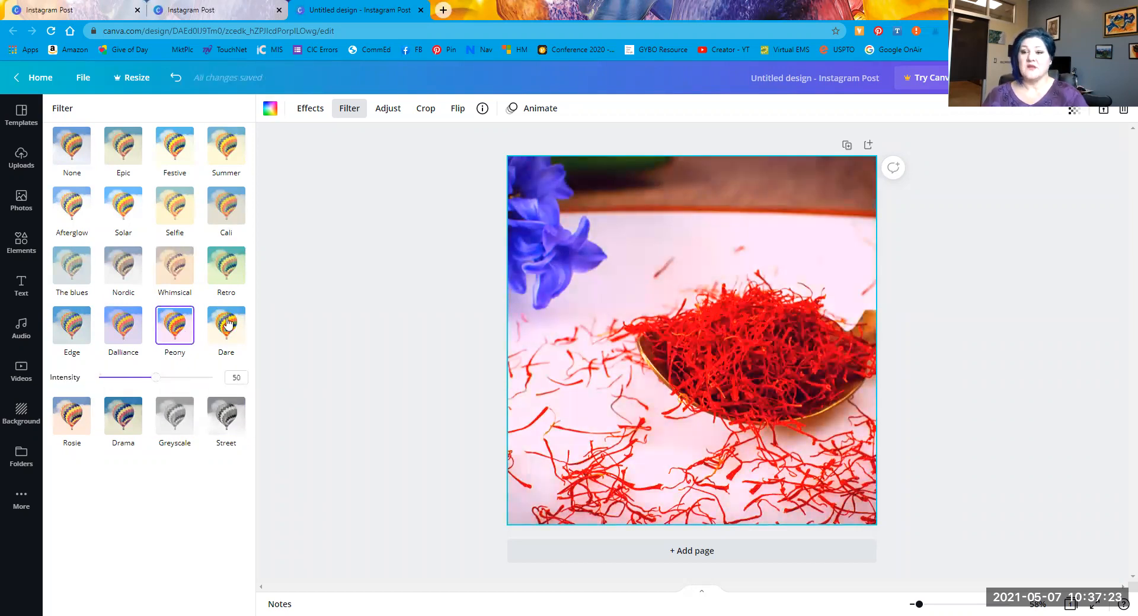
click(225, 272)
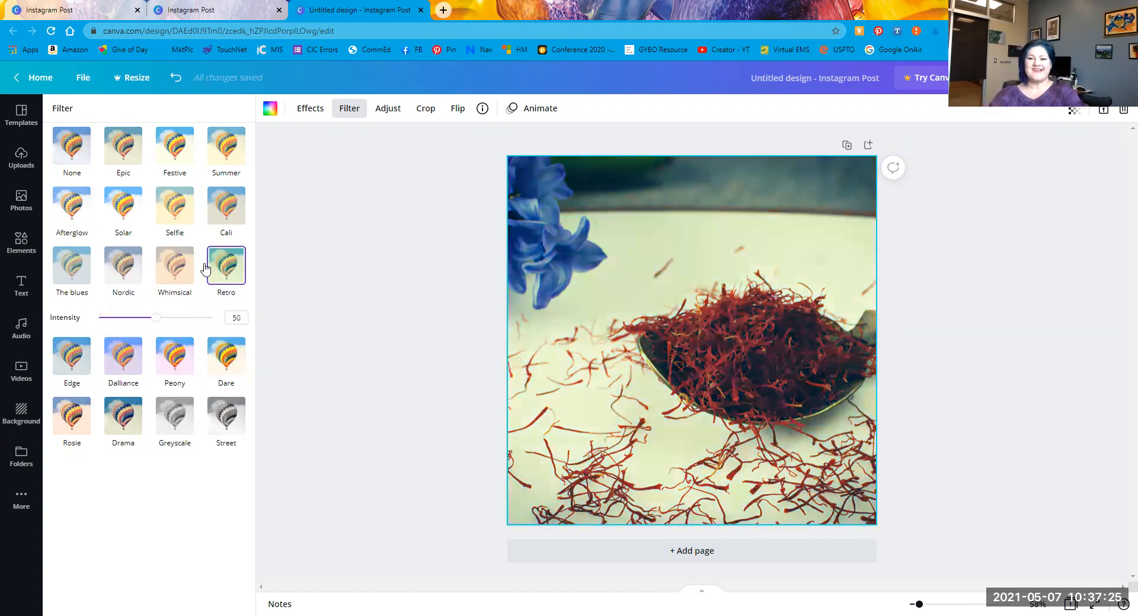
click(229, 218)
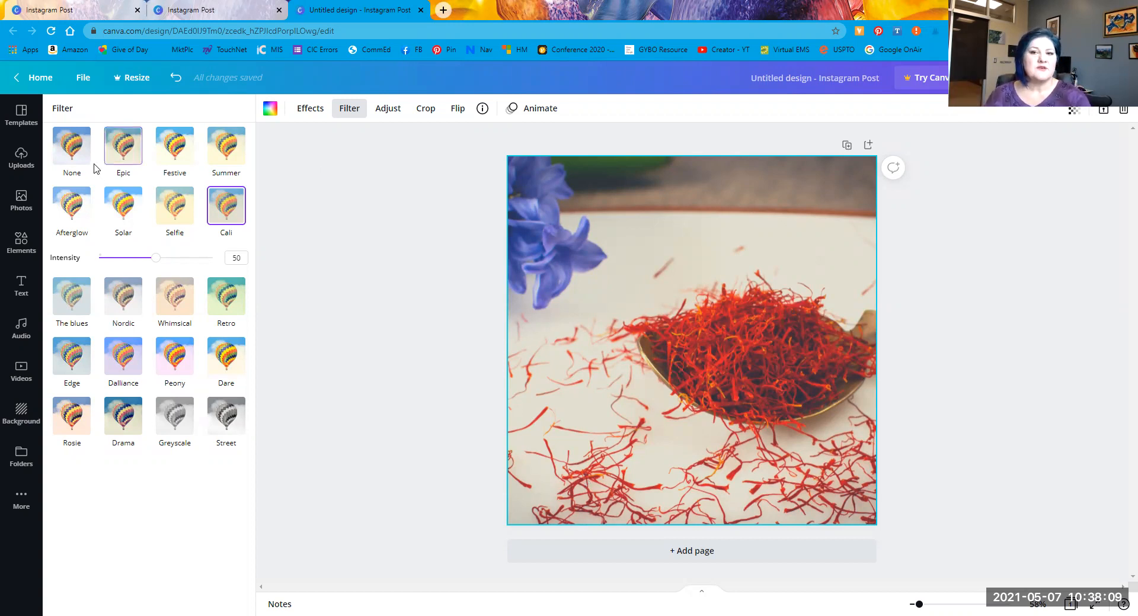
click(72, 156)
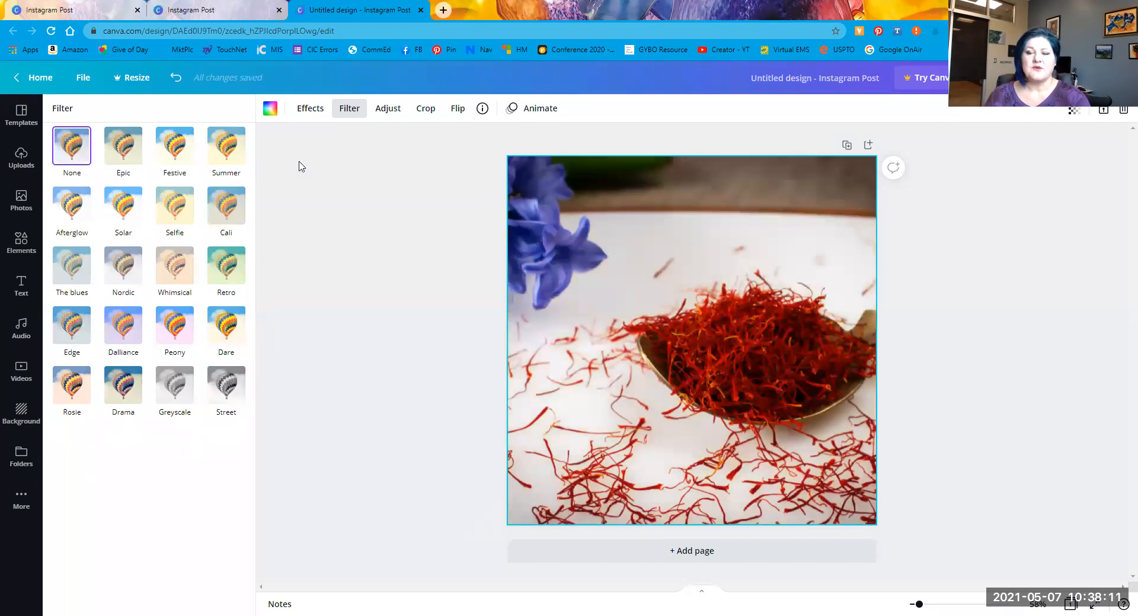
click(396, 111)
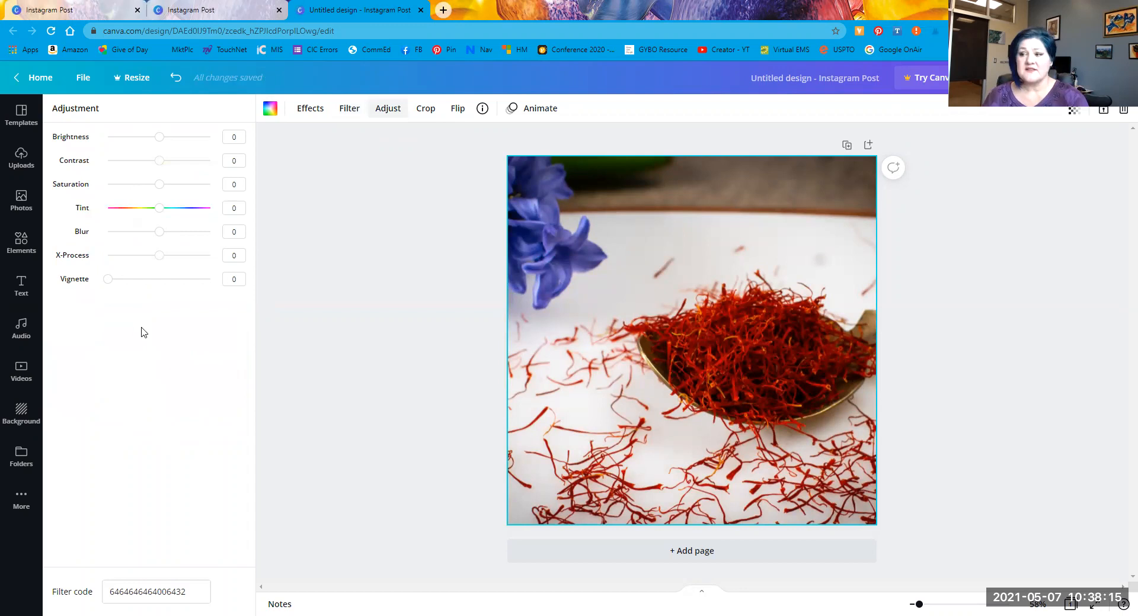
Step: Test Brightness, Blur, Vignette, Saturation and X-Process, then reset all adjustments to 0 and crop
drag(159, 137, 231, 139)
drag(152, 140, 160, 168)
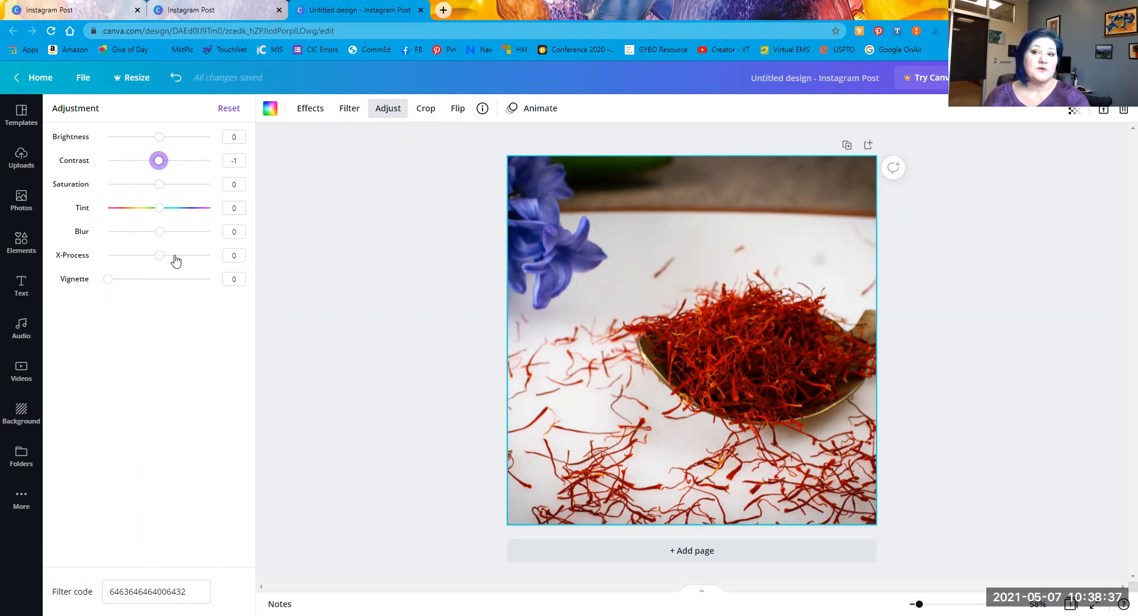
drag(163, 237, 42, 233)
click(156, 232)
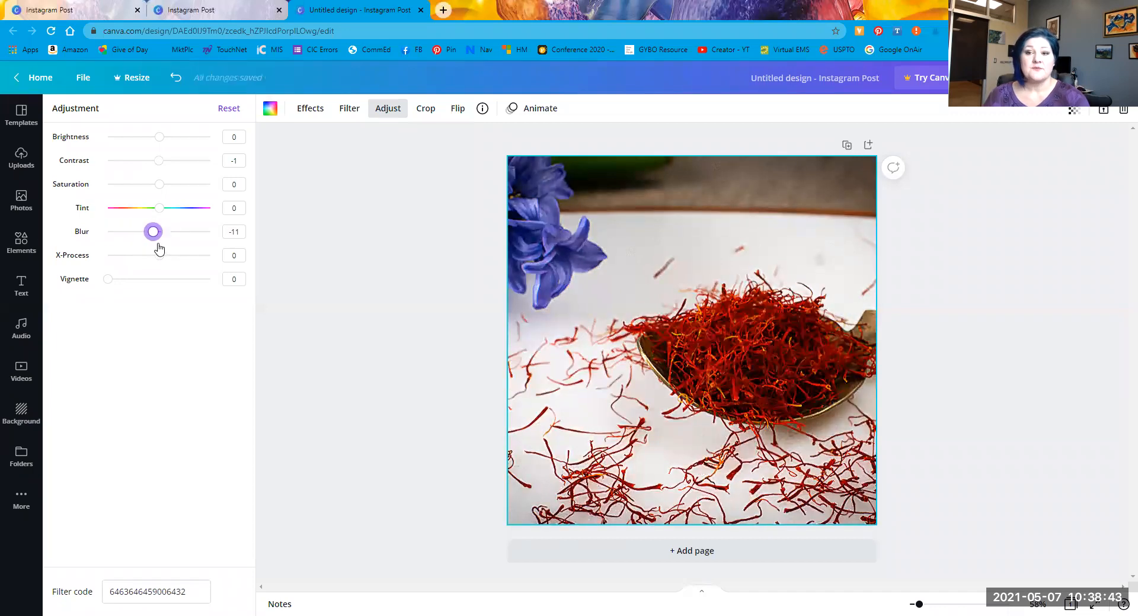
drag(108, 279, 71, 299)
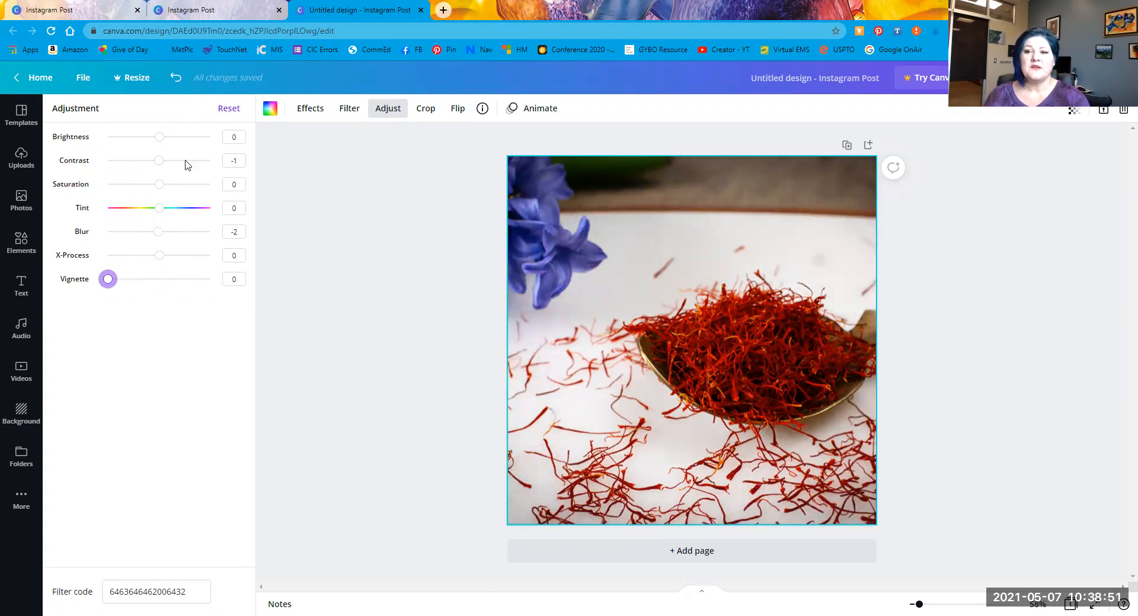
drag(159, 185, 190, 184)
drag(157, 232, 208, 255)
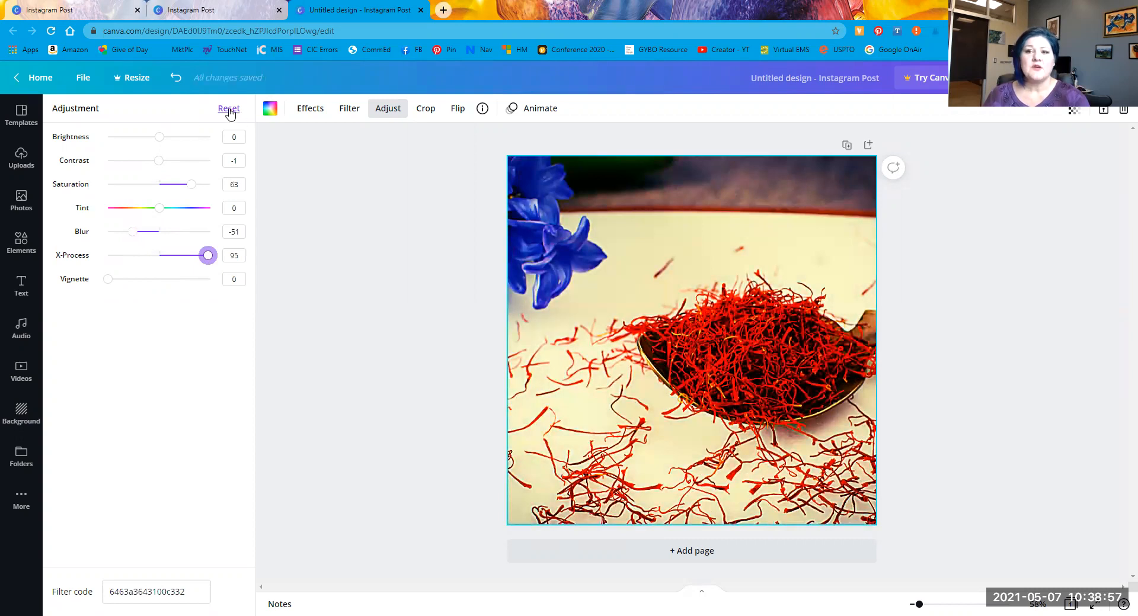
click(236, 113)
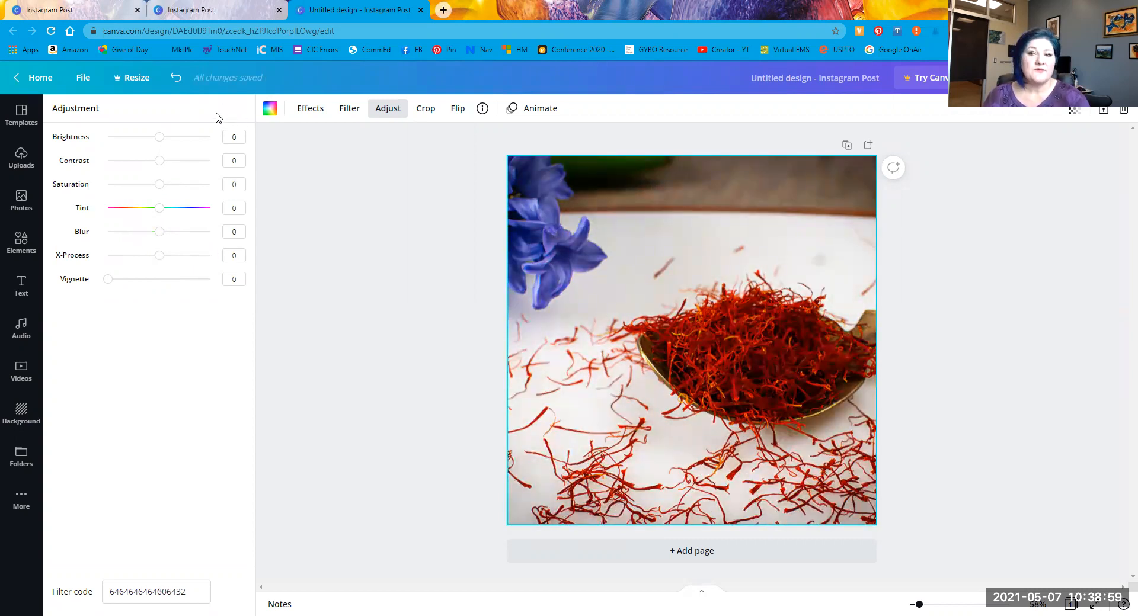
click(434, 116)
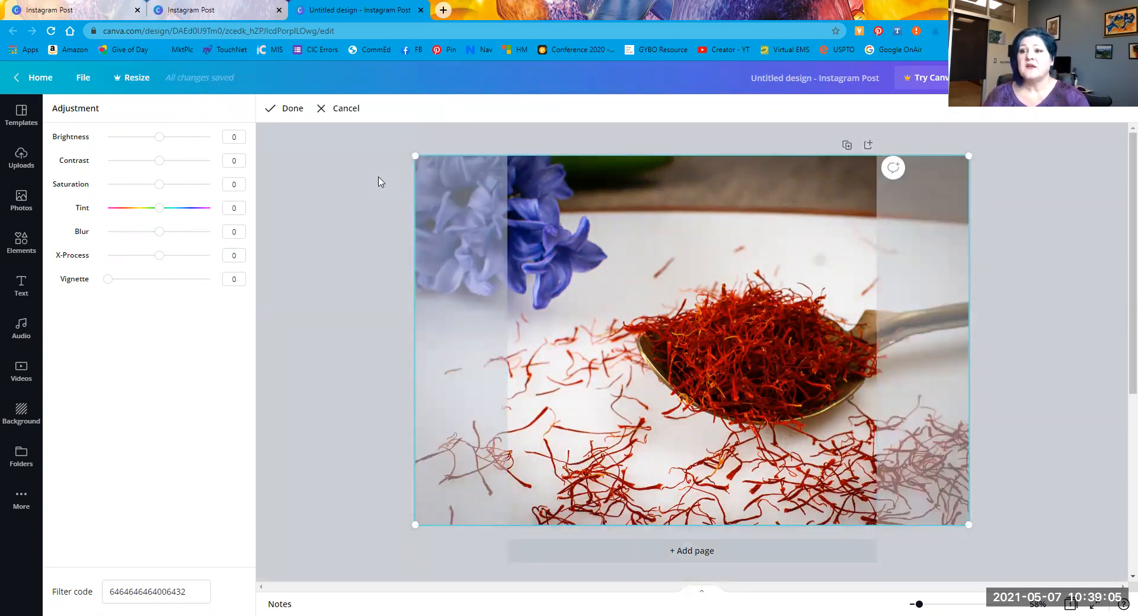
Step: Flip the saffron photo horizontally, reverting a trial vertical flip, then show Page Animations
click(293, 109)
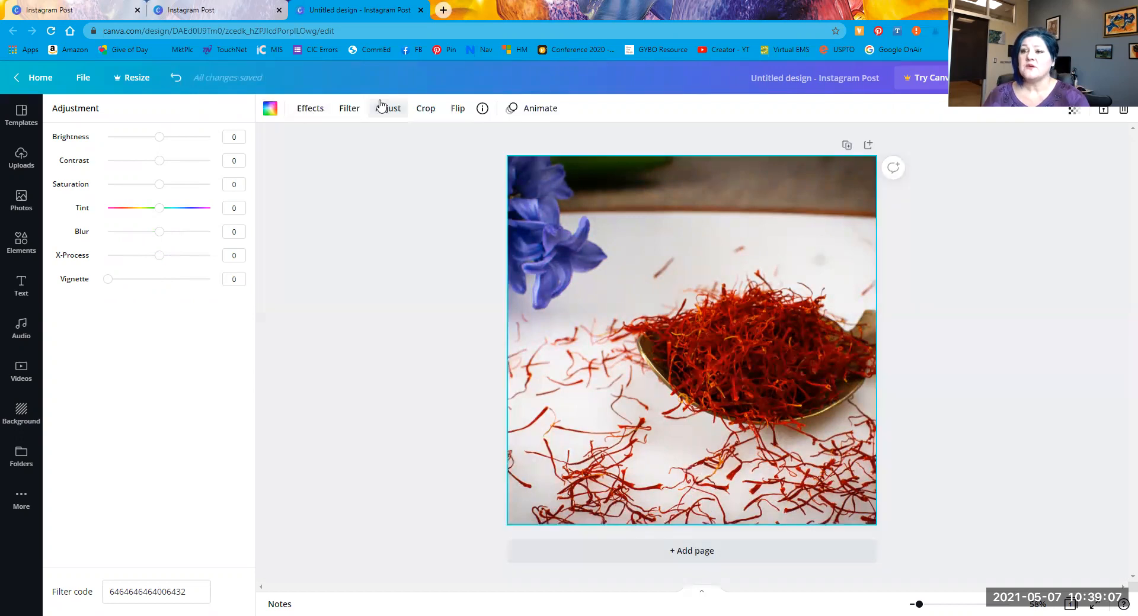
click(456, 111)
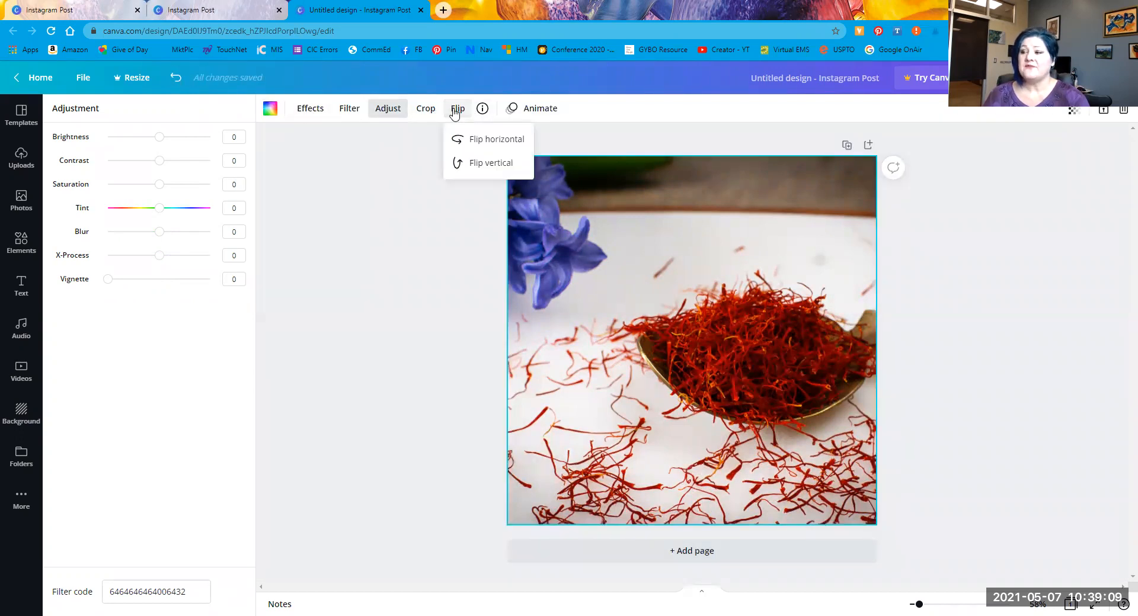
click(482, 141)
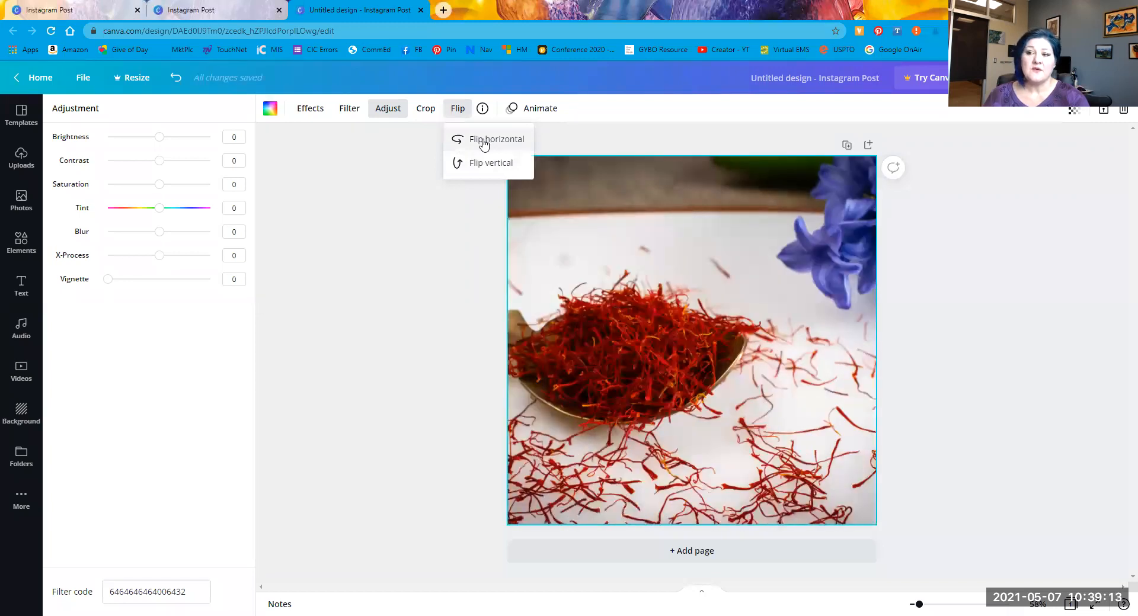
click(484, 165)
click(485, 166)
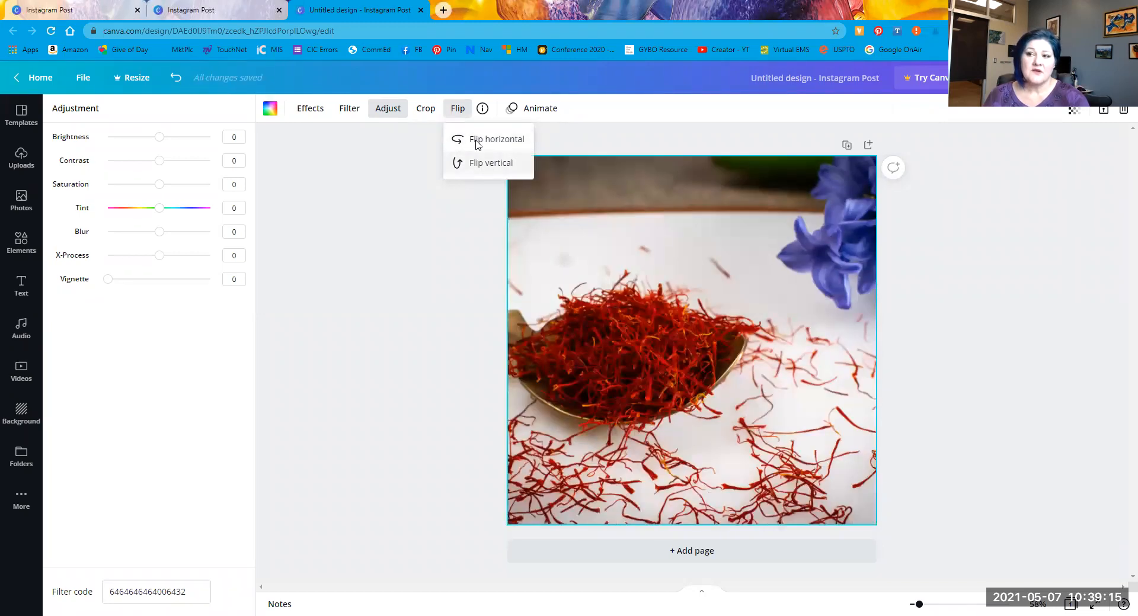
click(534, 112)
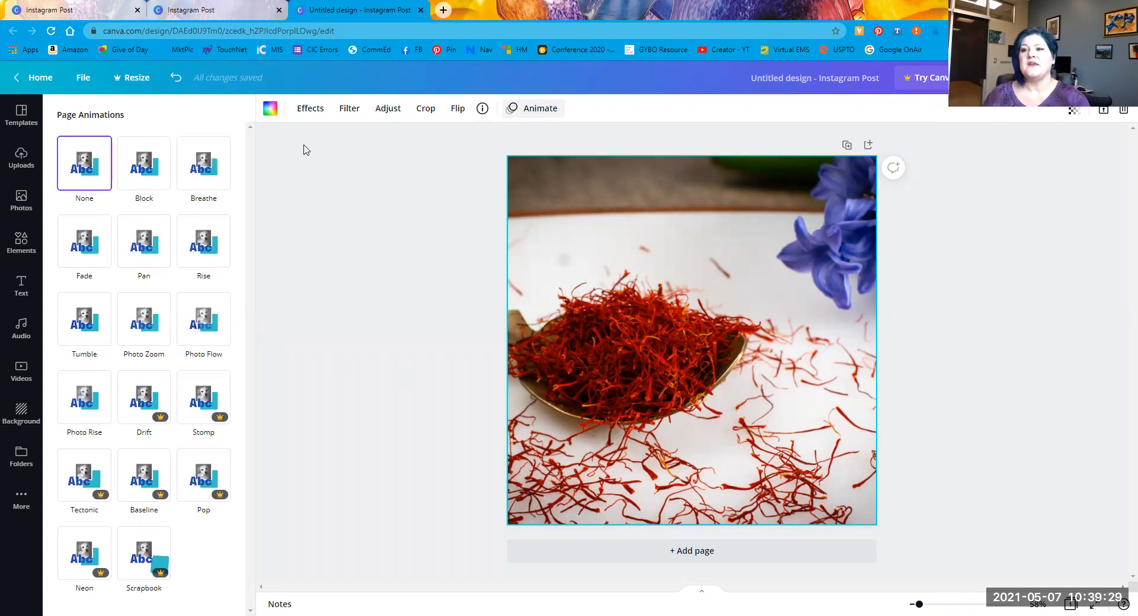
Step: Test the colour palette and a slight transparency on the photo, then close both unchanged
click(270, 108)
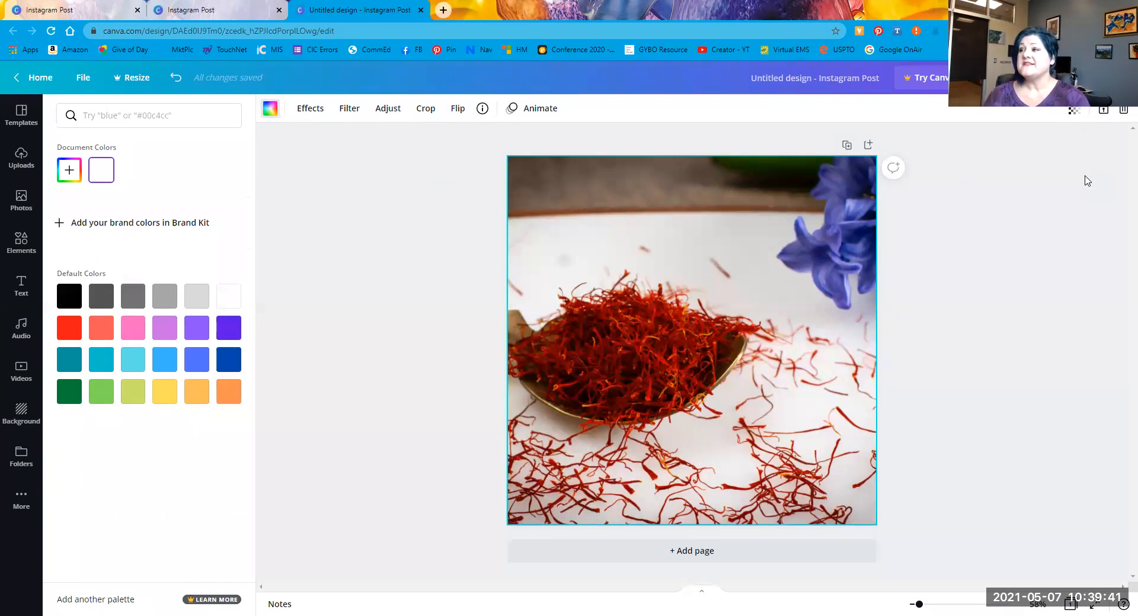
click(1073, 117)
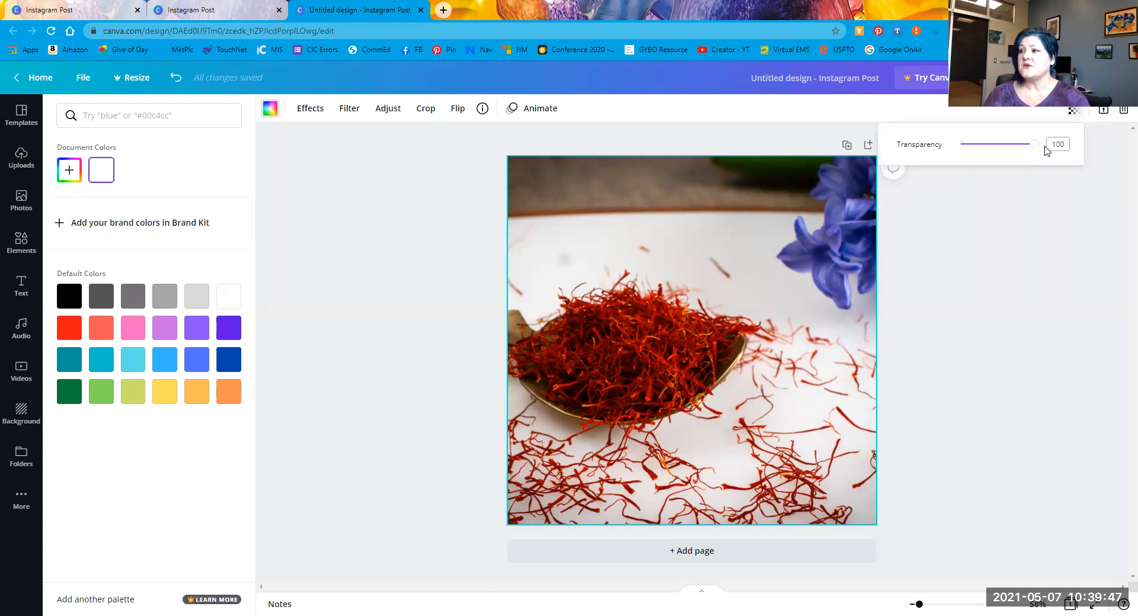
drag(1036, 148, 1062, 148)
click(1048, 288)
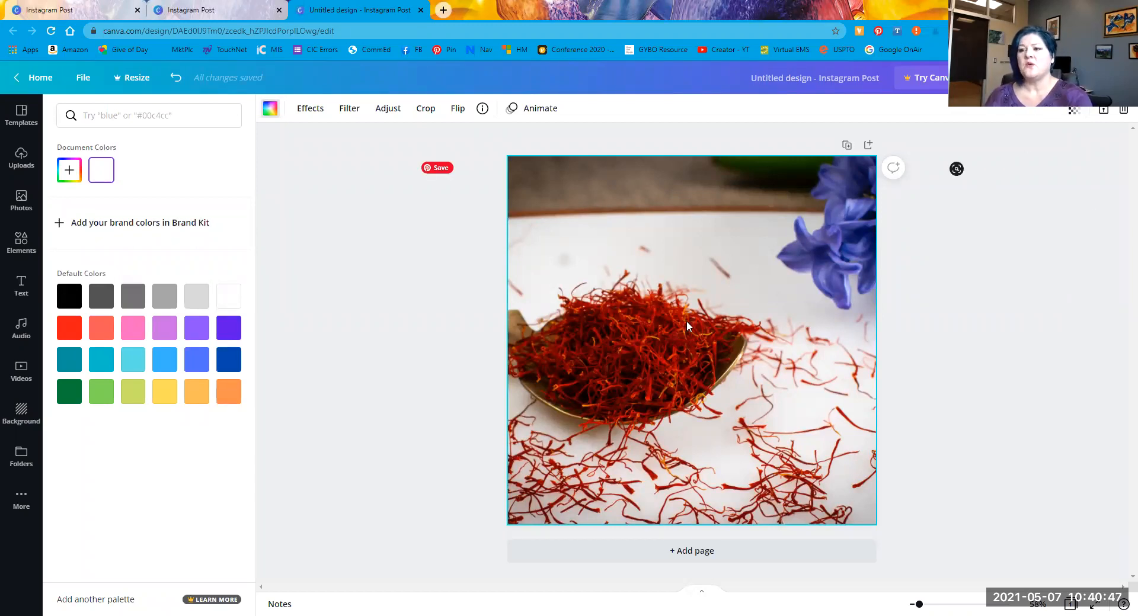
click(1000, 320)
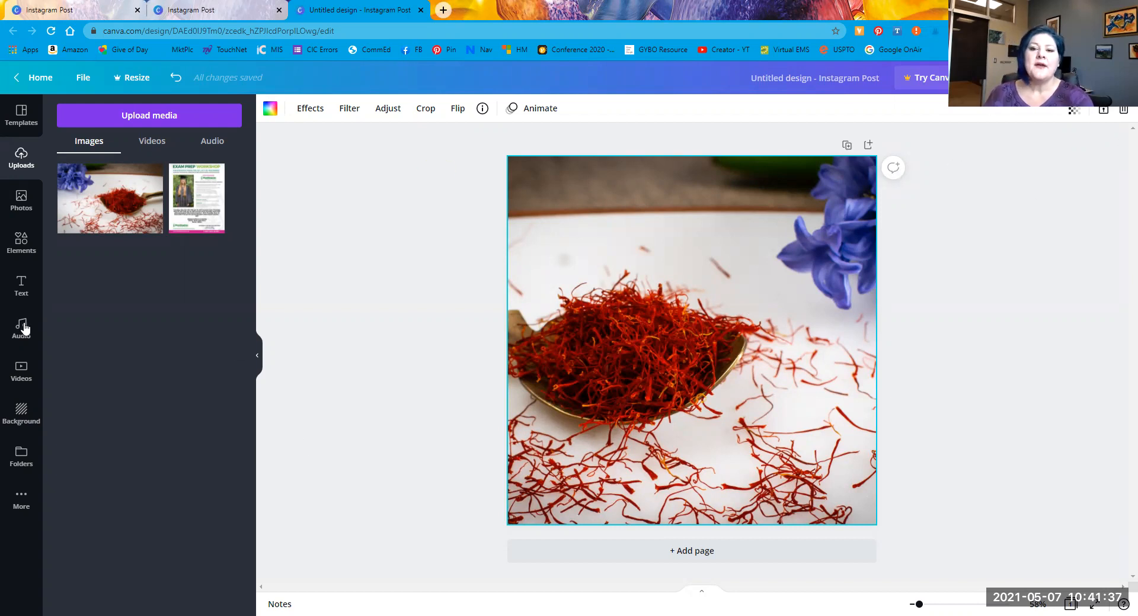
Step: Browse the stock photo library, glance at its search filters, and deselect the saffron photo
click(23, 204)
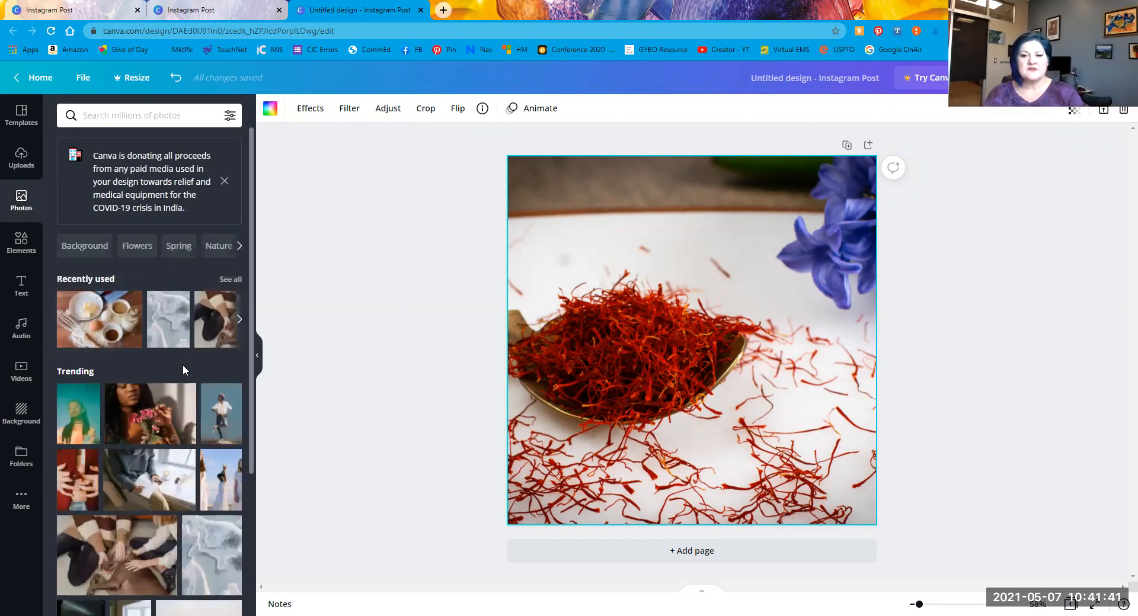
scroll(178, 355, down, 2)
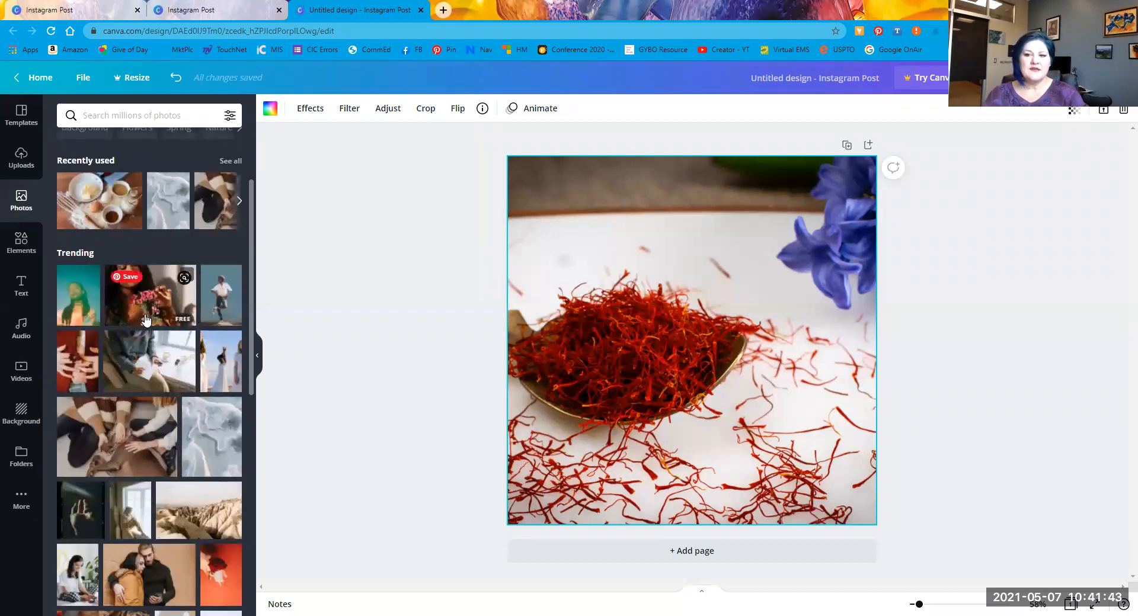
scroll(190, 522, down, 6)
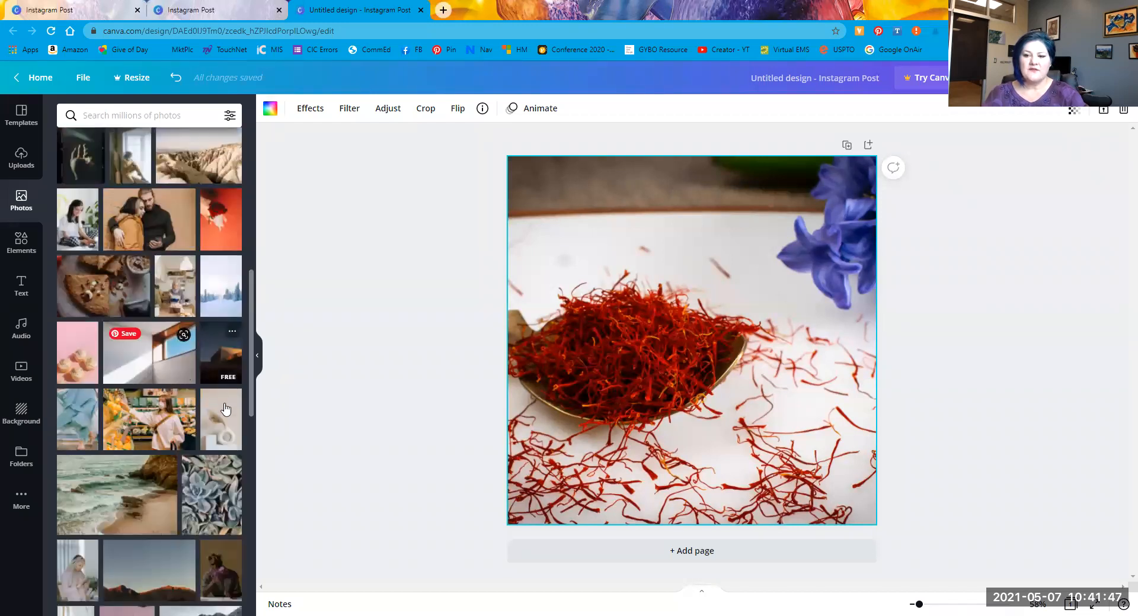
scroll(148, 501, down, 4)
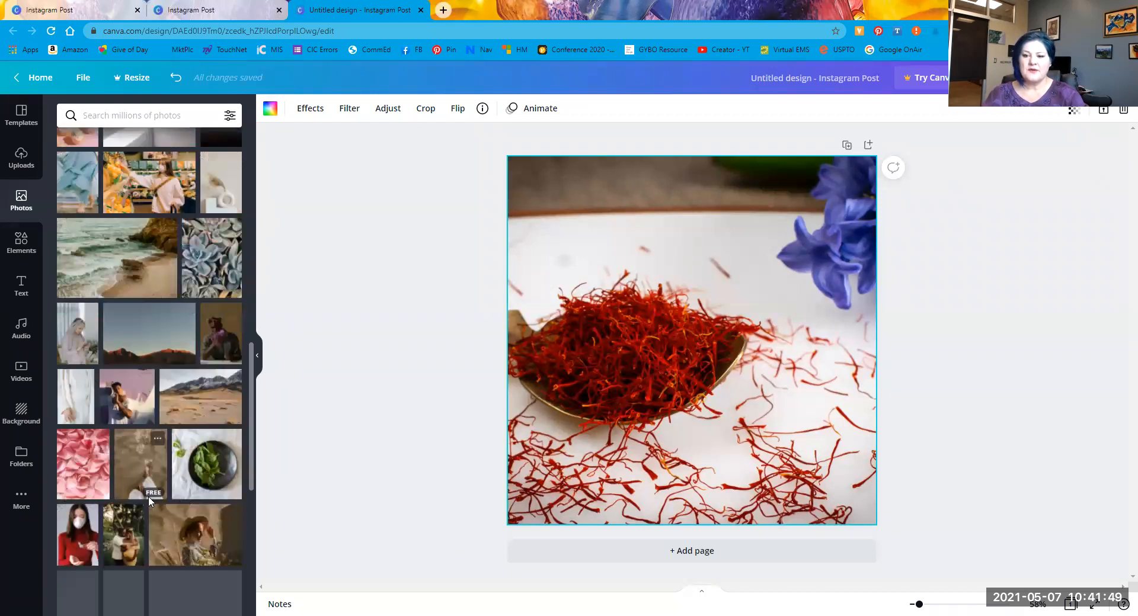
click(229, 117)
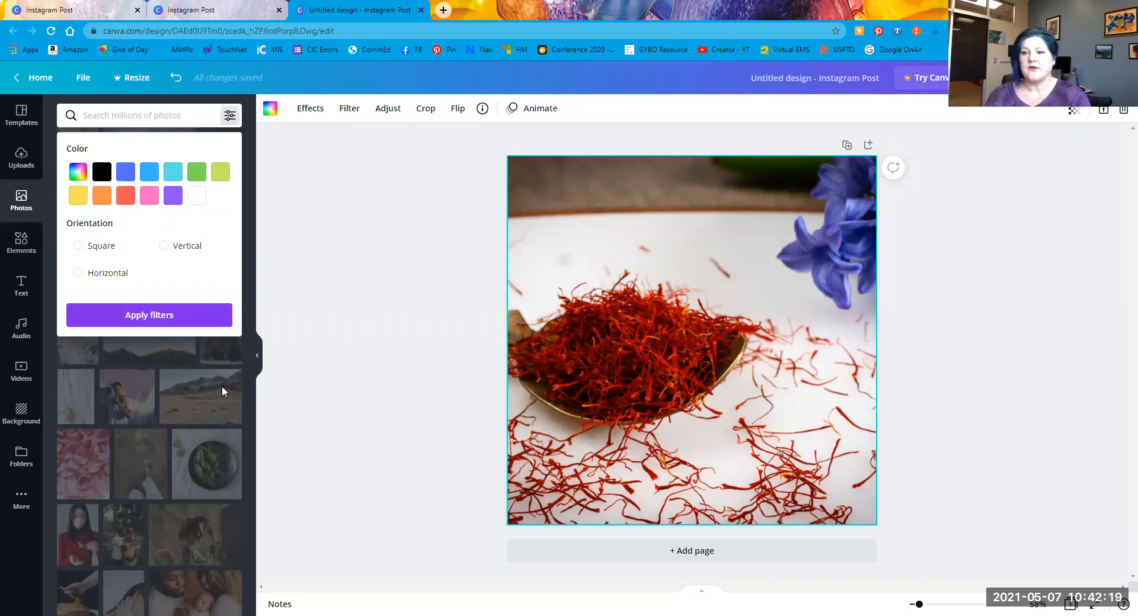
click(296, 378)
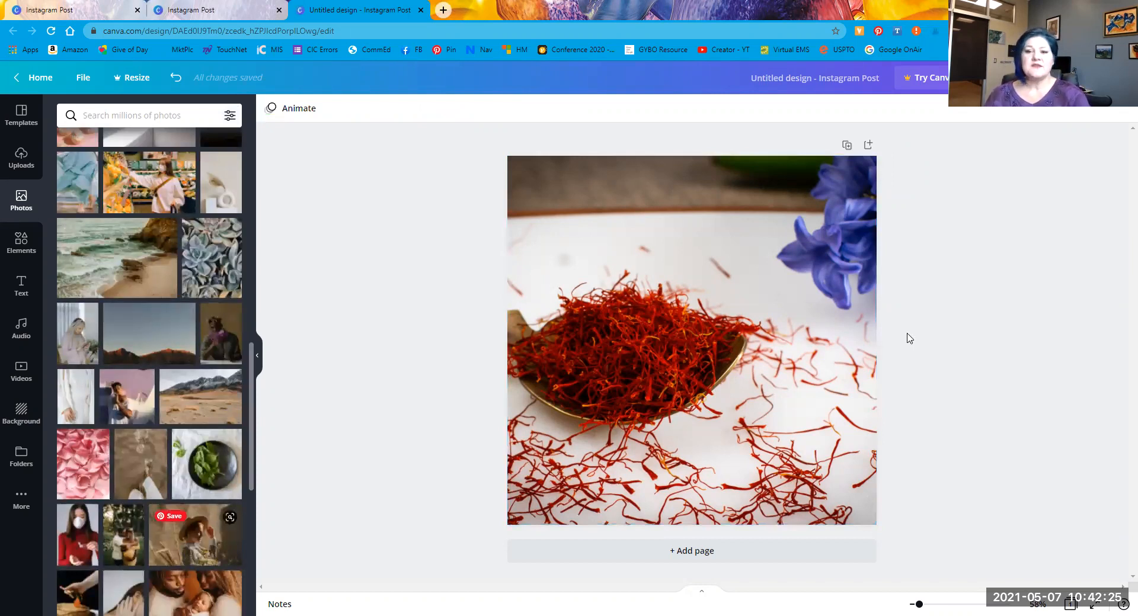
Step: Open the Elements library and scroll through its graphic collections
click(20, 239)
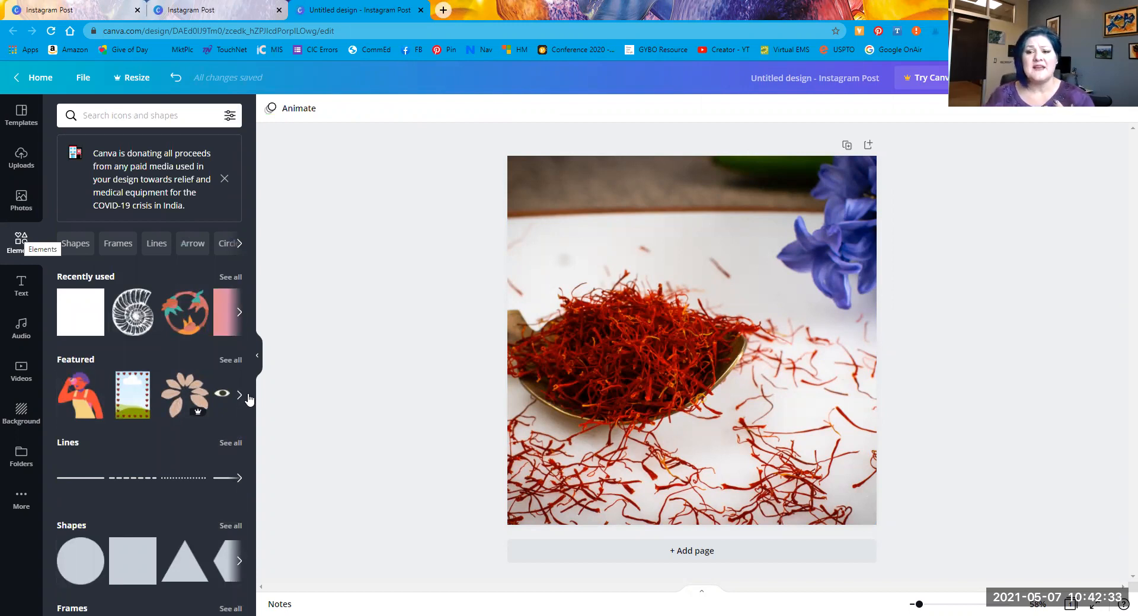
scroll(152, 443, down, 8)
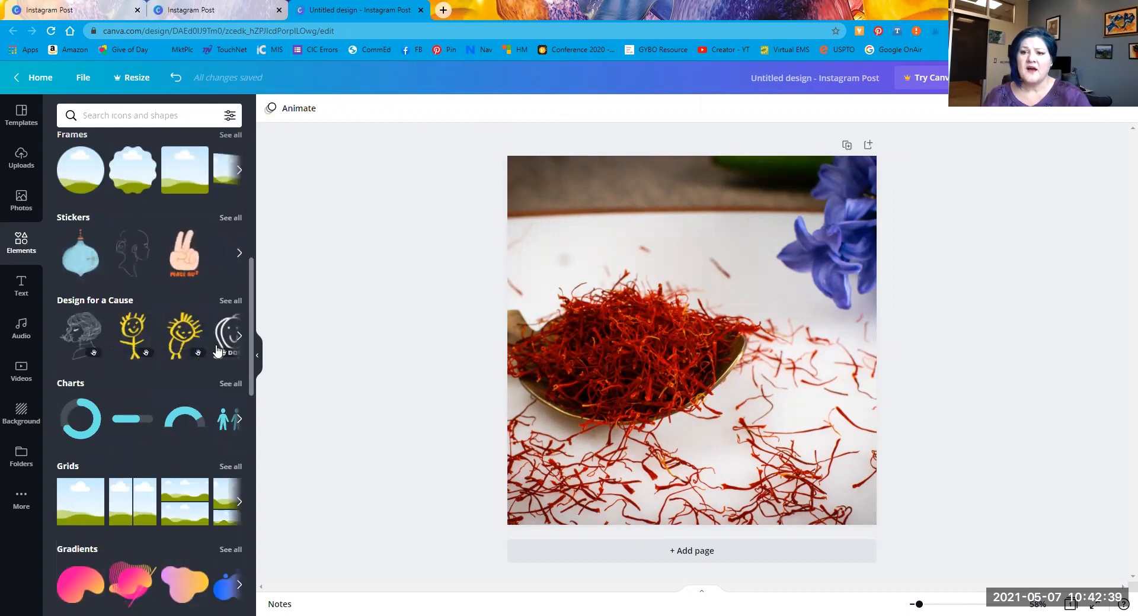
scroll(212, 355, down, 2)
scroll(211, 354, down, 3)
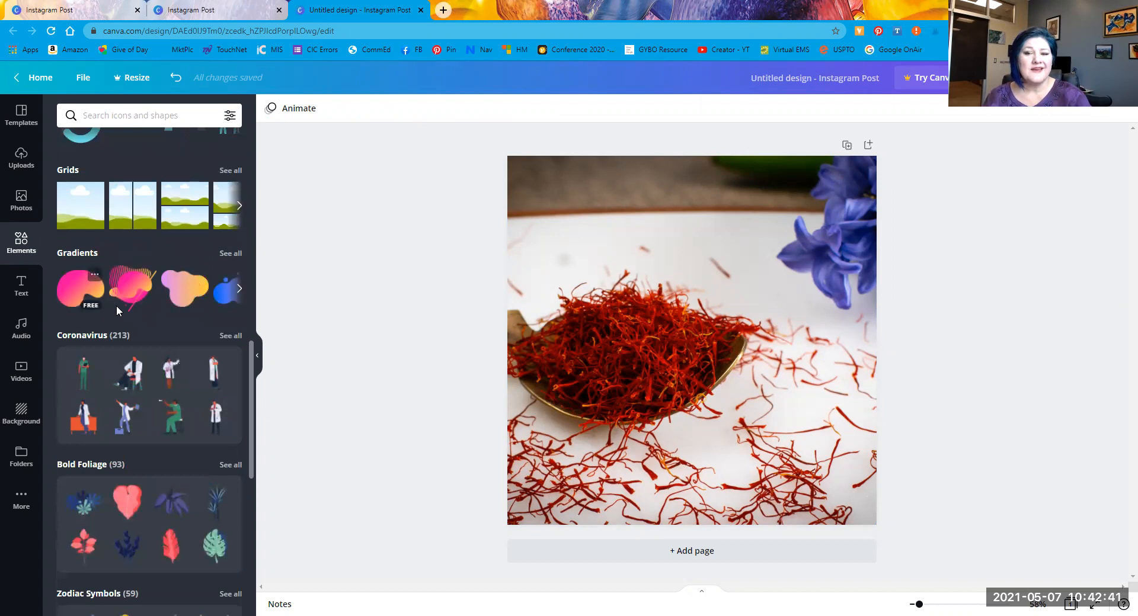
scroll(185, 333, down, 3)
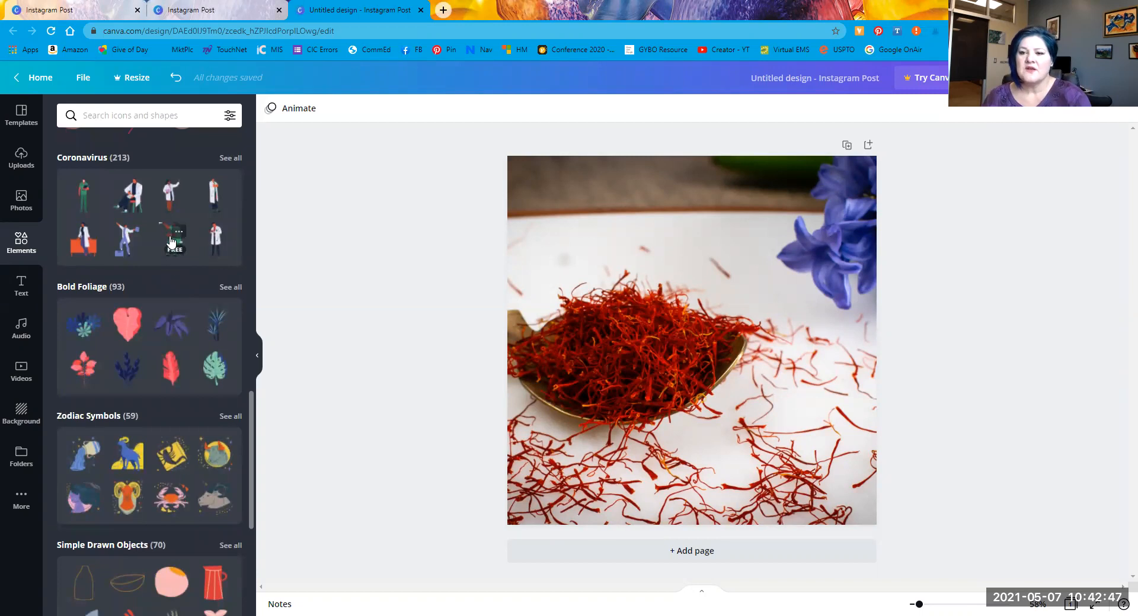
Step: Try a seated figure illustration on the photo, remove it, and start an element search
drag(712, 198, 664, 193)
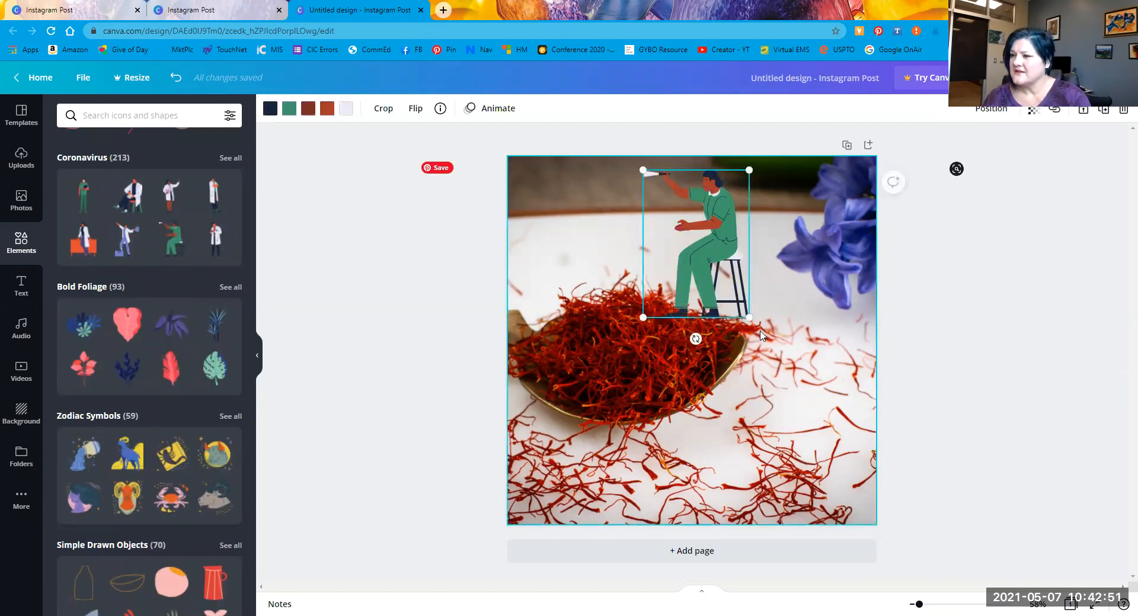
key(Delete)
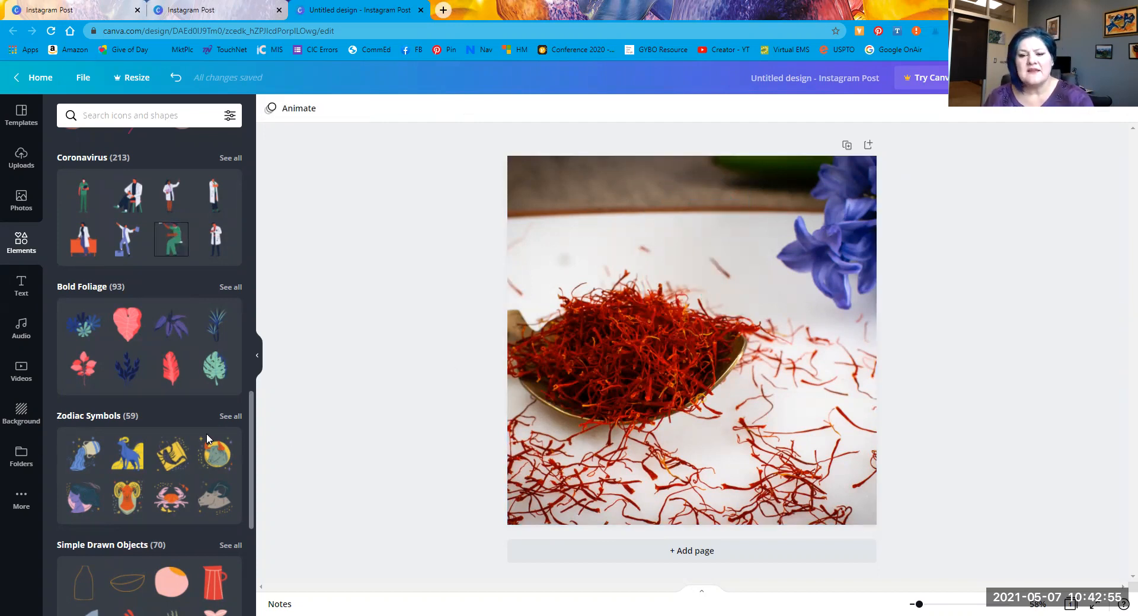
scroll(136, 509, down, 6)
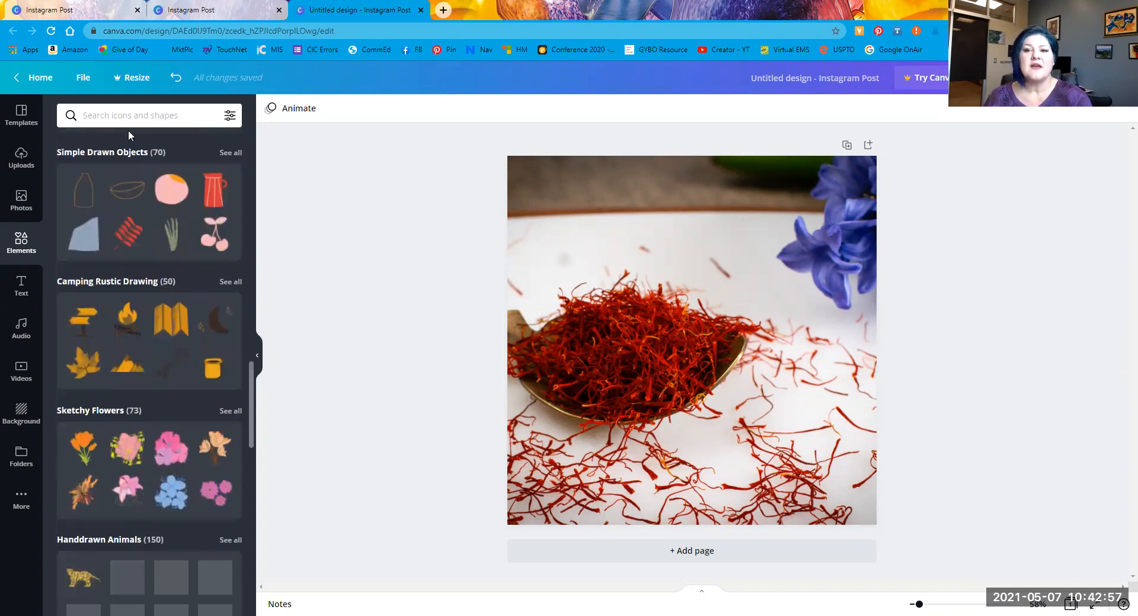
click(128, 123)
Step: Search elements for 'tea' and place an enlarged outline teacup at the photo's lower right
text(tea)
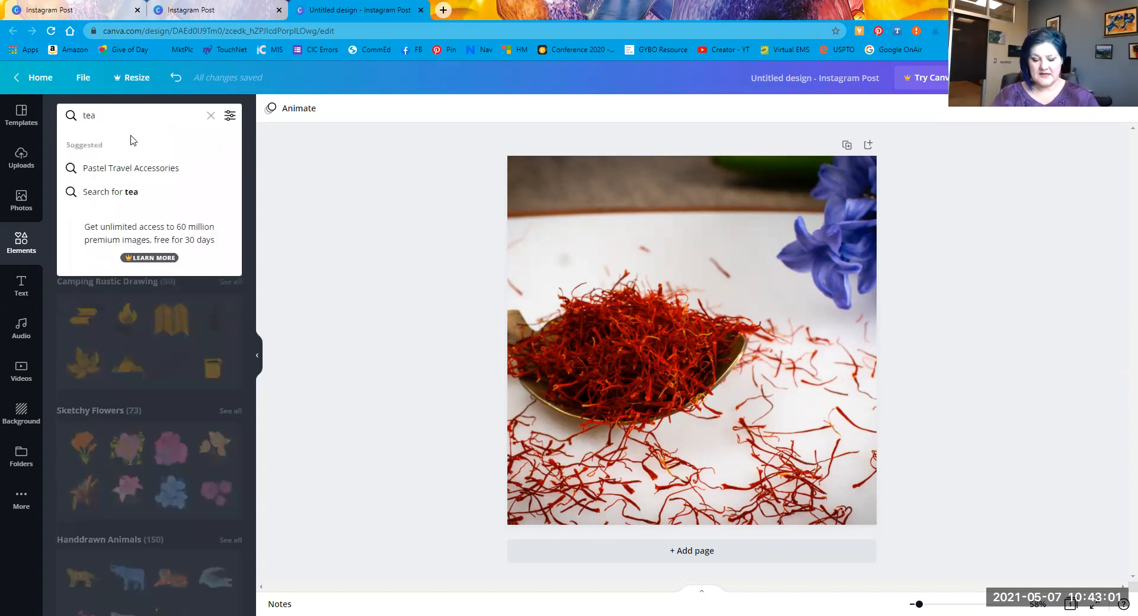
key(Return)
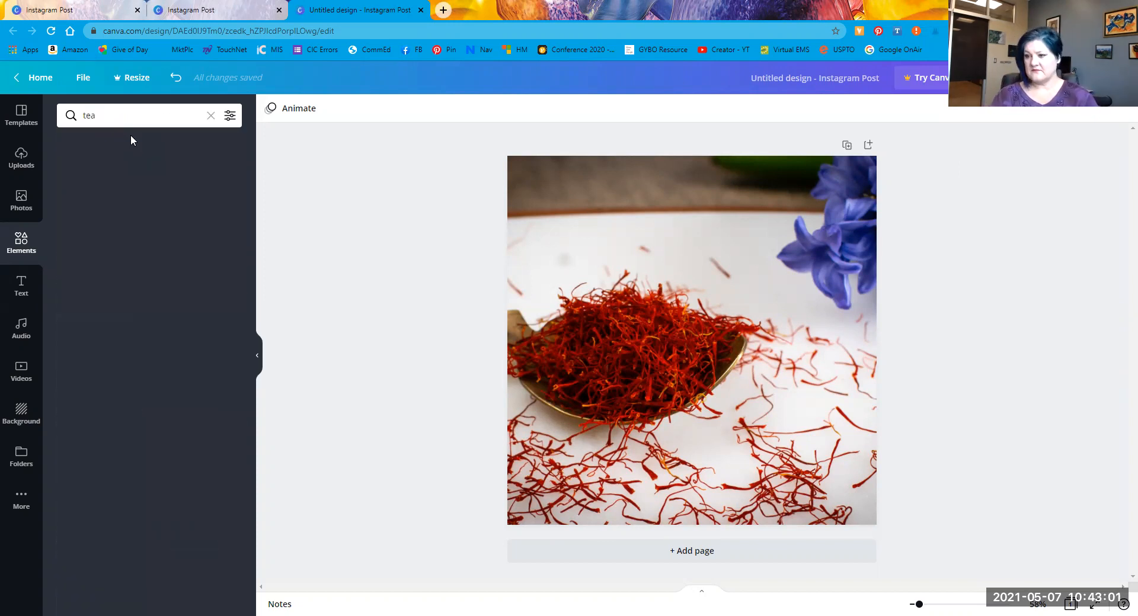
scroll(173, 361, down, 1)
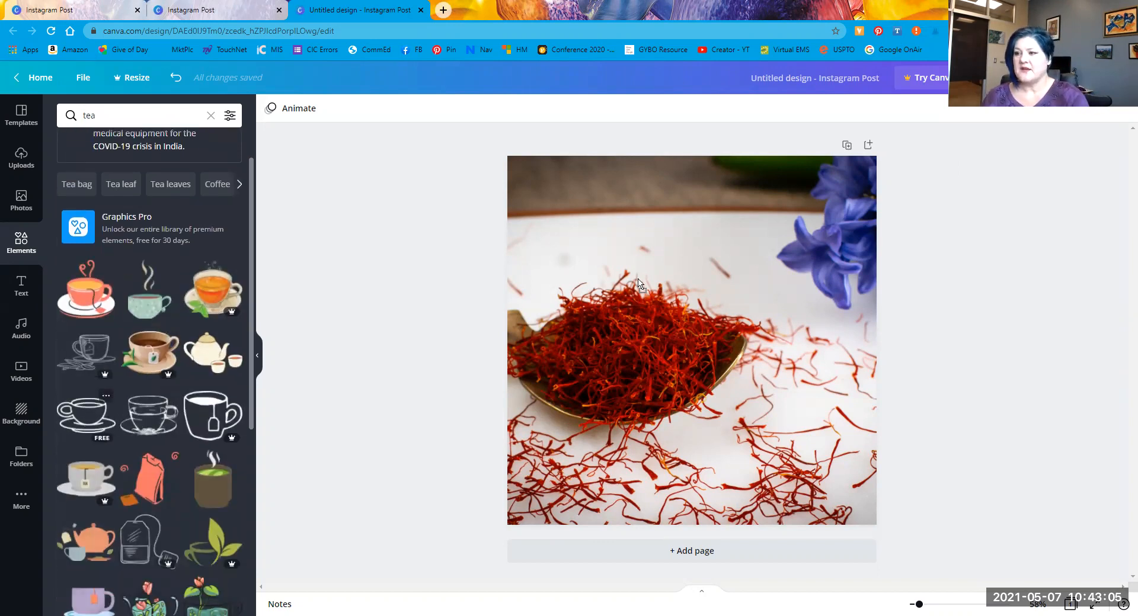
drag(716, 291, 700, 224)
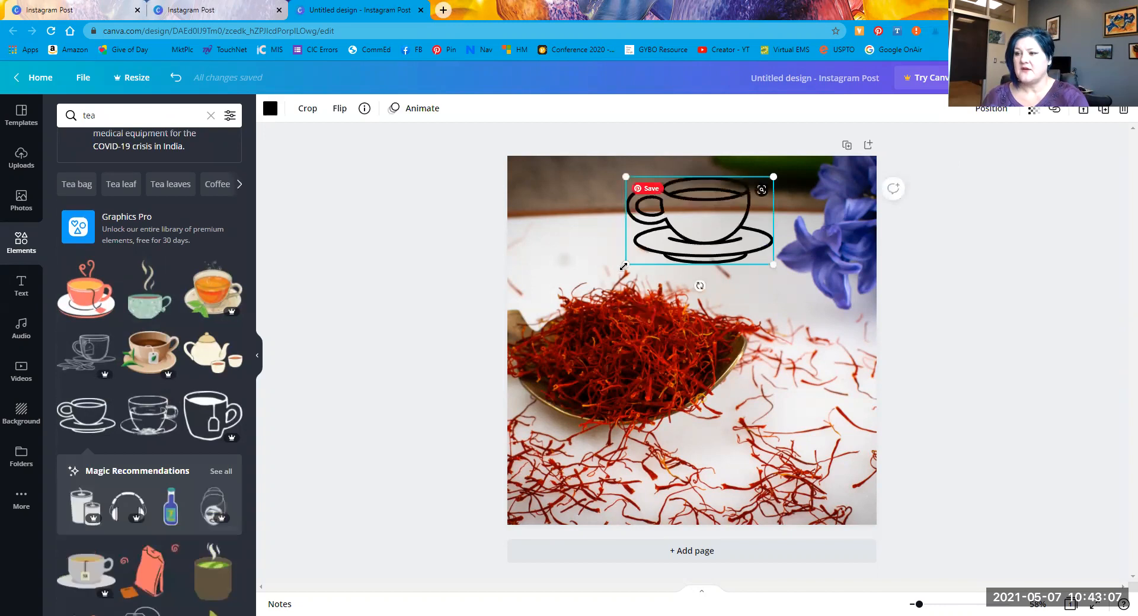
drag(626, 265, 572, 308)
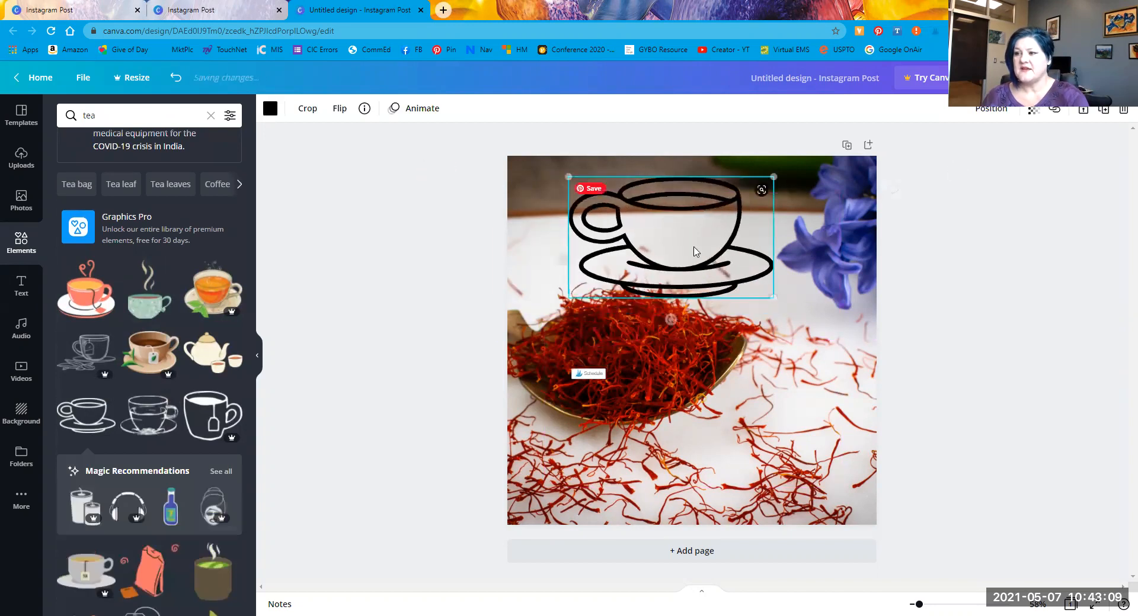
drag(712, 224, 832, 455)
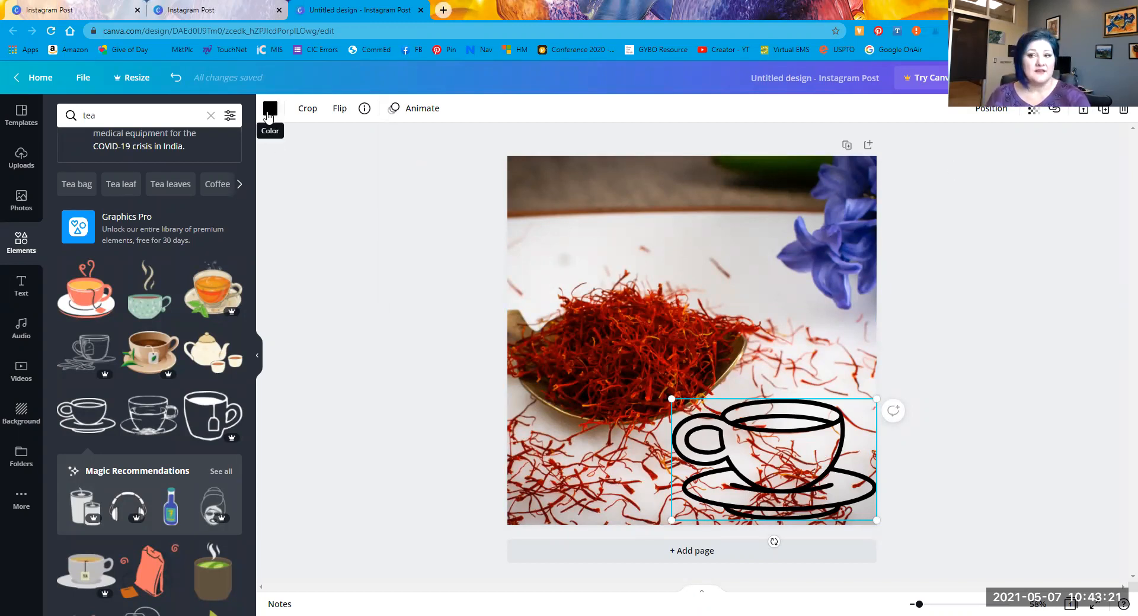
Step: Try blue, turquoise, grey and lilac on the teacup, then delete it and the saffron photo
click(269, 111)
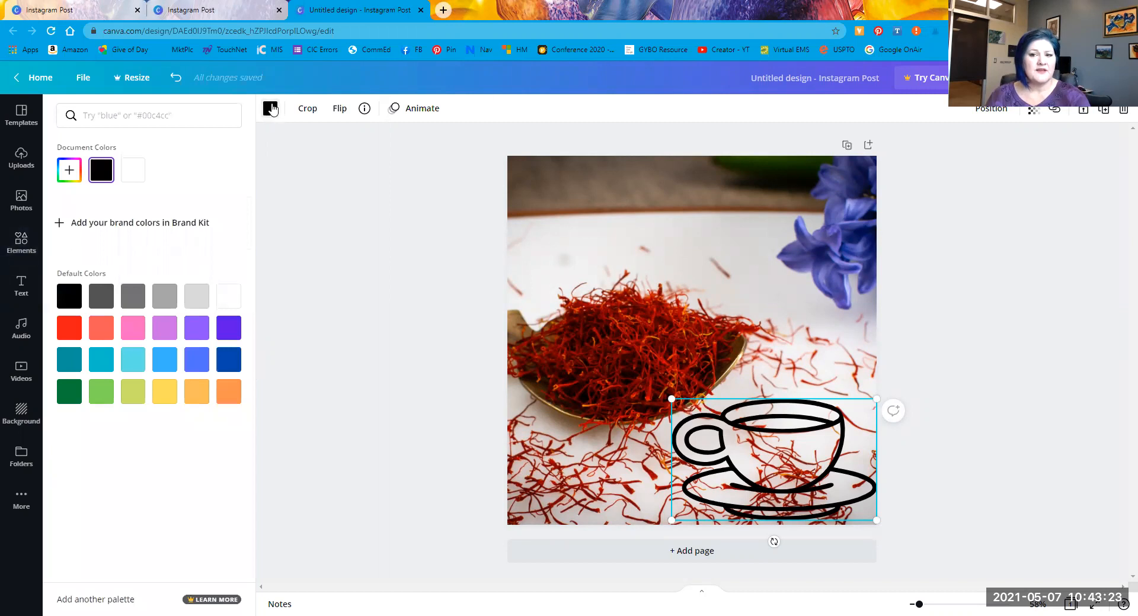
click(168, 366)
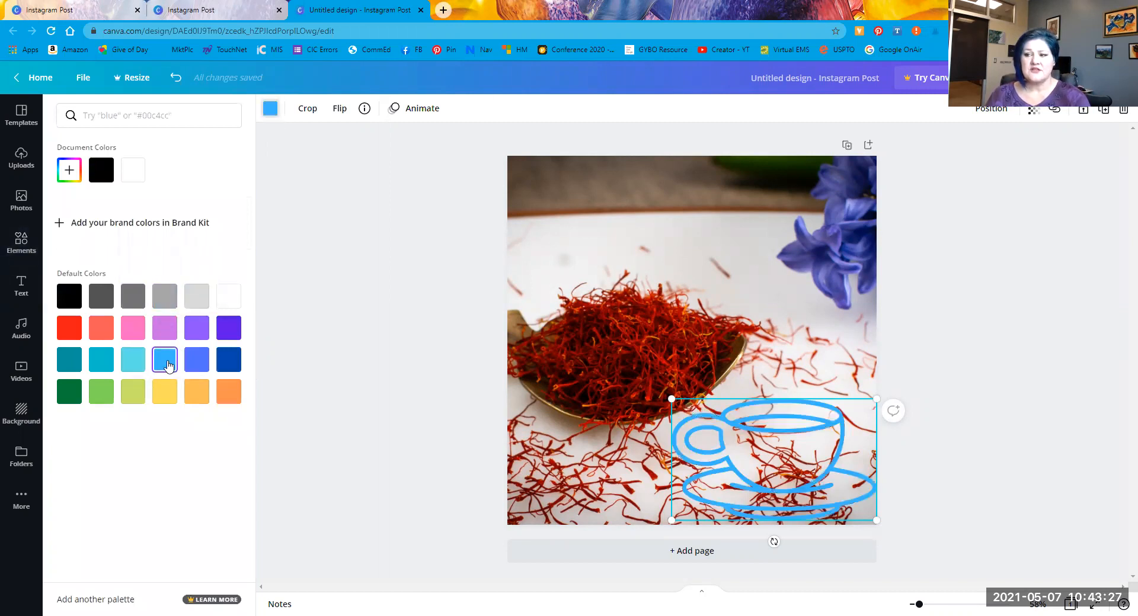
click(128, 370)
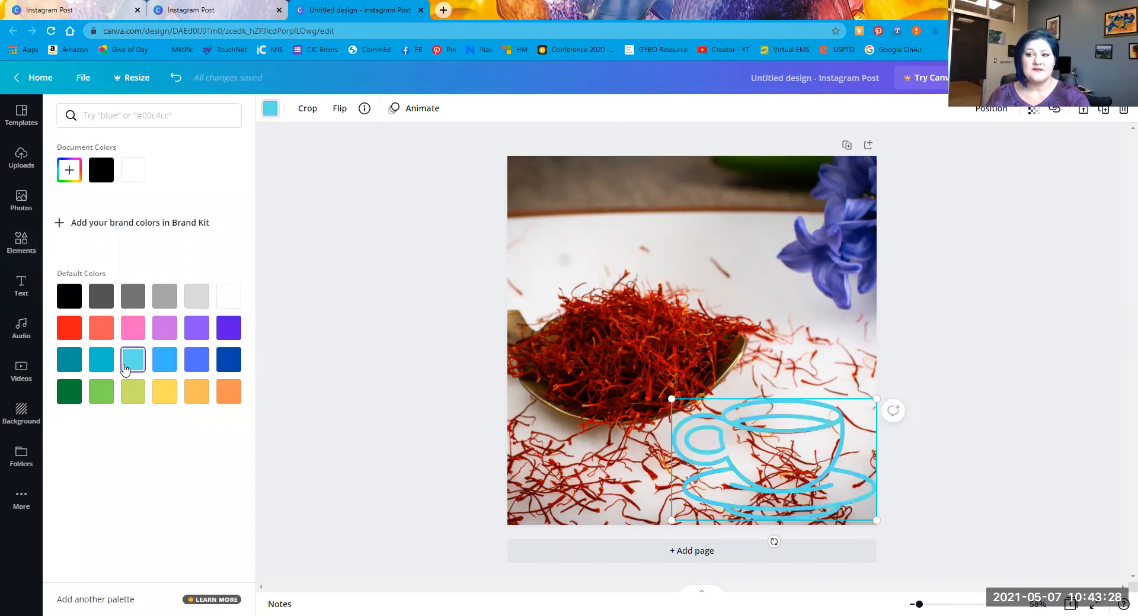
click(134, 301)
click(164, 327)
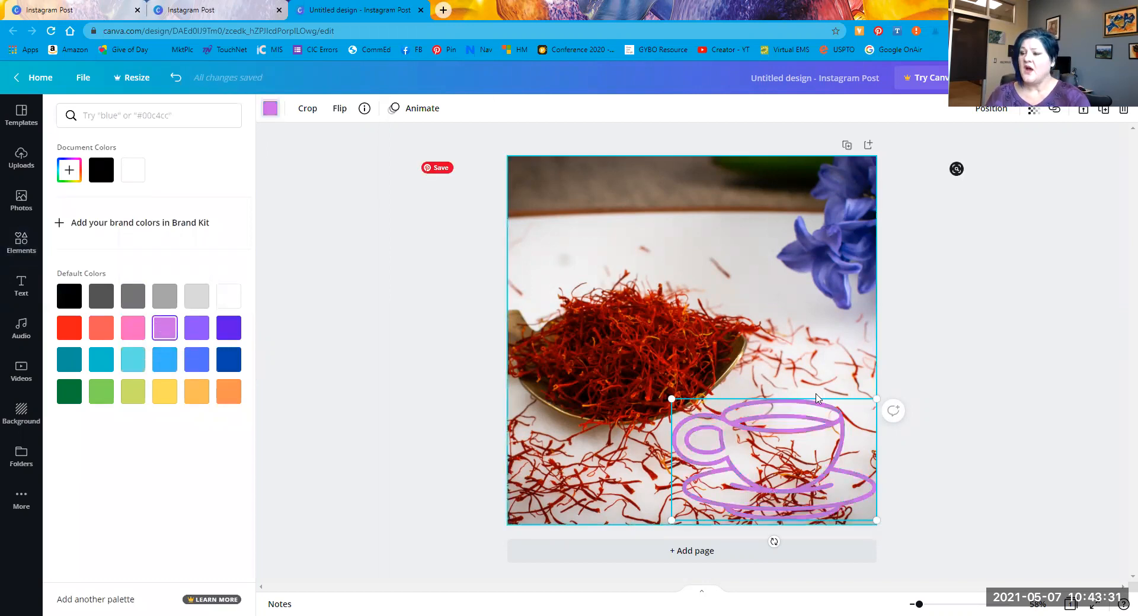
key(Delete)
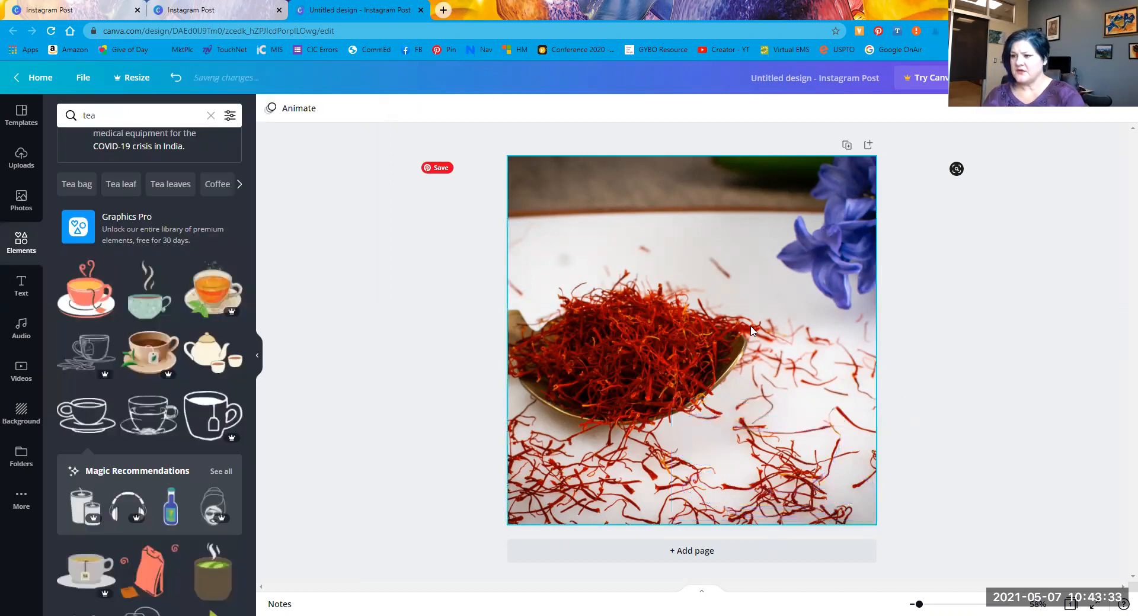
click(751, 328)
key(Delete)
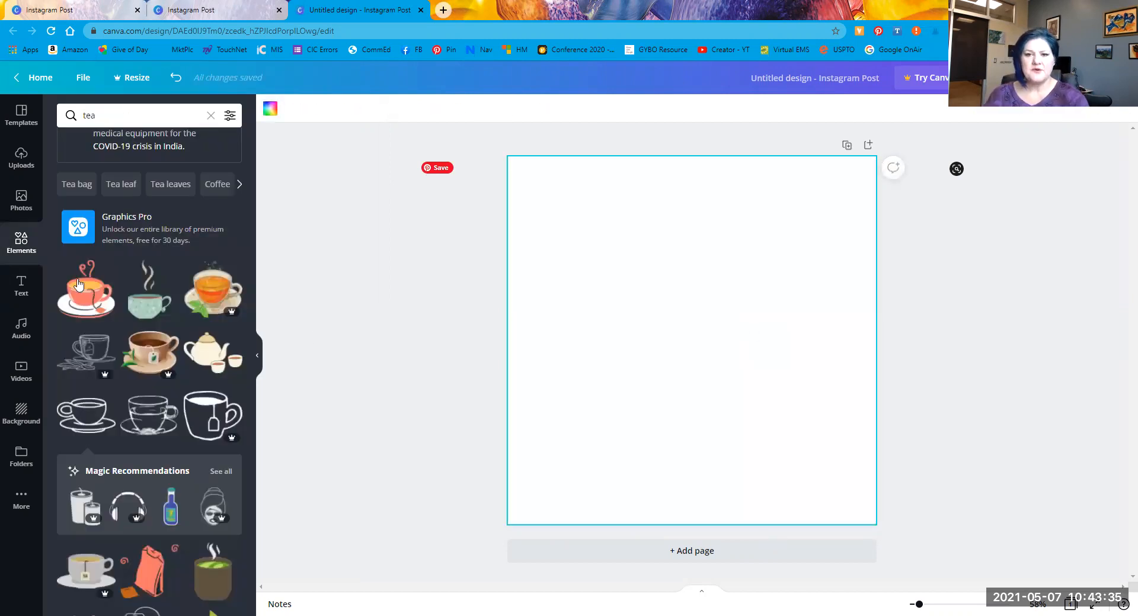
Step: Fill the page with the snowy aerial photo, then pull up 'Gradients' element results
click(22, 200)
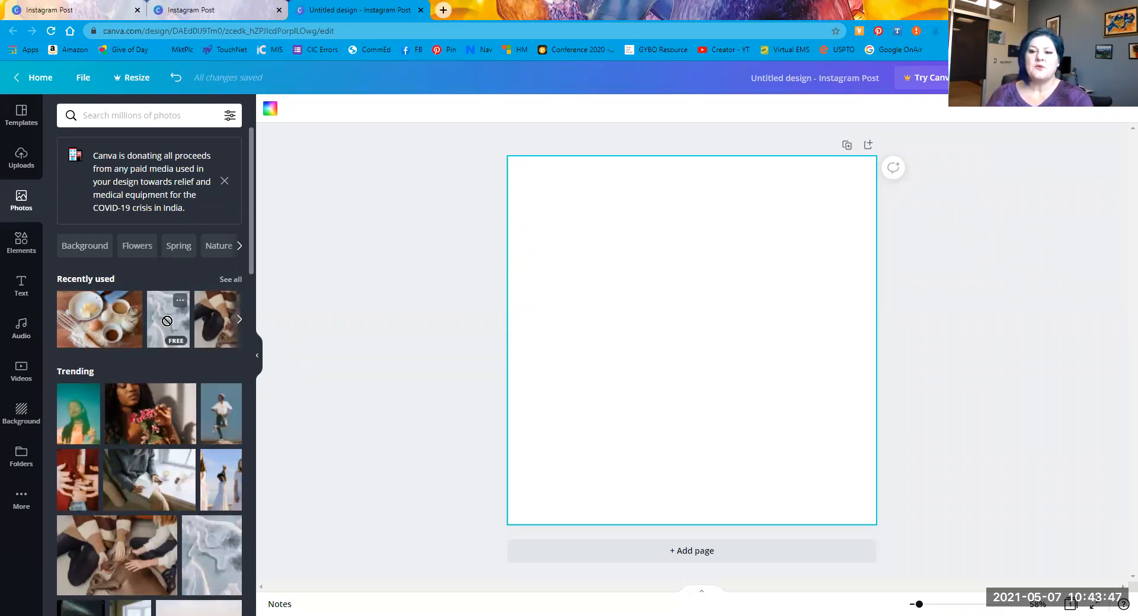
drag(529, 267, 640, 425)
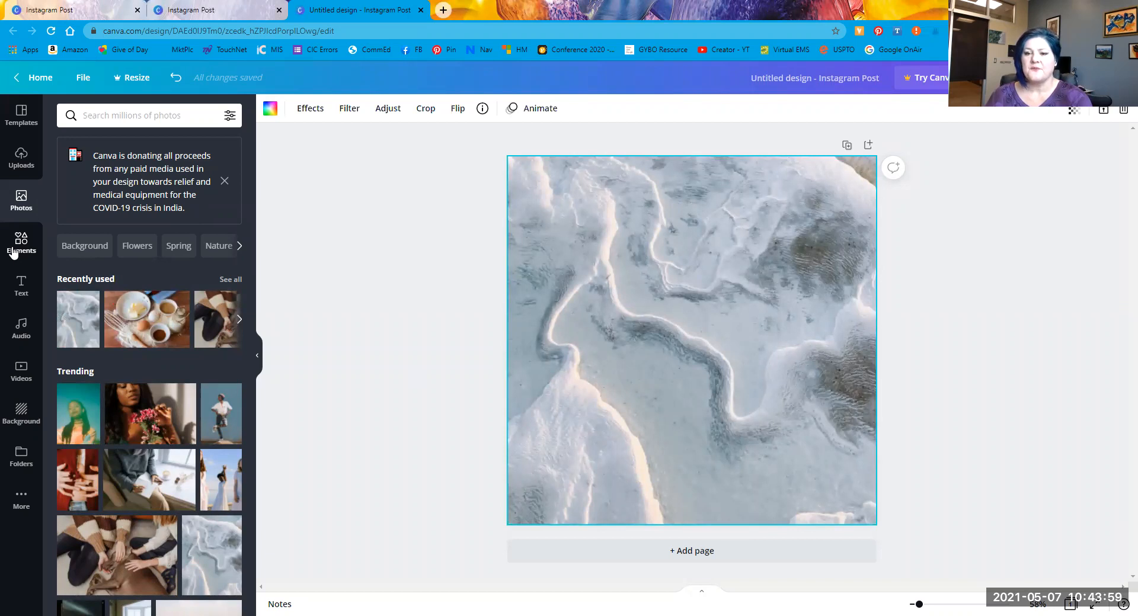
click(13, 254)
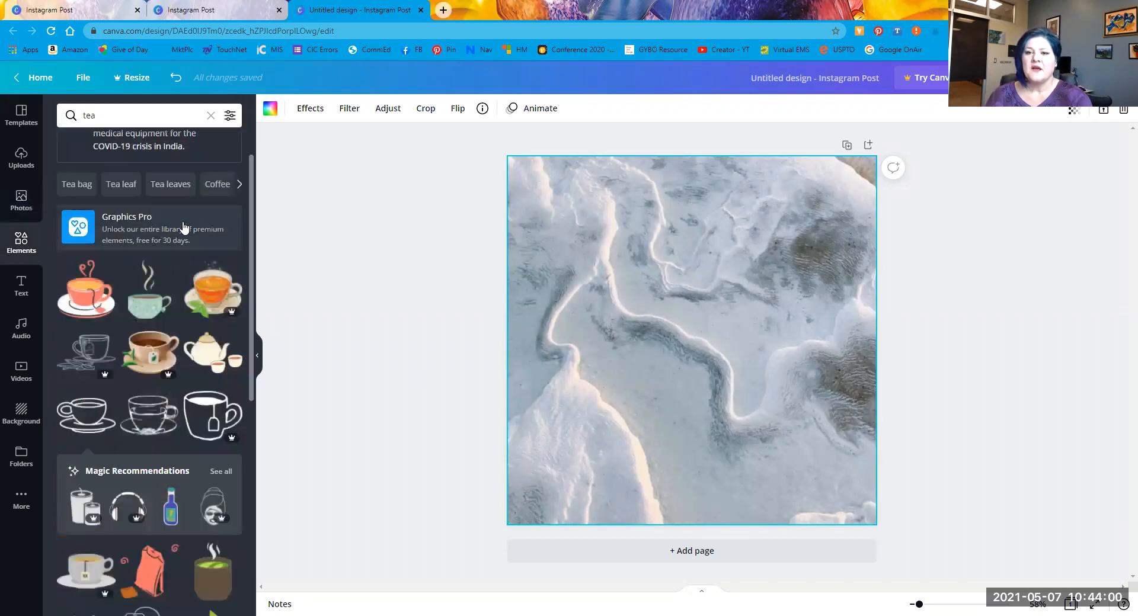
click(125, 116)
text(gradient)
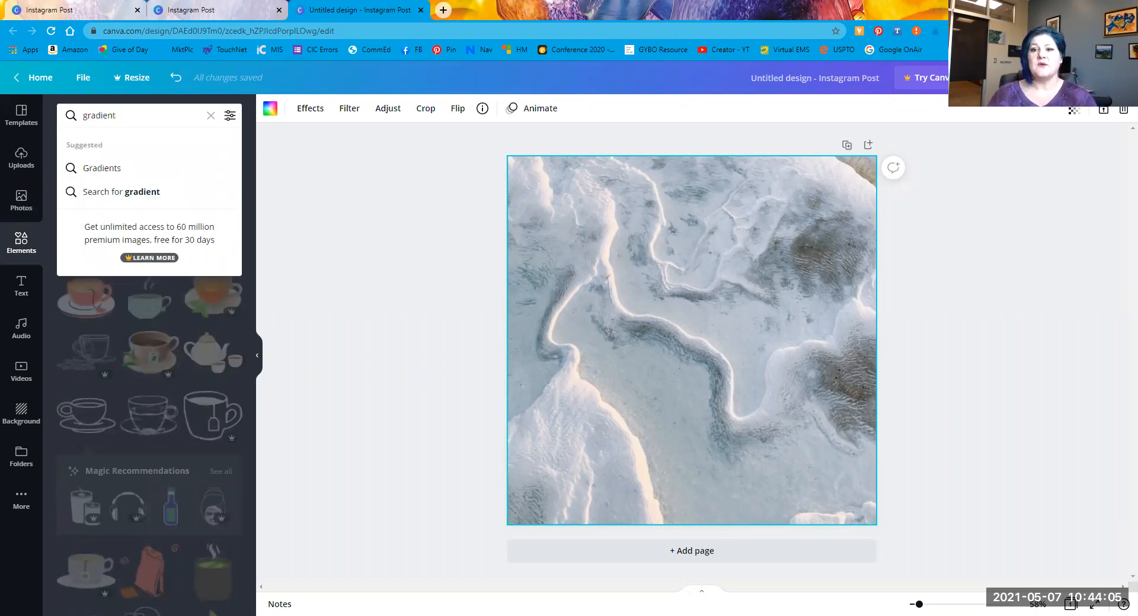
click(101, 170)
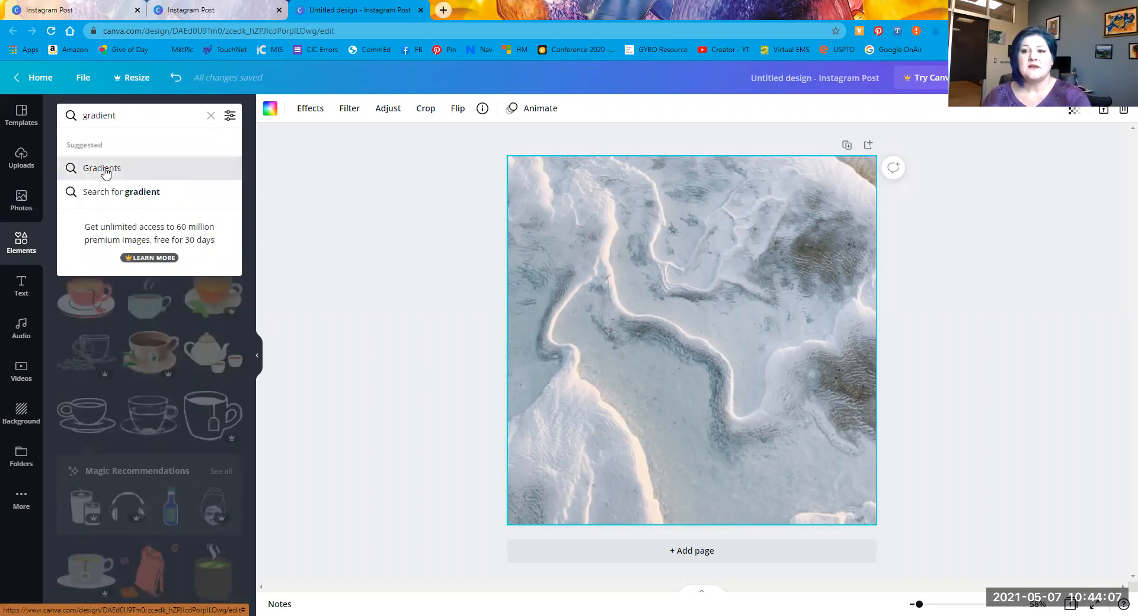
scroll(177, 397, down, 3)
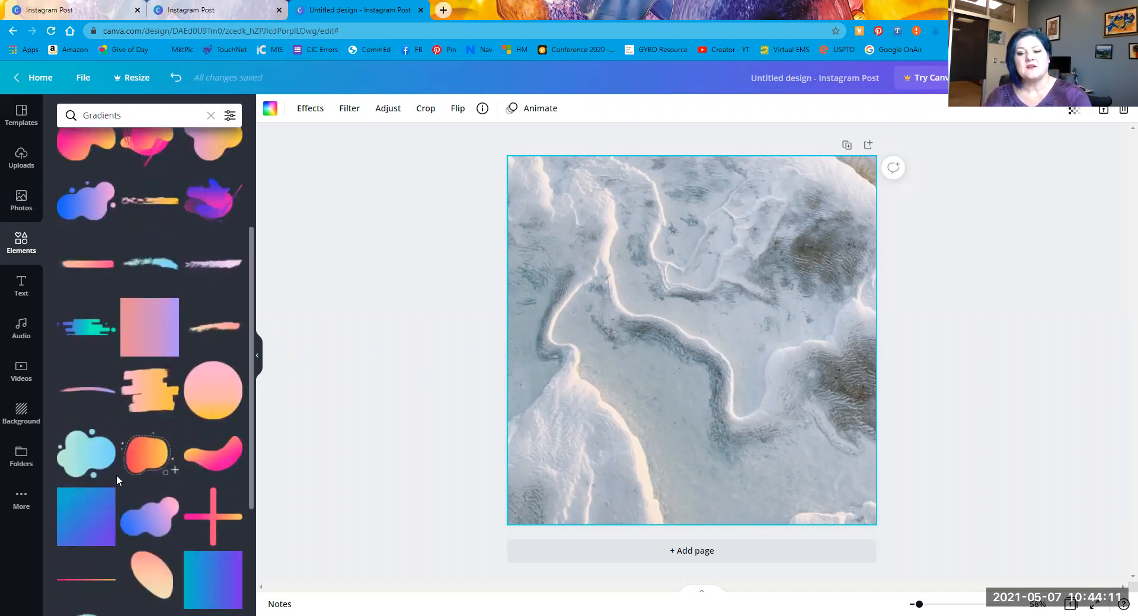
scroll(109, 462, down, 2)
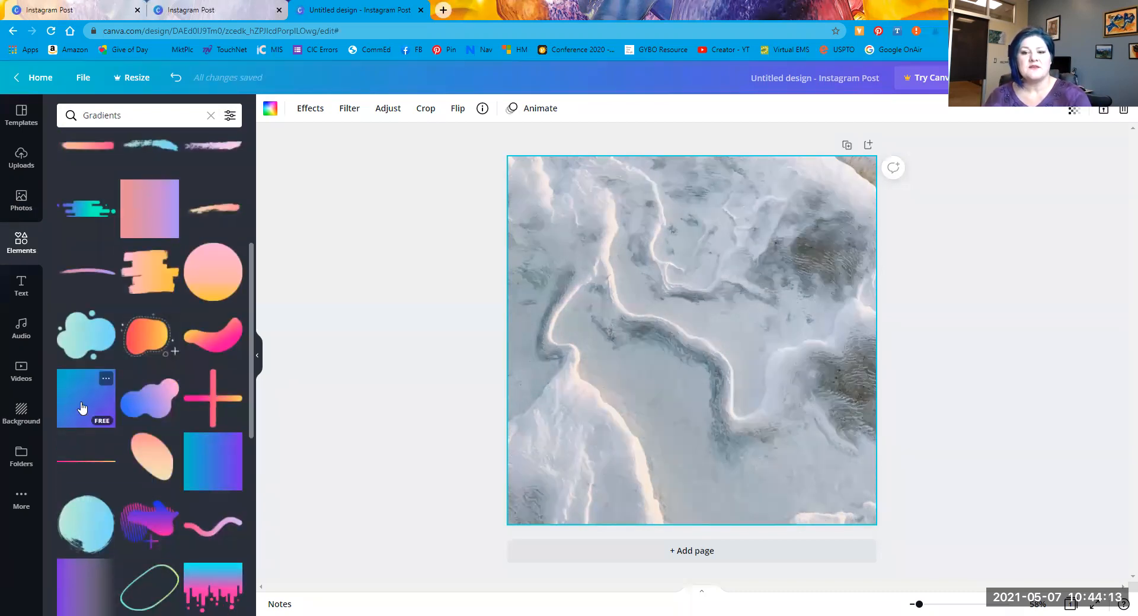
Step: Add the blue-to-purple gradient square and enlarge it to cover most of the page
drag(770, 291, 869, 322)
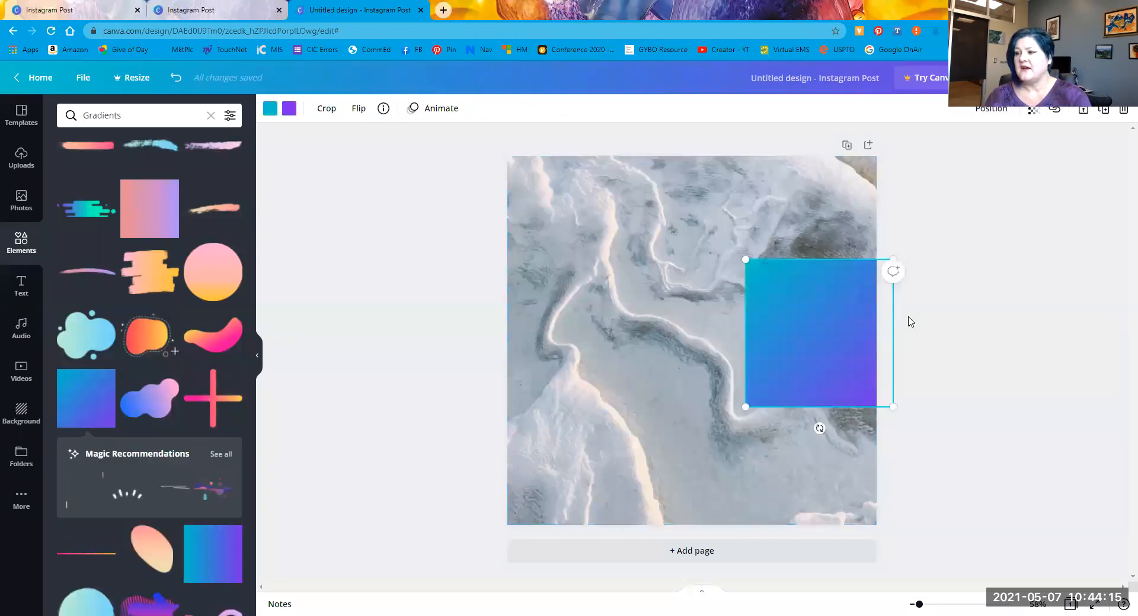
drag(799, 333, 809, 297)
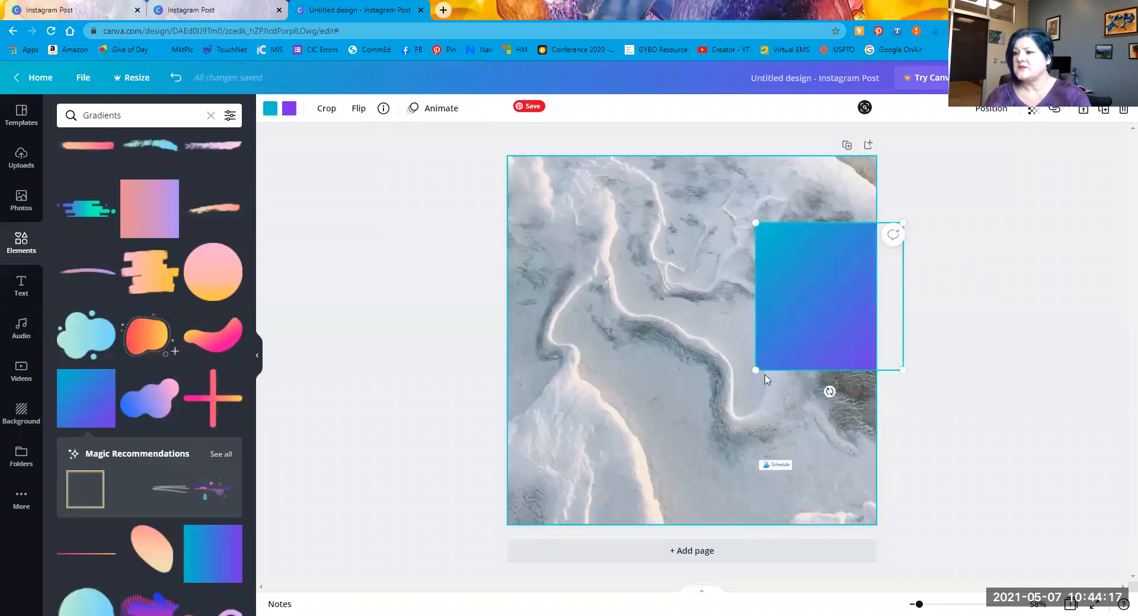
drag(756, 371, 693, 431)
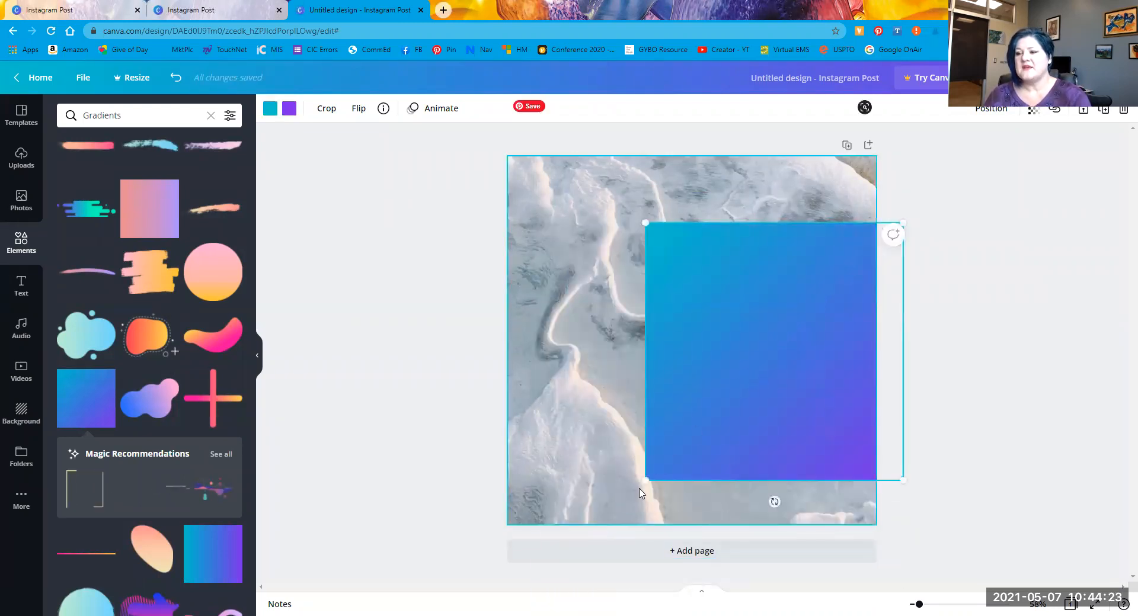
drag(581, 541, 697, 464)
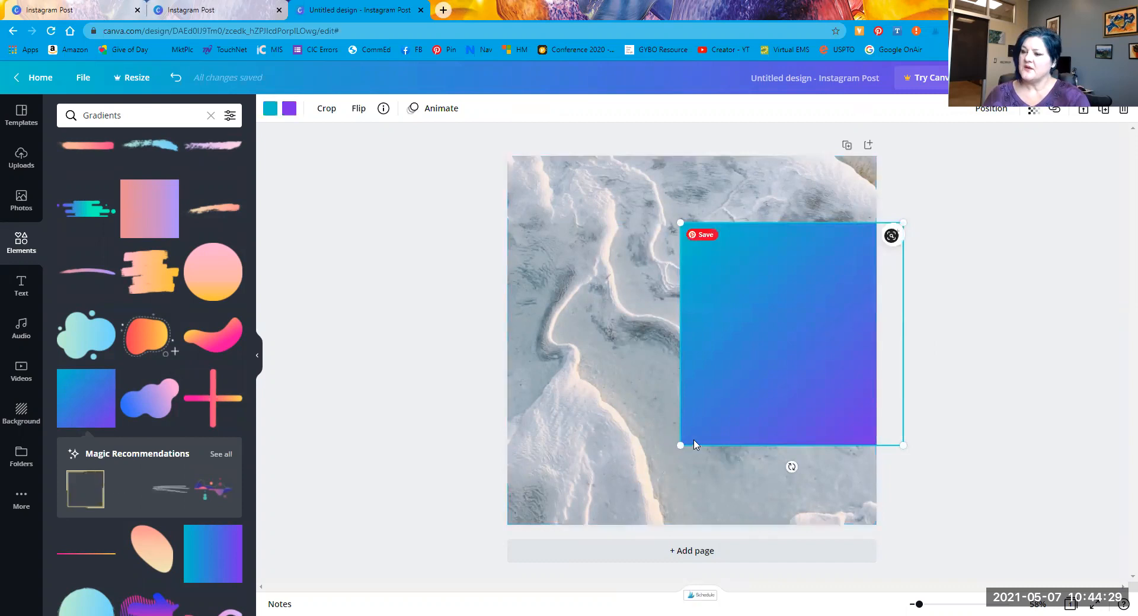
drag(681, 445, 573, 555)
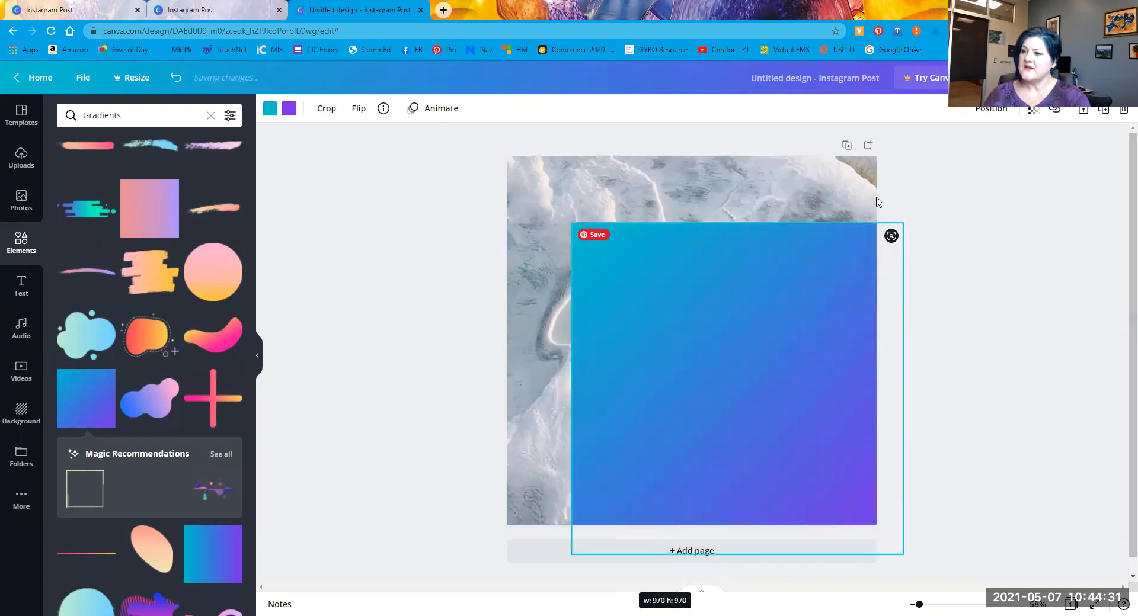
drag(904, 220, 974, 152)
Step: Crop the gradient to a narrow right-edge strip and widen it slightly leftward
double_click(737, 327)
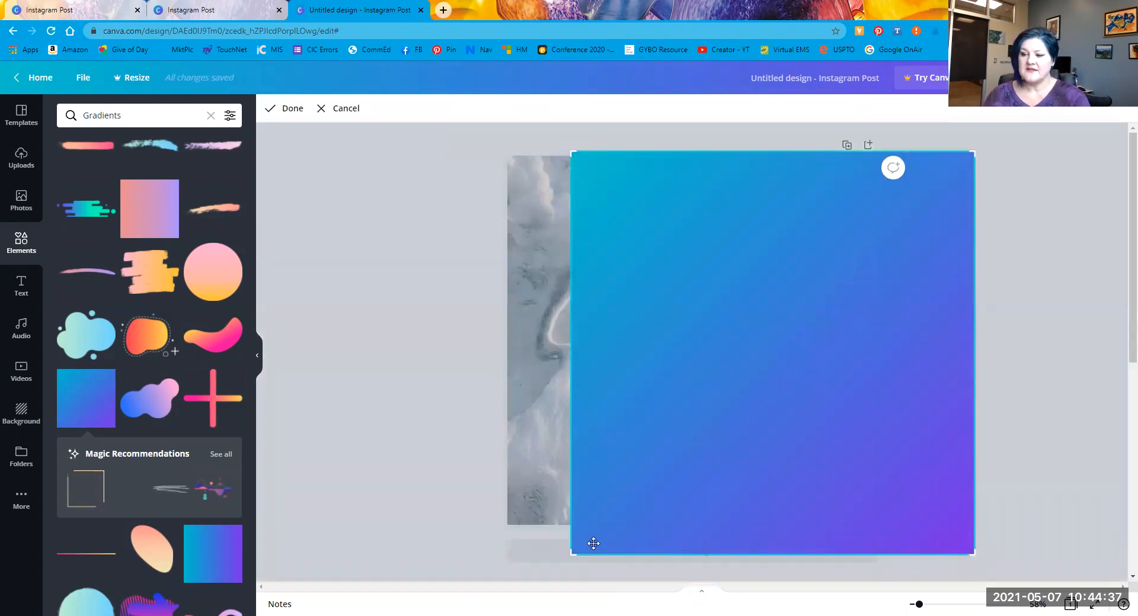
drag(573, 552, 783, 522)
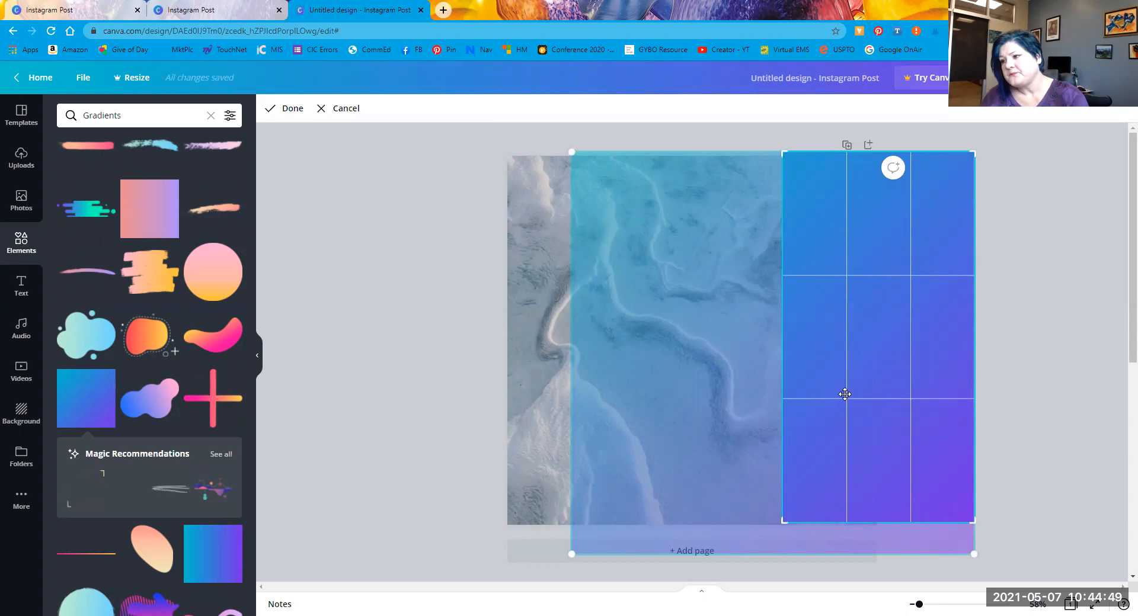
click(358, 434)
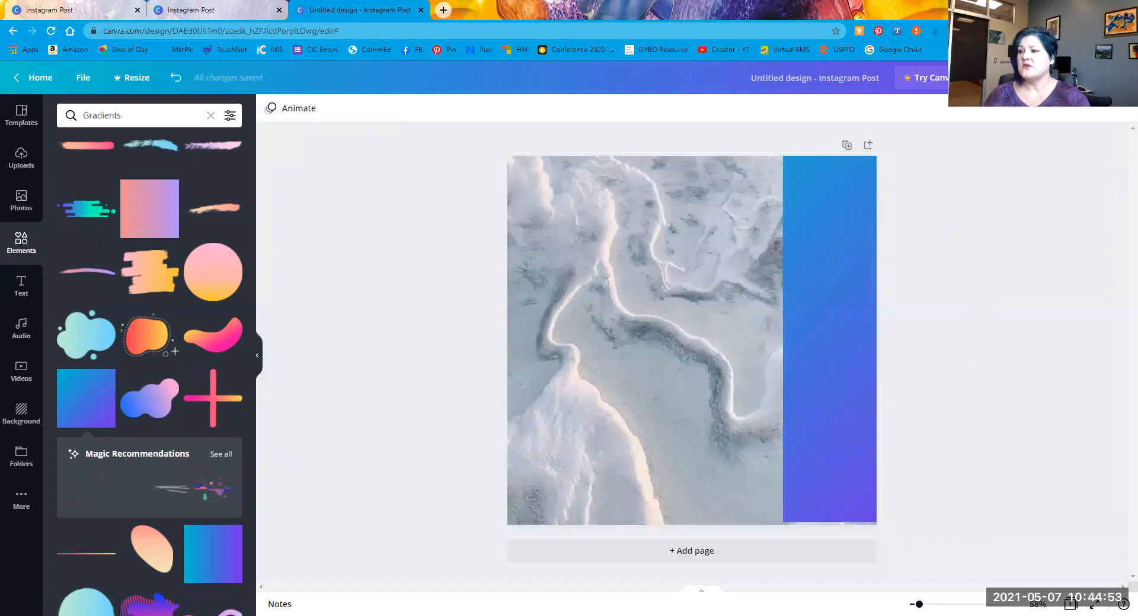
click(910, 342)
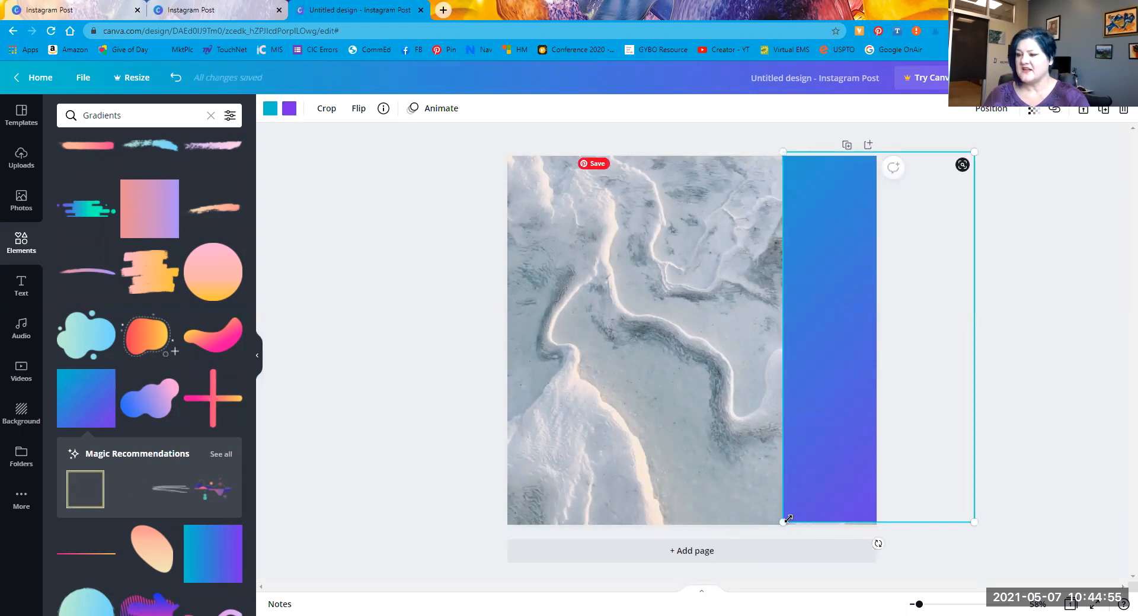
drag(782, 527, 779, 531)
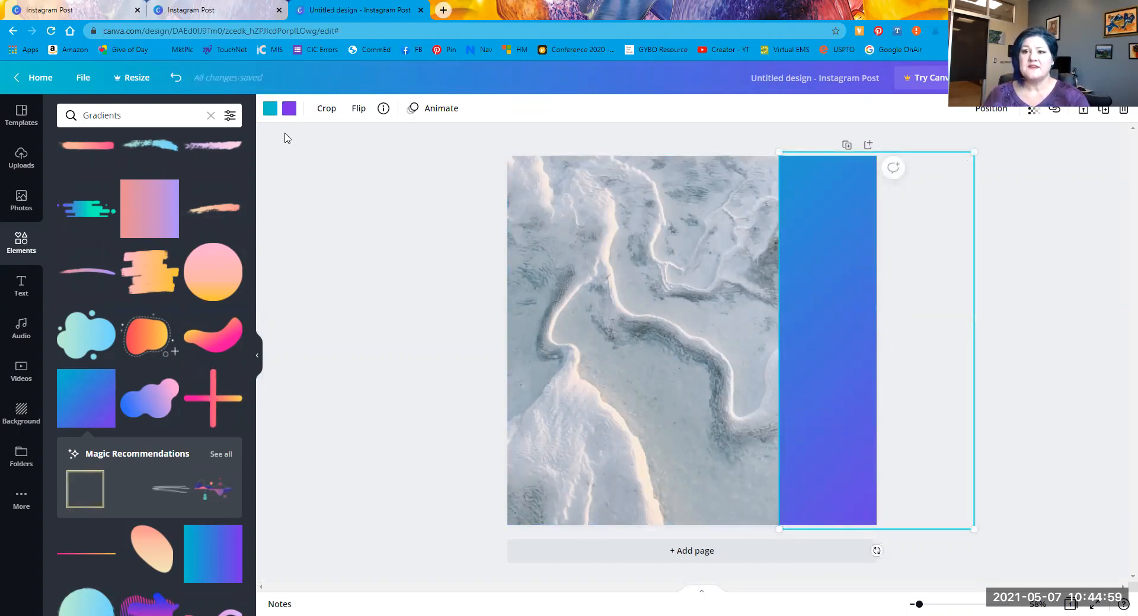
Step: Replace the gradient's blue start and purple end with grey Photo Colors swatches
click(271, 114)
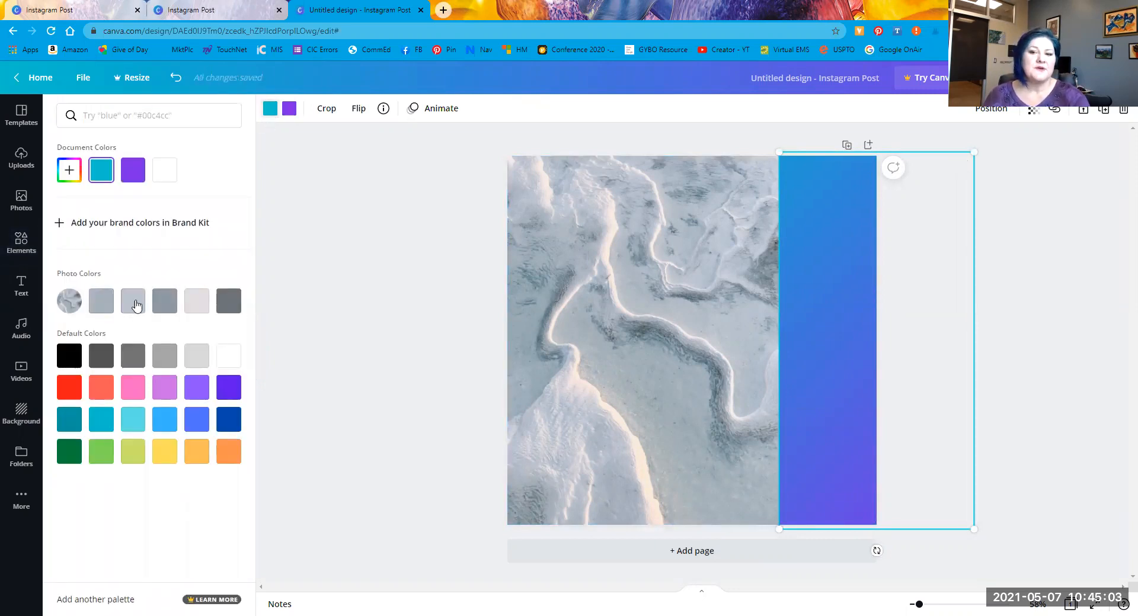
click(229, 301)
click(104, 308)
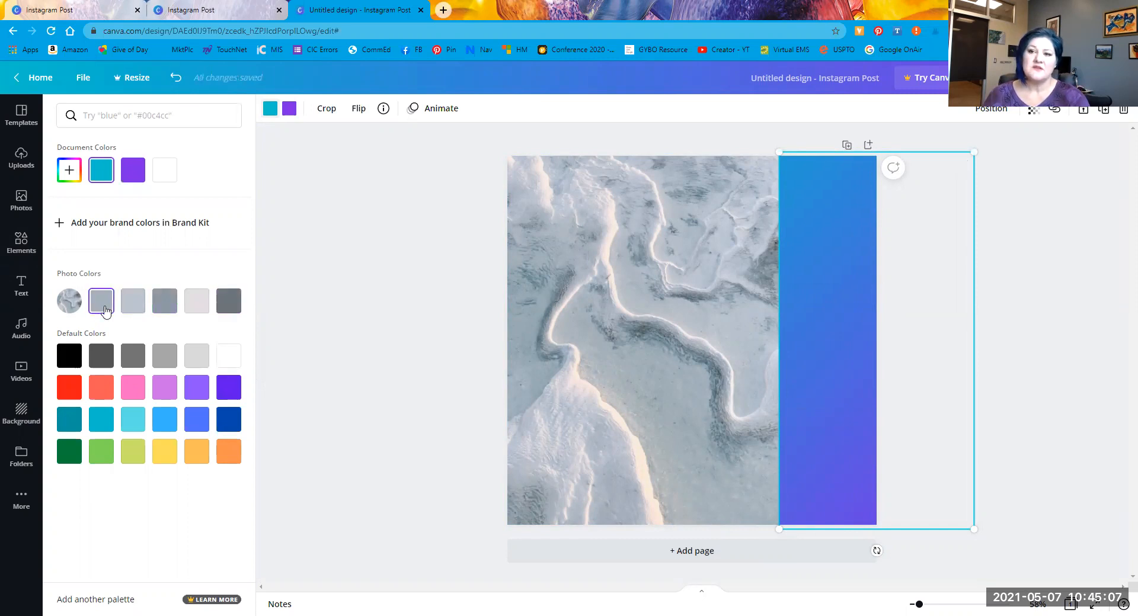
click(105, 308)
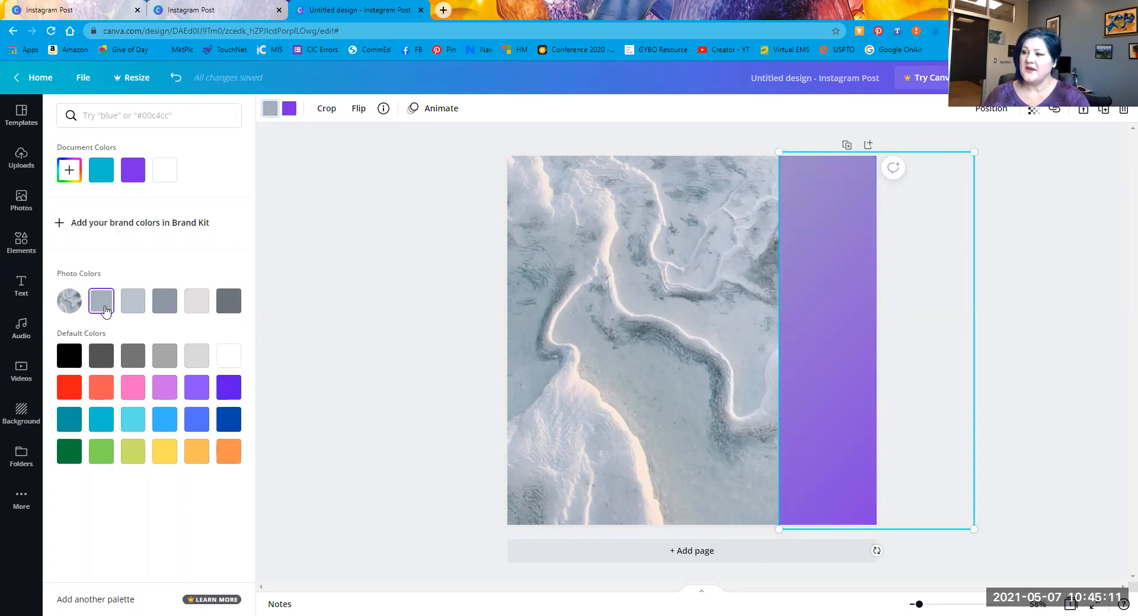
click(286, 113)
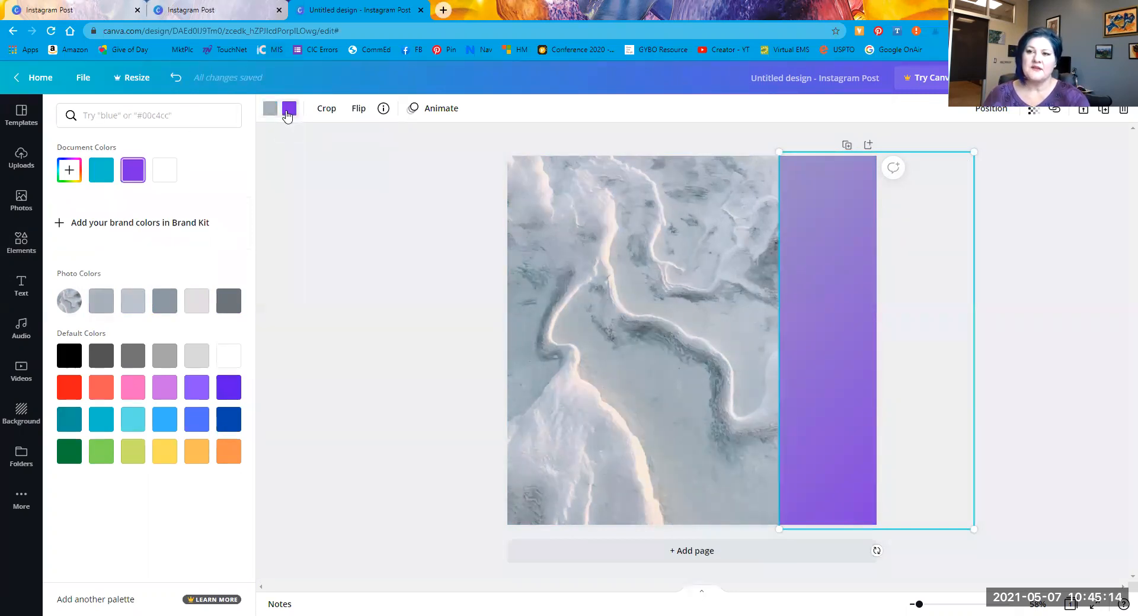
click(192, 306)
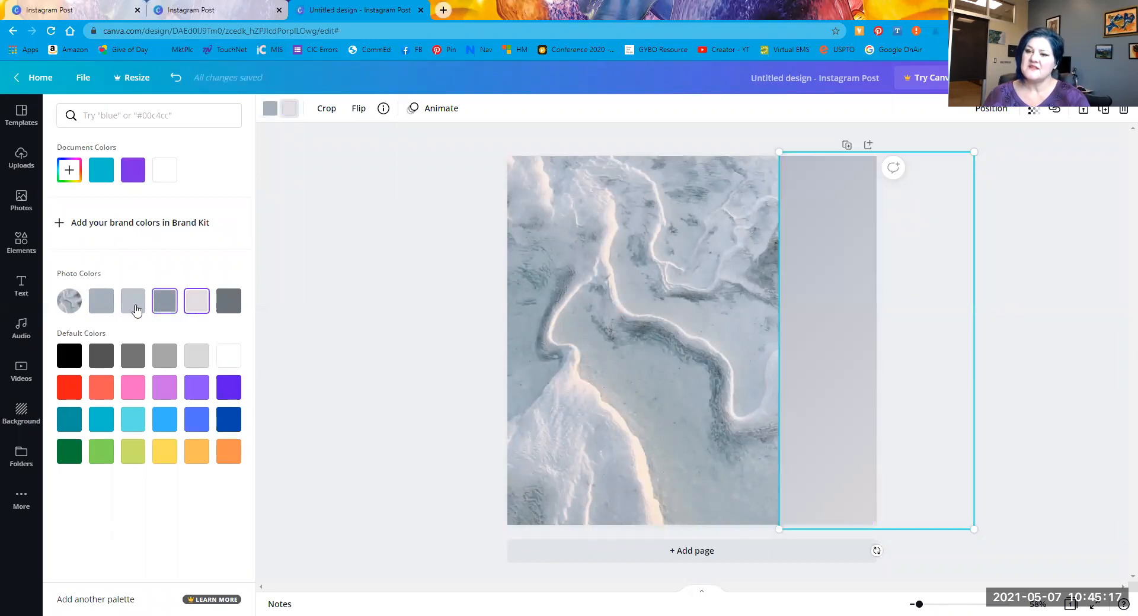
click(132, 302)
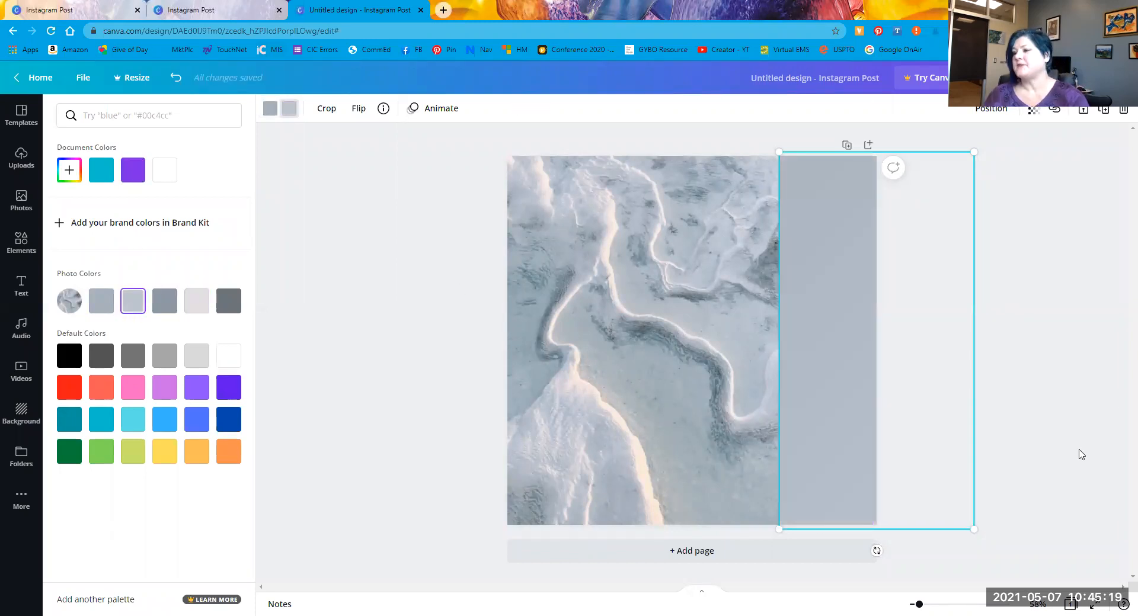
click(1054, 432)
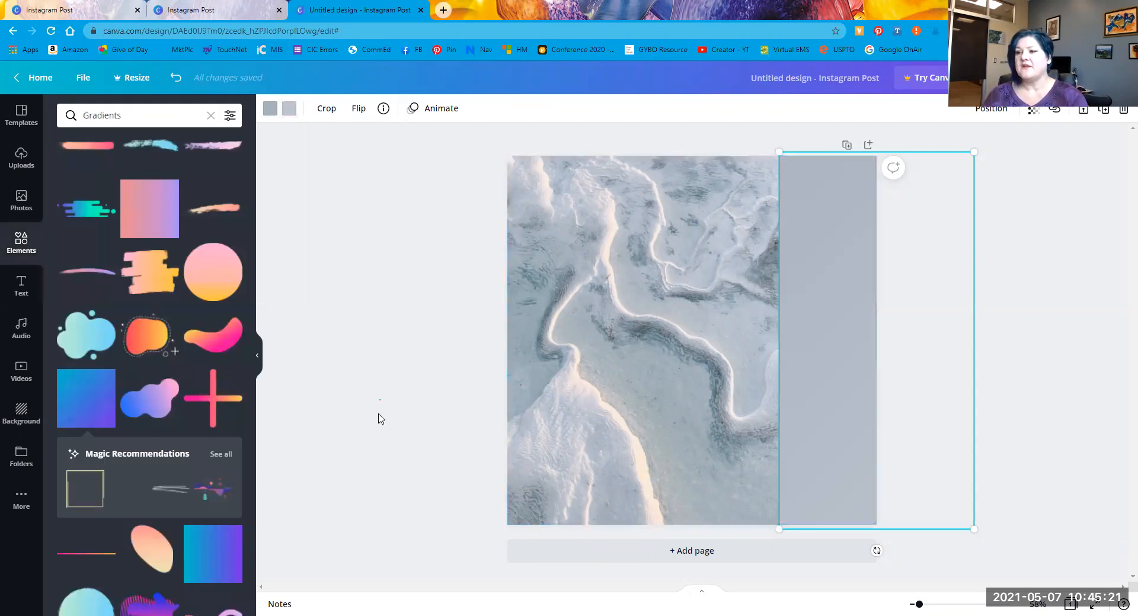
click(407, 442)
Step: Try dark grey, black and other greys, then settle on the lighter blue-grey photo colour
click(815, 363)
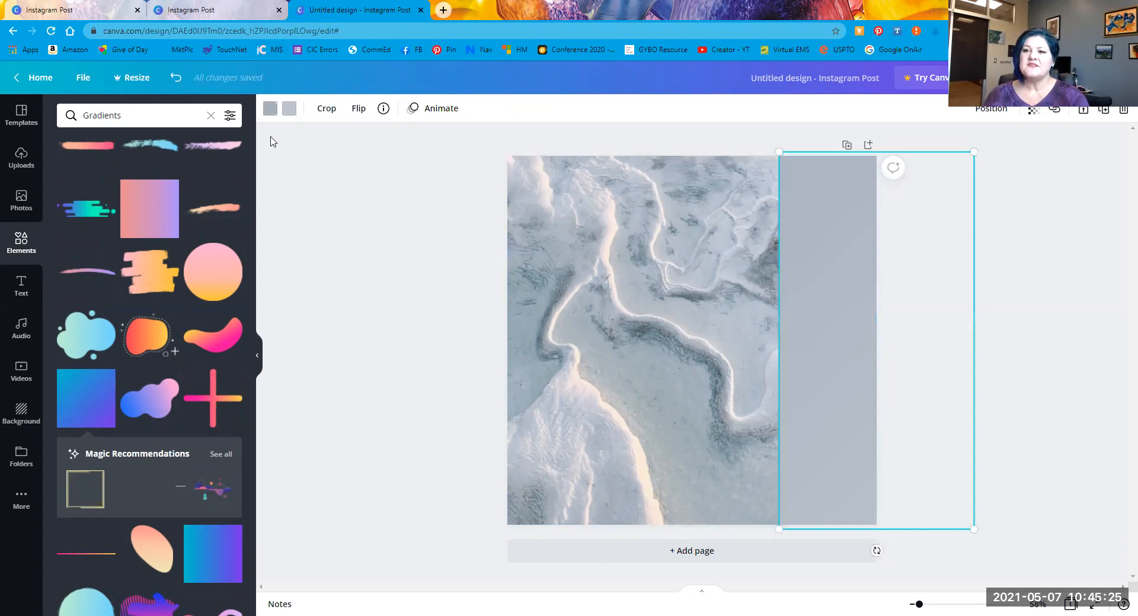
click(269, 109)
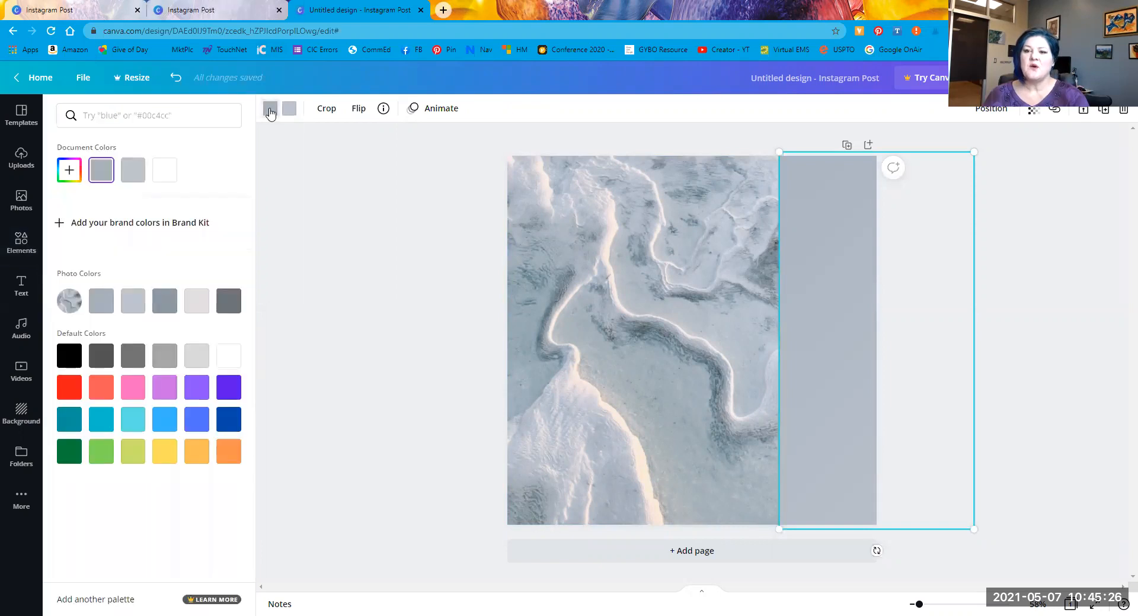
click(233, 305)
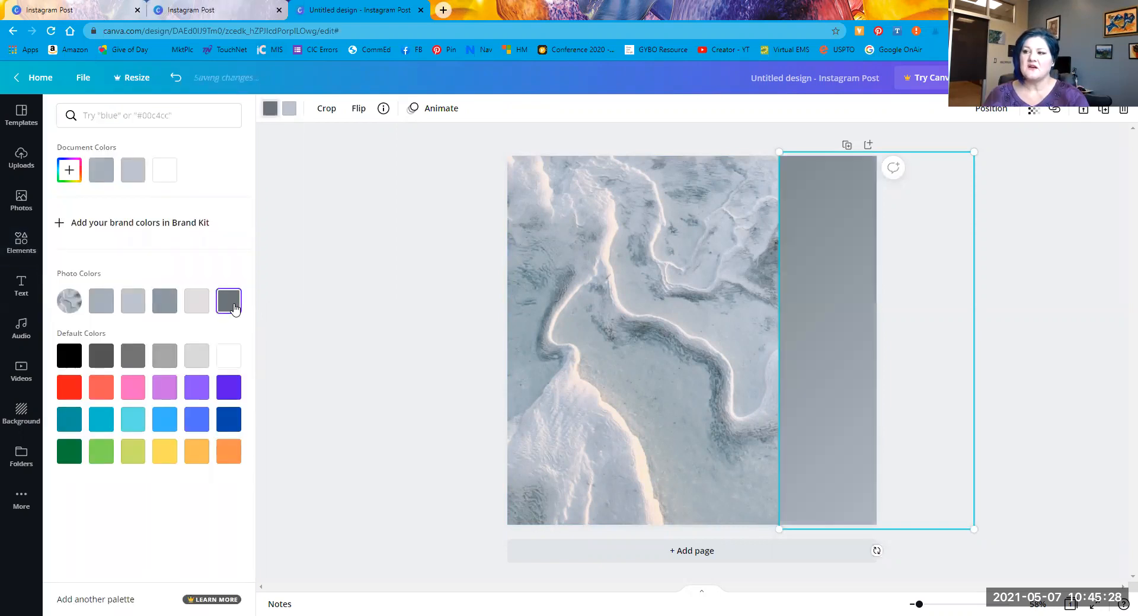
click(74, 365)
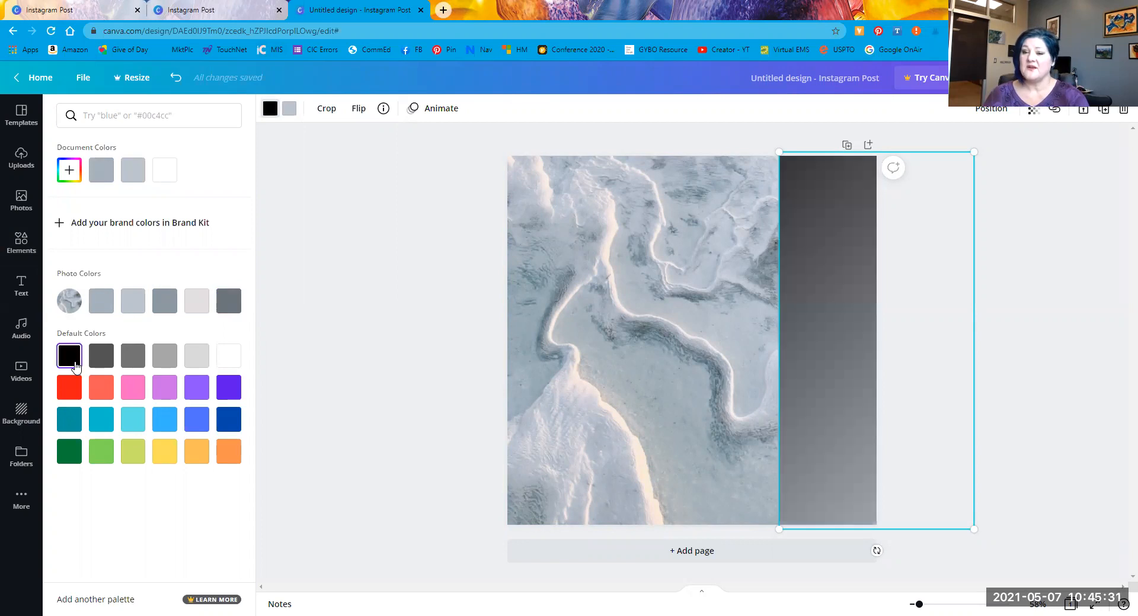
click(195, 305)
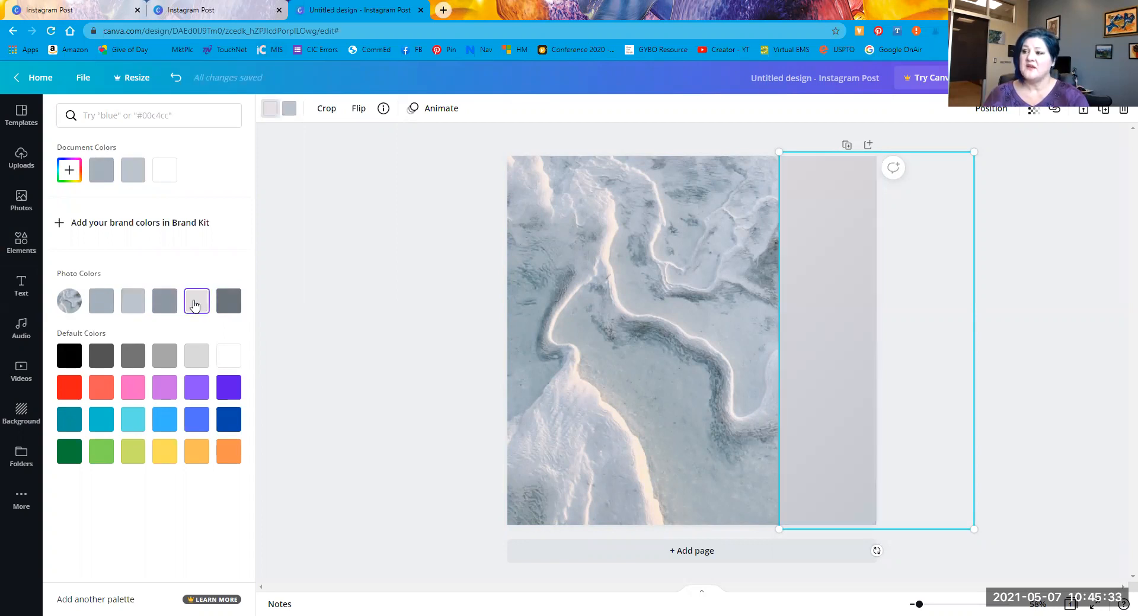
click(161, 308)
click(135, 303)
click(104, 307)
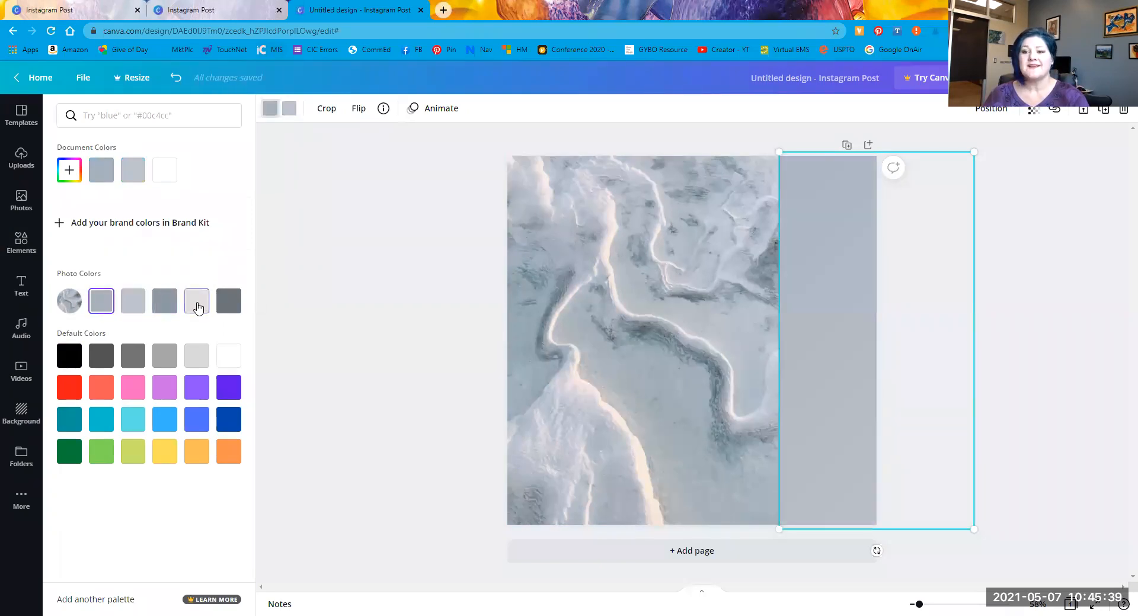
click(228, 301)
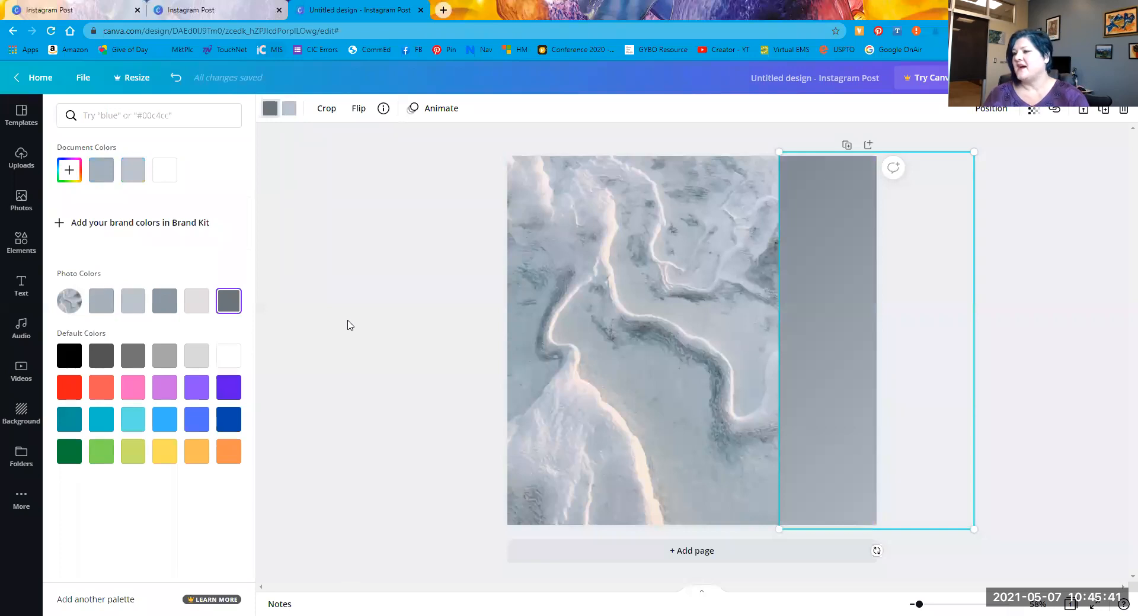
click(106, 307)
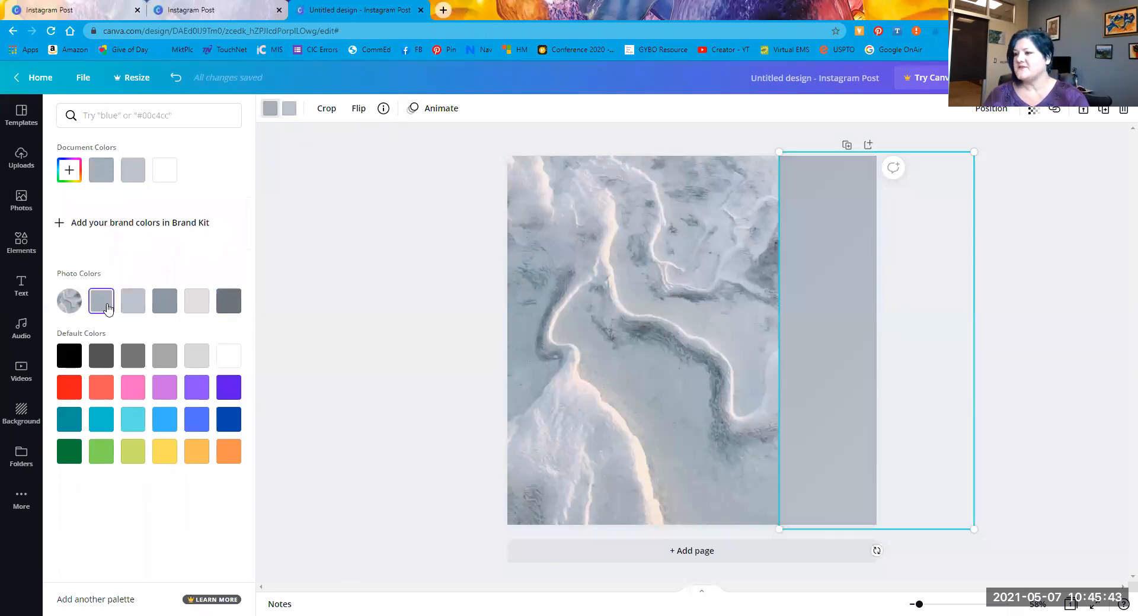
click(864, 232)
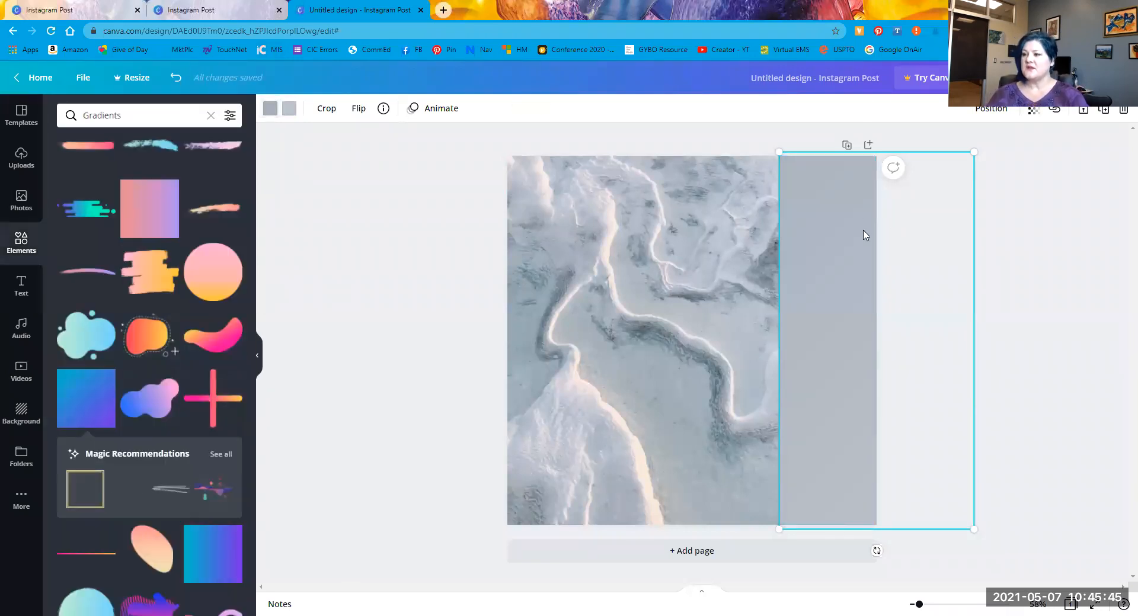
Step: Clear the Gradients search, then add and delete a red heart-shaped leaf
click(1088, 388)
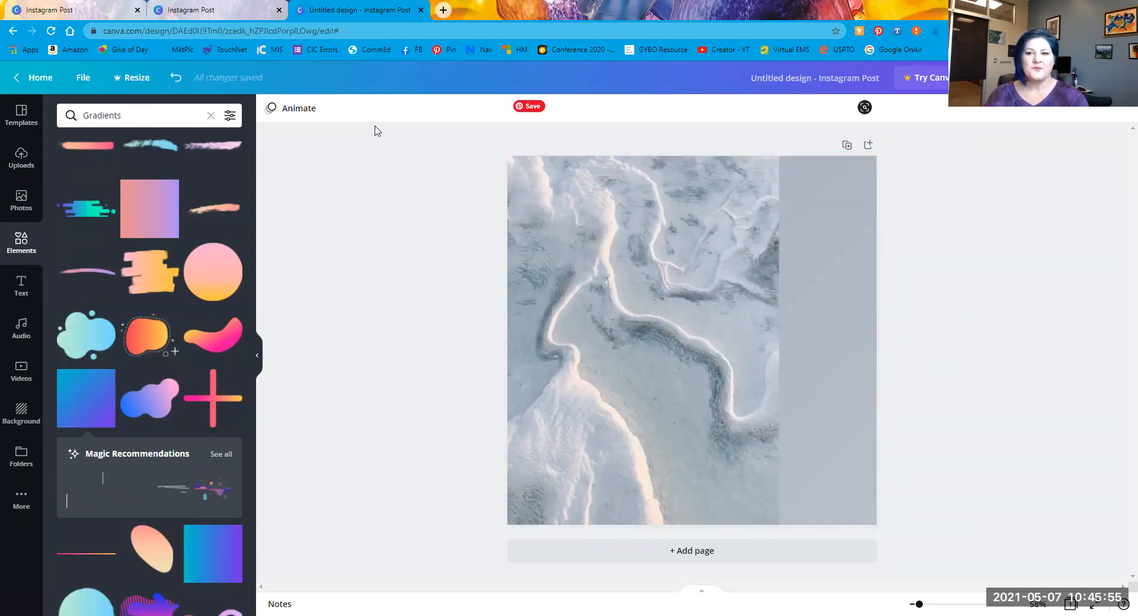
click(210, 115)
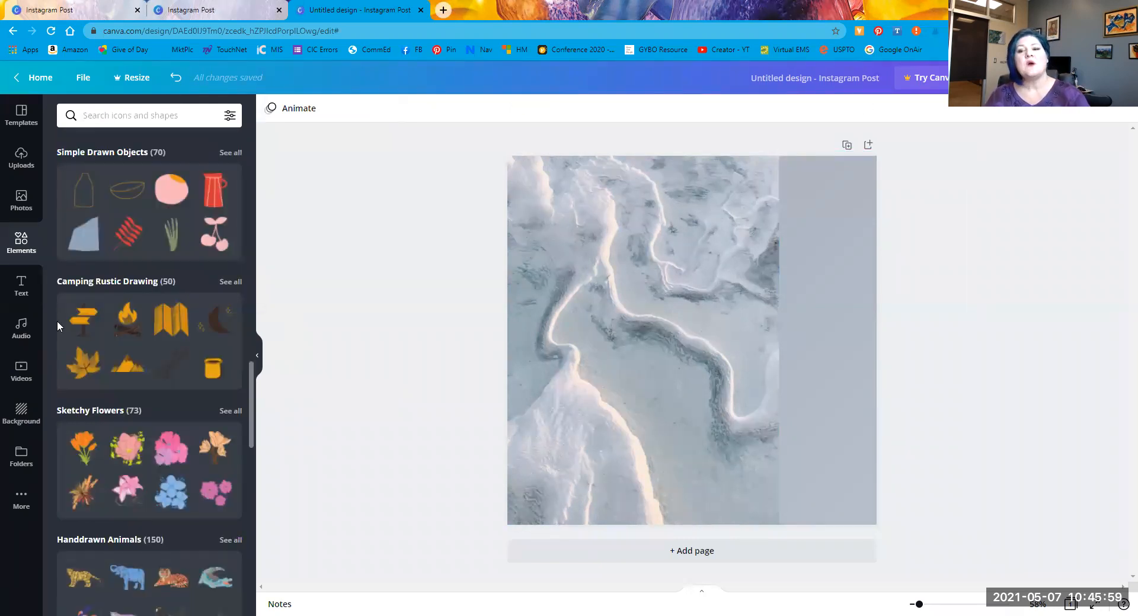
scroll(144, 273, up, 6)
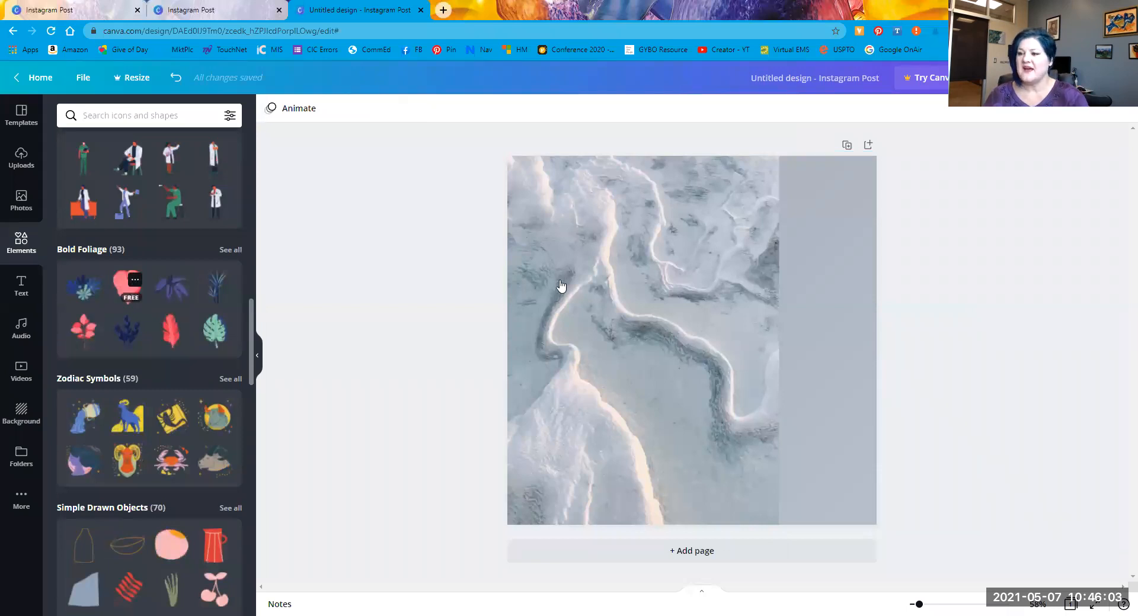
drag(592, 355, 583, 331)
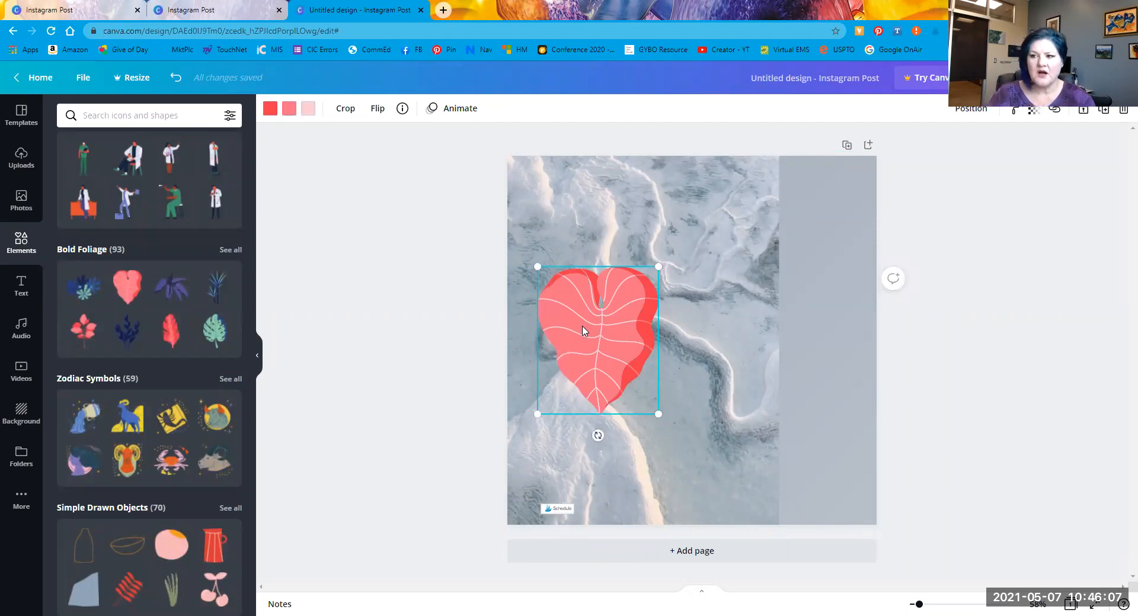
key(Delete)
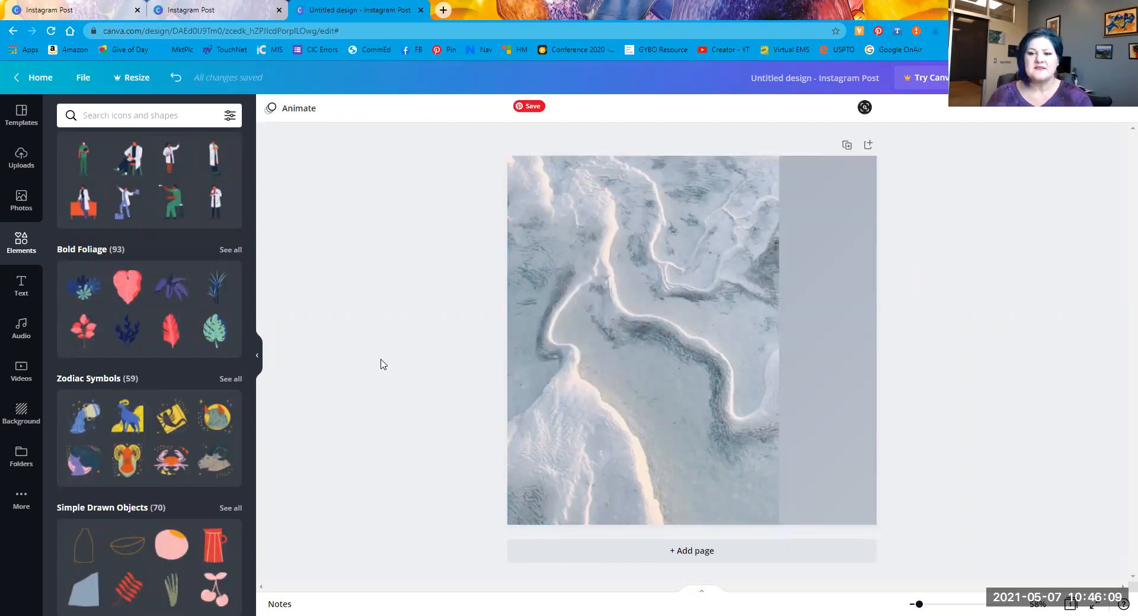
Step: Place the Aries goat illustration, turn its blue parts purple, then delete it
drag(126, 425, 671, 292)
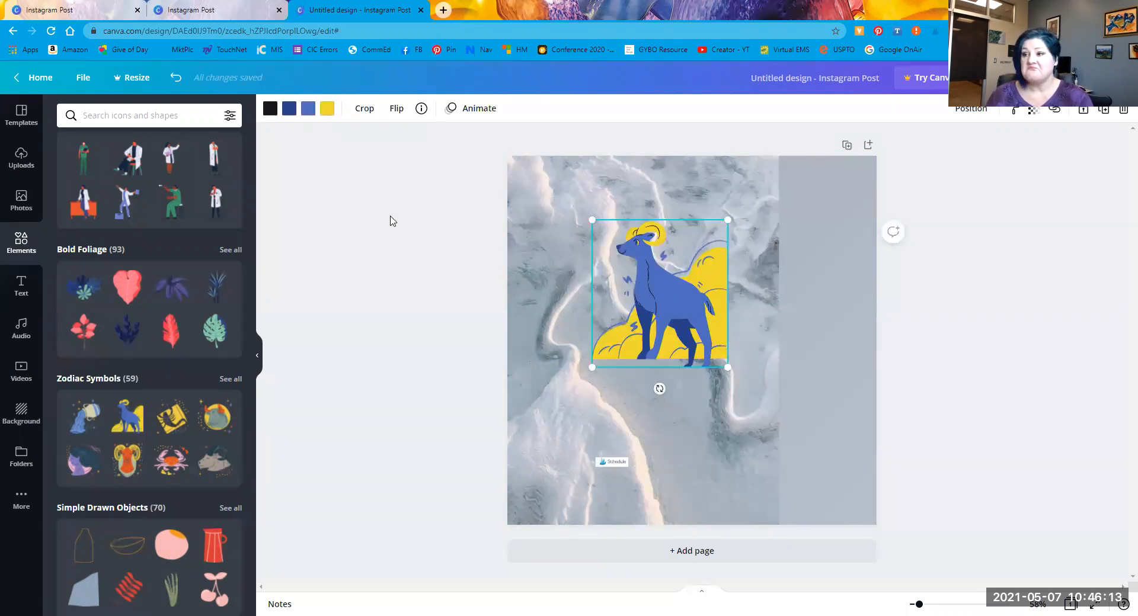
click(308, 108)
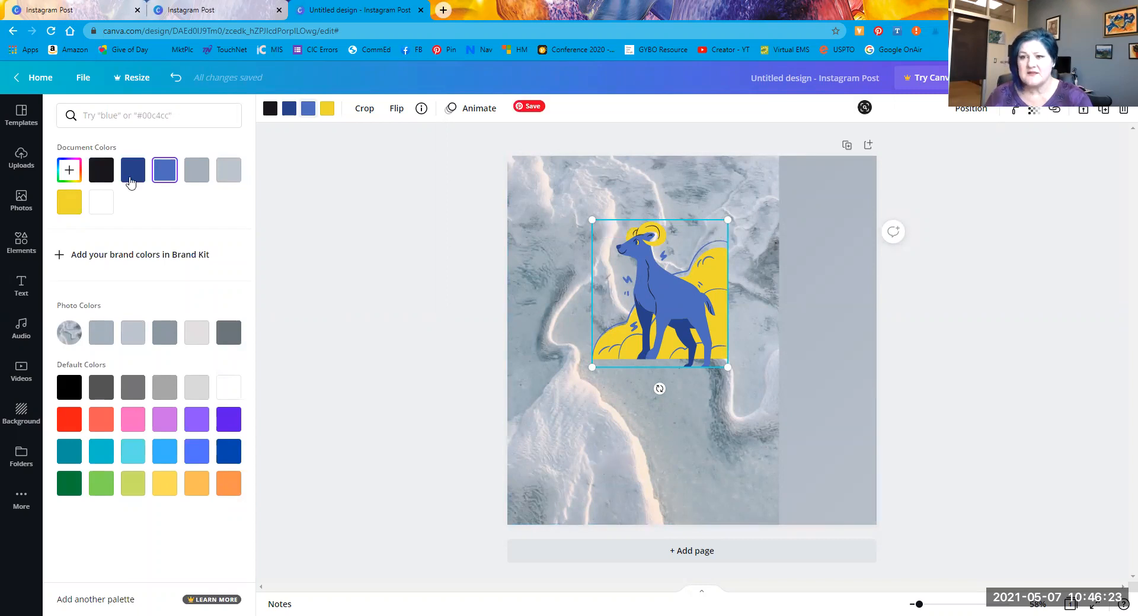
click(308, 112)
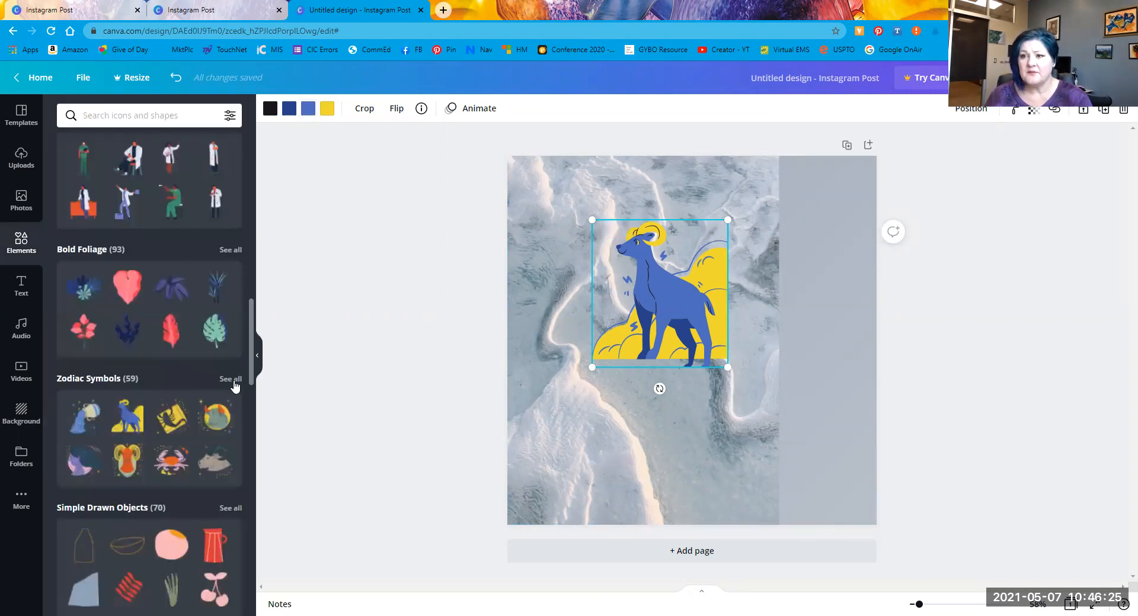
click(308, 113)
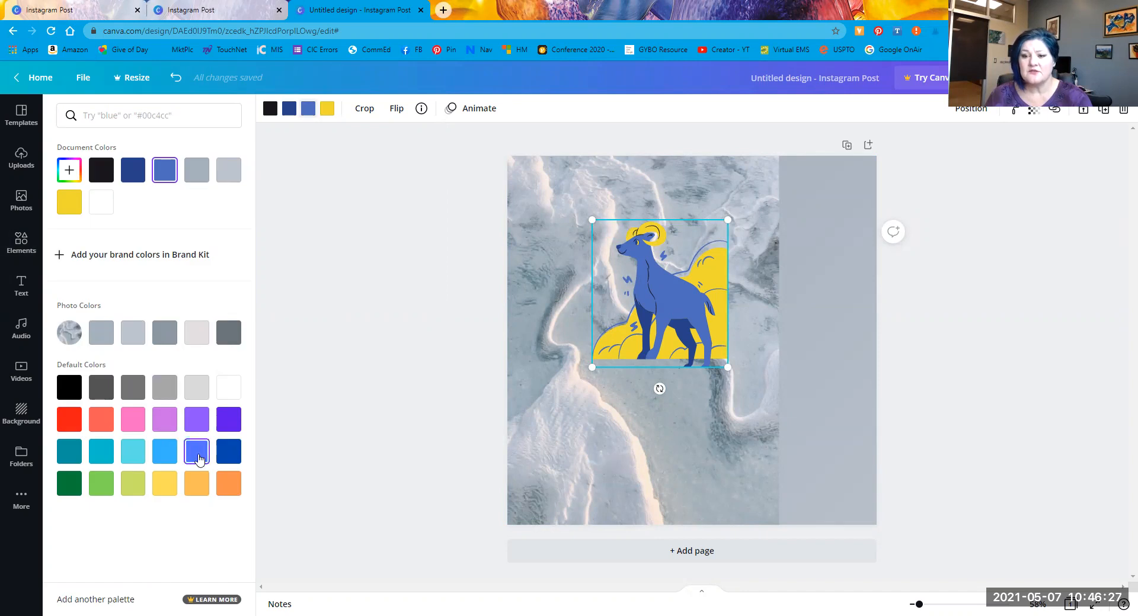
click(234, 423)
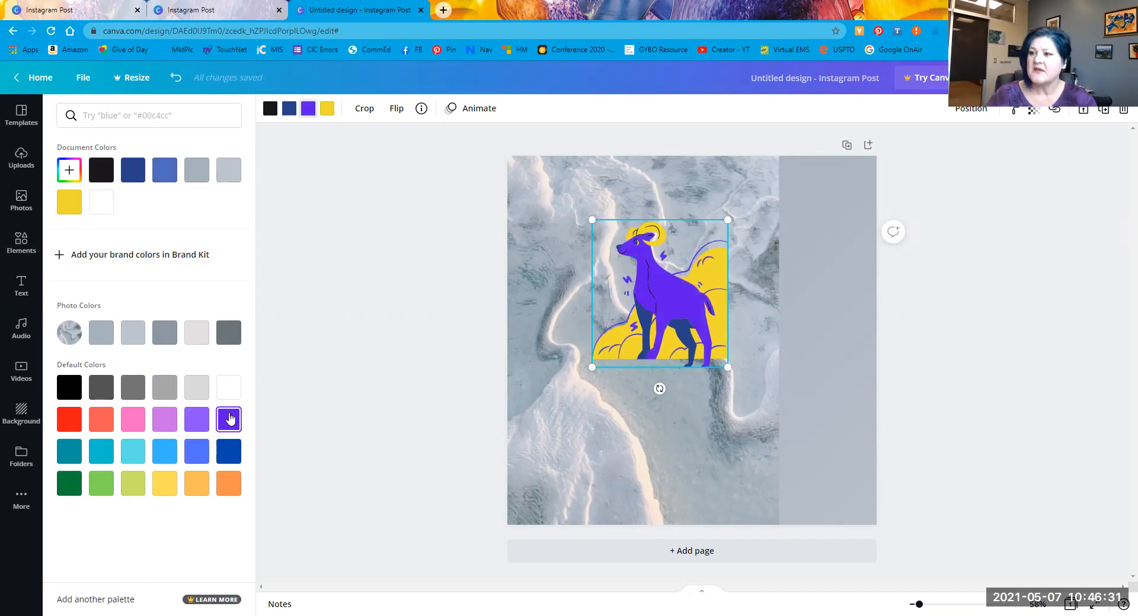
key(Delete)
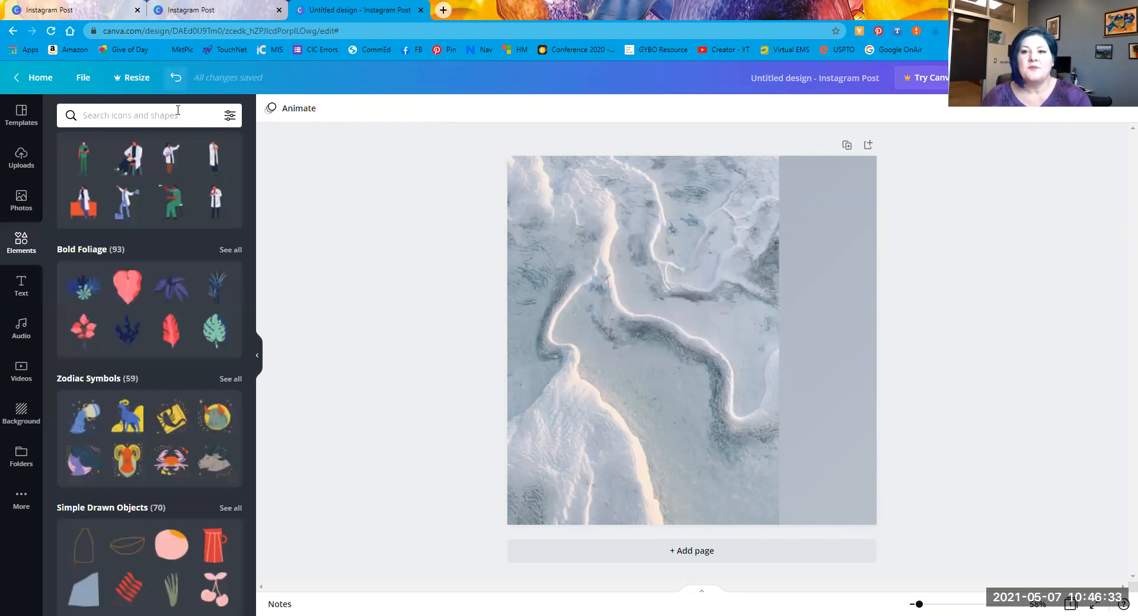
Step: Rerun the recent 'seashell' element search and scroll the results for the ammonite line drawing
click(177, 116)
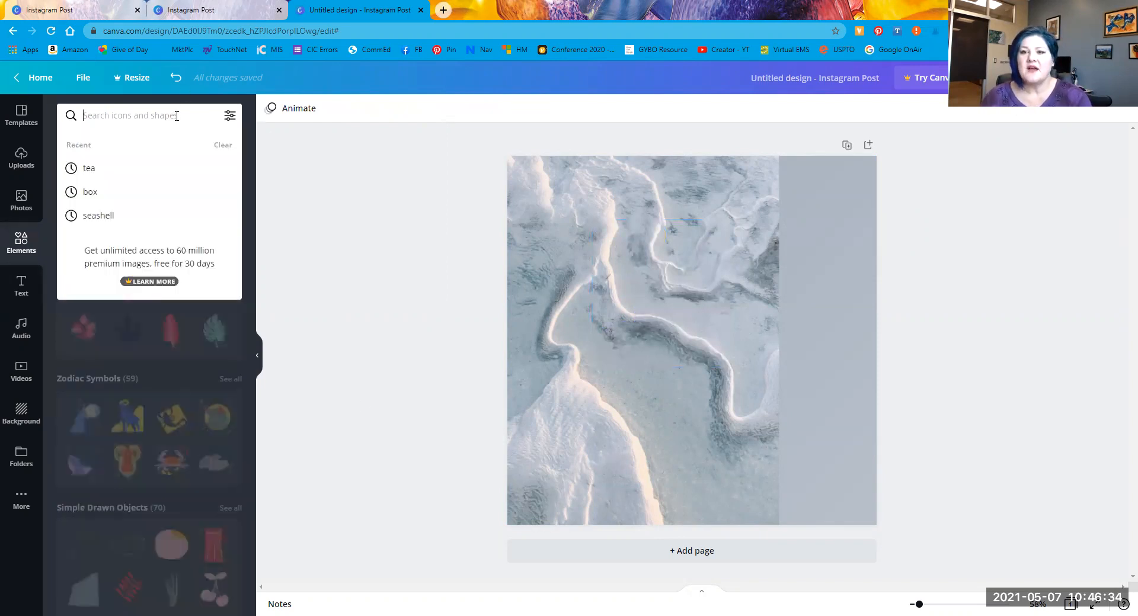
click(121, 216)
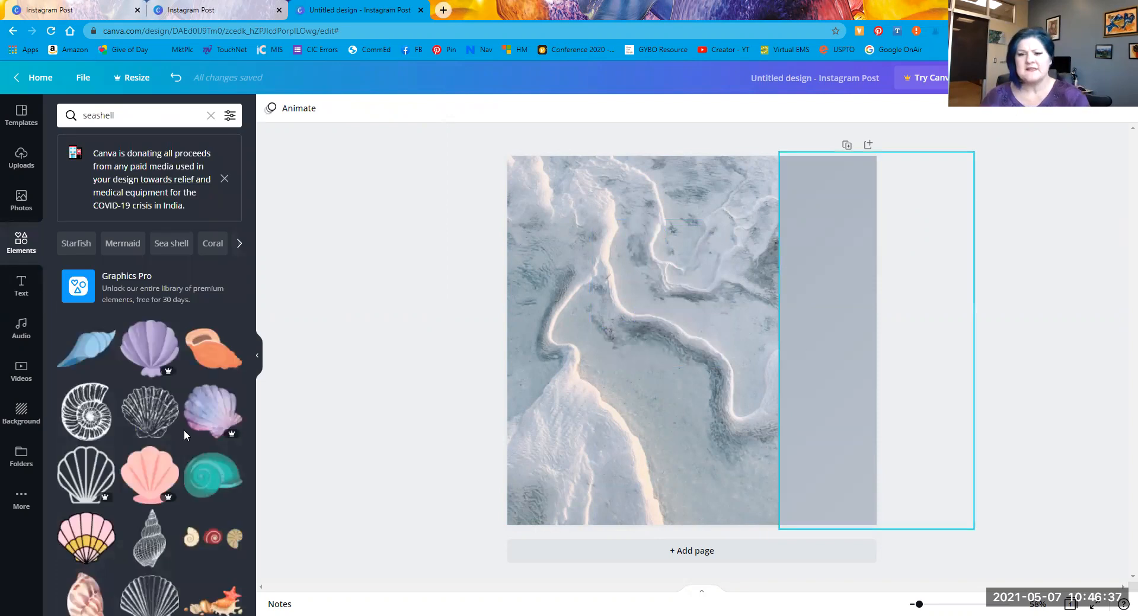
scroll(153, 468, down, 1)
scroll(152, 468, down, 4)
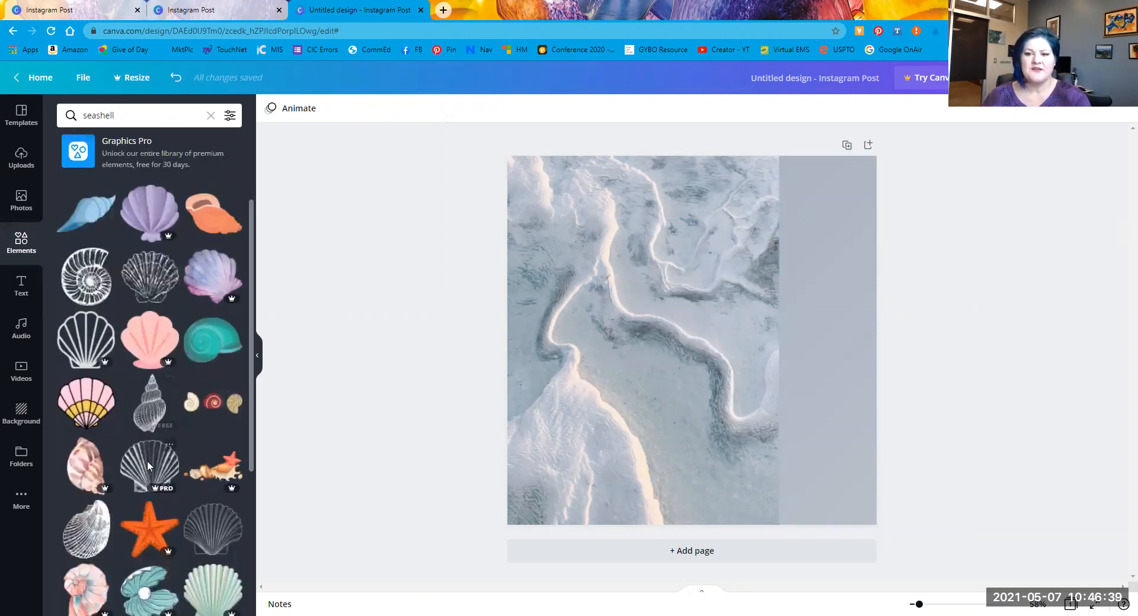
scroll(152, 468, up, 3)
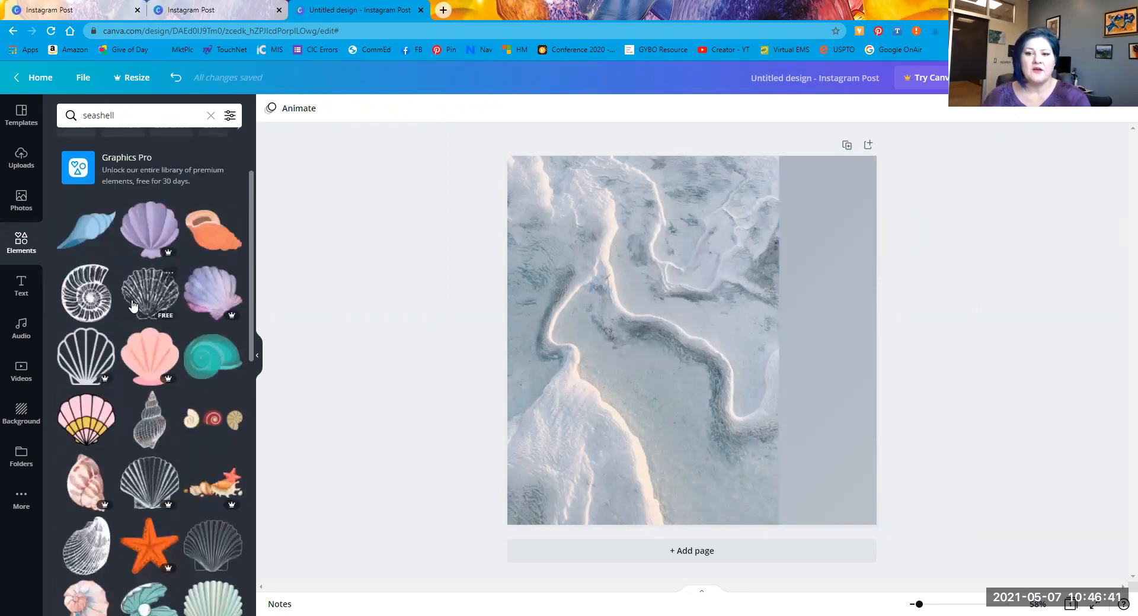
scroll(158, 421, down, 1)
scroll(158, 414, down, 3)
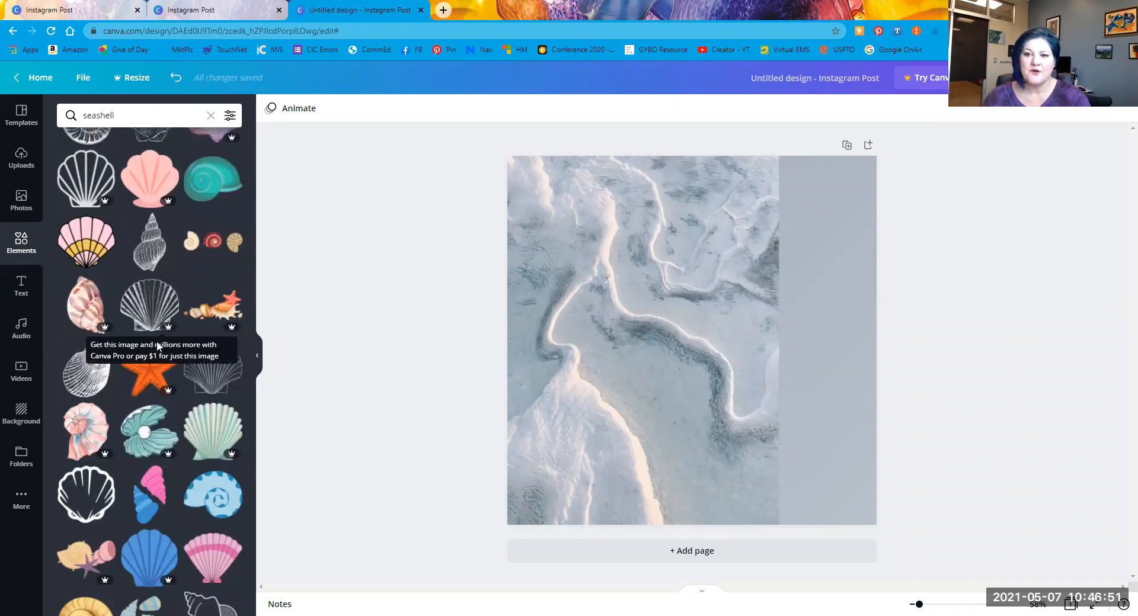
scroll(85, 362, up, 4)
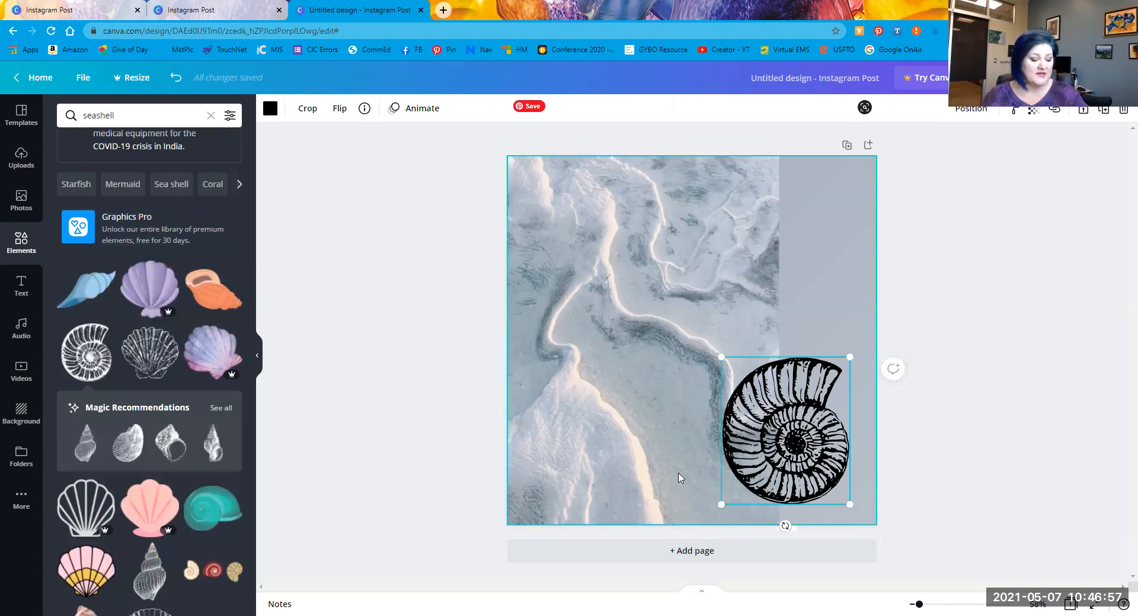
Step: Enlarge the ammonite shell and recolour it white
drag(720, 358, 610, 234)
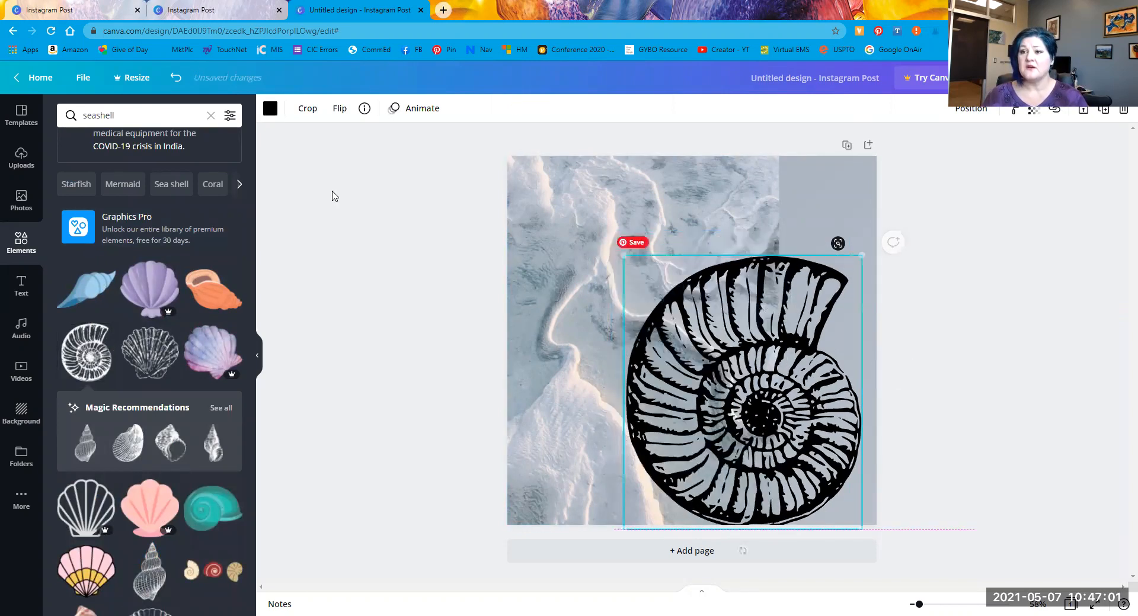
click(270, 108)
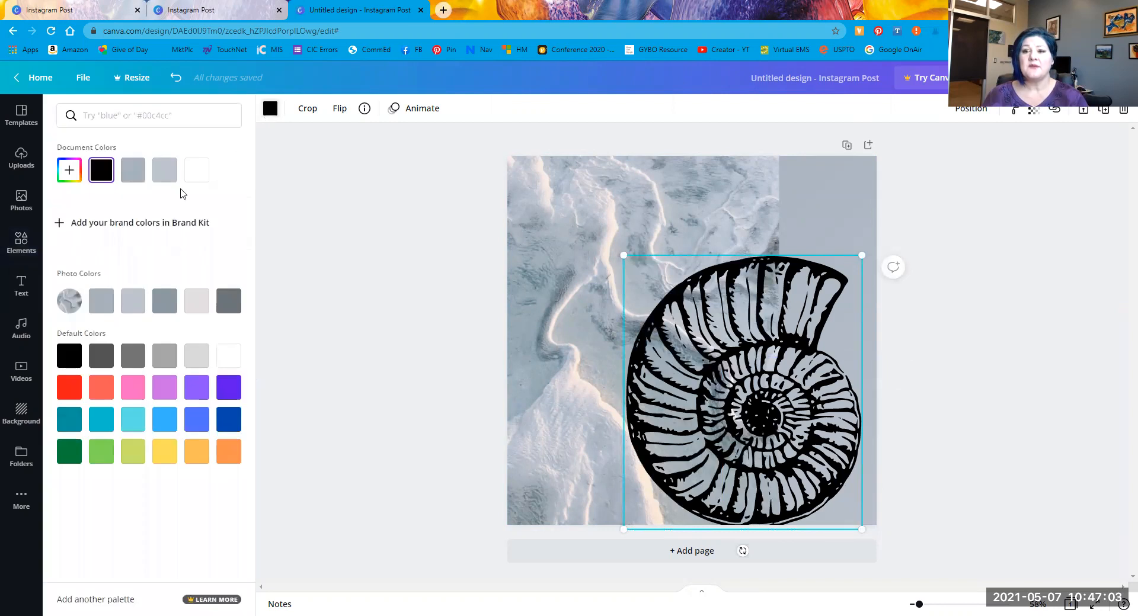
click(229, 303)
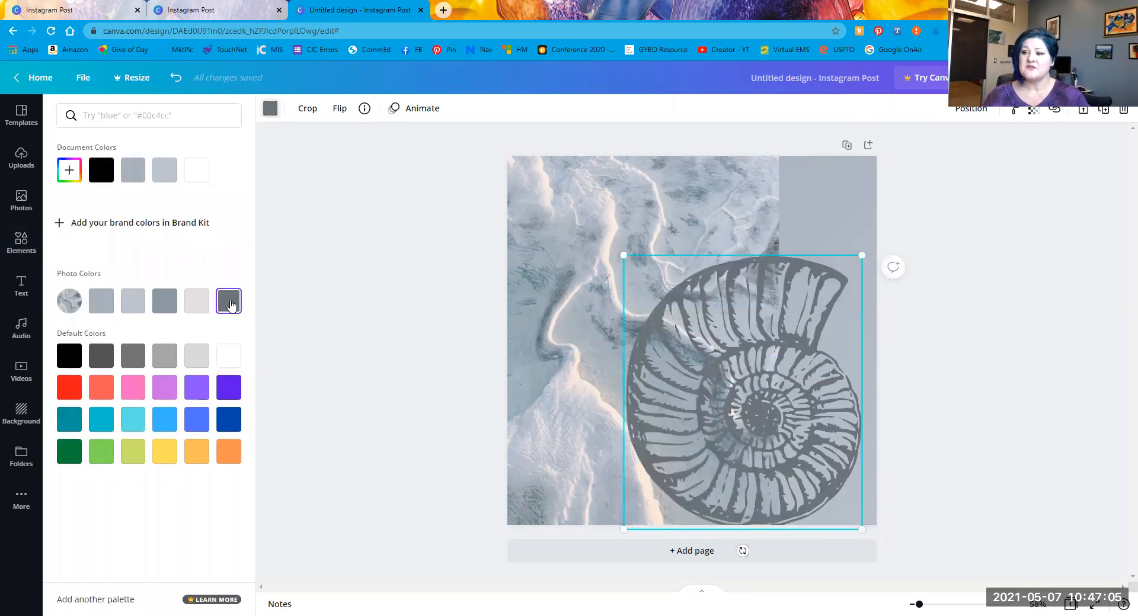
click(228, 359)
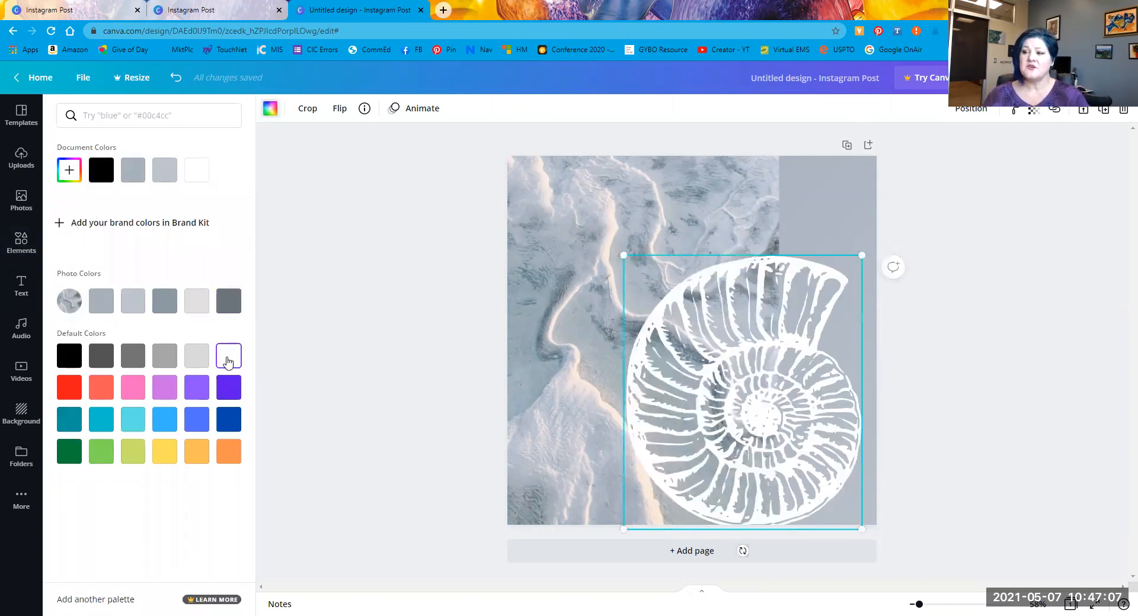
Step: Lower the shell's transparency to about 60 and move it off the bottom-right corner
click(1035, 115)
mouse_move(987, 147)
mouse_down()
mouse_move(956, 147)
mouse_move(967, 146)
mouse_up()
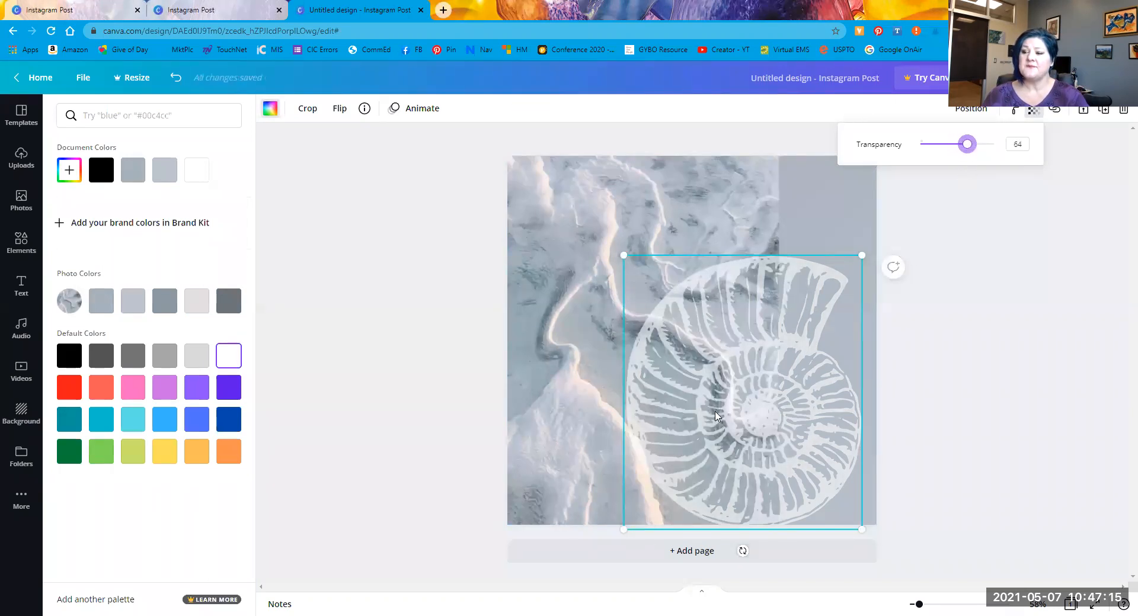
drag(725, 423, 744, 493)
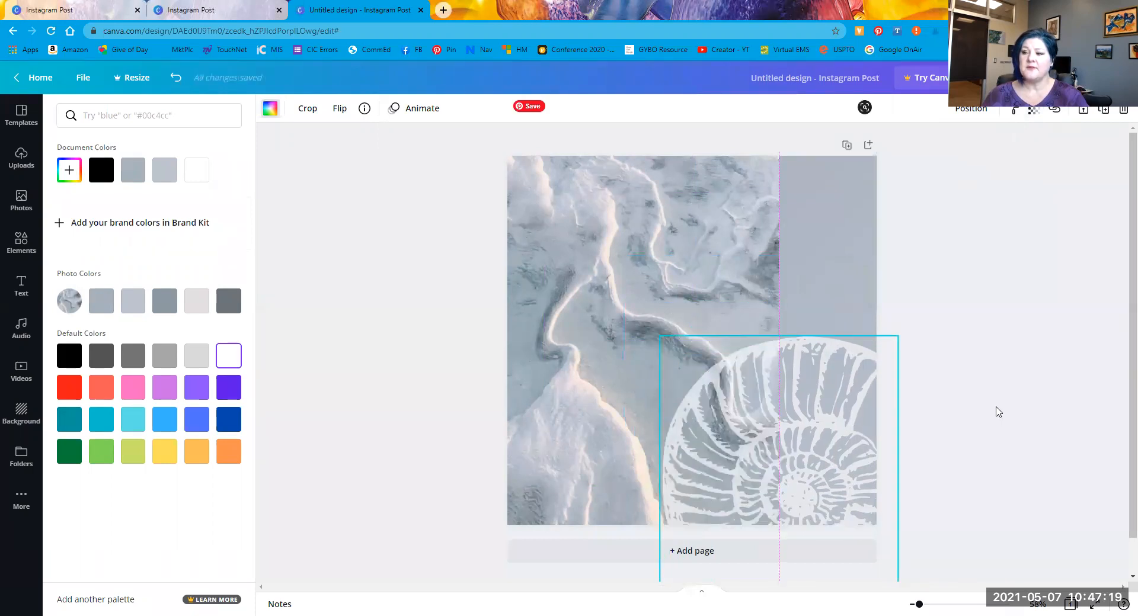
key(Escape)
click(389, 318)
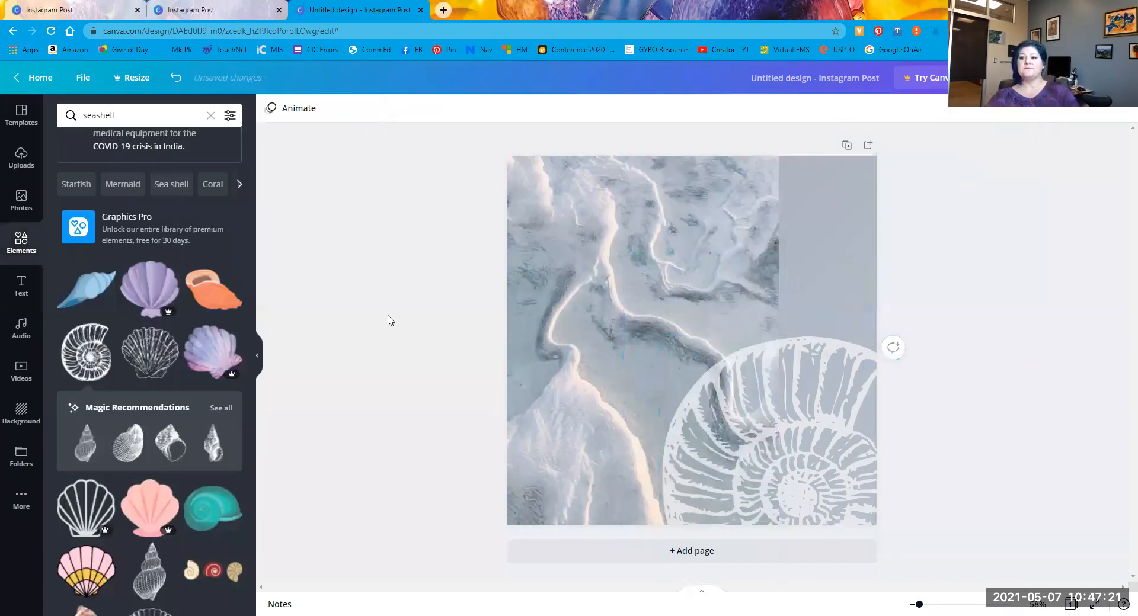
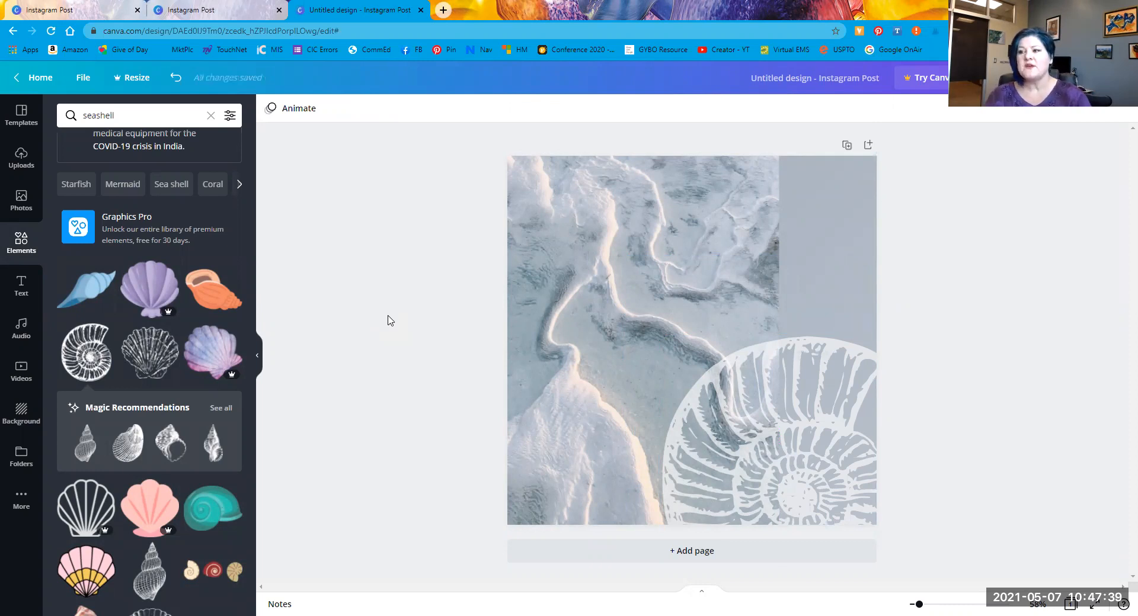
Step: Position the ammonite shell over the lower-right edge and shrink it slightly
drag(784, 461, 690, 324)
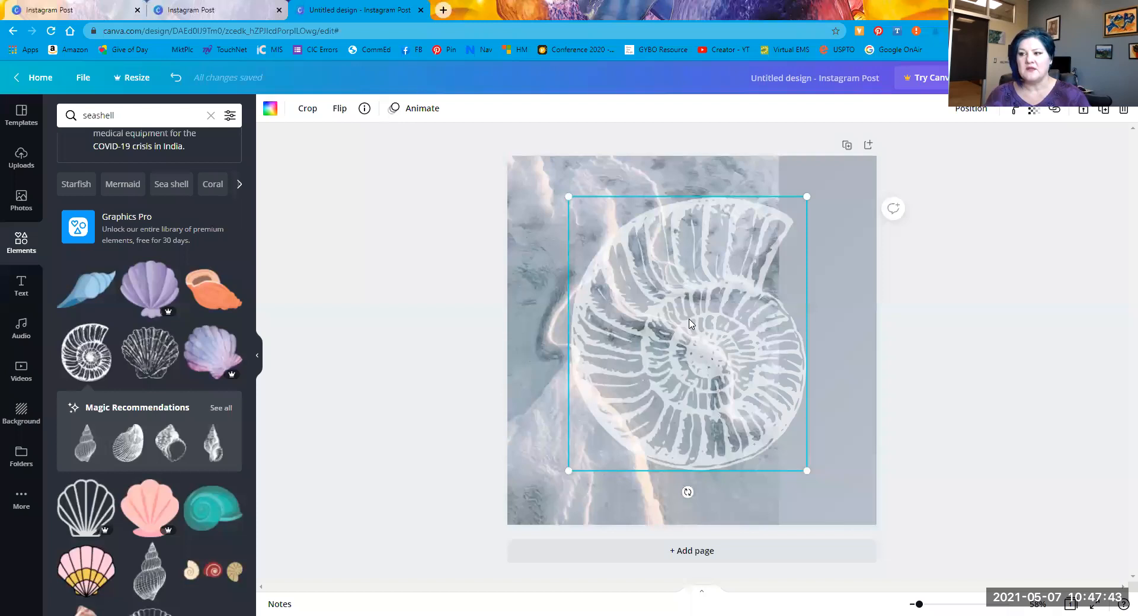
drag(723, 351, 841, 486)
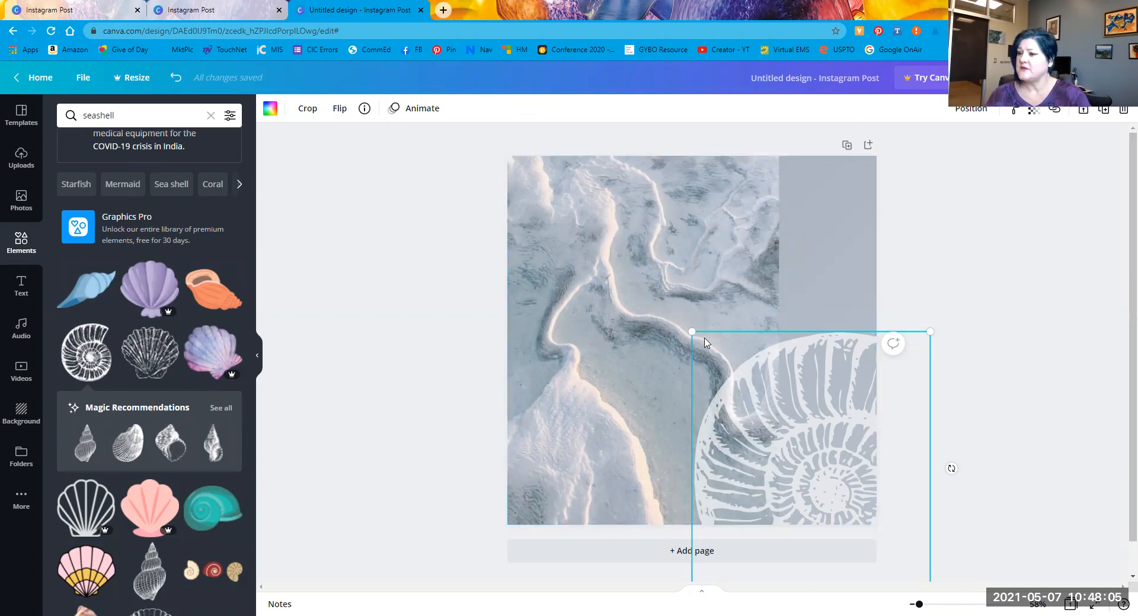
drag(833, 468, 833, 465)
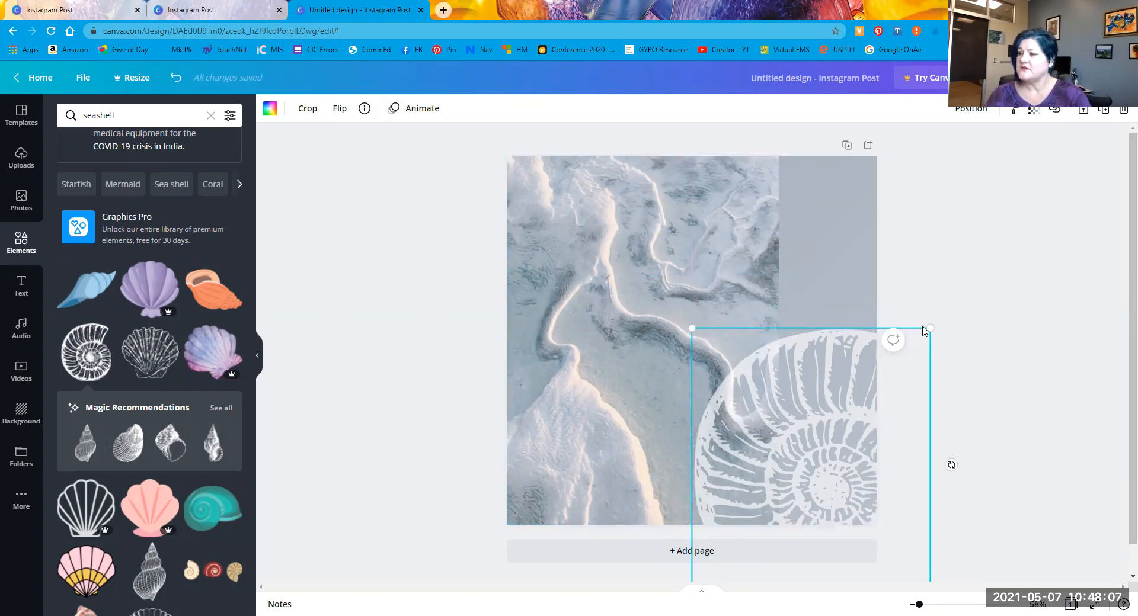
drag(759, 418, 640, 298)
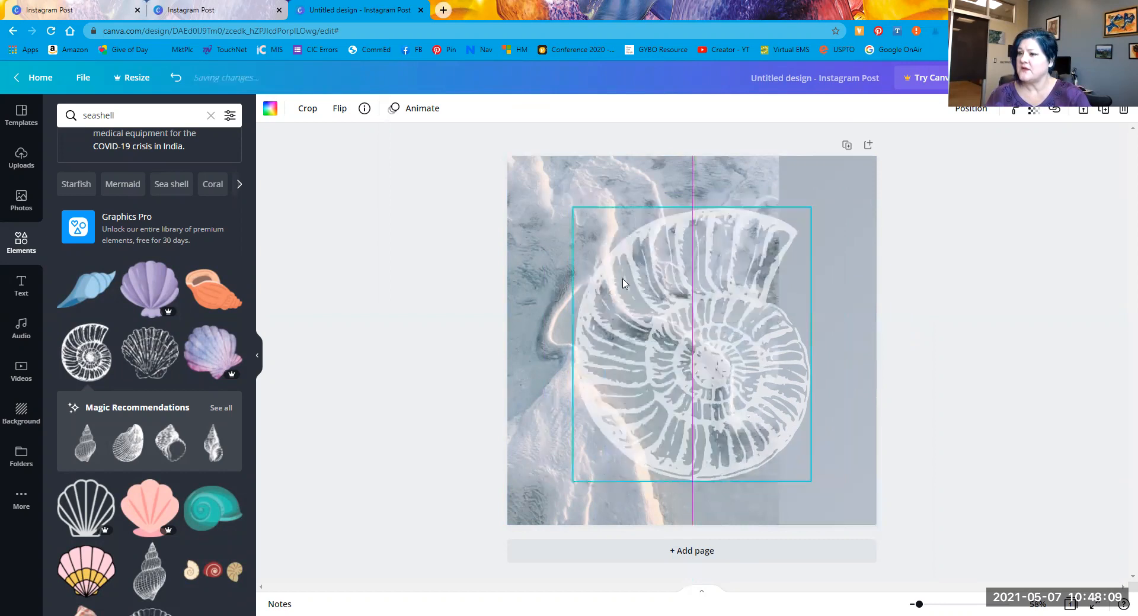
drag(574, 205, 579, 214)
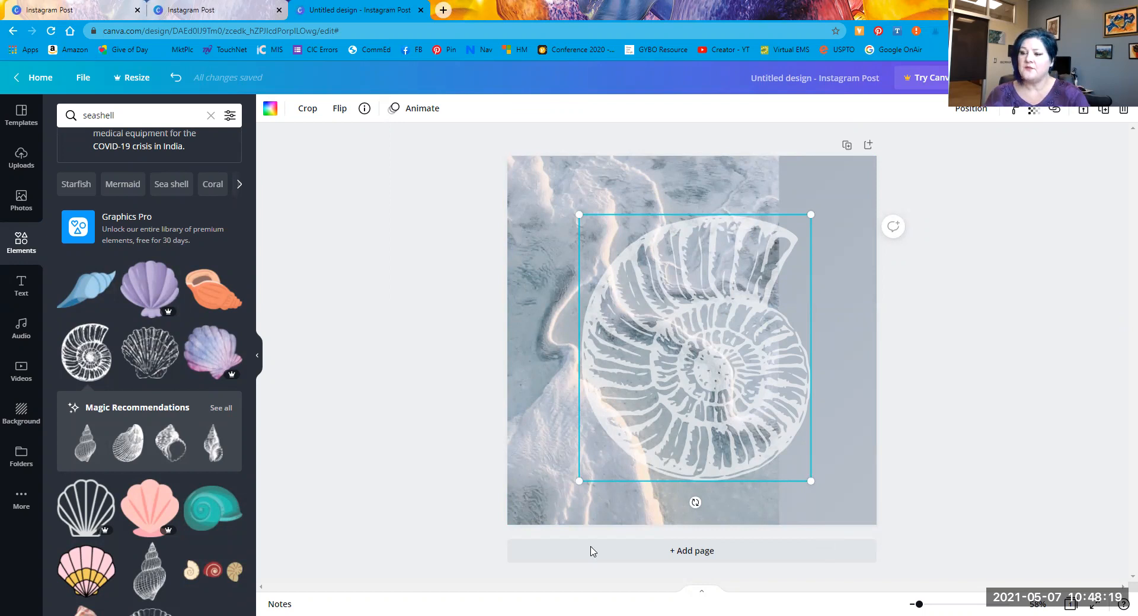
Step: Tilt the shell to about -24° and tuck it into the lower-right corner
drag(733, 487, 760, 420)
drag(673, 361, 806, 445)
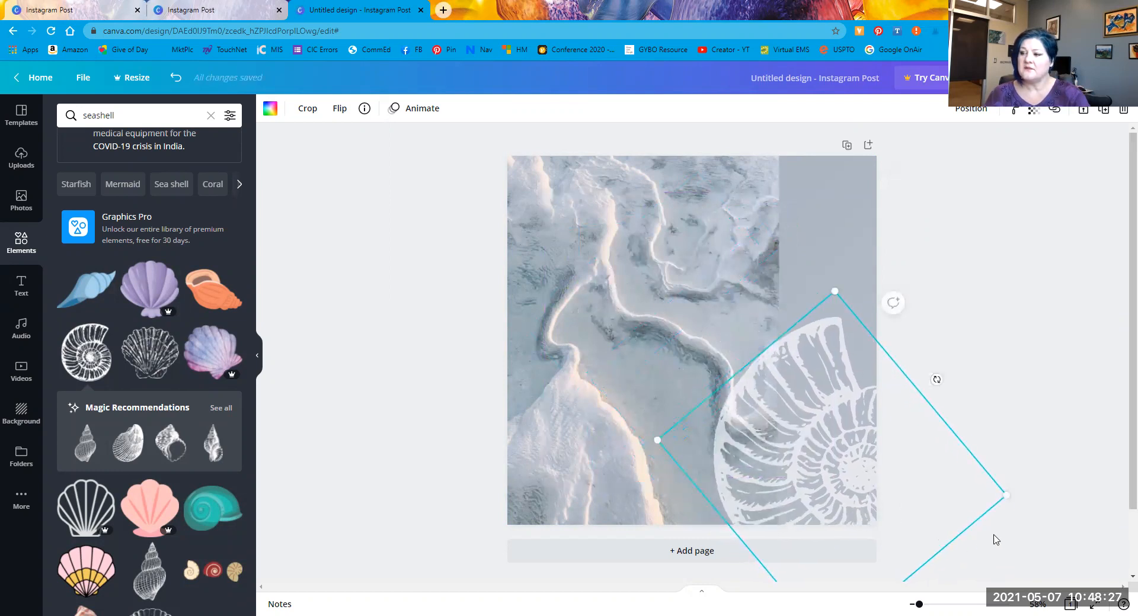
drag(937, 379, 947, 421)
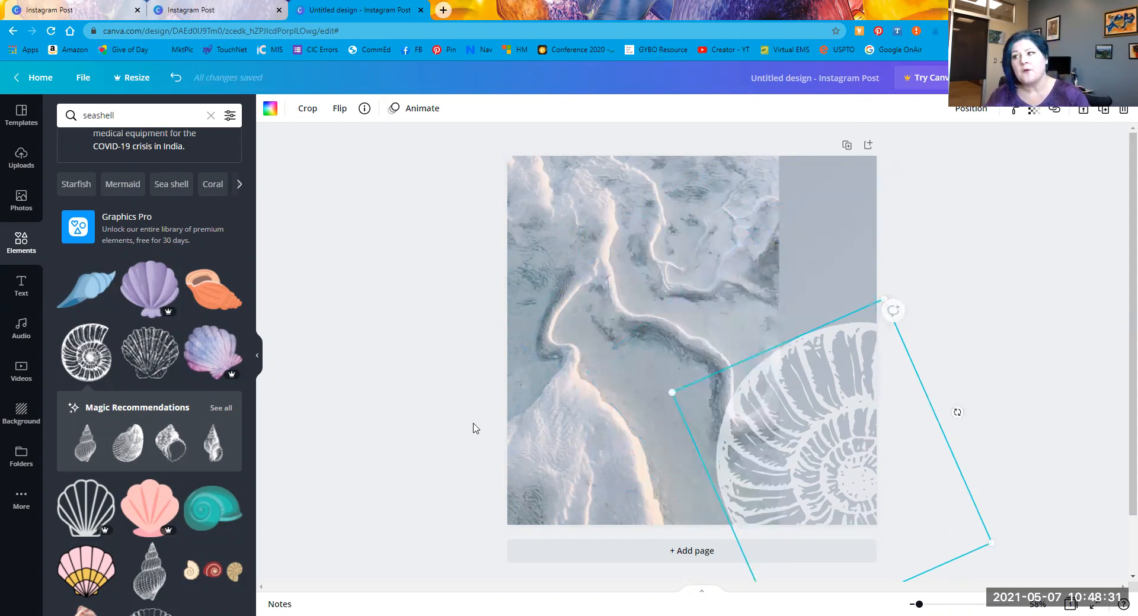
click(412, 328)
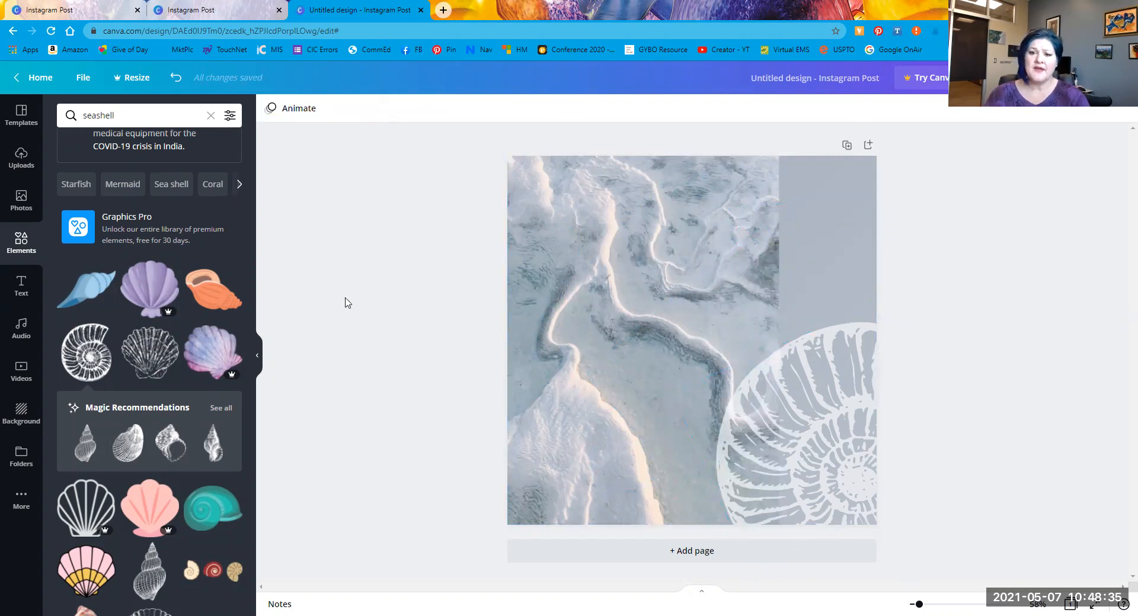
Step: Open the Text panel and scroll to the font combinations such as GRAPHIC DESIGN
scroll(109, 349, down, 8)
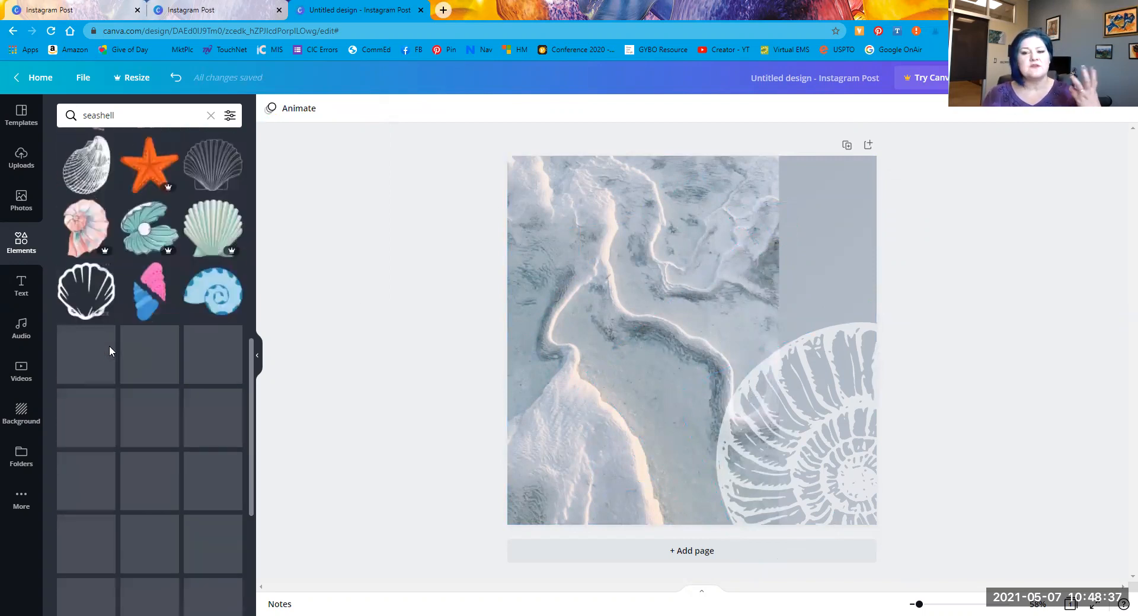
scroll(109, 346, down, 5)
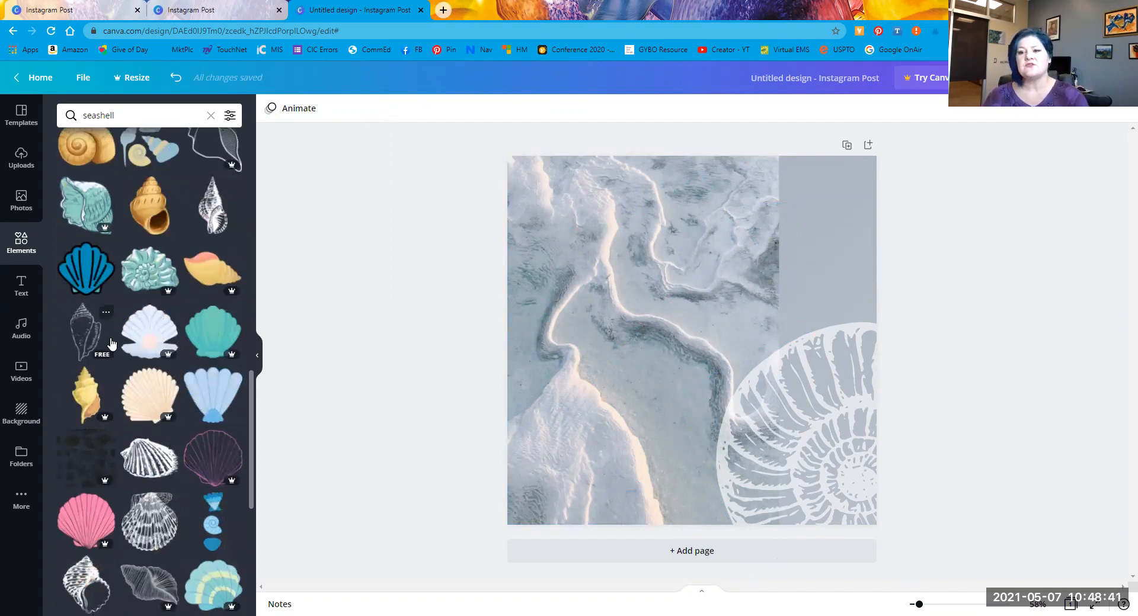
click(19, 287)
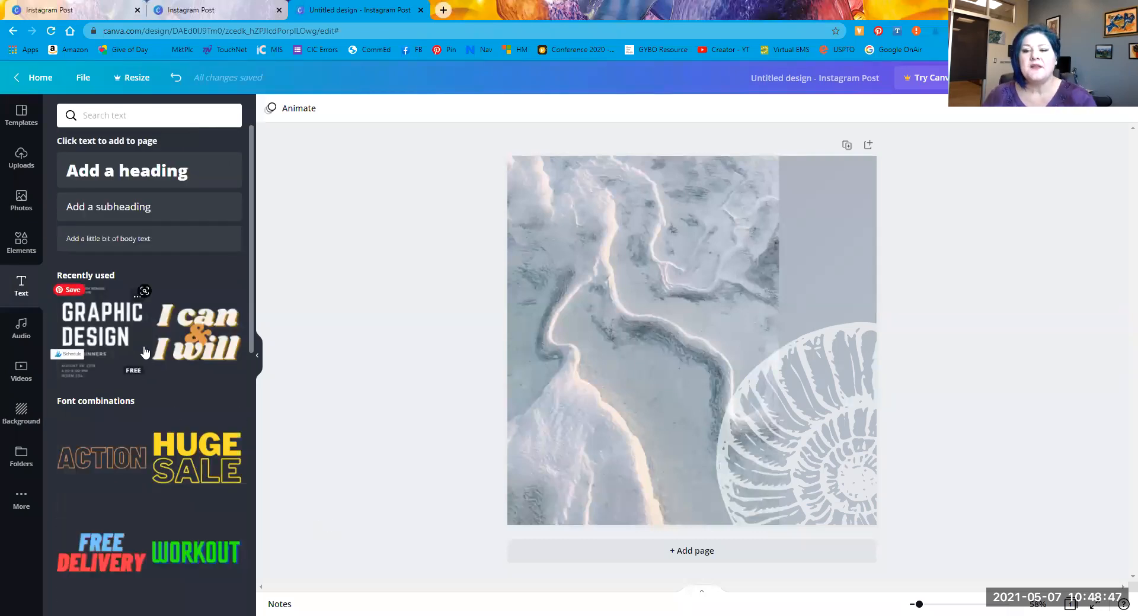
scroll(143, 308, down, 1)
scroll(107, 244, down, 1)
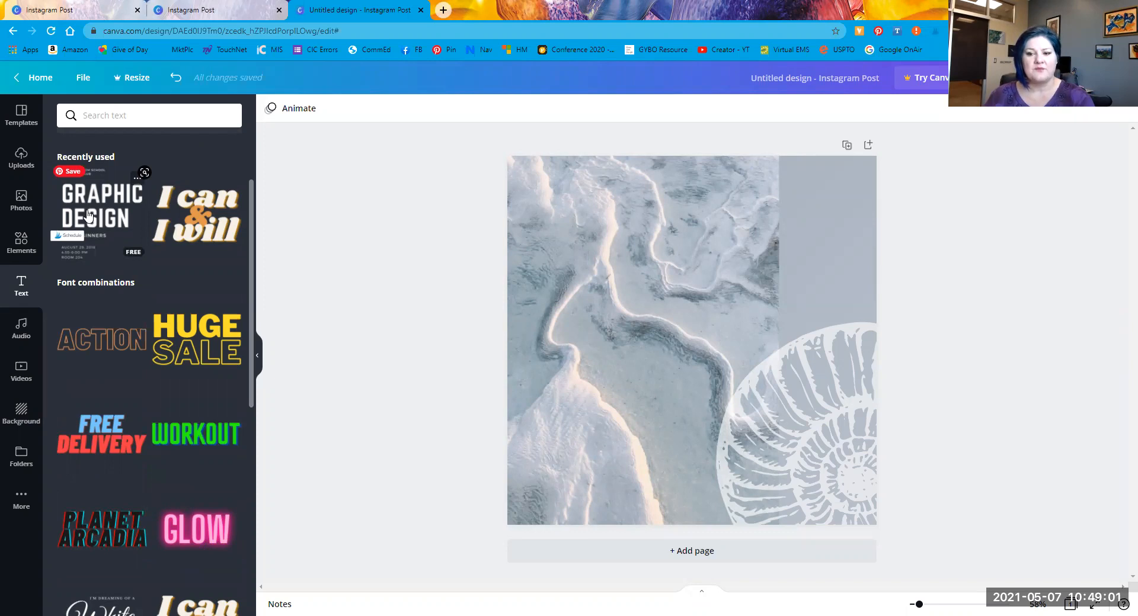
Step: Drop the GRAPHIC DESIGN text combination onto the post
drag(93, 205, 111, 211)
drag(221, 260, 695, 276)
drag(605, 262, 595, 256)
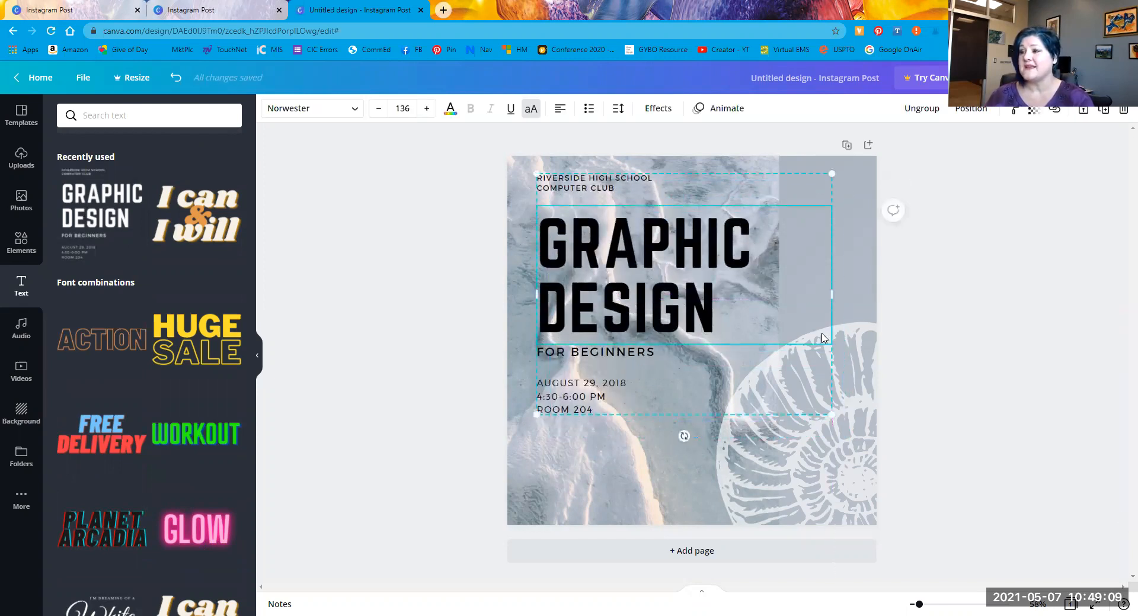
Step: Set the top line to Cormorant Garamond Medium at size 23.5 and retype it as BEACH CLUB
double_click(617, 188)
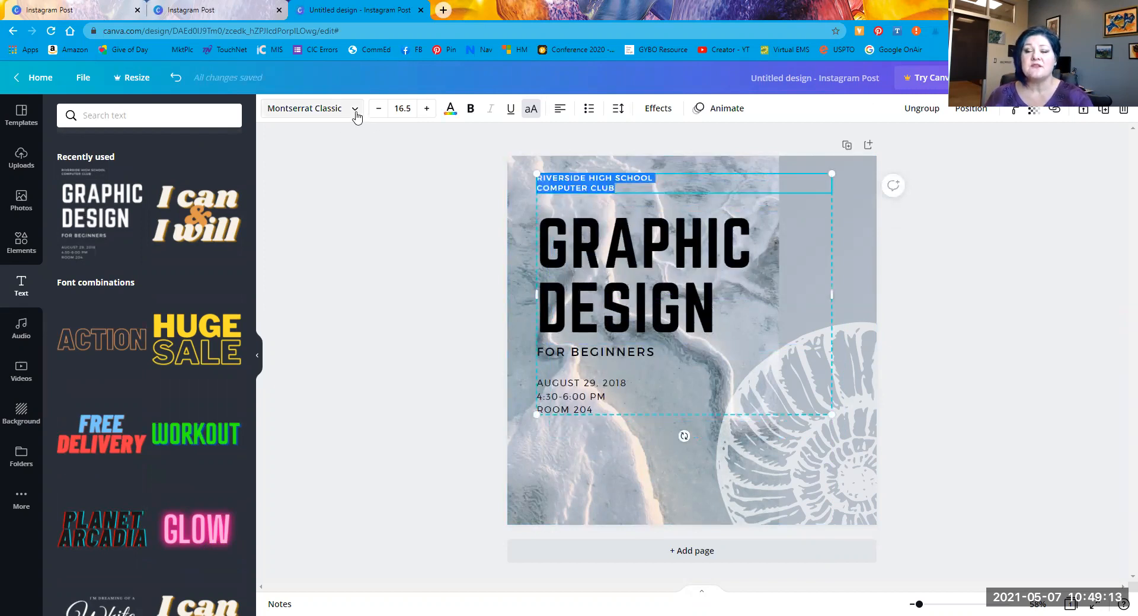
click(356, 116)
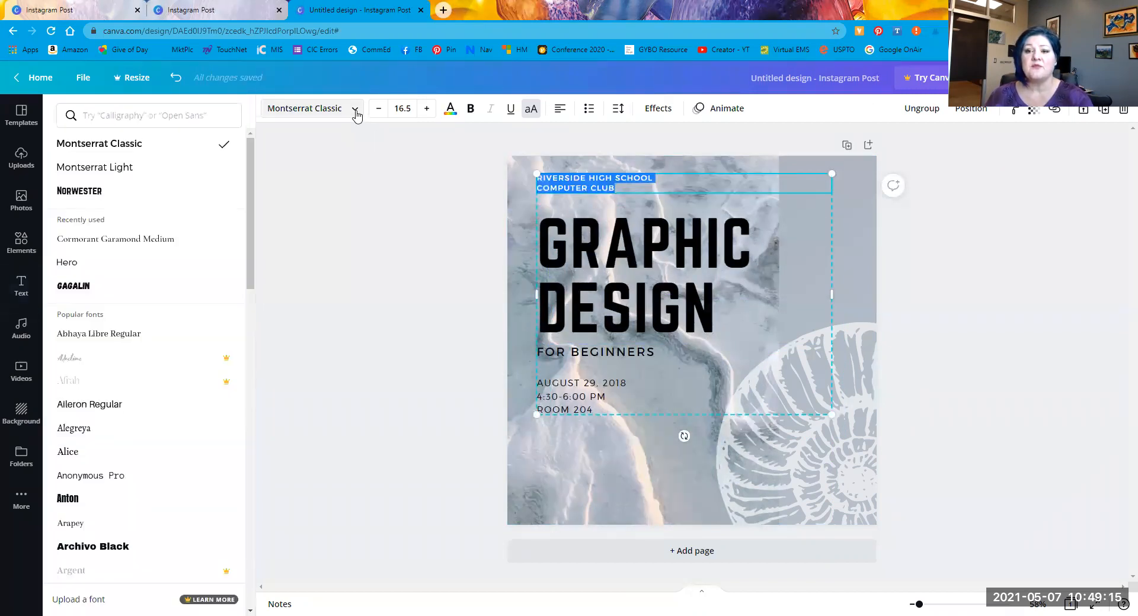
click(148, 254)
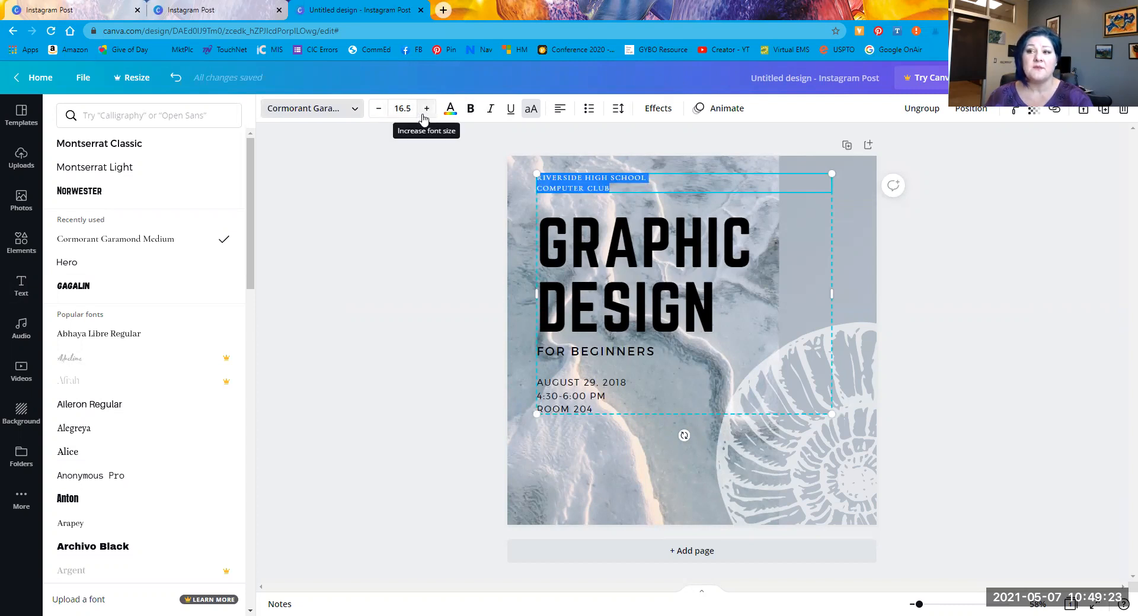
click(426, 112)
click(426, 111)
click(426, 111)
click(427, 111)
click(427, 111)
click(426, 112)
click(425, 112)
drag(641, 195, 520, 191)
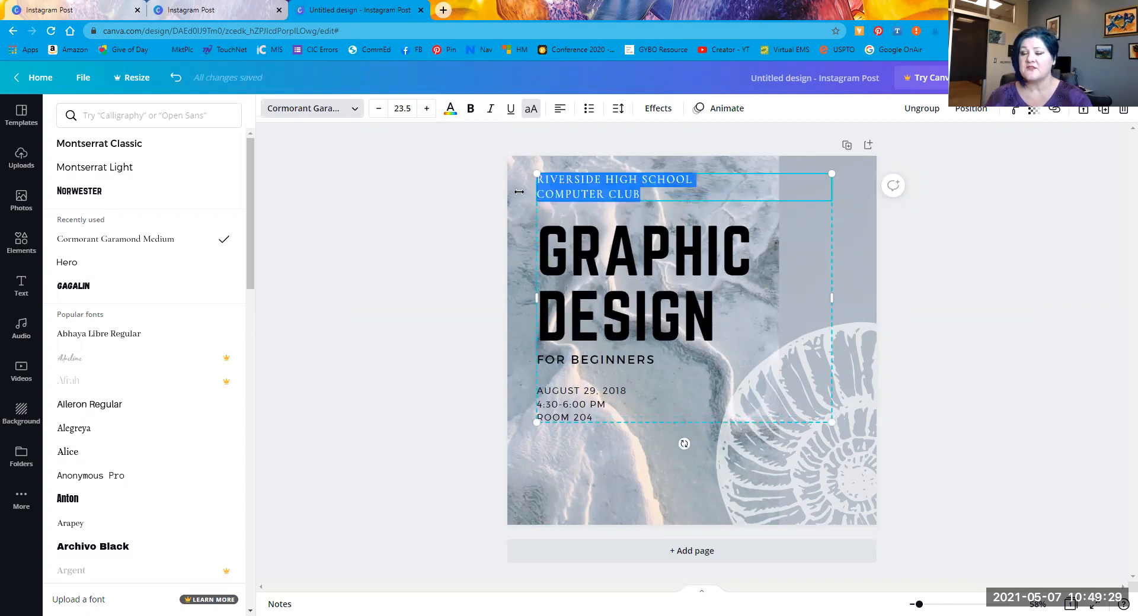
text(BEA)
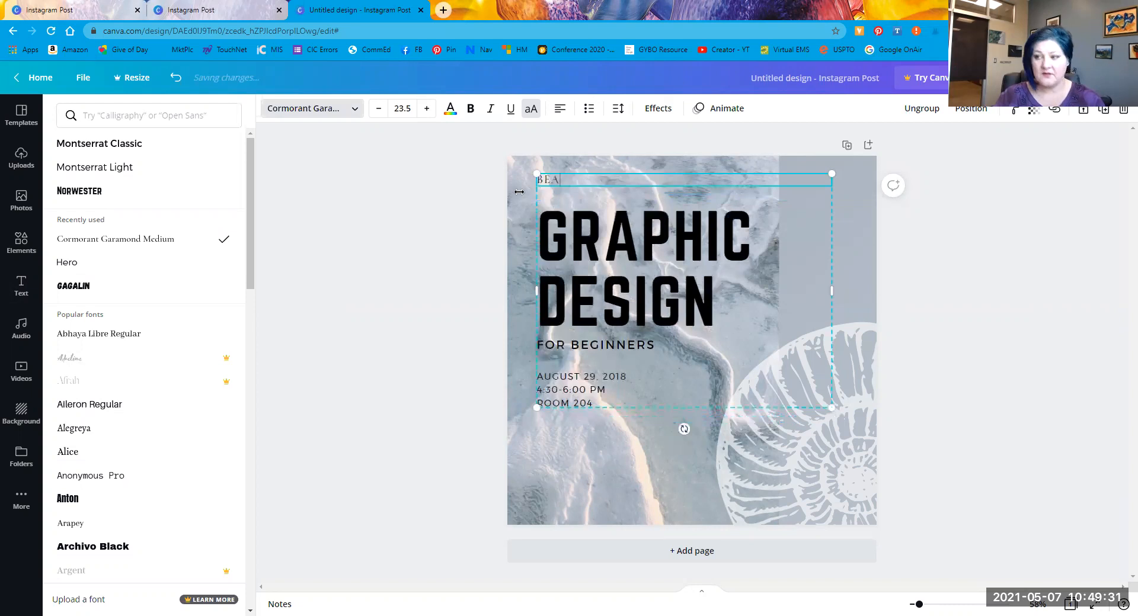
text(CH CLUB)
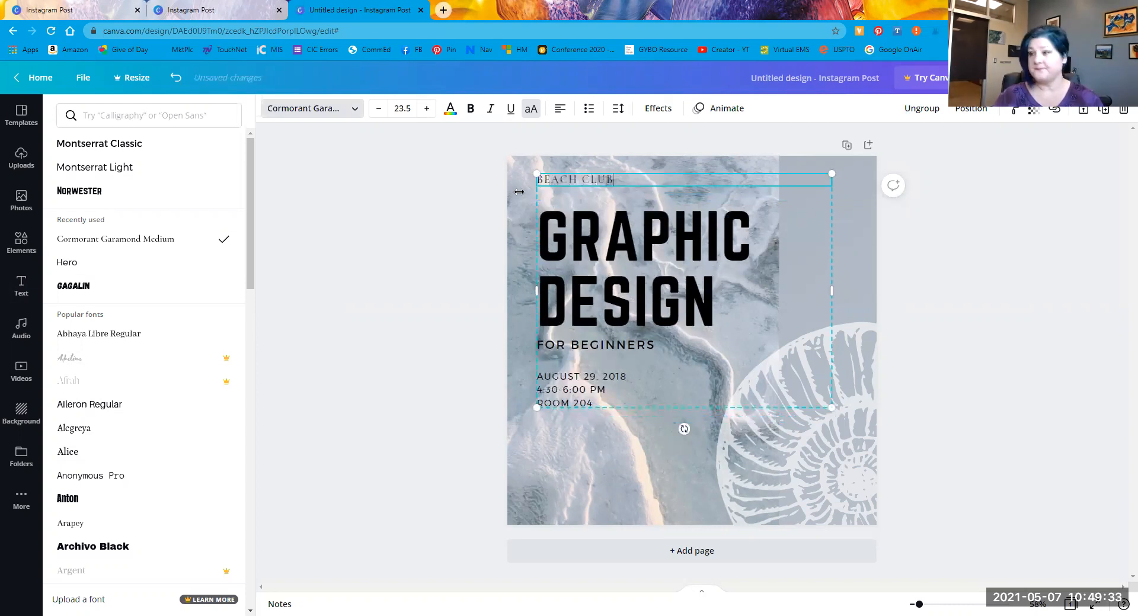
Step: Inspect the GRAPHIC DESIGN, FOR BEGINNERS and date text pieces, then shift the group slightly
click(662, 299)
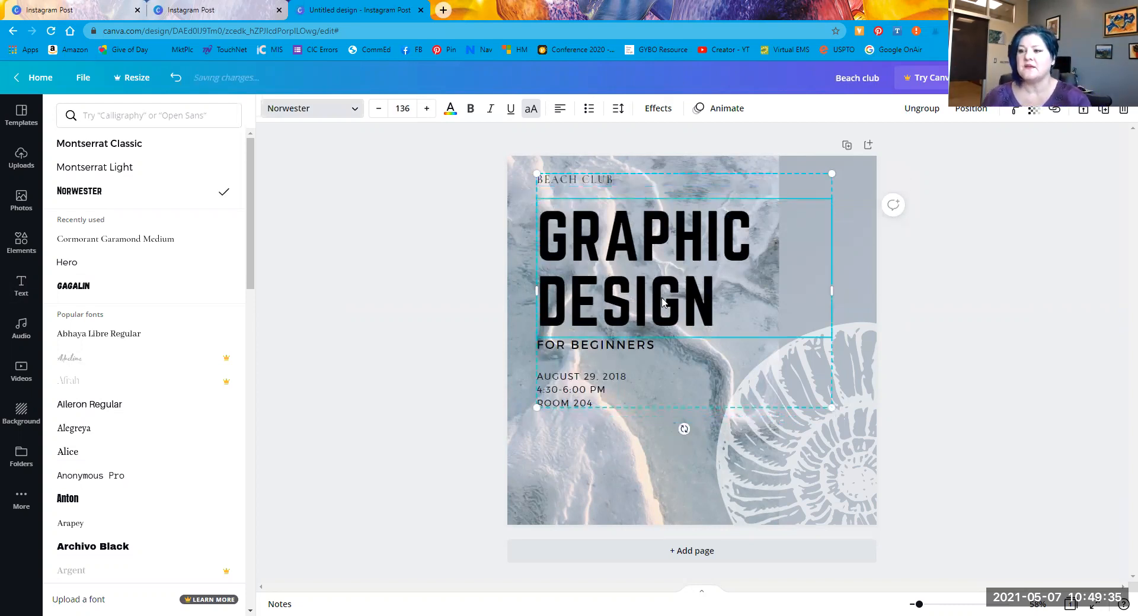
click(663, 299)
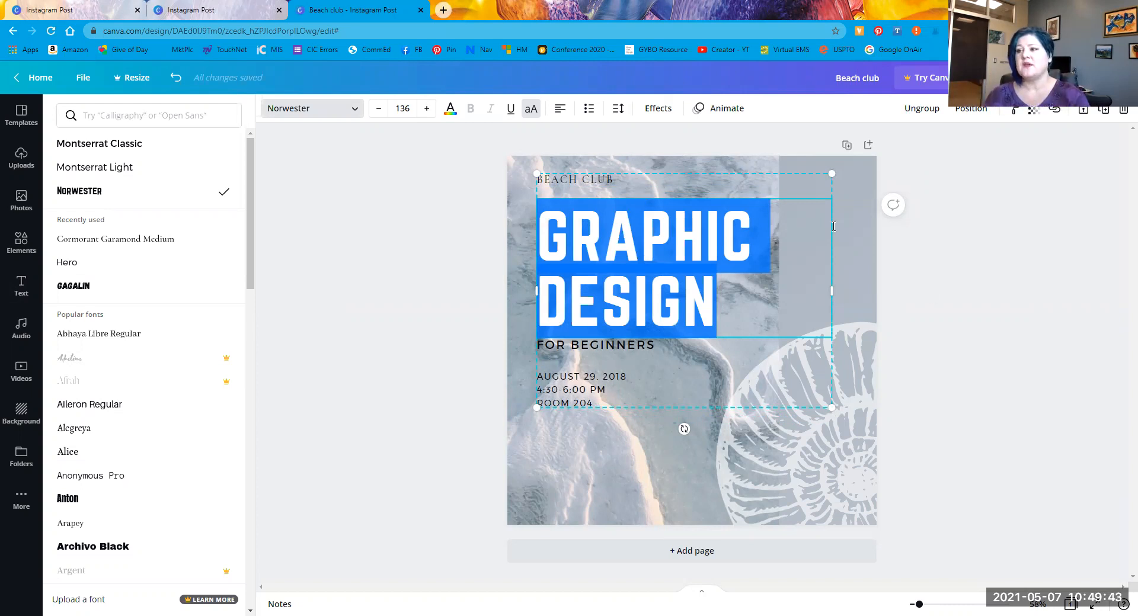
drag(614, 240, 582, 315)
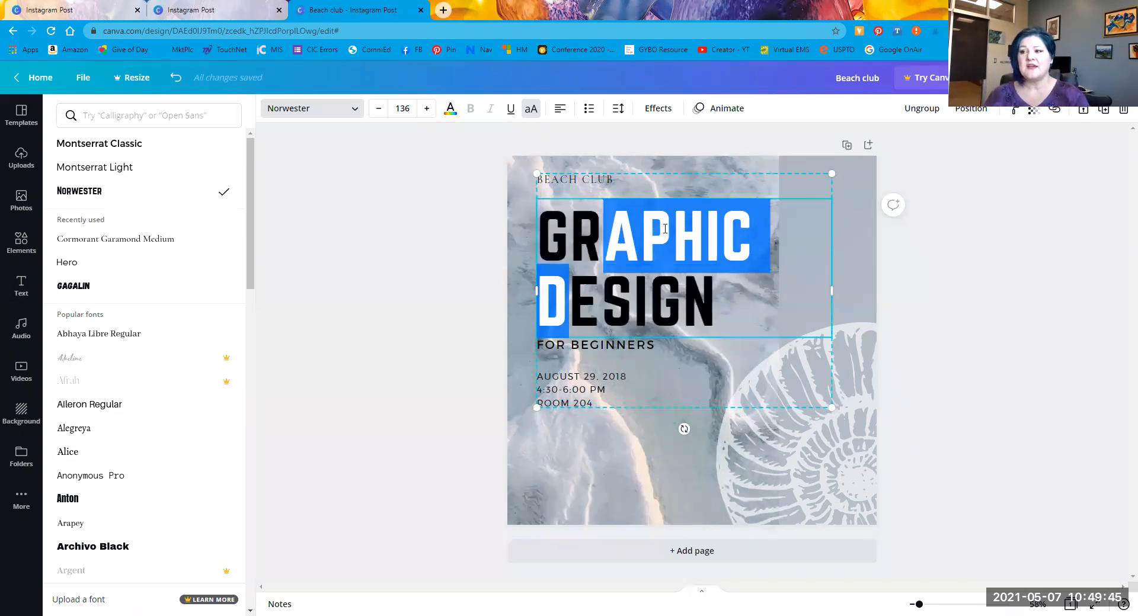
drag(669, 202, 654, 205)
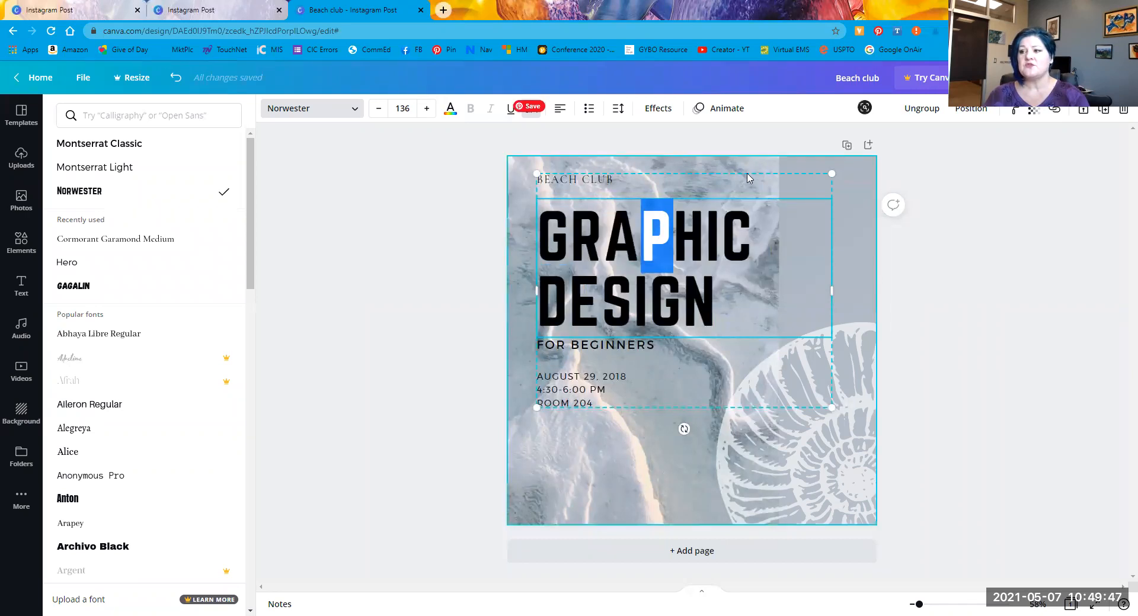
click(747, 175)
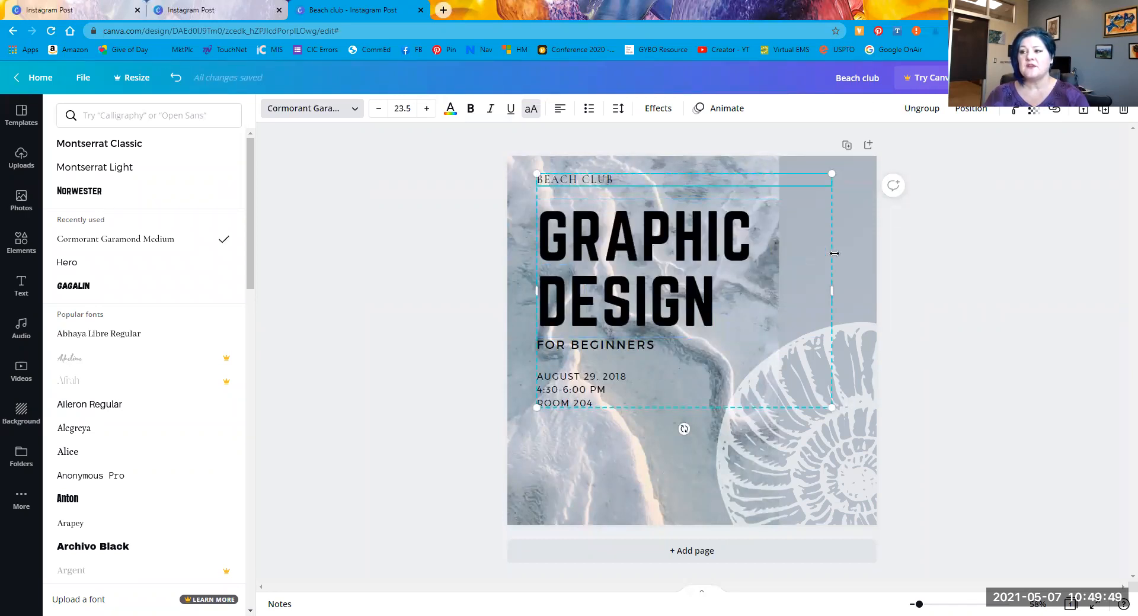
click(606, 347)
click(591, 382)
click(401, 365)
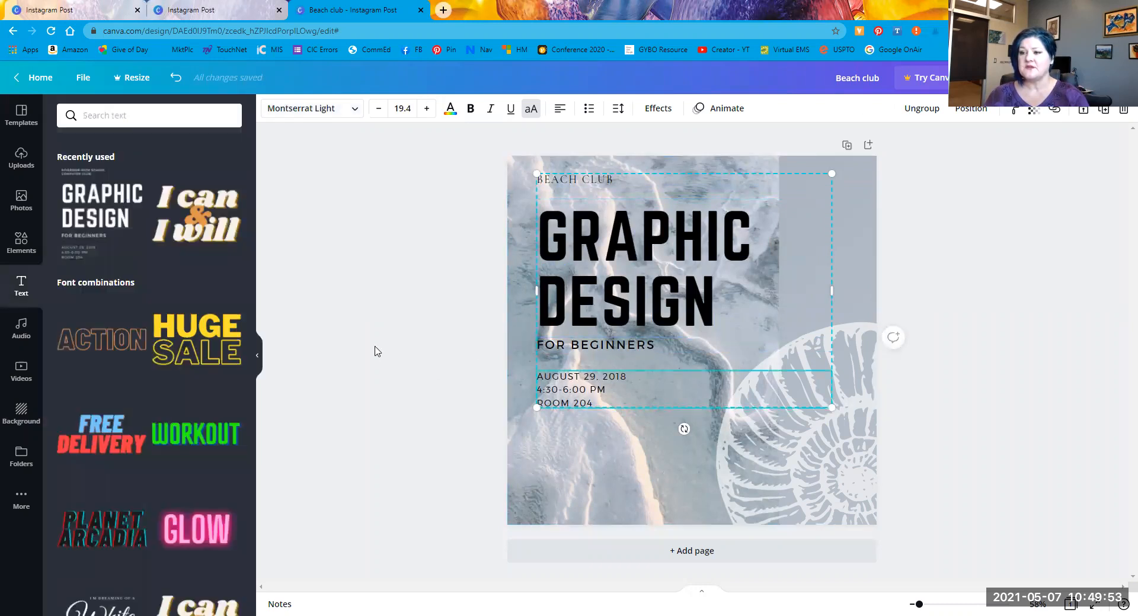
click(366, 308)
mouse_move(642, 244)
mouse_down()
mouse_move(464, 368)
mouse_move(450, 277)
mouse_move(616, 280)
mouse_move(637, 256)
mouse_up()
Step: Check the BEACH CLUB line, then move the whole text block slightly right over the photo
click(577, 195)
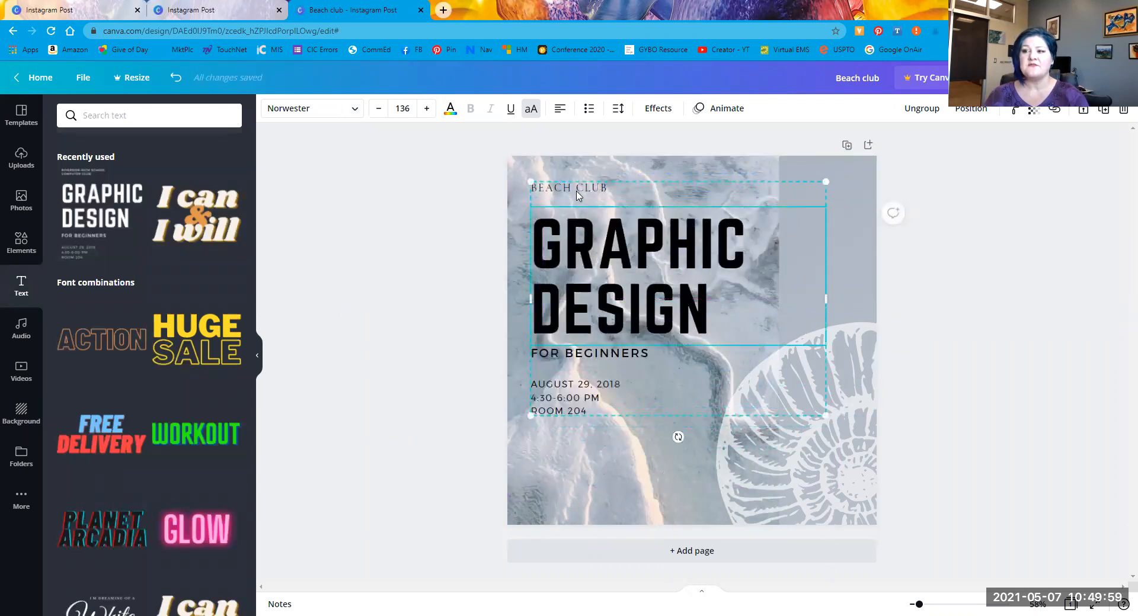
double_click(578, 190)
click(592, 189)
drag(628, 183, 531, 189)
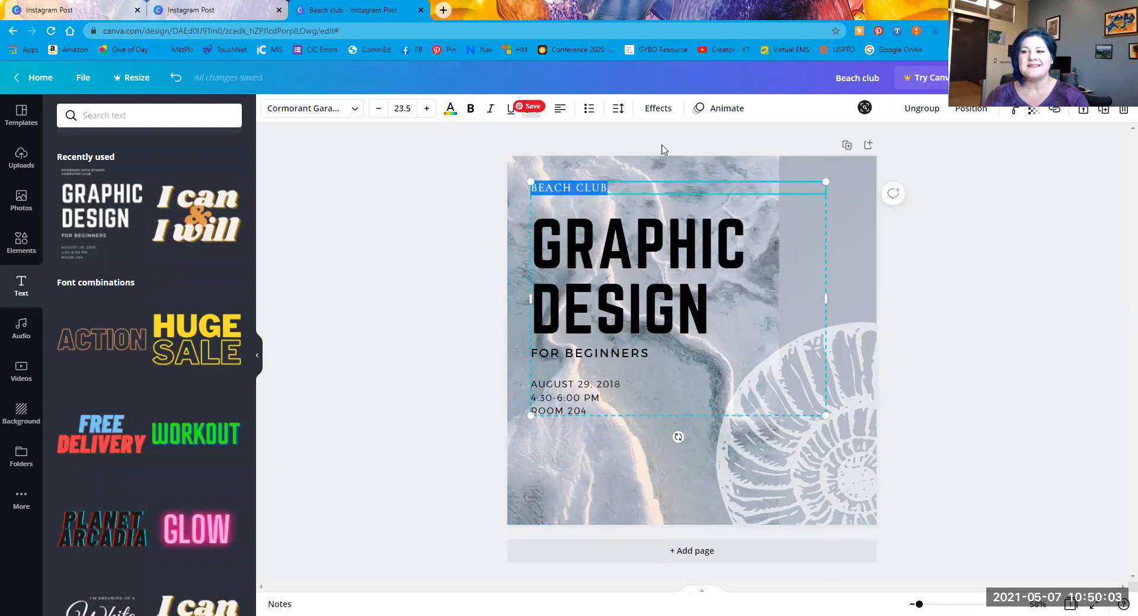
click(624, 197)
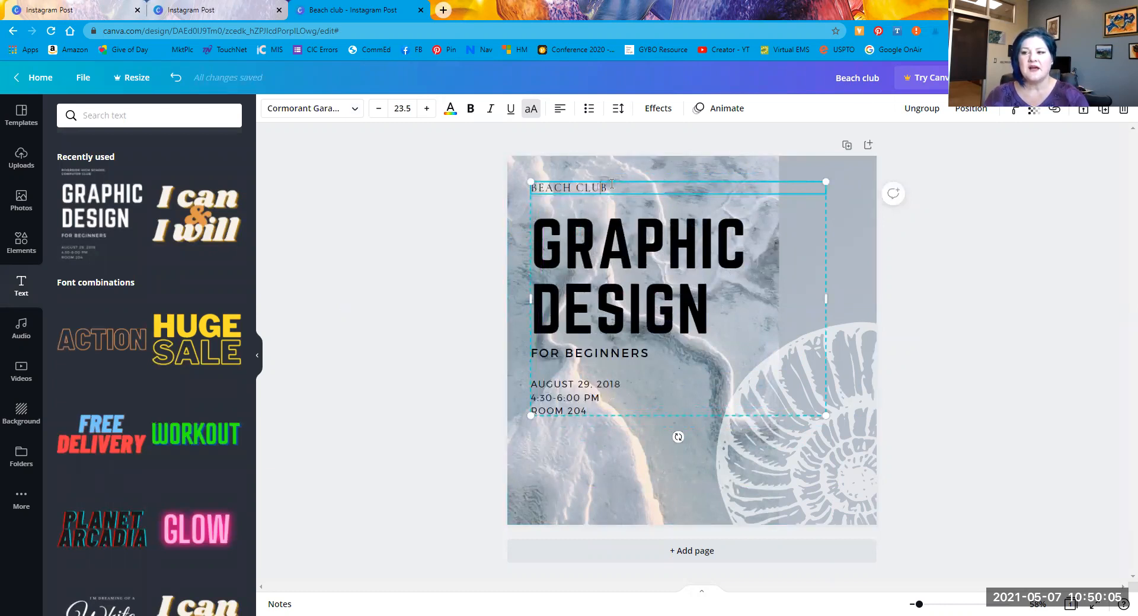
drag(611, 183, 498, 198)
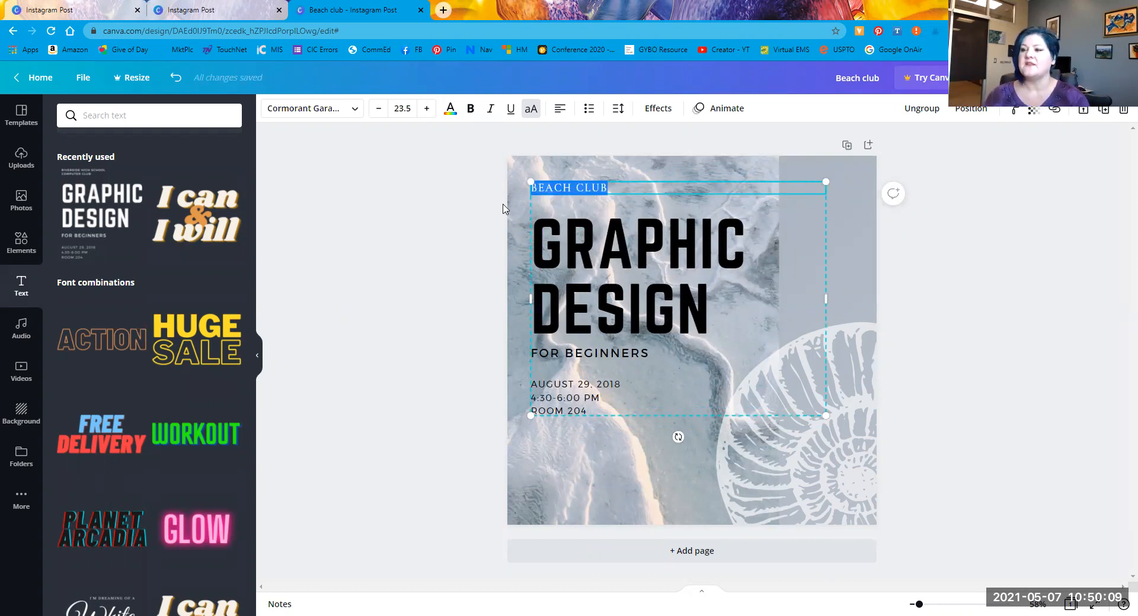
click(386, 357)
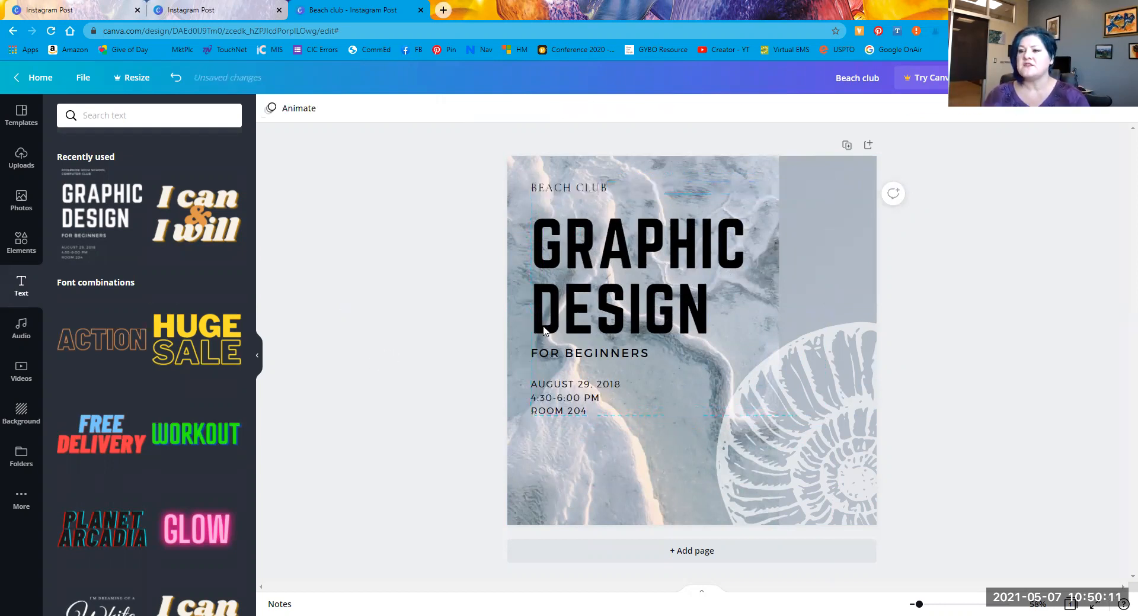
click(586, 304)
drag(674, 305, 698, 285)
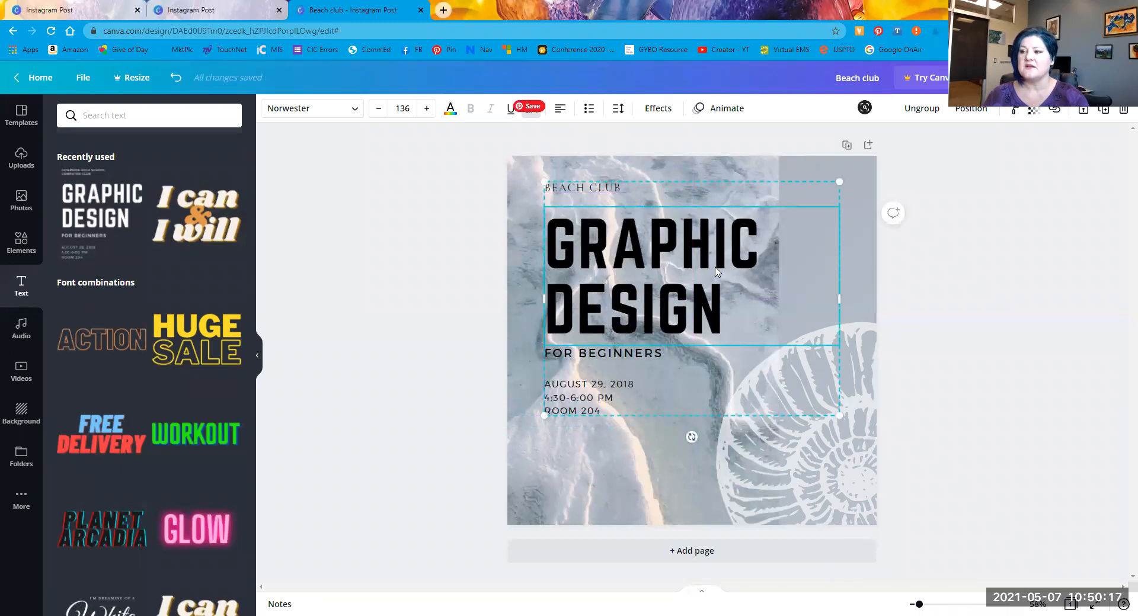
mouse_move(631, 276)
mouse_down()
mouse_move(614, 276)
mouse_move(625, 276)
mouse_up()
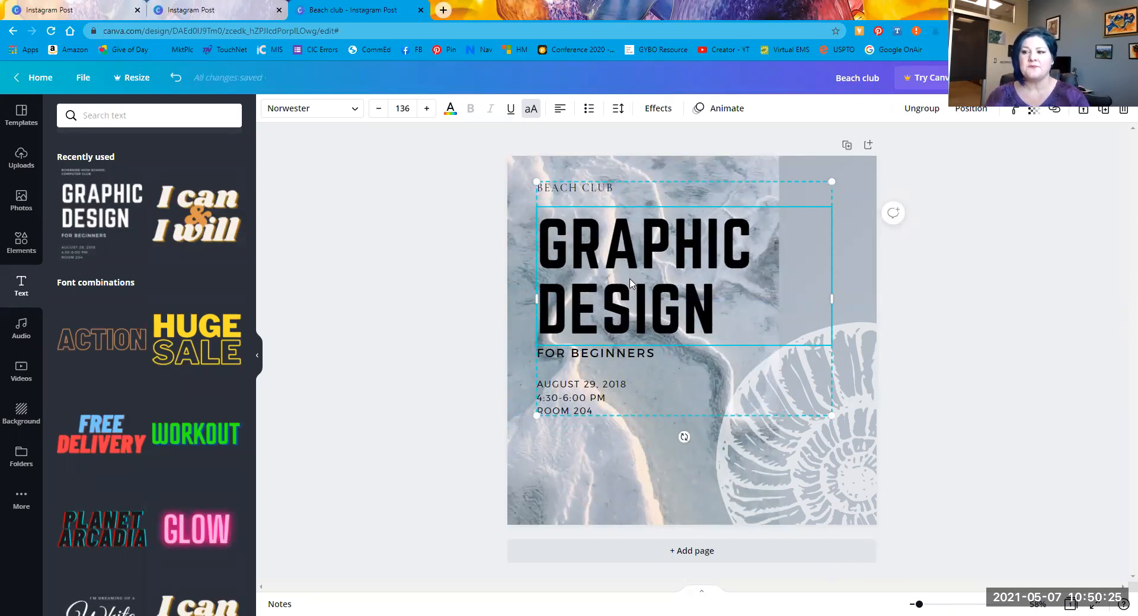
Step: Ungroup the text block and delete the FOR BEGINNERS line
right_click(631, 284)
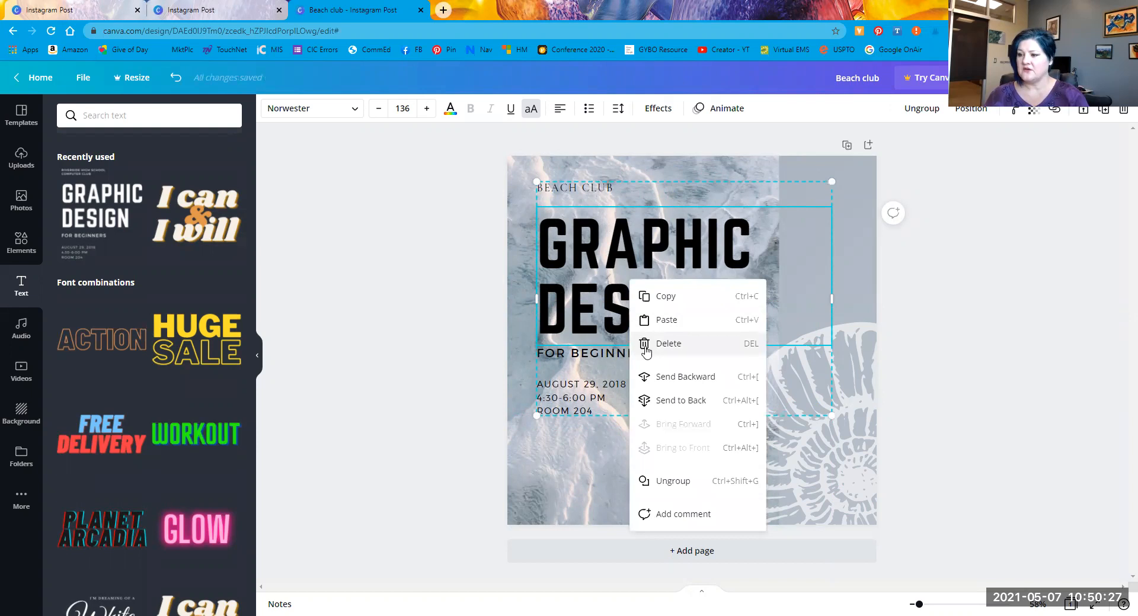
click(659, 482)
click(356, 342)
click(607, 354)
drag(606, 354, 739, 342)
key(Delete)
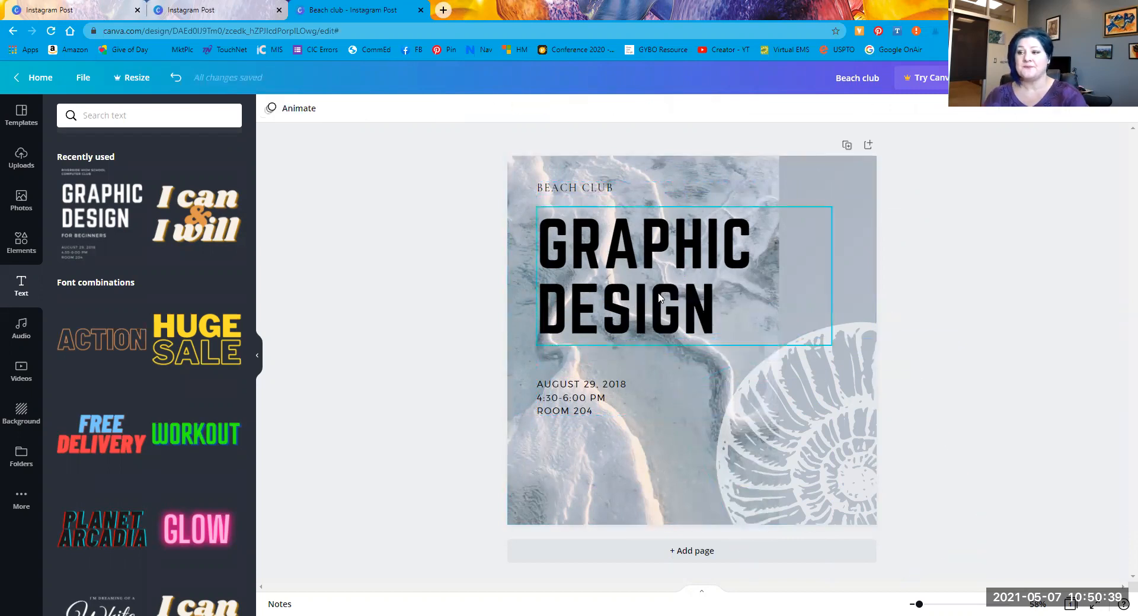
Step: Group BEACH CLUB, GRAPHIC DESIGN and the date lines together
click(660, 298)
click(577, 188)
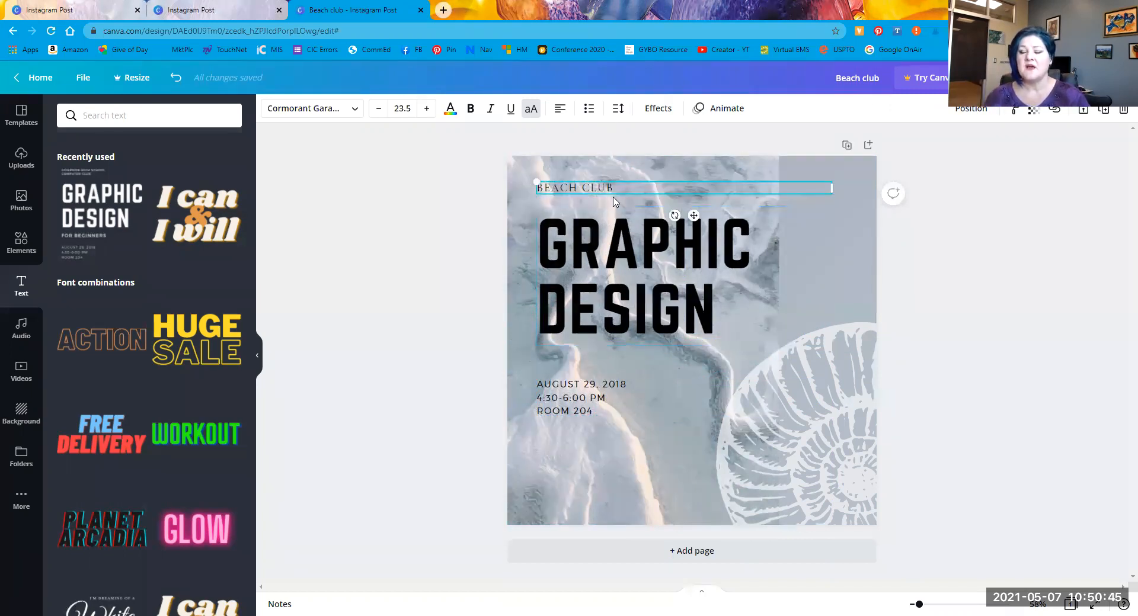
shift+click(618, 265)
shift+click(584, 398)
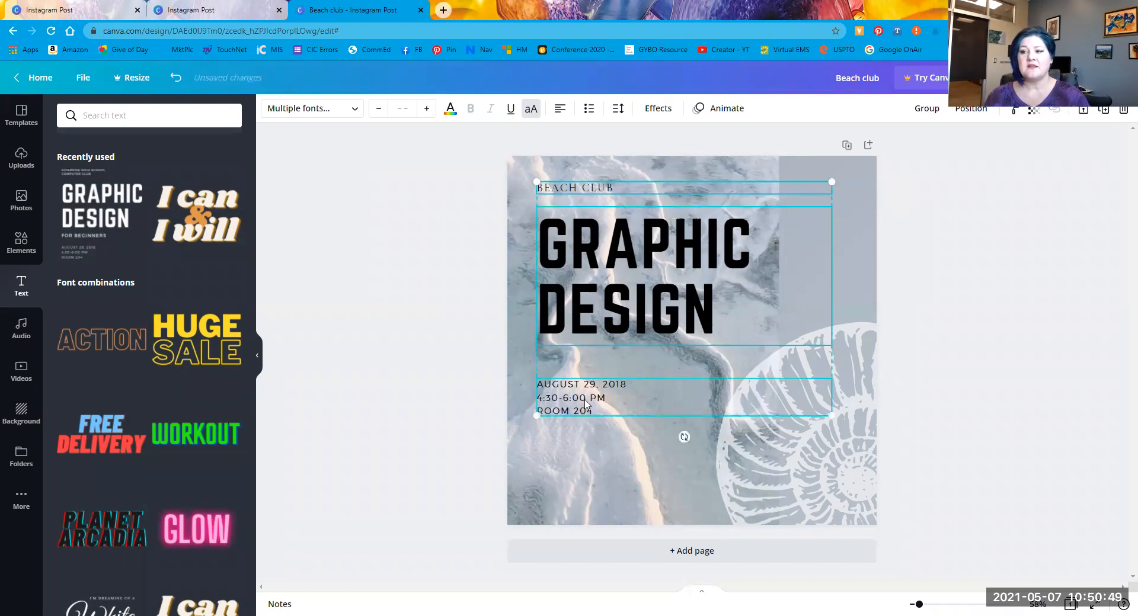
right_click(584, 312)
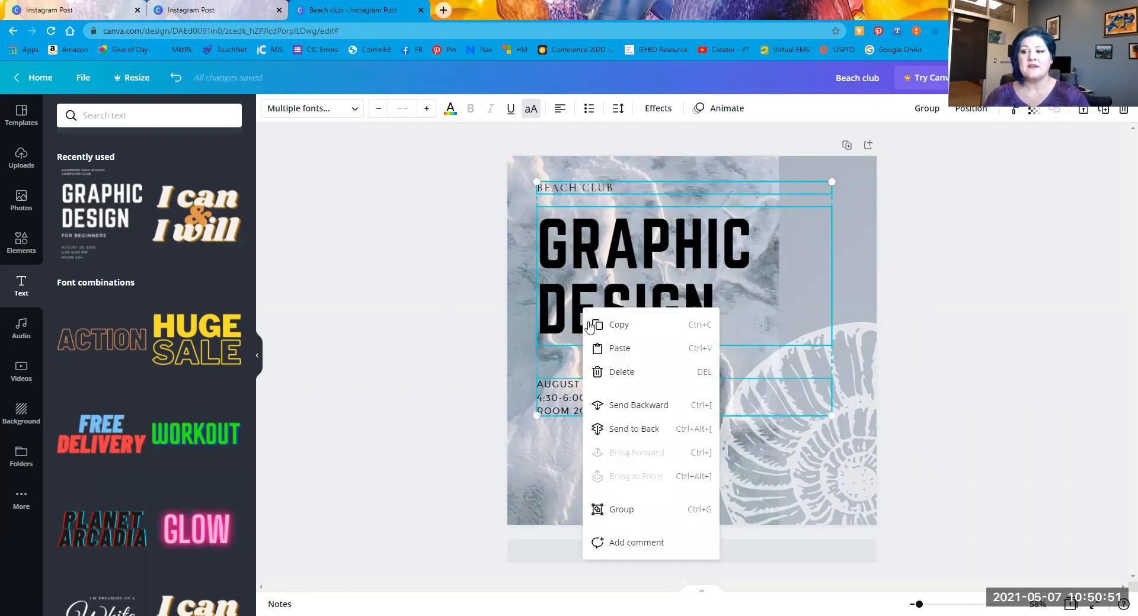
click(618, 511)
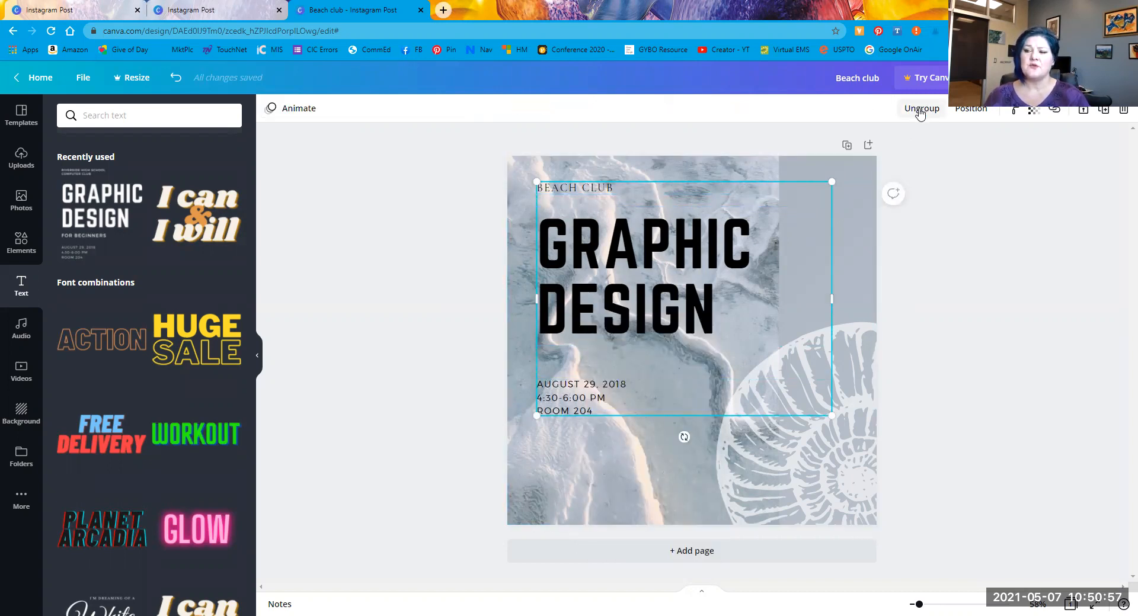
click(637, 315)
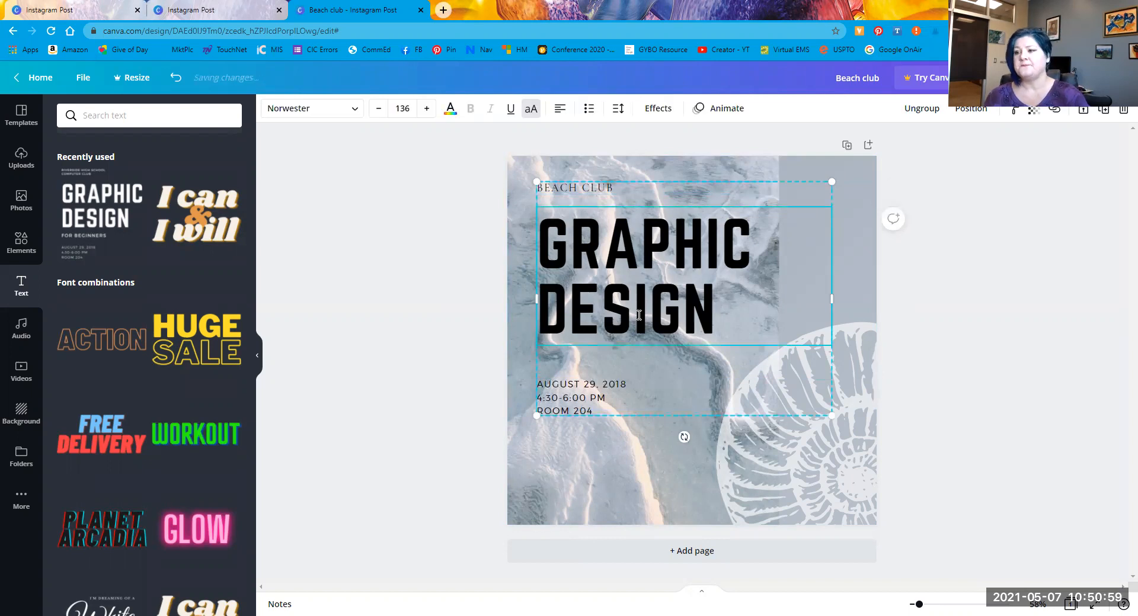
Step: Keep GRAPHIC DESIGN in Norwester and nudge the grouped text slightly to the right
double_click(637, 314)
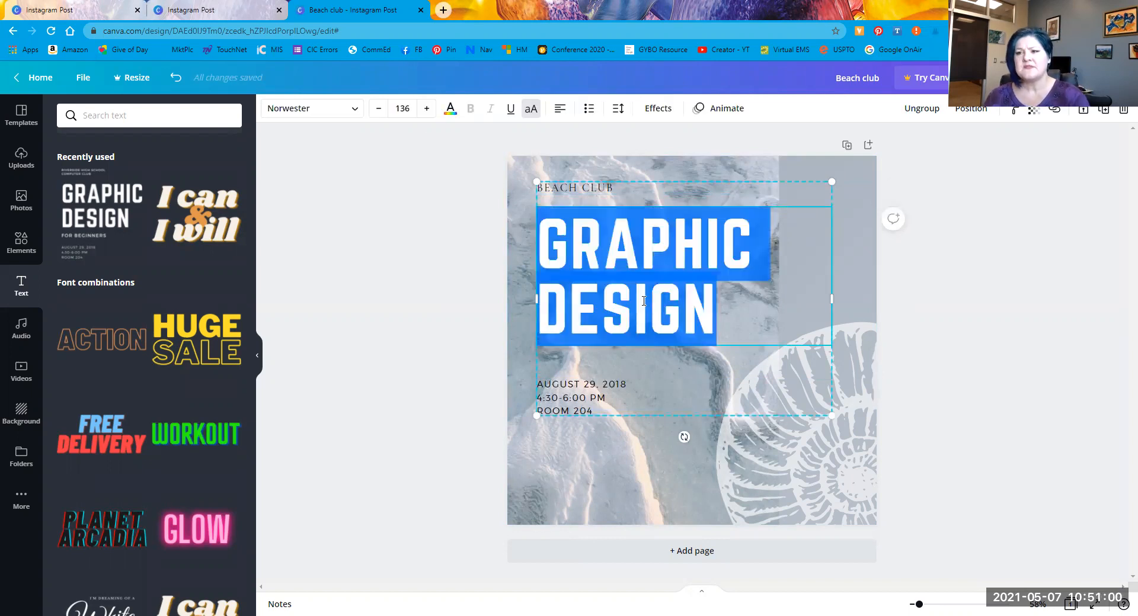
click(356, 112)
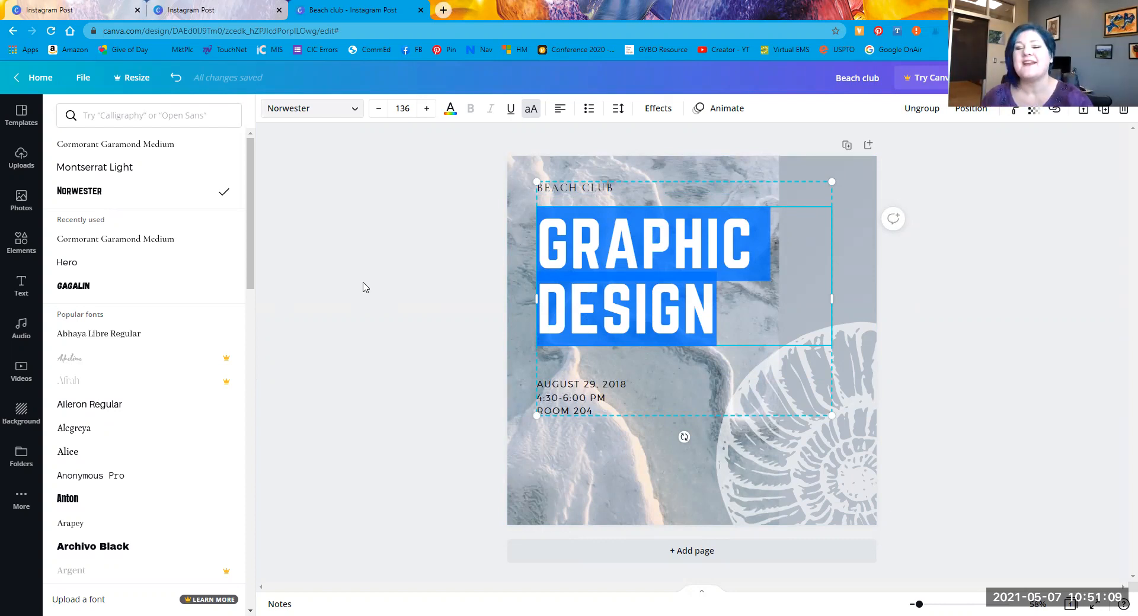
click(351, 109)
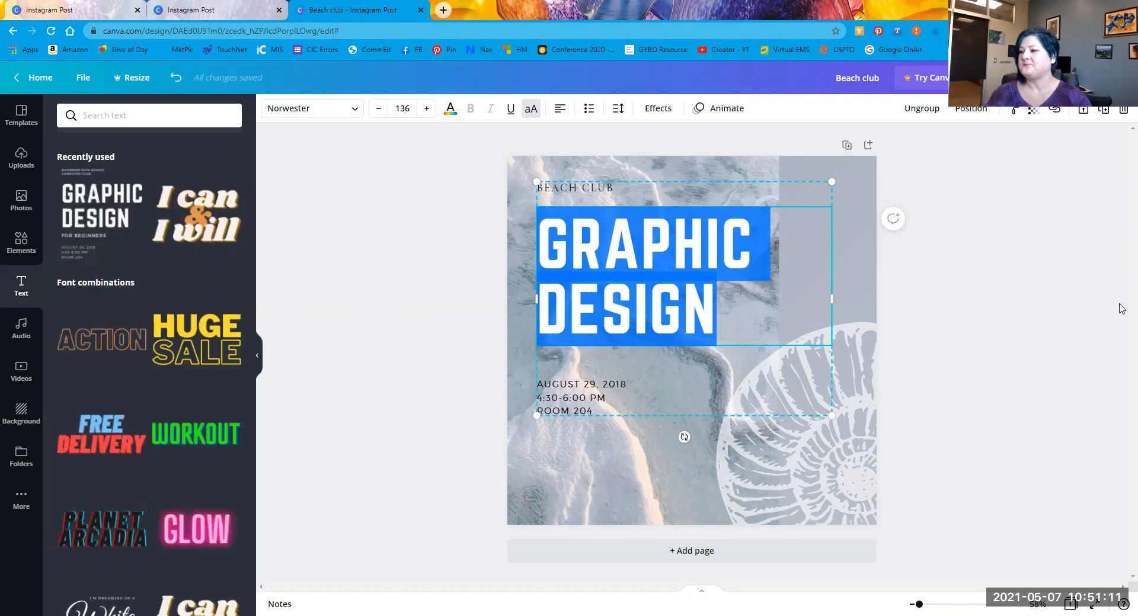
click(482, 322)
click(683, 315)
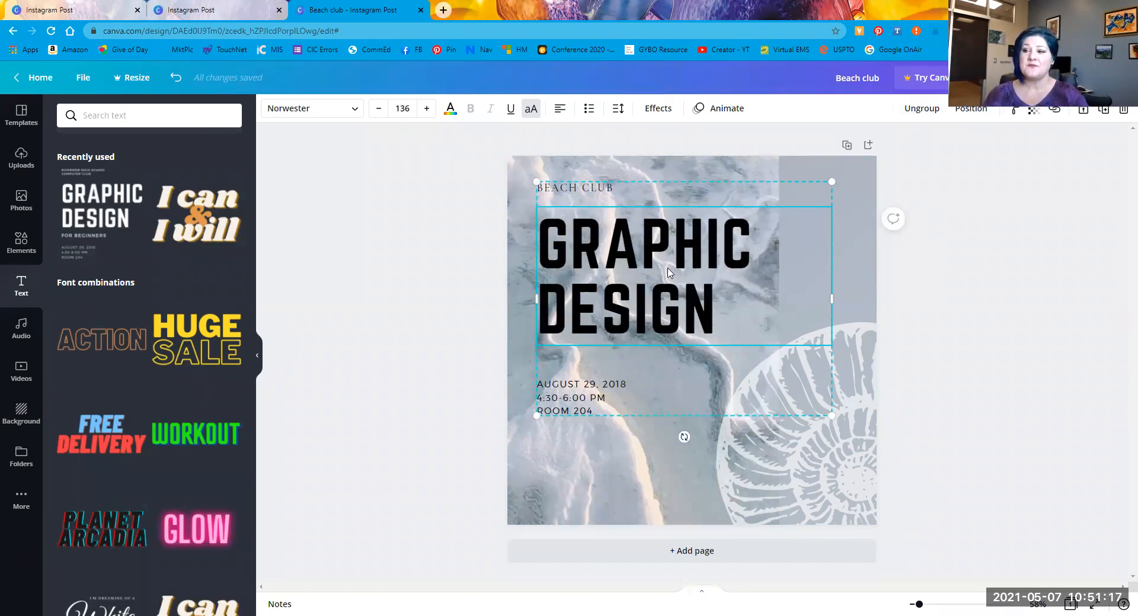
drag(622, 267, 657, 261)
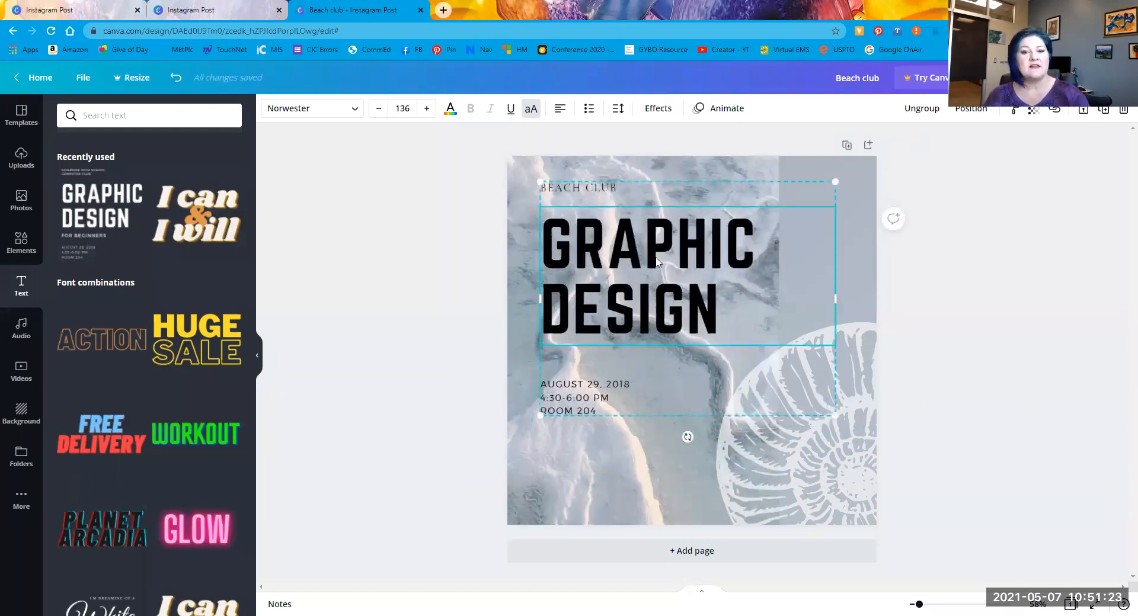
Step: Ungroup the text and align GRAPHIC DESIGN left beneath BEACH CLUB, just above the dates
right_click(652, 261)
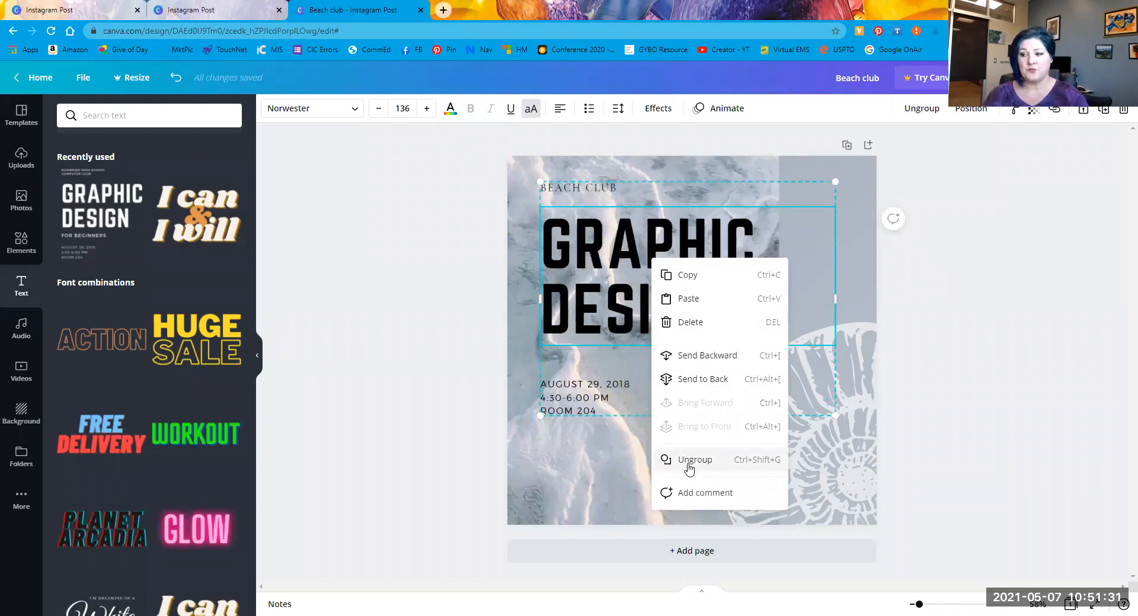
click(687, 461)
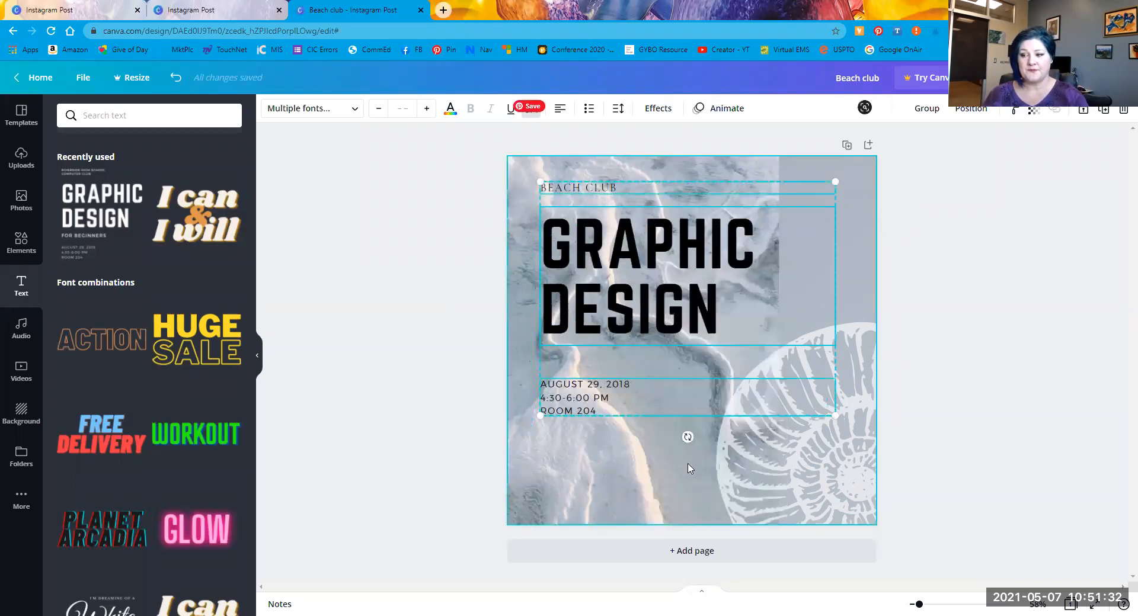
click(643, 293)
drag(646, 323, 642, 291)
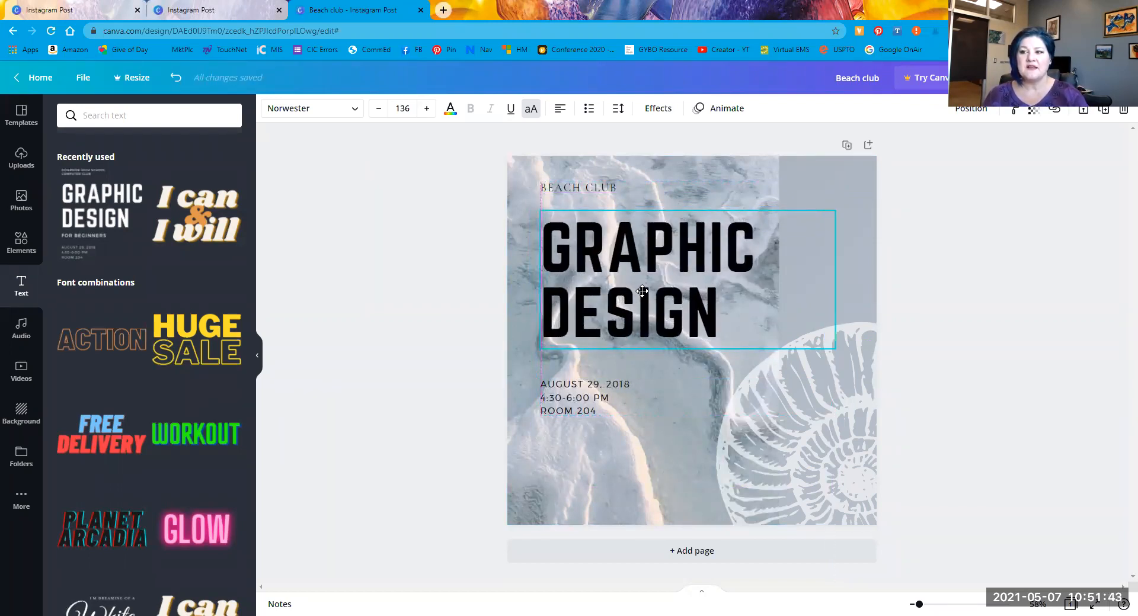
drag(641, 291, 642, 292)
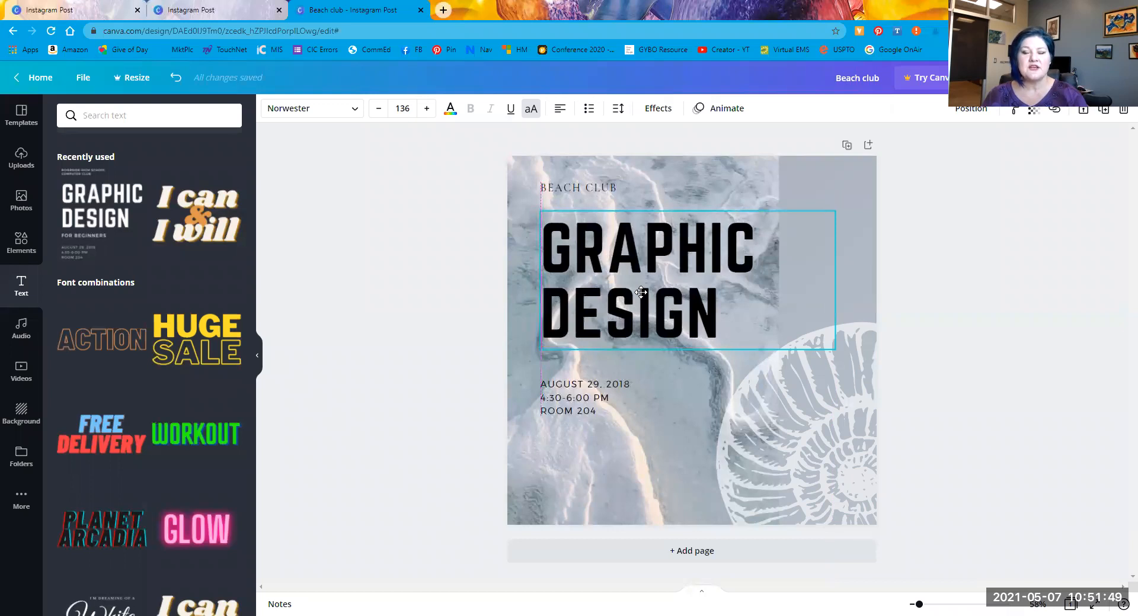
mouse_move(642, 292)
mouse_down()
mouse_move(442, 320)
mouse_move(483, 299)
mouse_move(644, 297)
mouse_move(643, 284)
mouse_up()
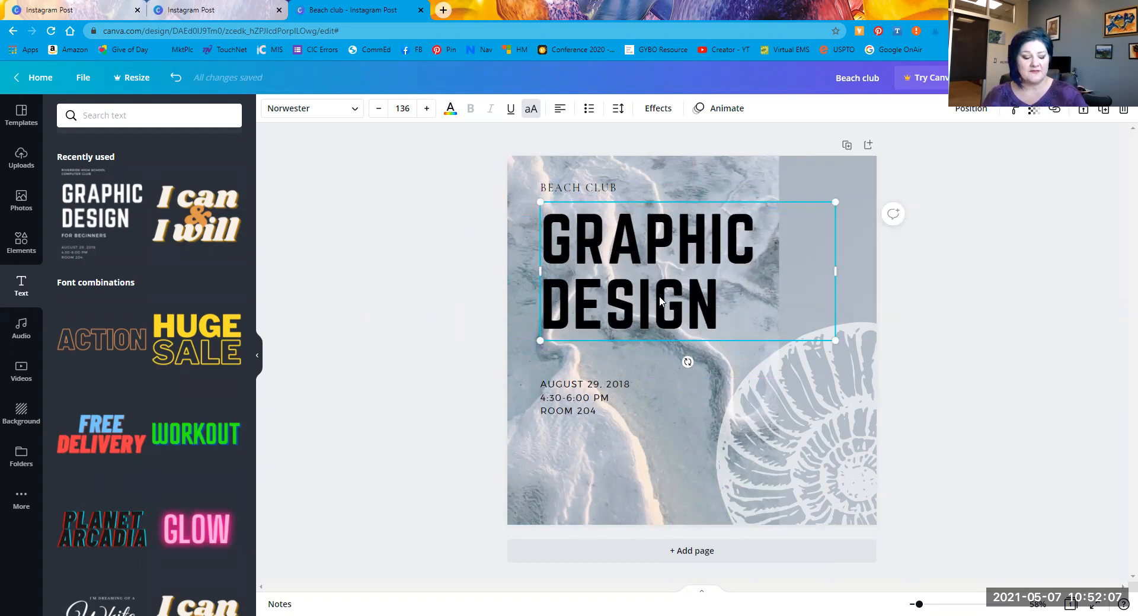
Step: Regroup BEACH CLUB, GRAPHIC DESIGN and the date lines and place the block top-left
shift+click(595, 189)
shift+click(563, 405)
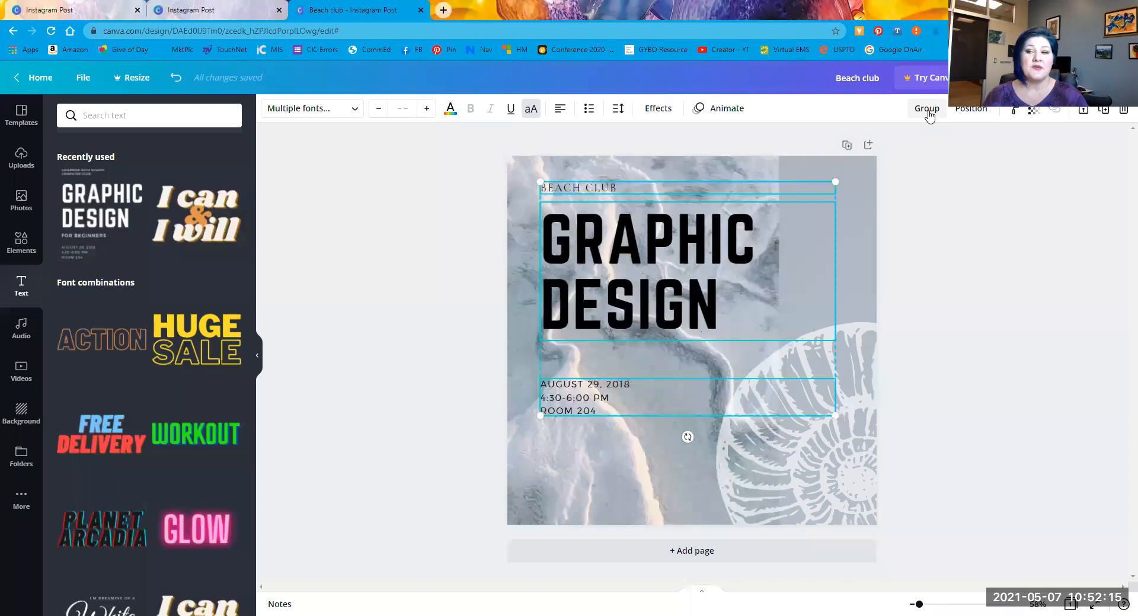
right_click(674, 266)
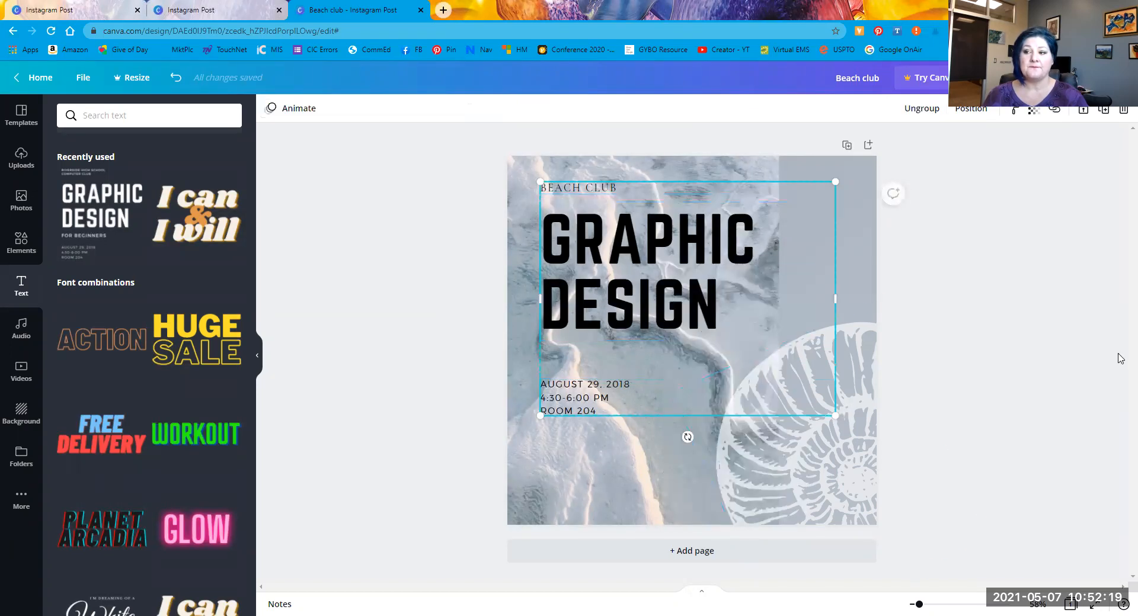
drag(575, 222, 609, 247)
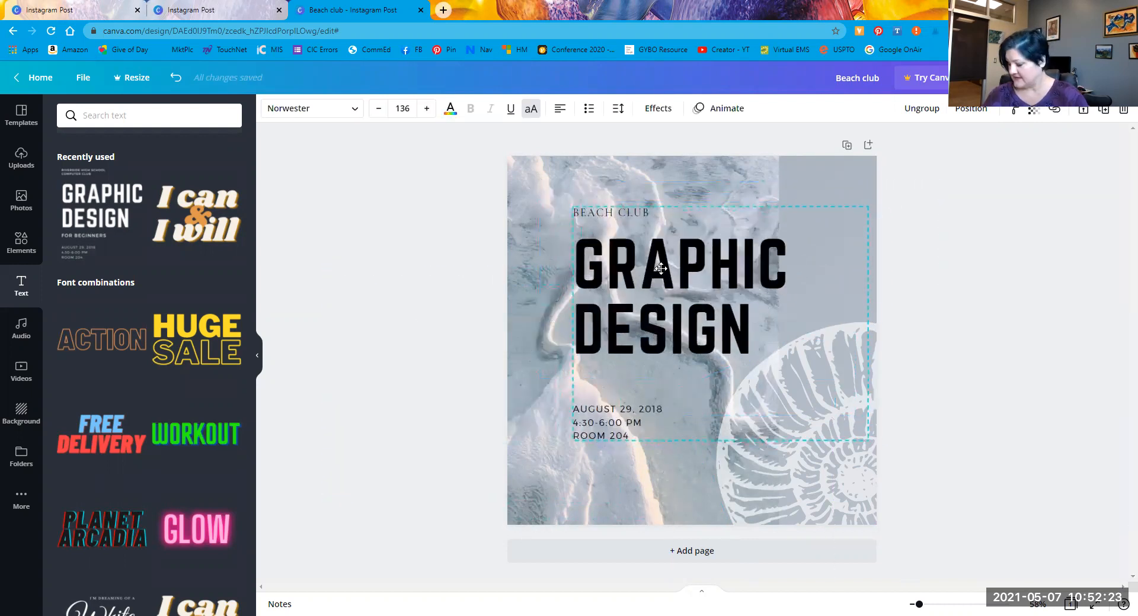
drag(686, 263, 649, 244)
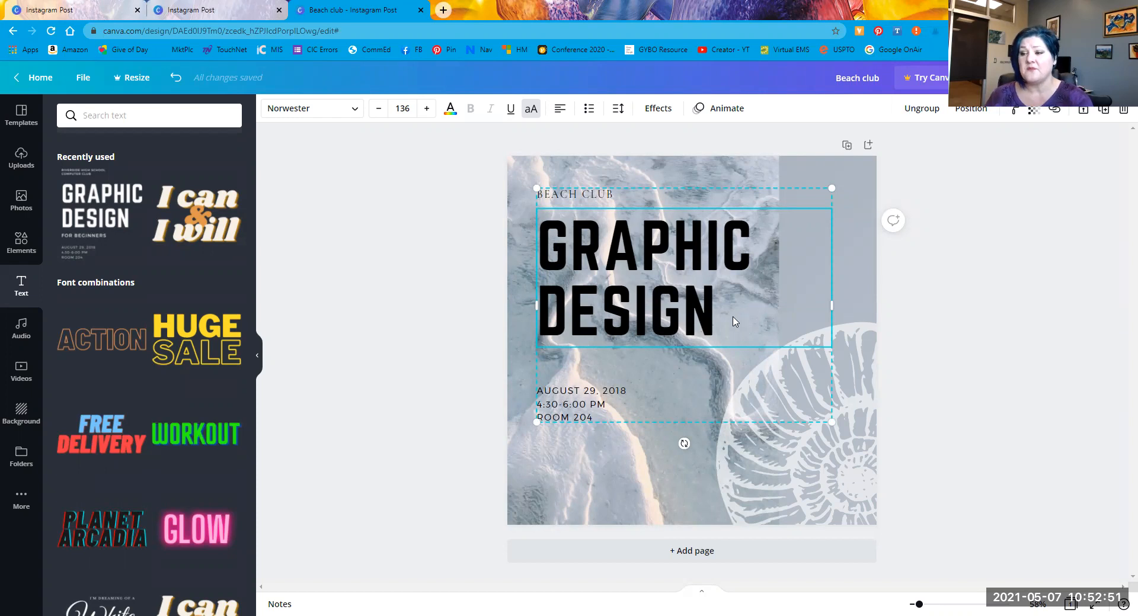
Step: Delete the GRAPHIC DESIGN title along with the BEACH CLUB and date text
key(Delete)
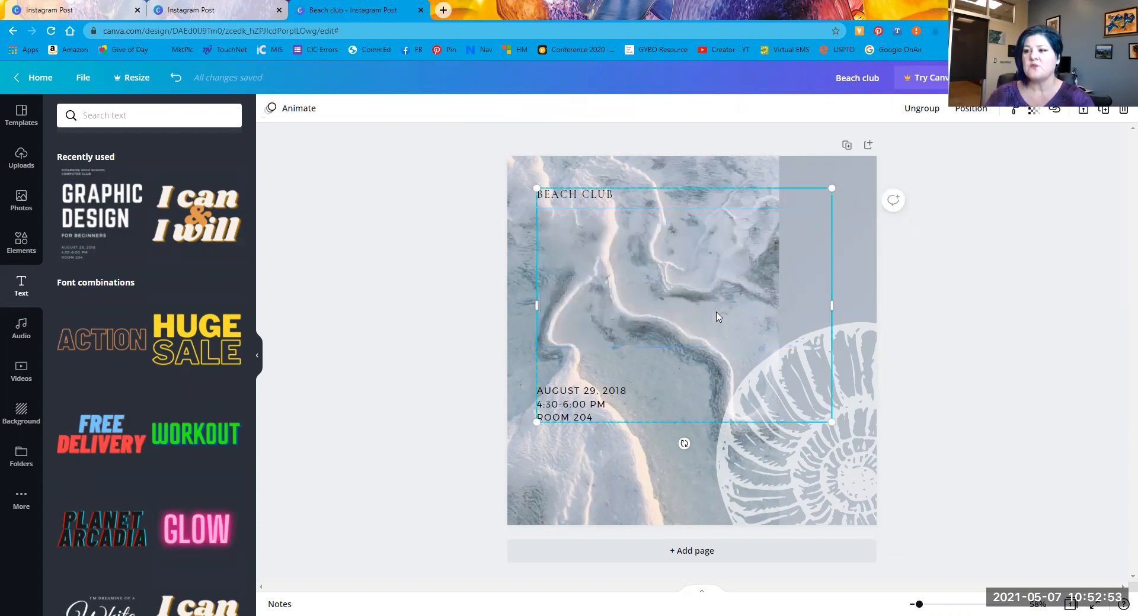
key(Delete)
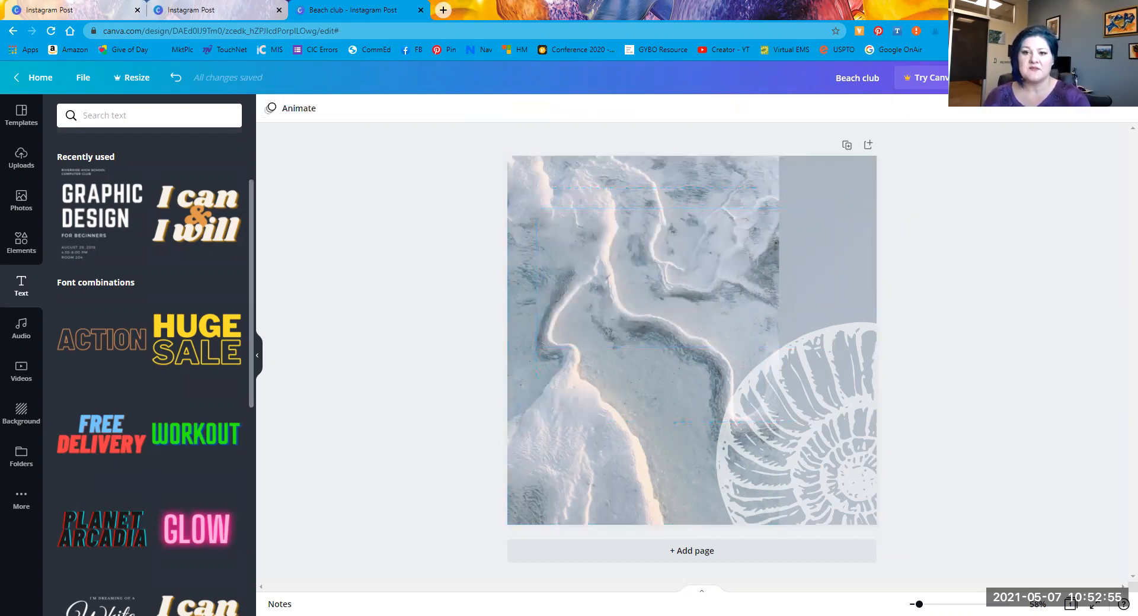
scroll(119, 202, up, 2)
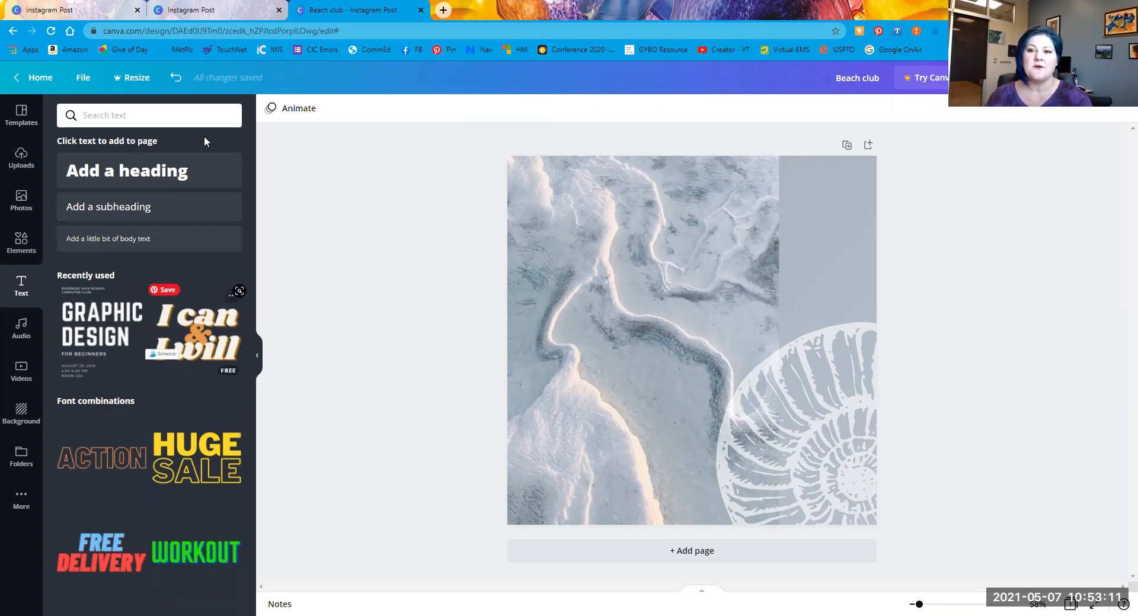
Step: Add an 'Add a heading' text box and set its font to Bukhari Script
drag(99, 172, 230, 192)
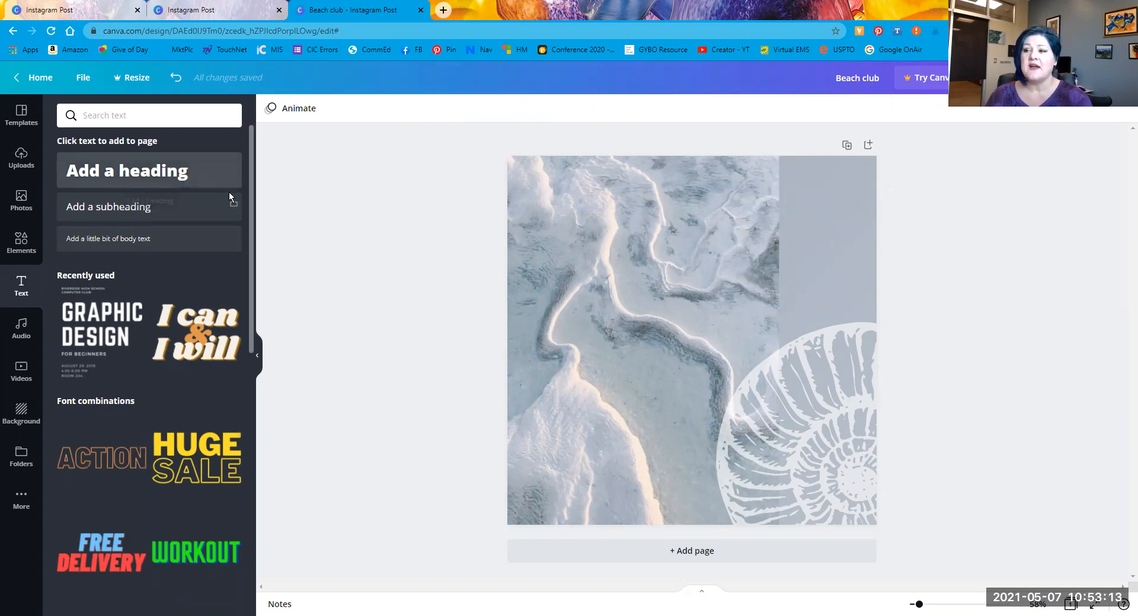
drag(593, 207, 593, 207)
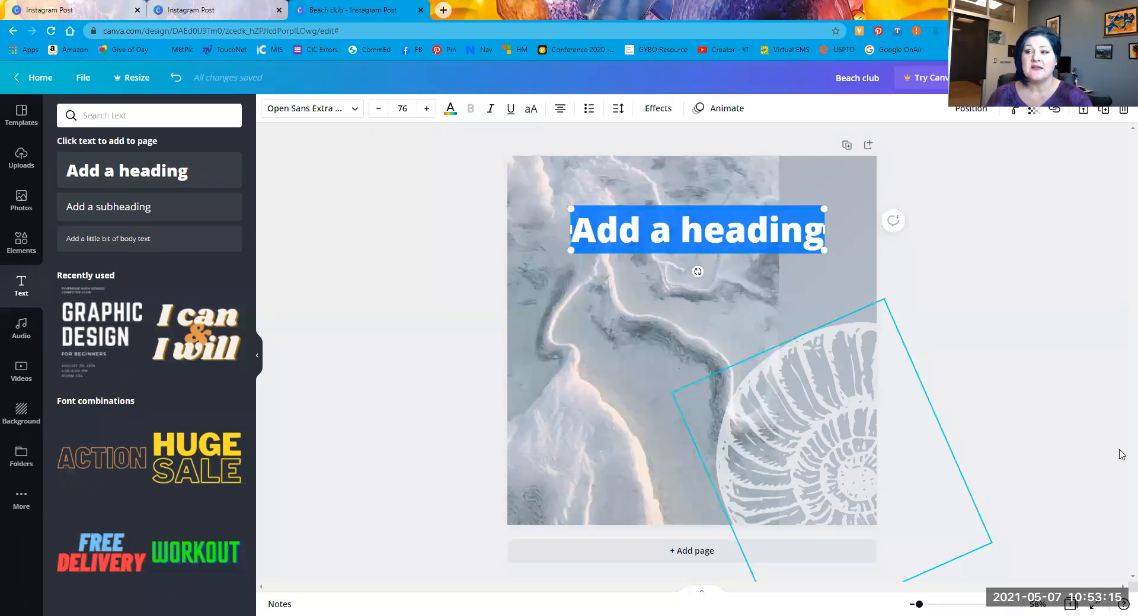
click(355, 110)
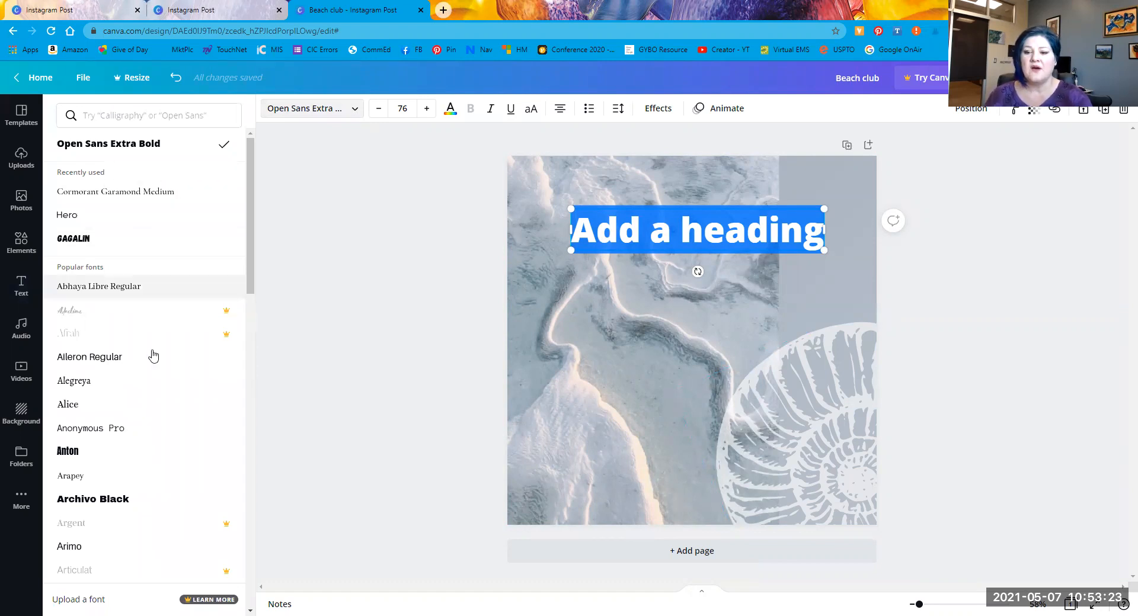
scroll(141, 393, down, 2)
scroll(141, 393, down, 4)
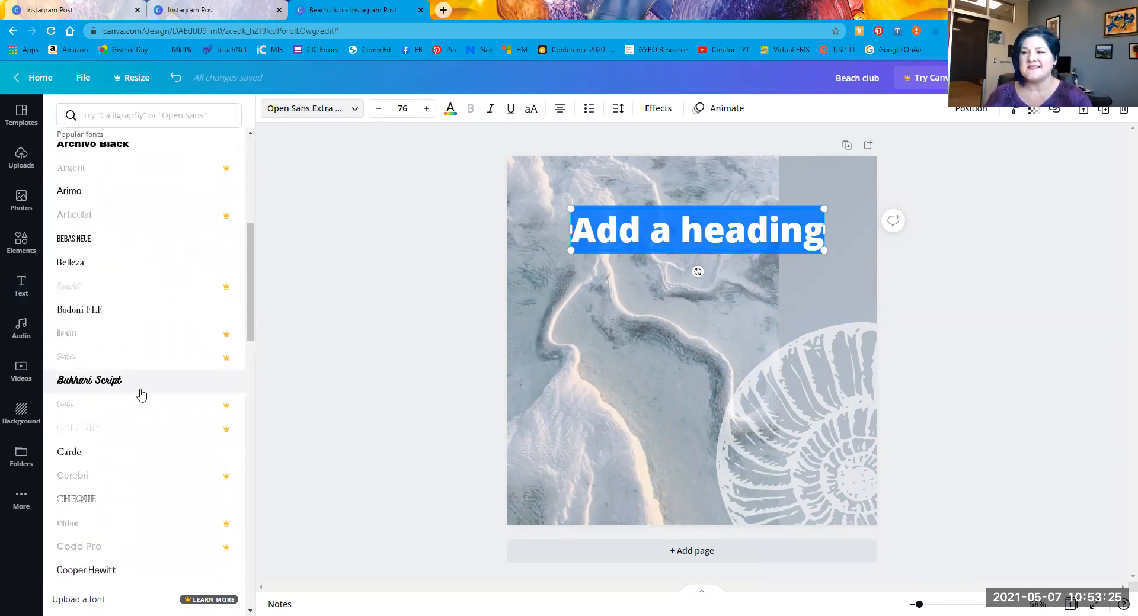
click(135, 390)
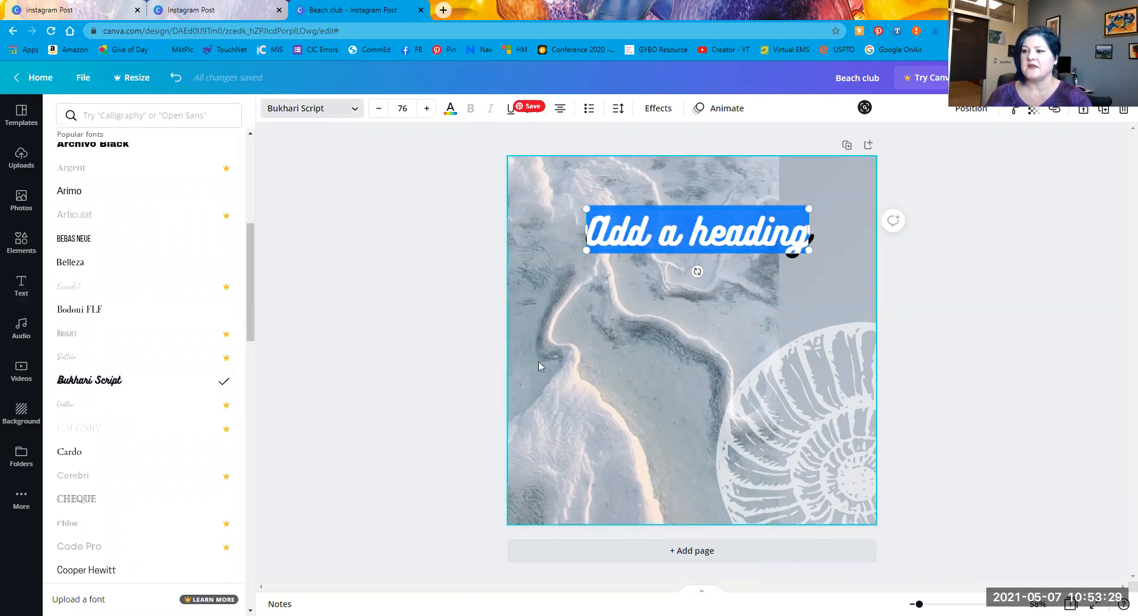
click(1041, 337)
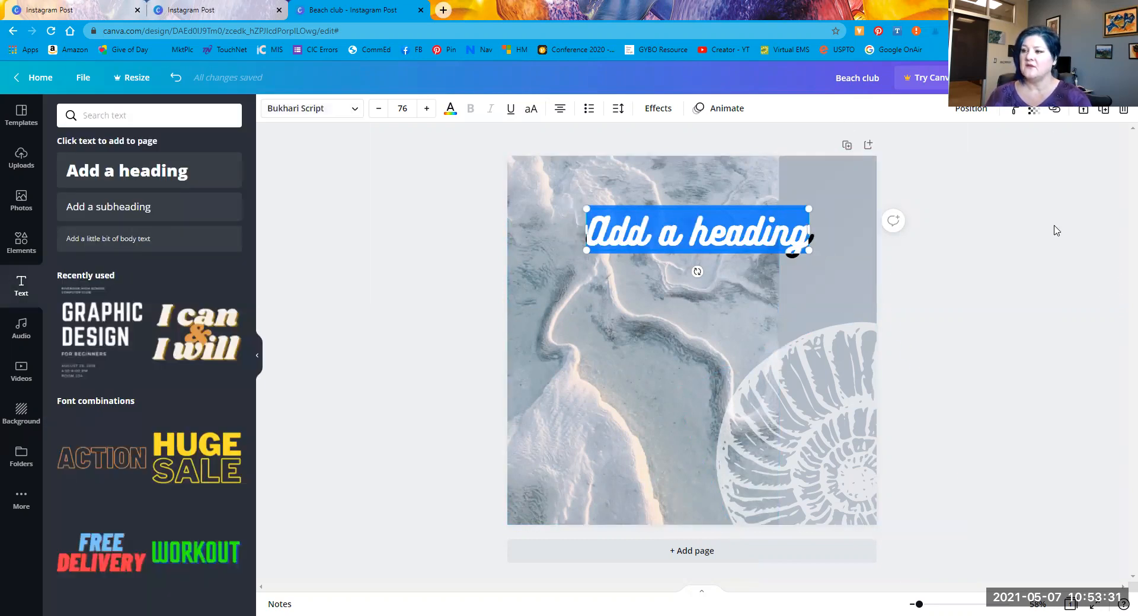
key(Escape)
Step: Move the heading to the top of the post and enlarge it to about size 98
drag(632, 202, 599, 164)
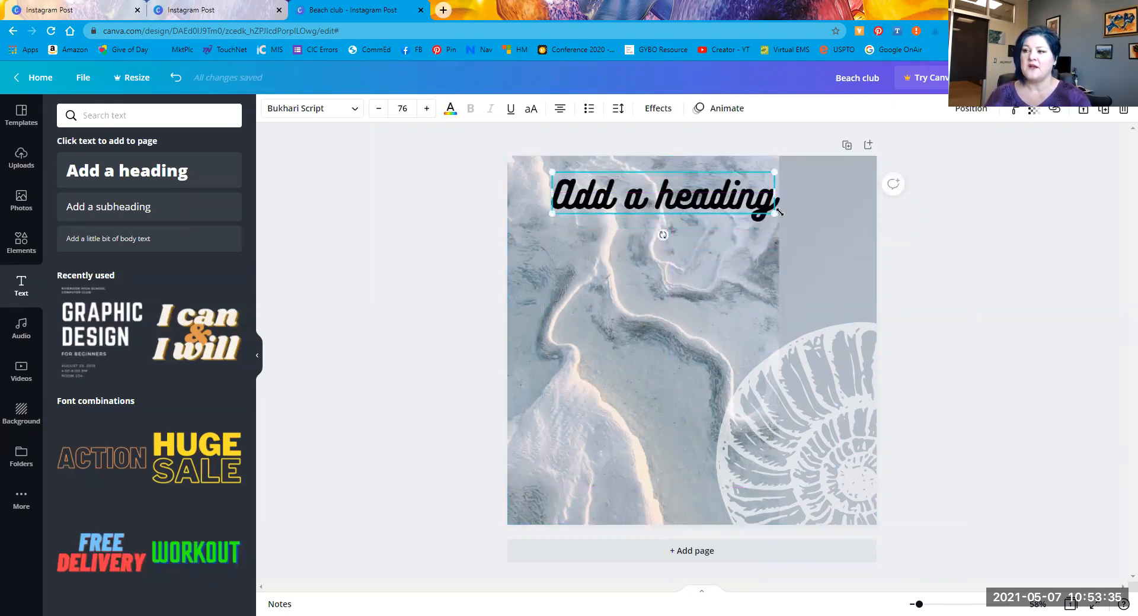
drag(771, 216, 831, 223)
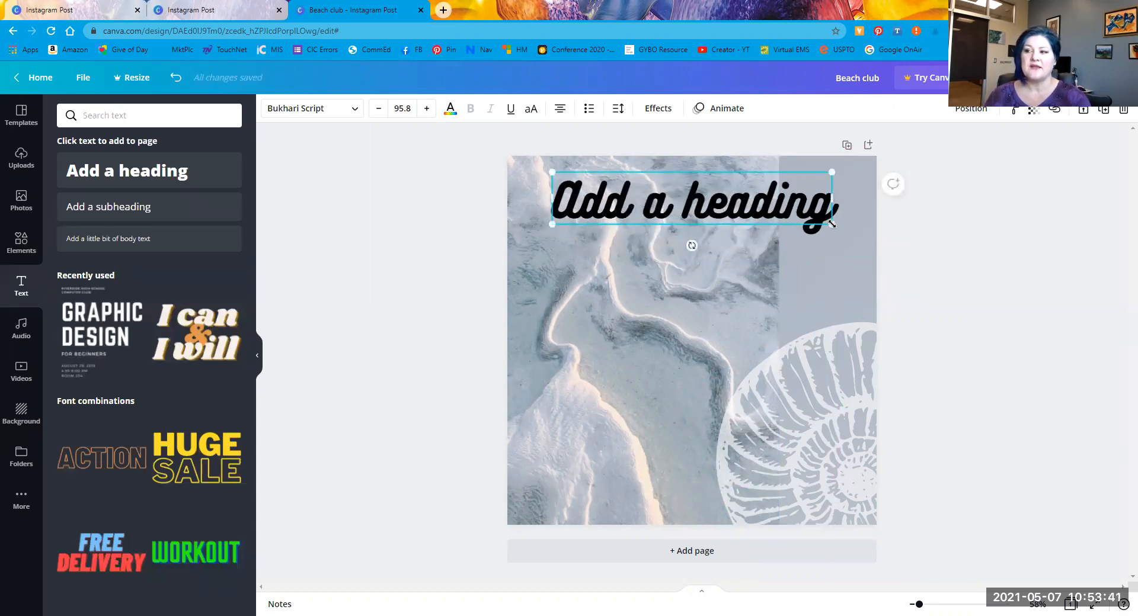
drag(842, 235, 824, 266)
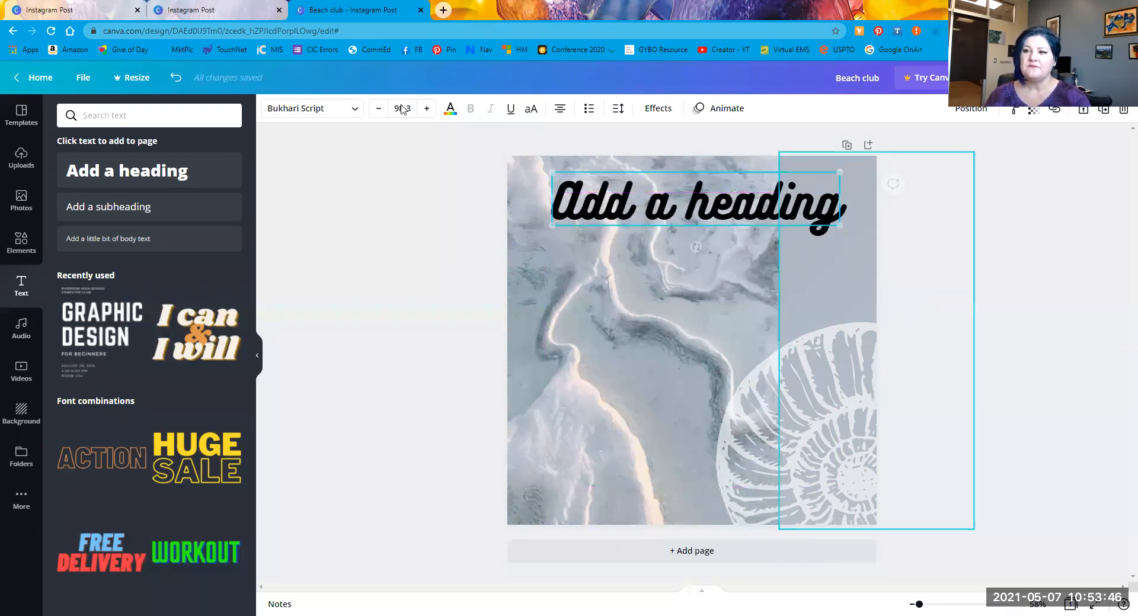
Step: After trying grey, red, coral, yellow and photo swatches, set the script heading to white, with no underline
click(449, 111)
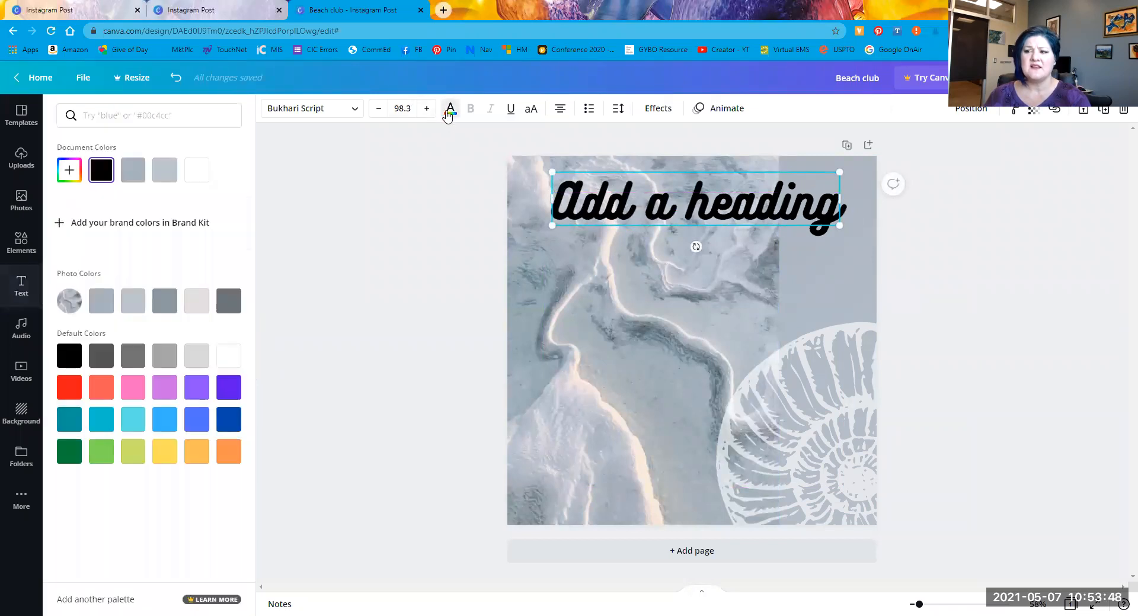
click(228, 302)
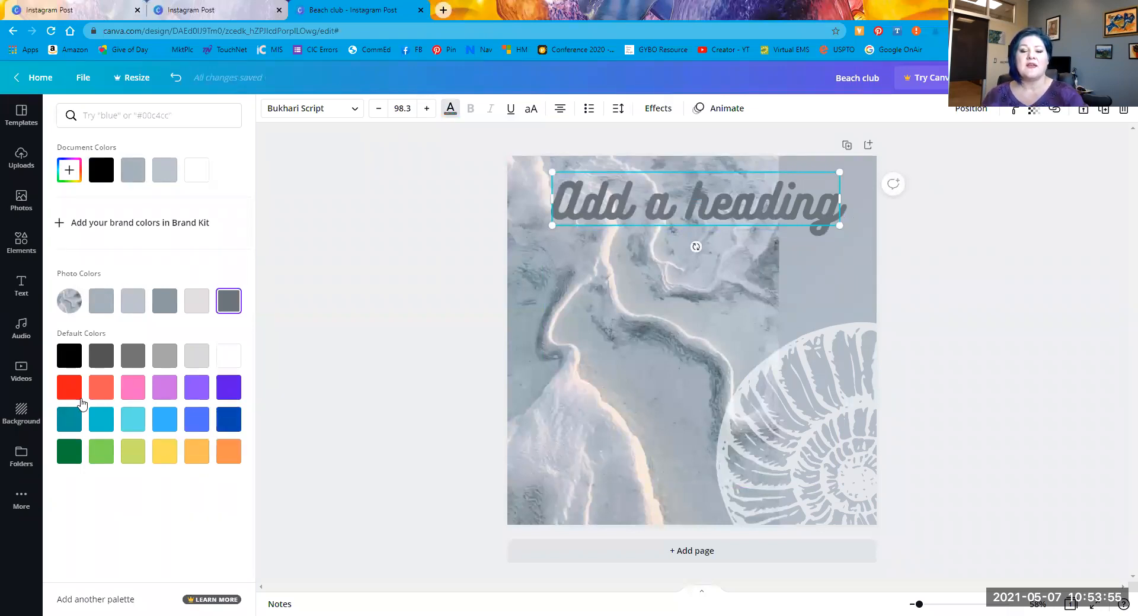
click(69, 388)
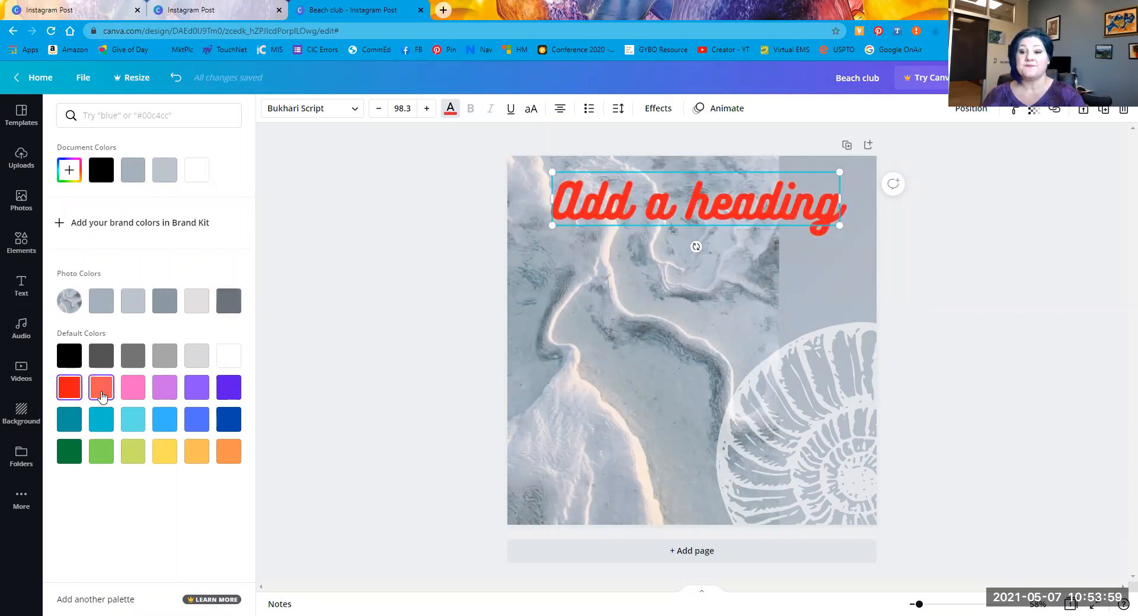
click(101, 388)
click(160, 459)
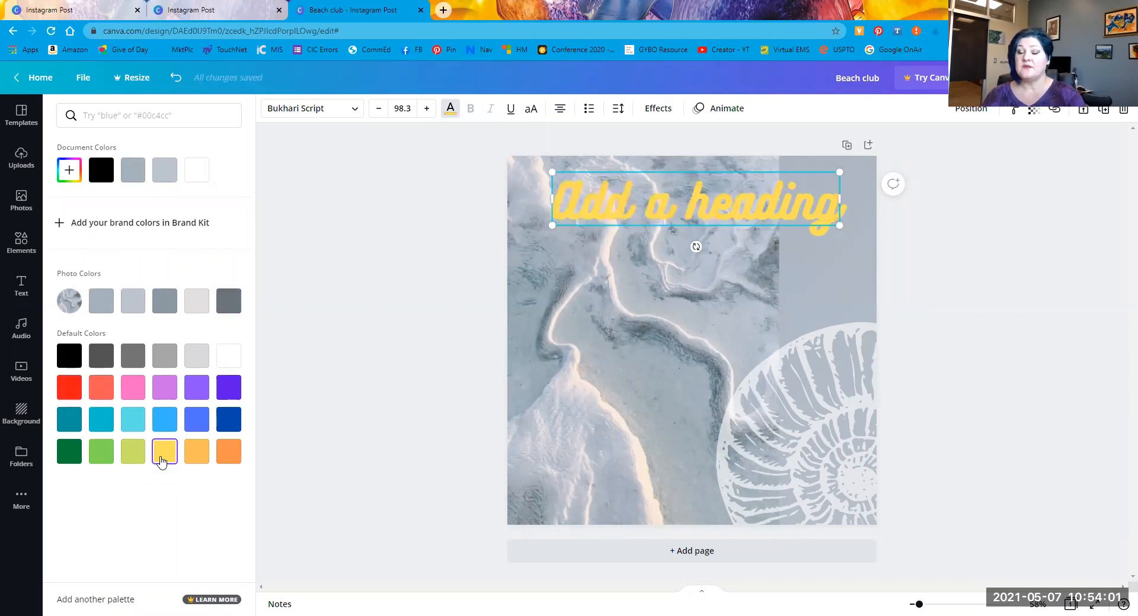
click(193, 358)
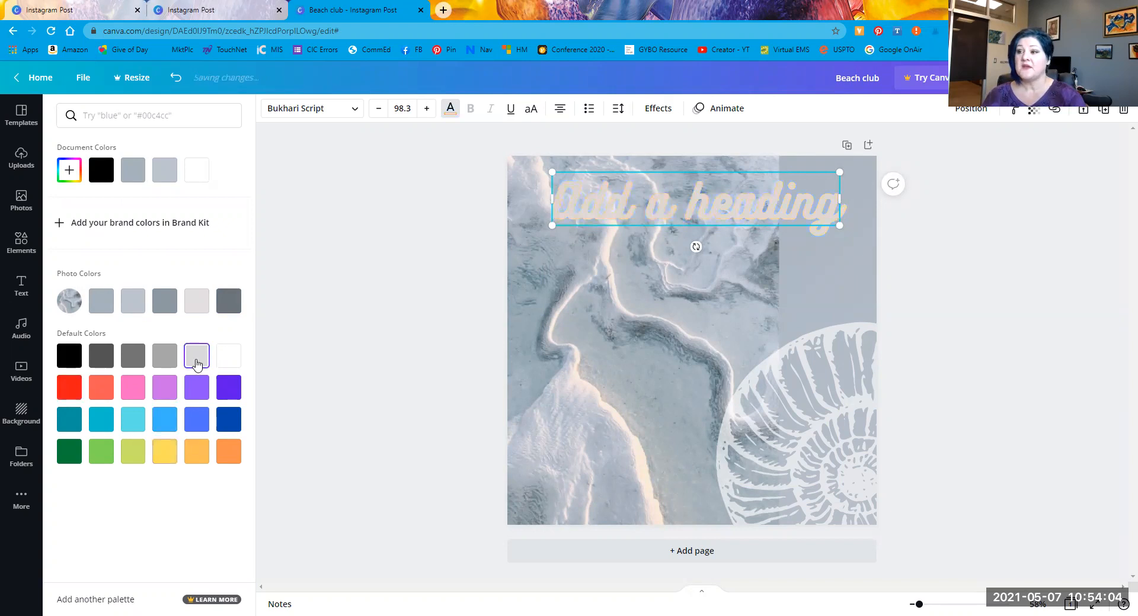
click(133, 300)
click(228, 300)
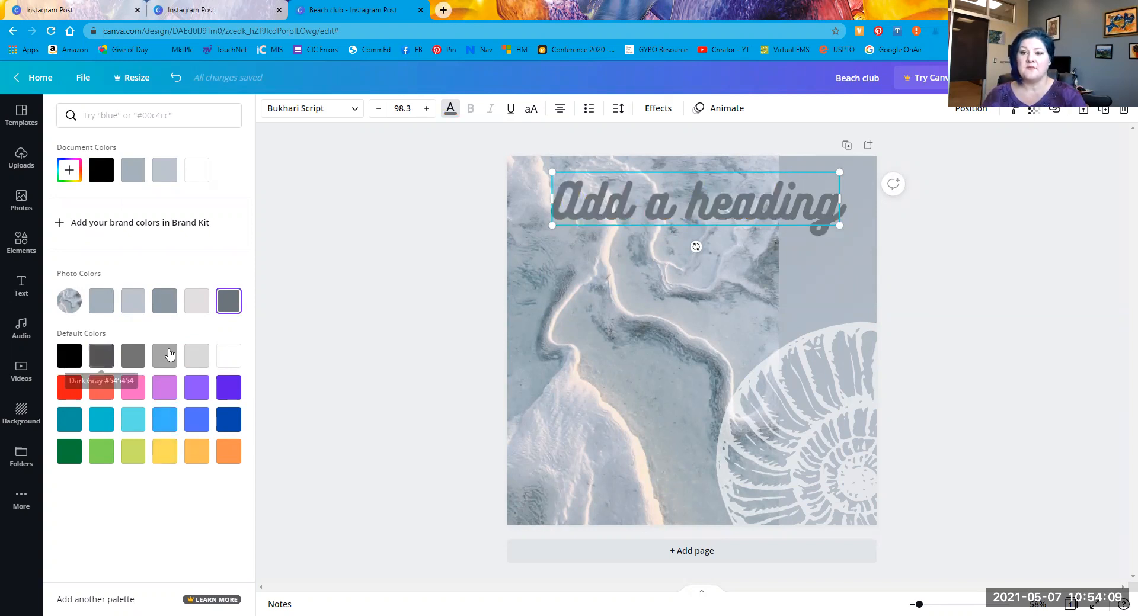
click(228, 358)
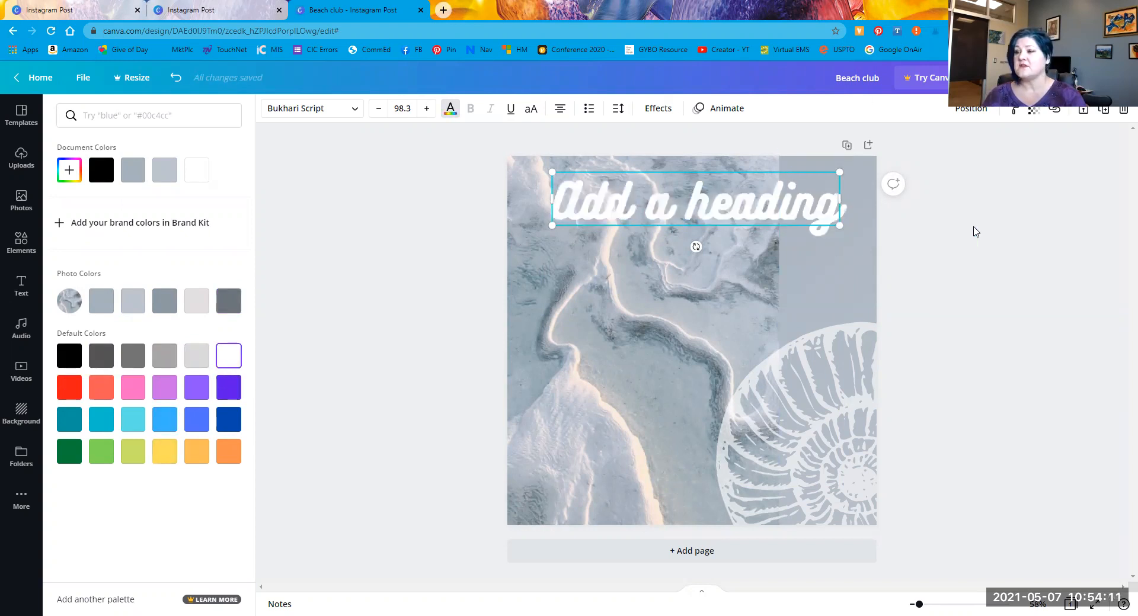
key(Escape)
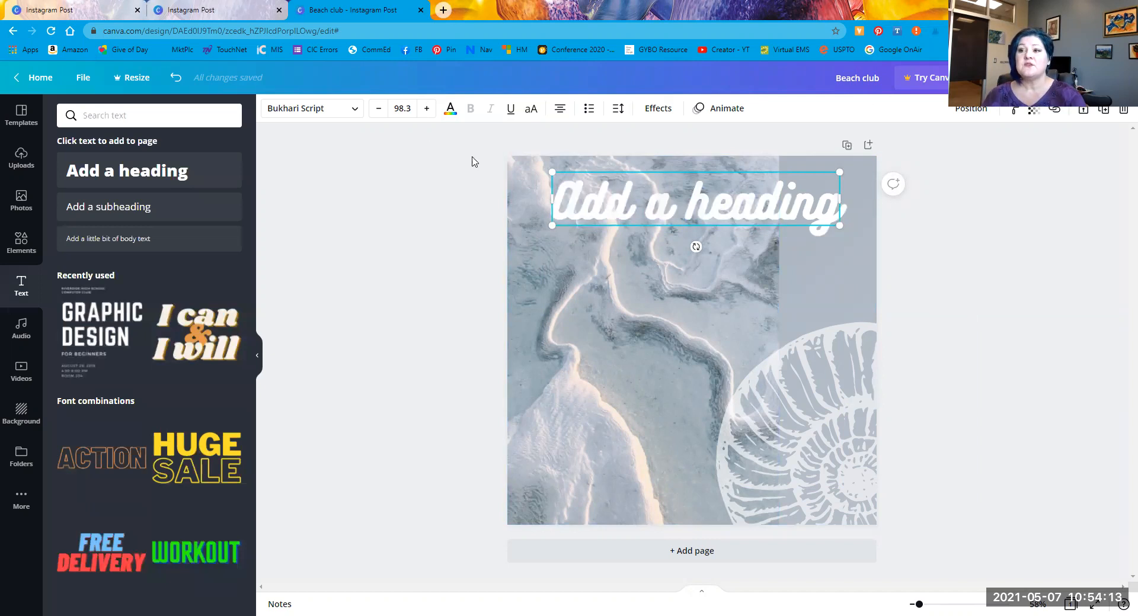
click(509, 112)
click(509, 112)
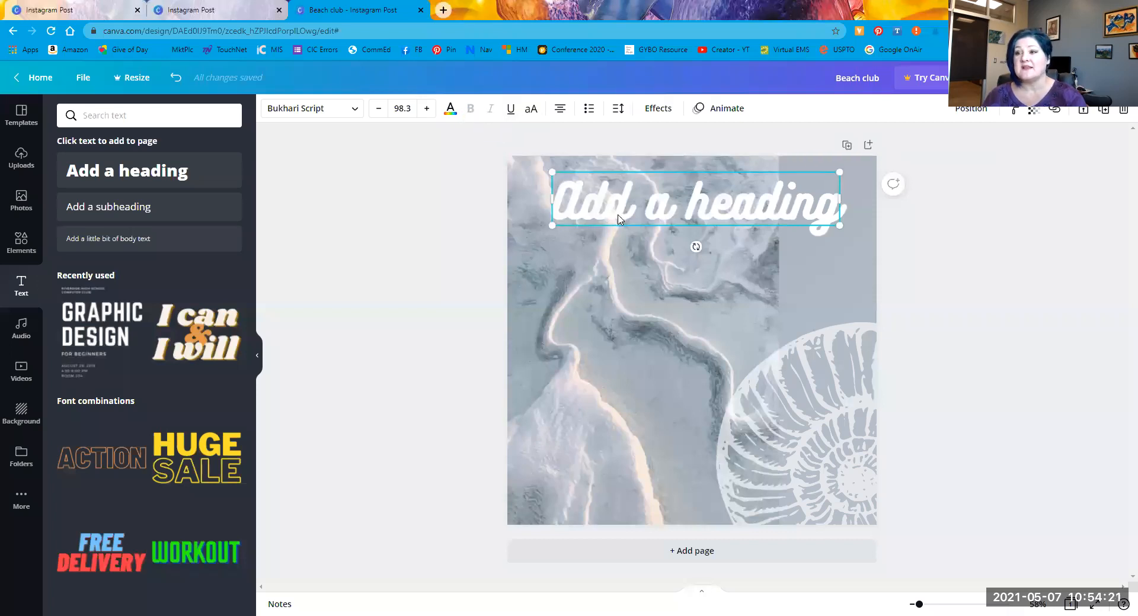
Step: Change the heading font to Horizon so it shows bold capitals 'ADD A HEADING' over two lines
click(353, 109)
scroll(166, 347, down, 4)
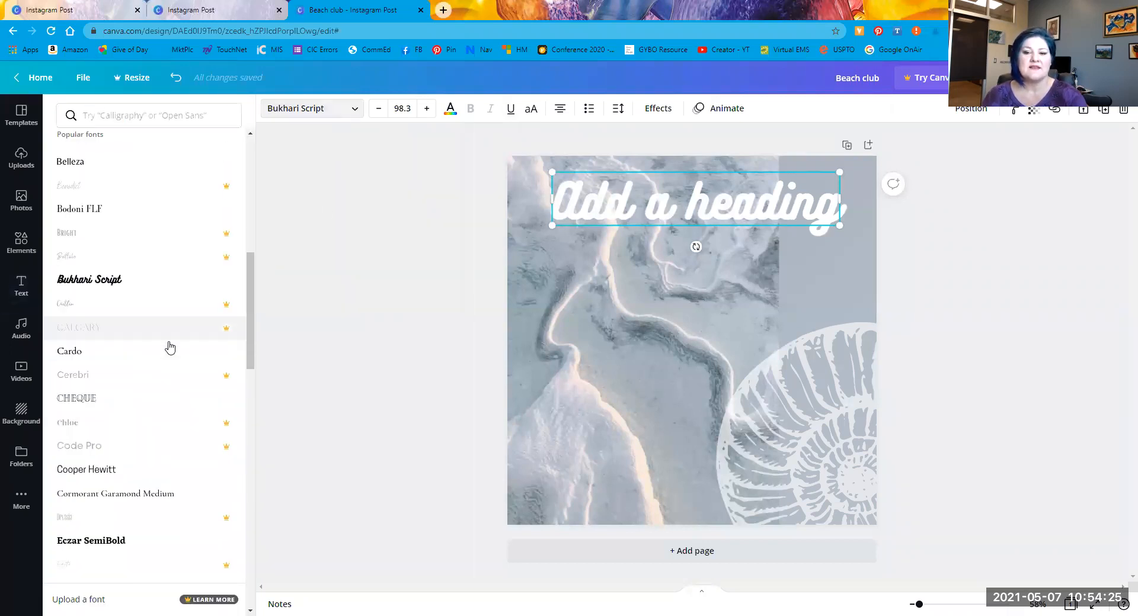
scroll(149, 437, down, 3)
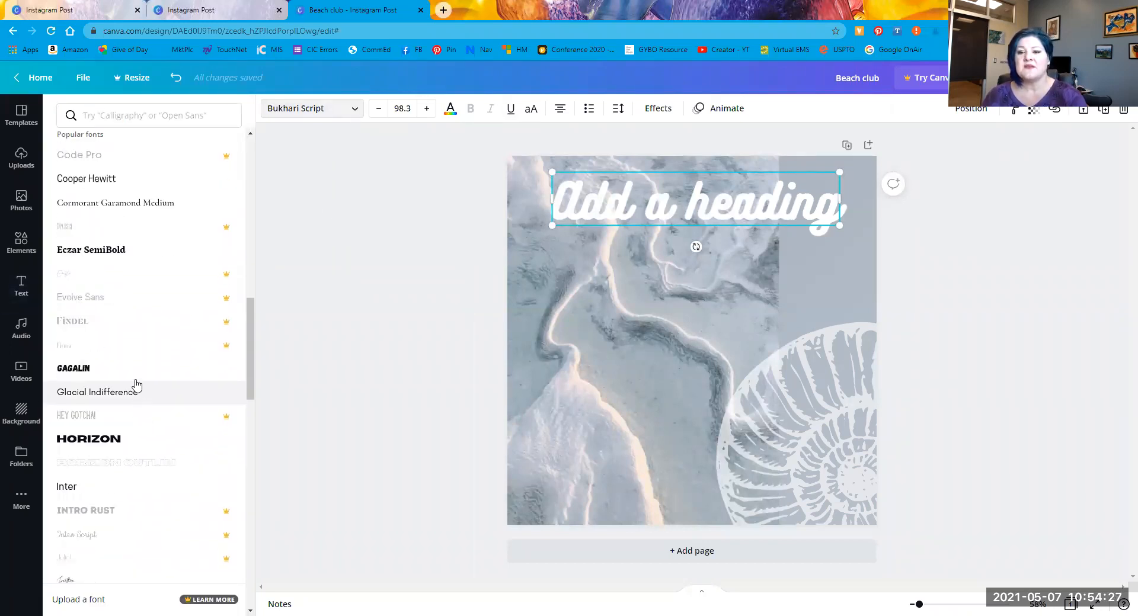
click(128, 416)
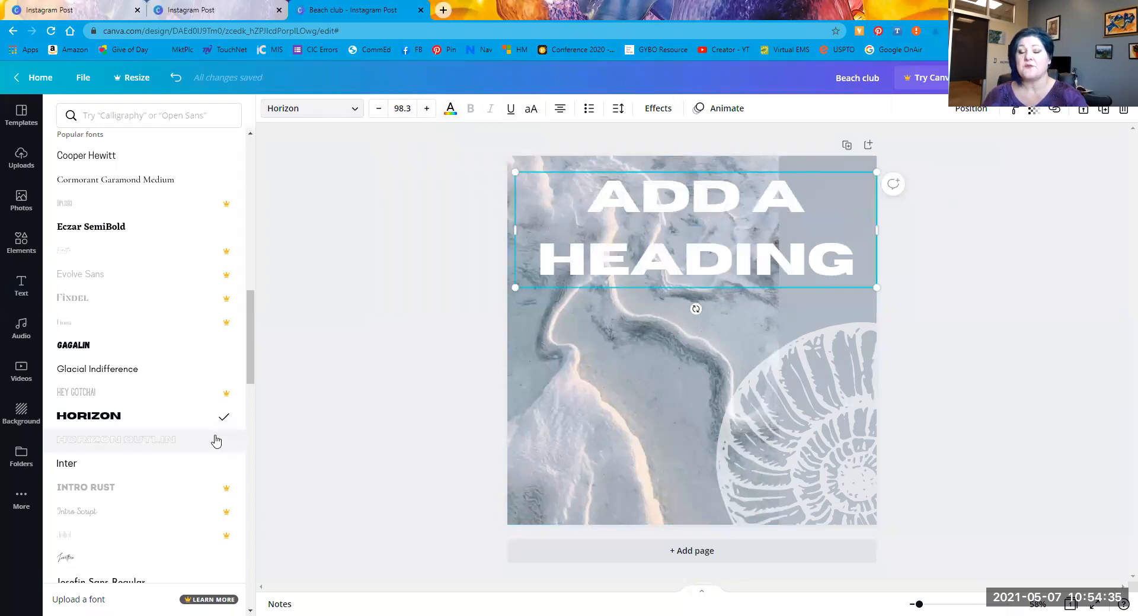
scroll(152, 448, down, 5)
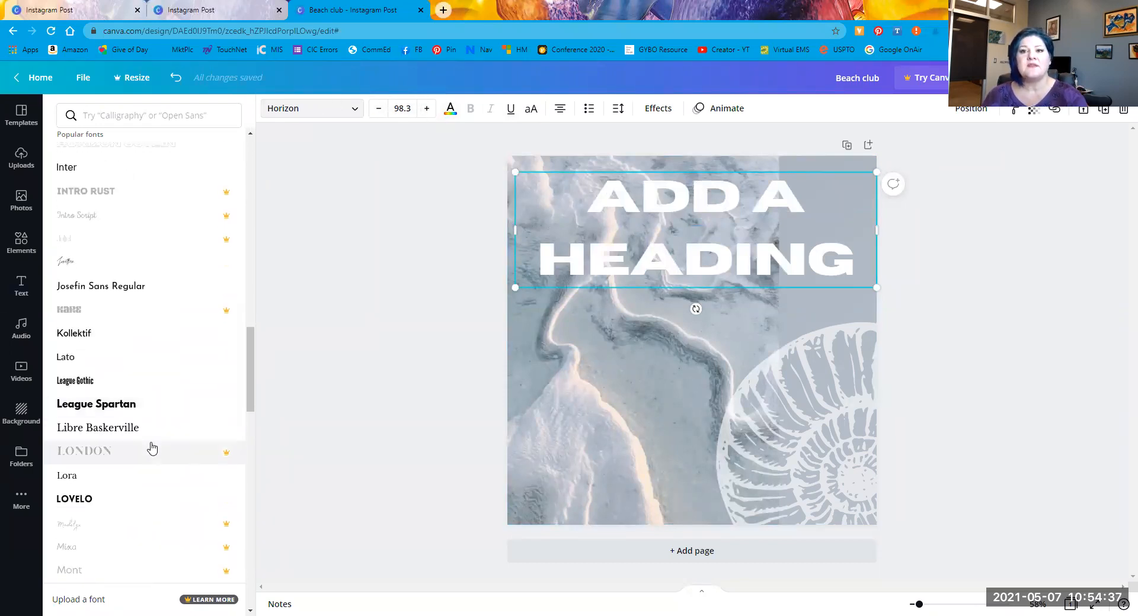
click(155, 117)
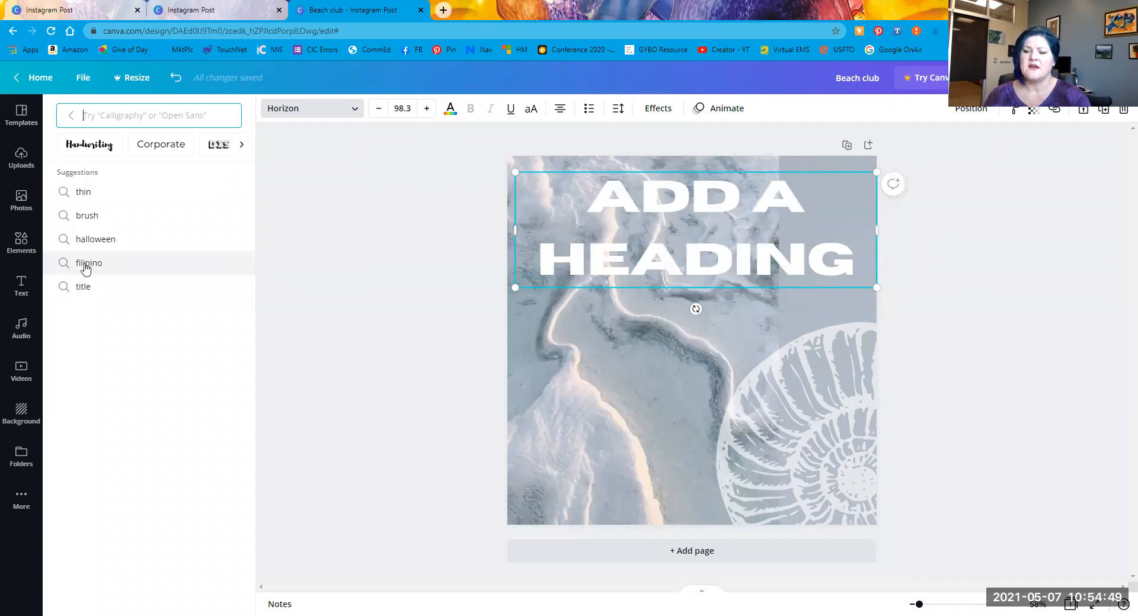
Step: Search Filipino fonts, apply Villagers to the heading and enlarge it to size 175
click(87, 263)
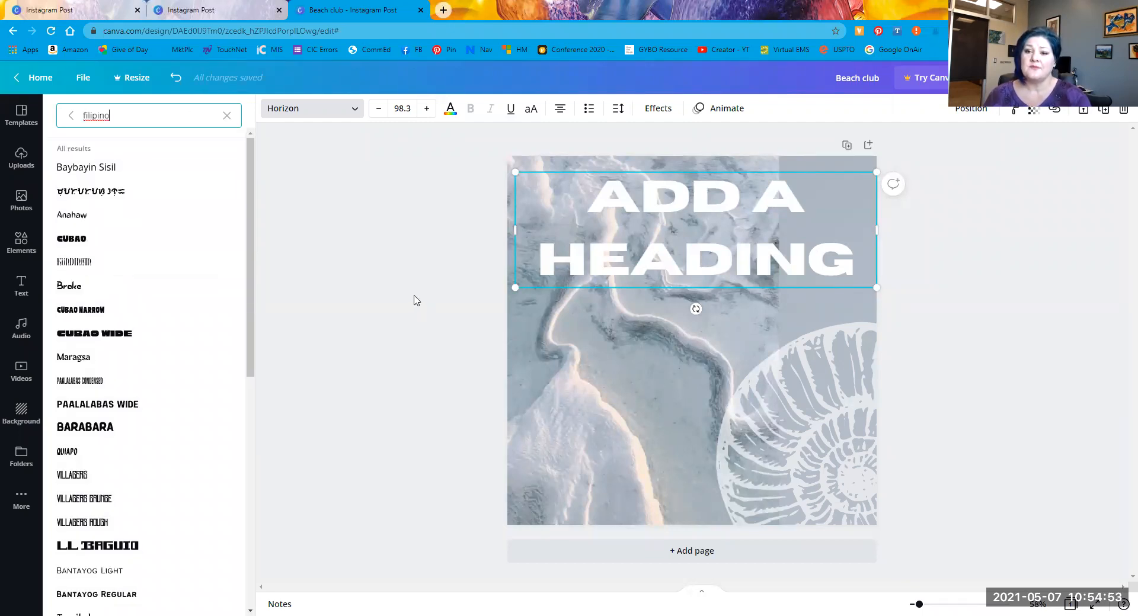
click(76, 475)
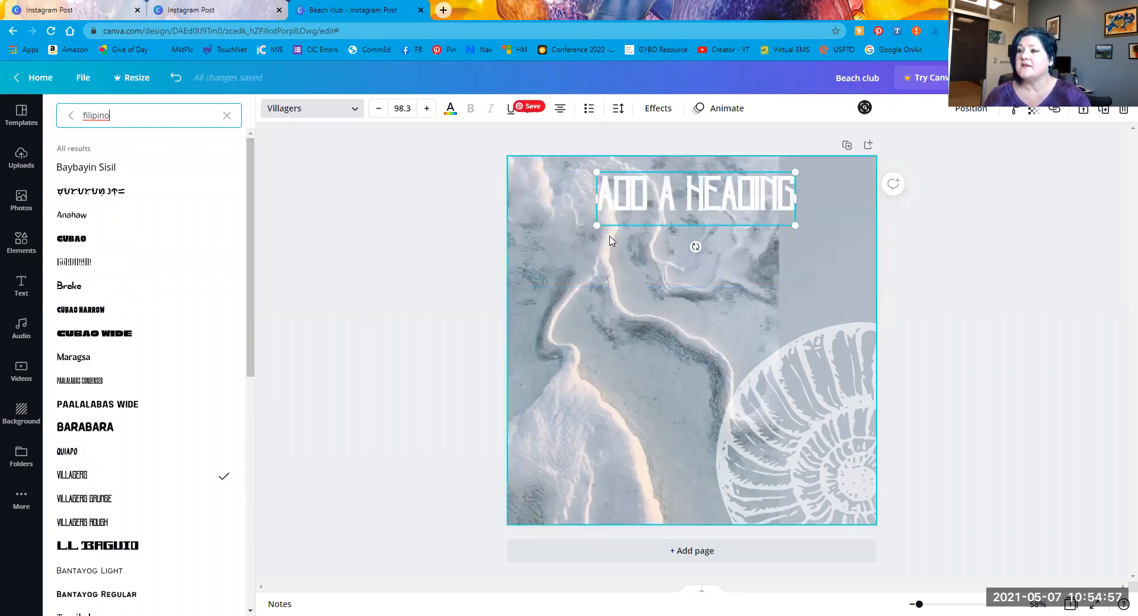
drag(596, 225, 498, 287)
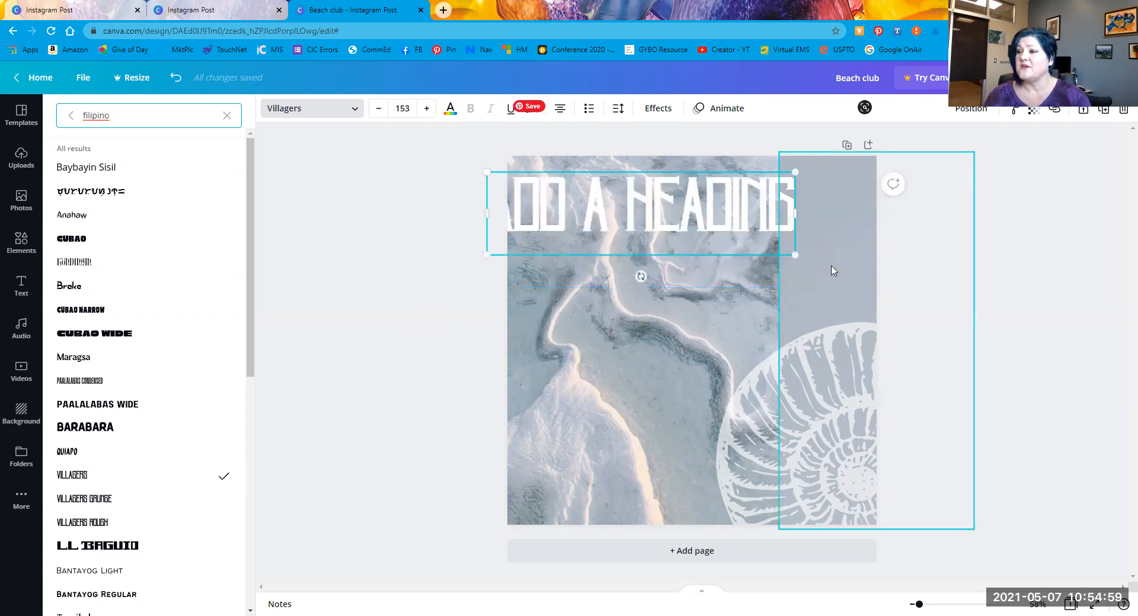
drag(797, 254, 769, 243)
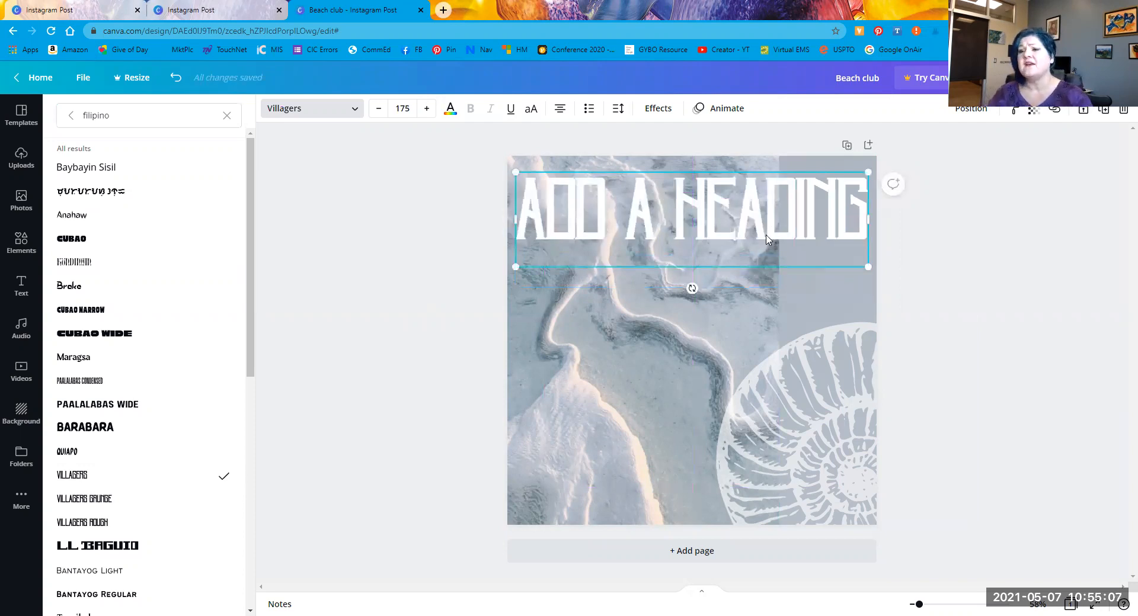
Step: Try Cubao Wide and Anahaw, then settle on Maragsa for the heading font
click(116, 341)
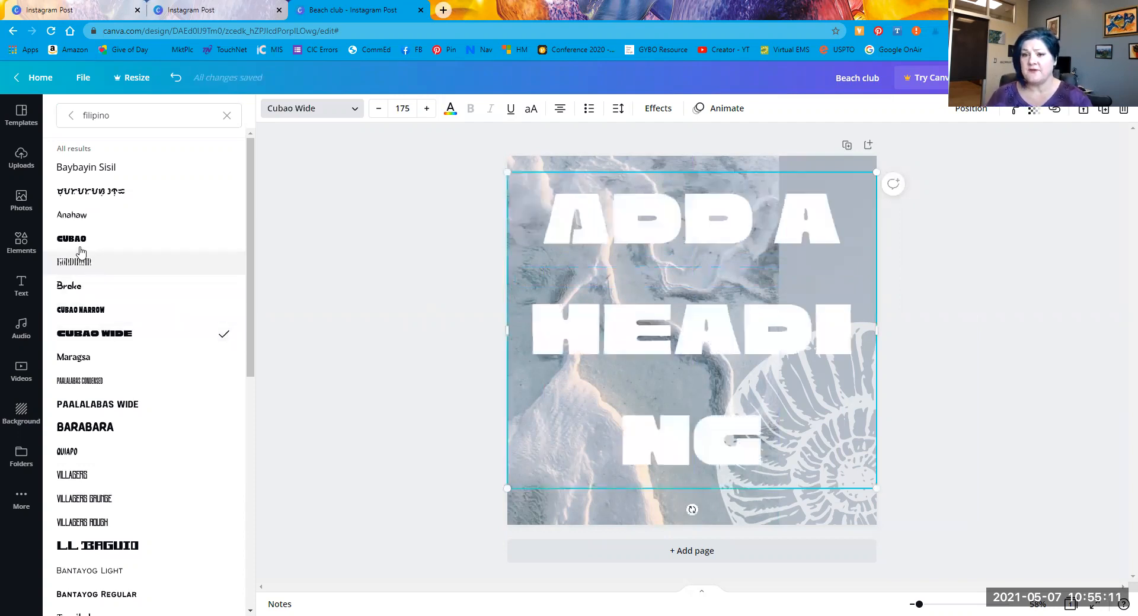
click(70, 218)
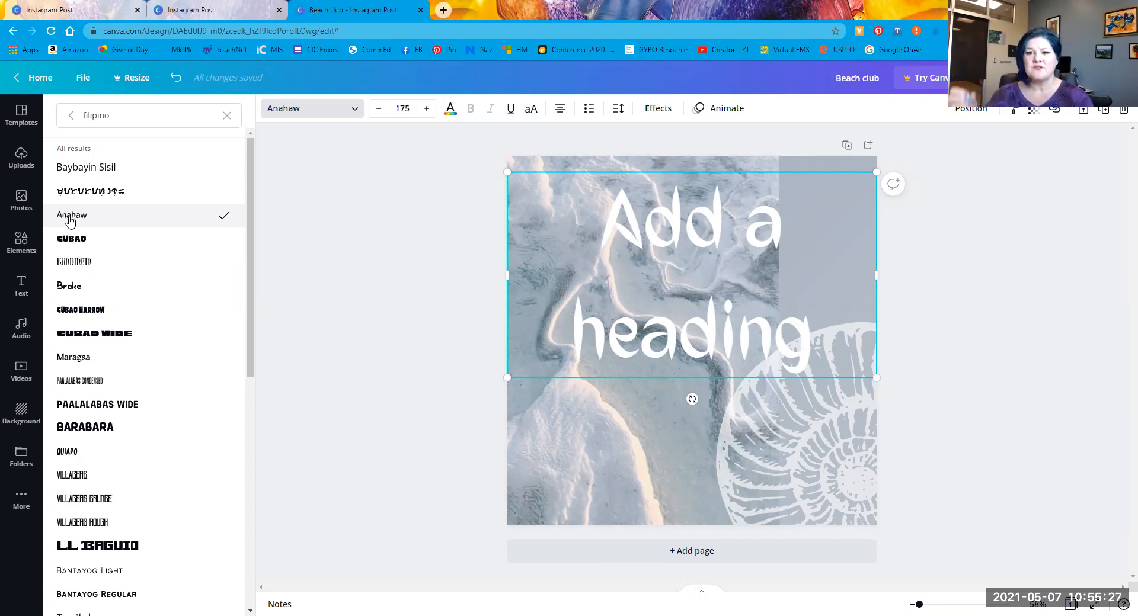
click(98, 360)
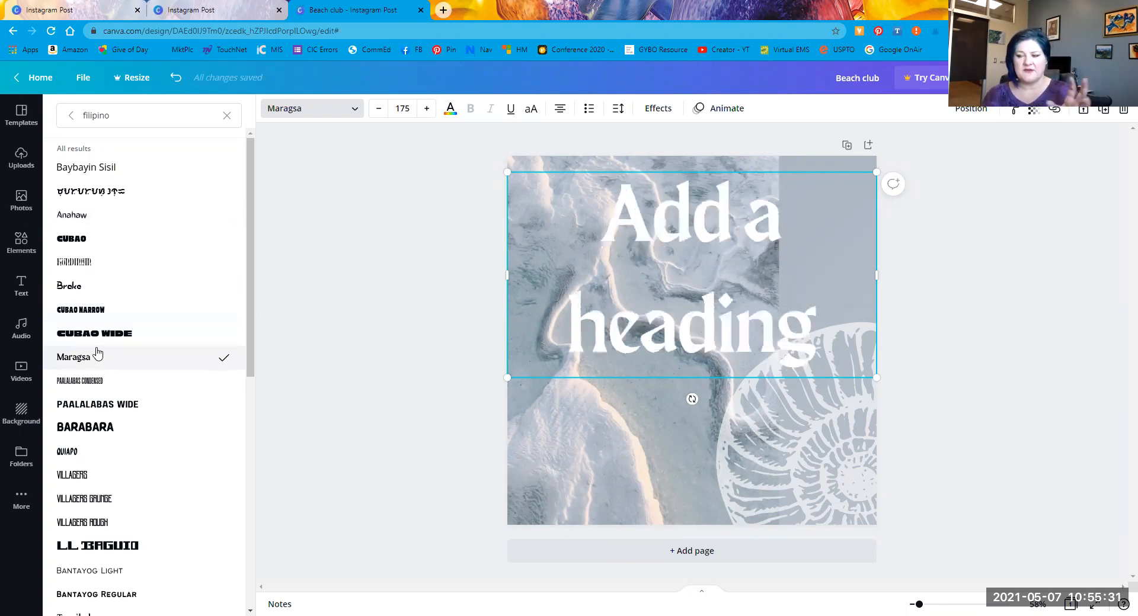
click(450, 110)
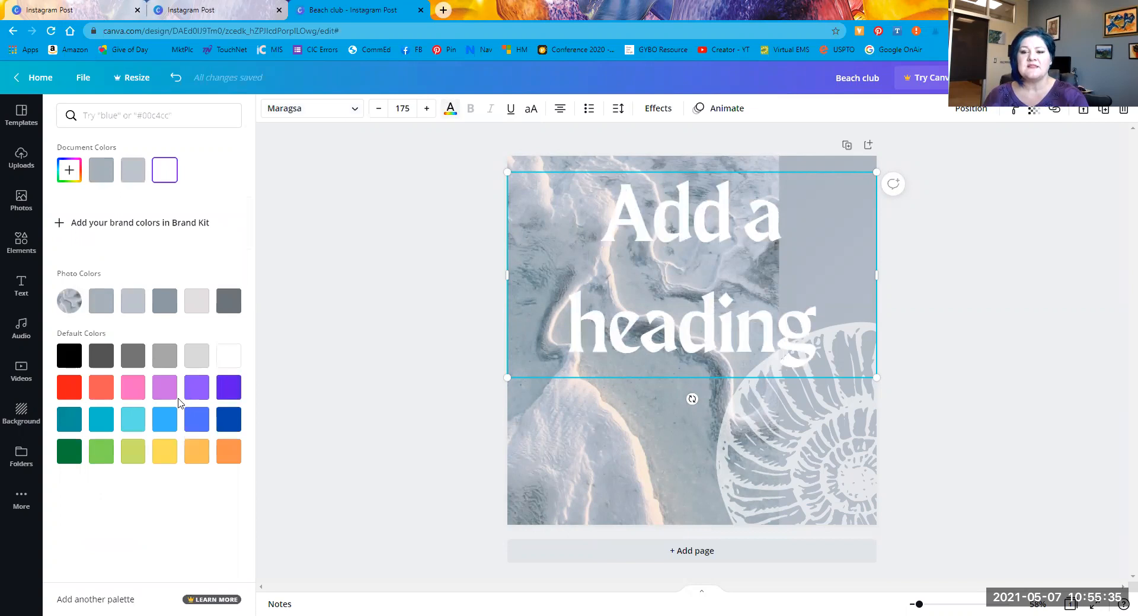
Step: Make the heading periwinkle blue and reduce its font size
click(196, 422)
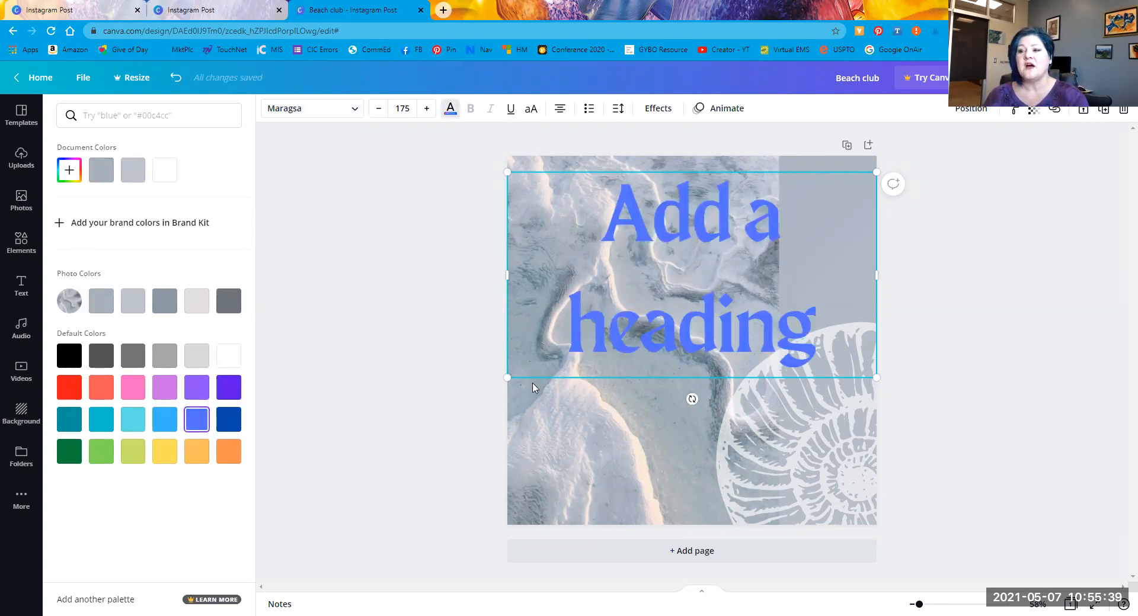
drag(507, 378, 600, 326)
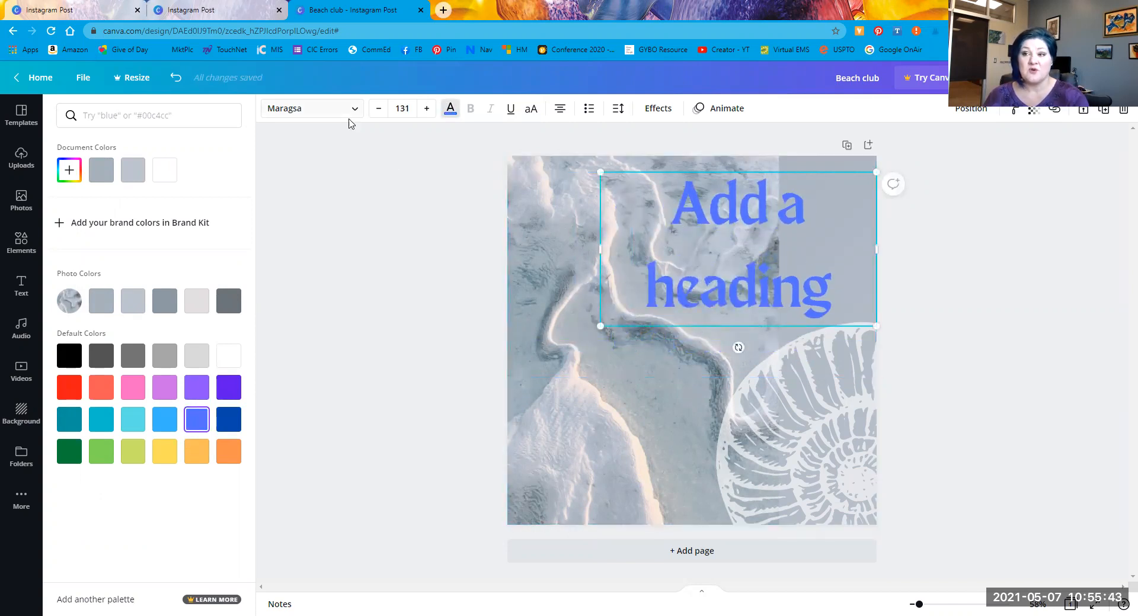
click(378, 109)
click(379, 108)
click(379, 108)
click(379, 108)
click(379, 109)
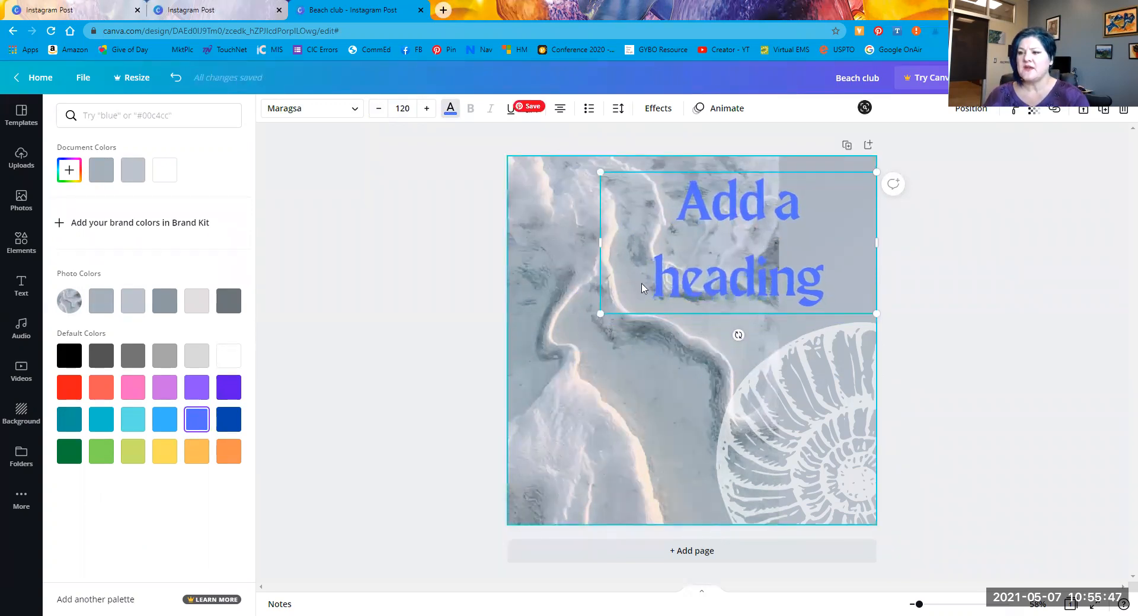
drag(599, 312, 538, 358)
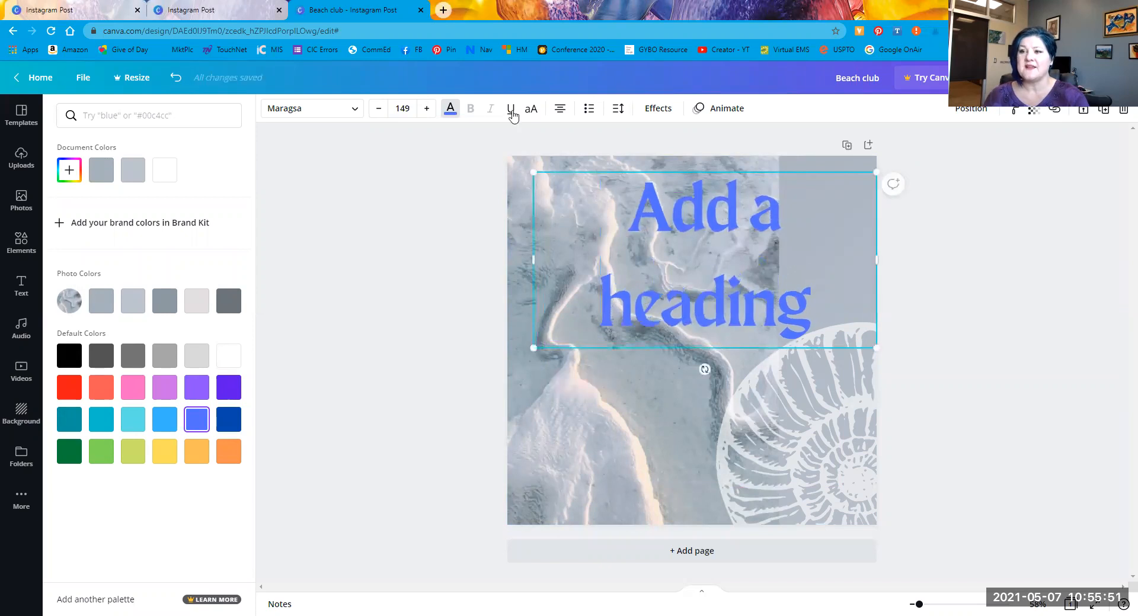
Step: Set the heading size to 72, then stretch it to 129 on one line across the top
click(397, 116)
scroll(407, 374, down, 2)
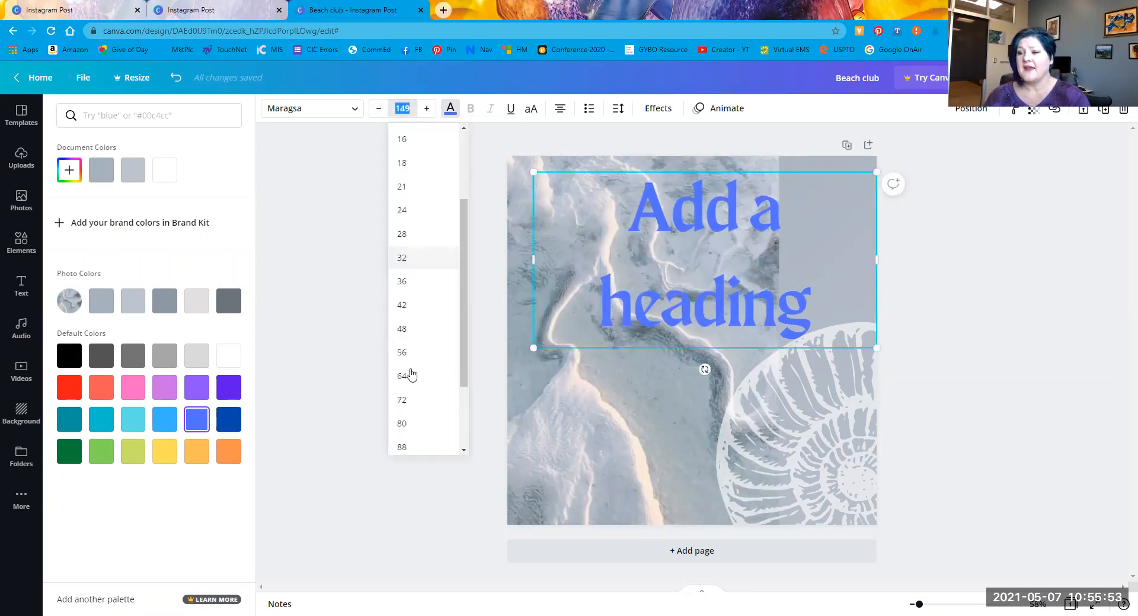
click(406, 400)
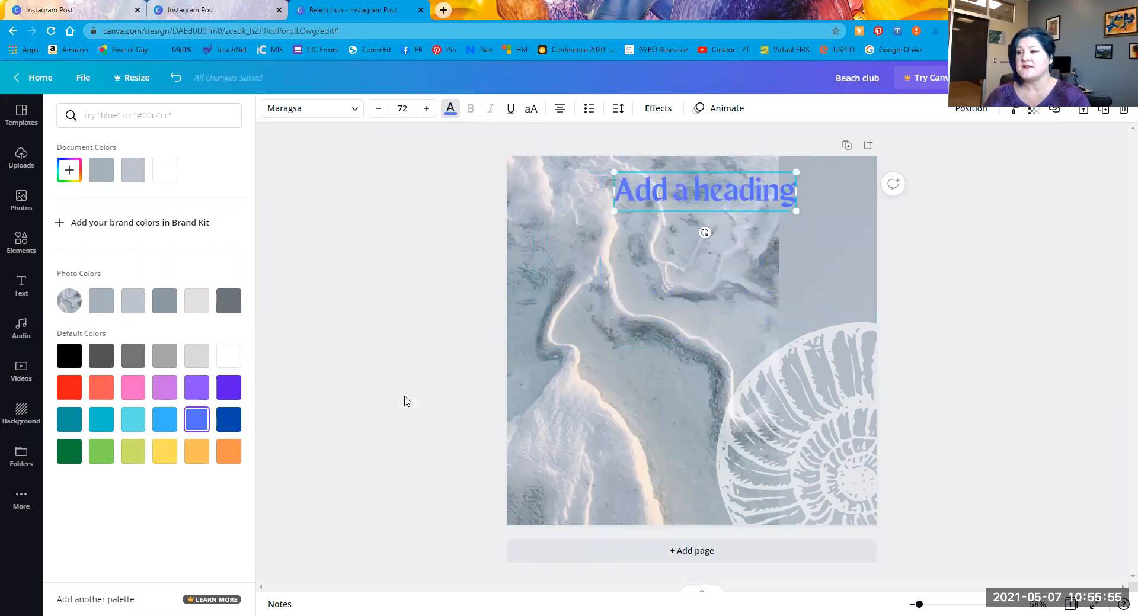
drag(614, 211, 562, 255)
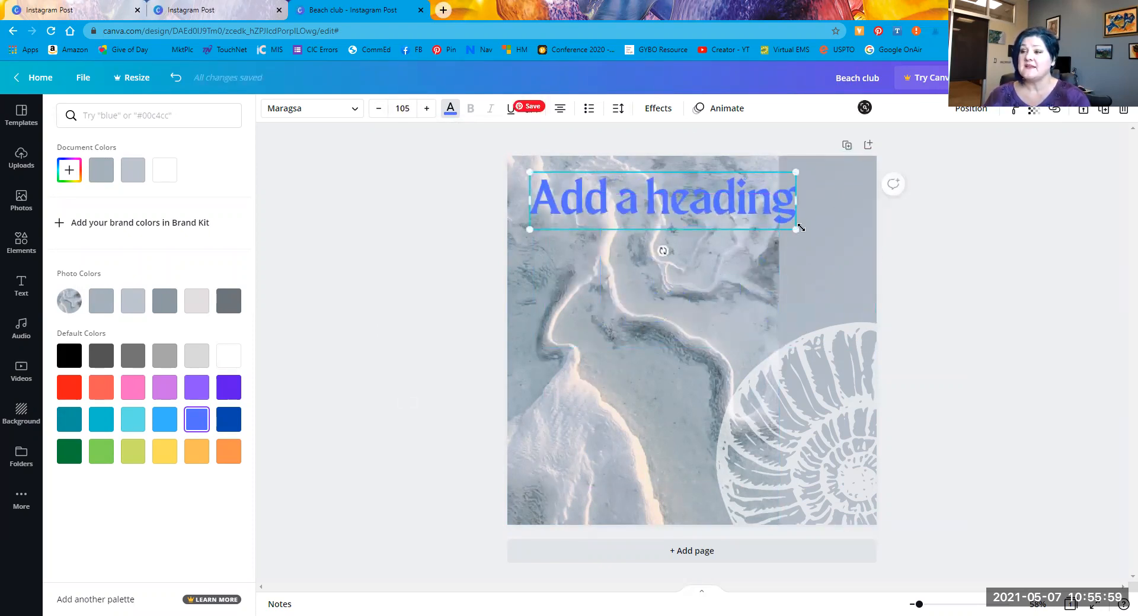
drag(793, 232, 847, 260)
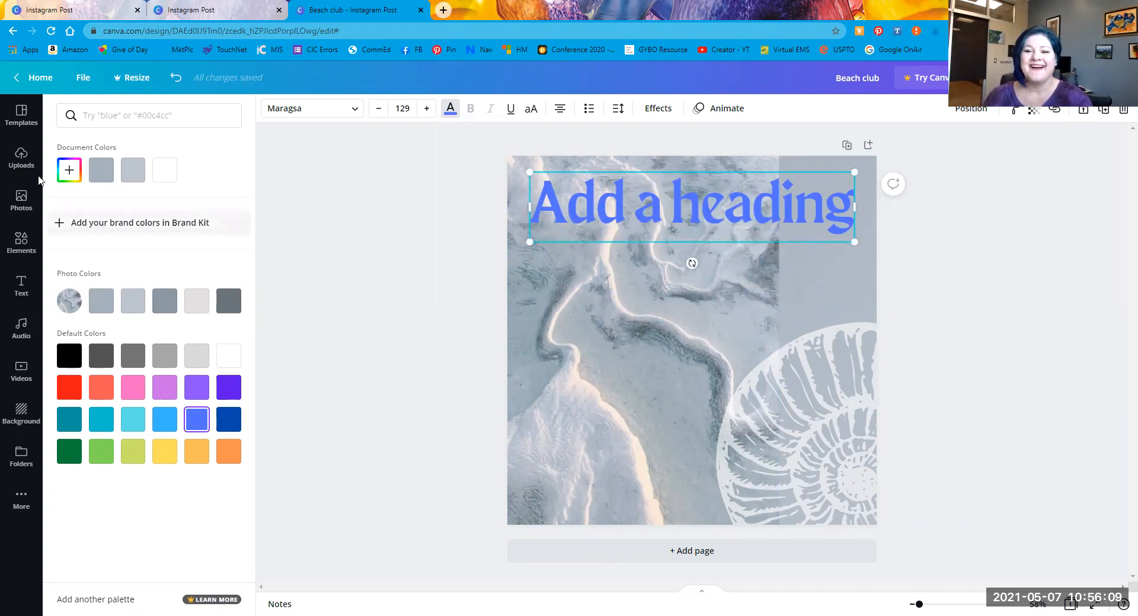
Step: Add a second black 'Add a heading' (Open Sans Extra Bold 76) below the blue heading, toward the right
click(21, 287)
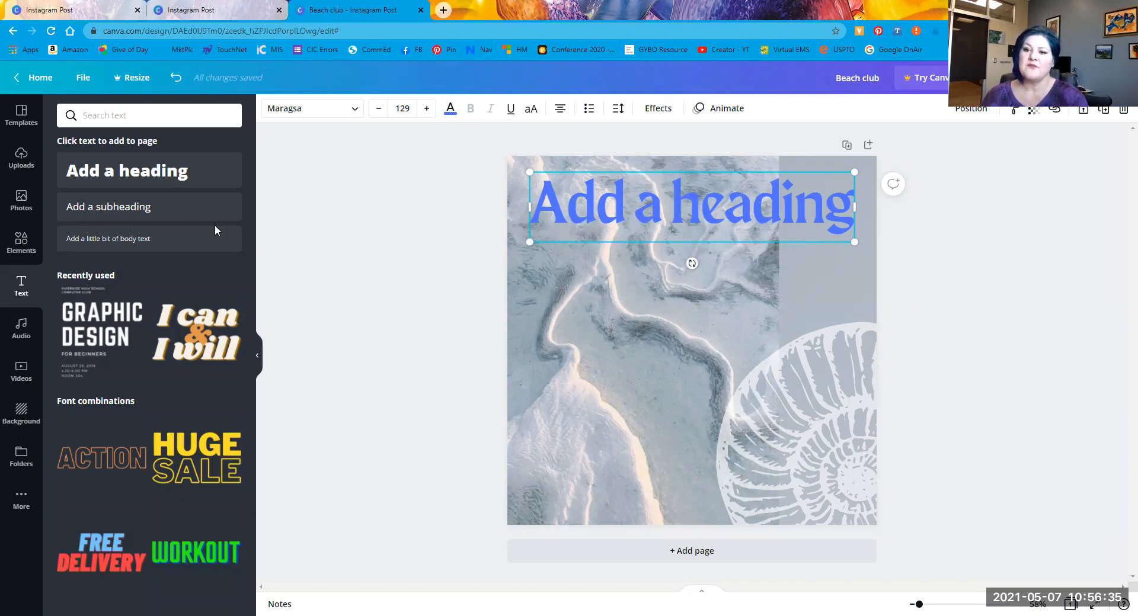
click(286, 237)
drag(109, 178, 622, 303)
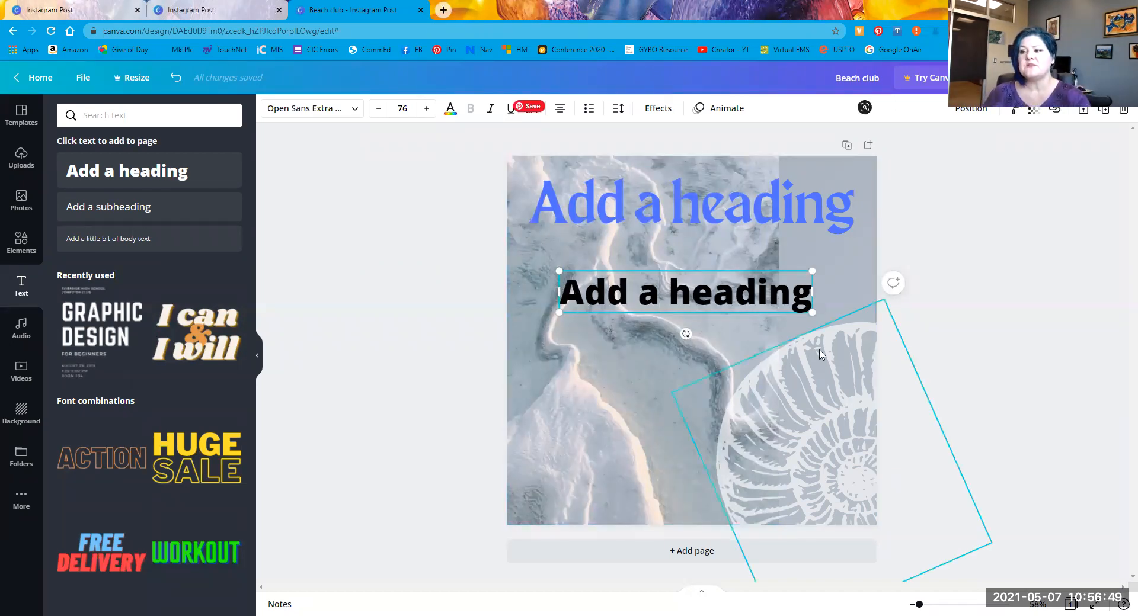
drag(704, 270, 736, 232)
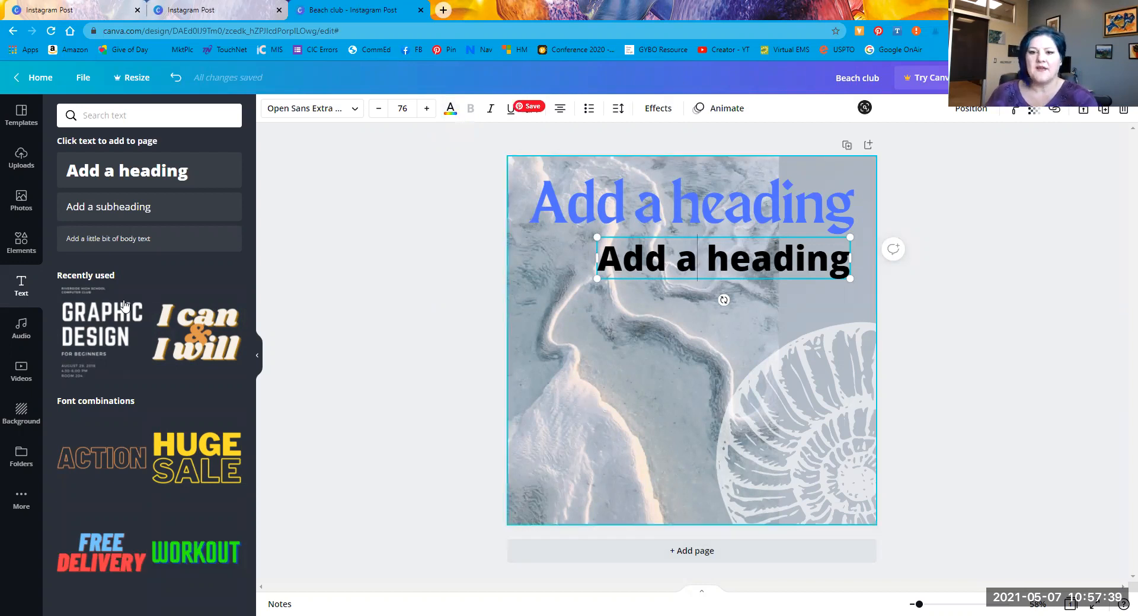
click(39, 339)
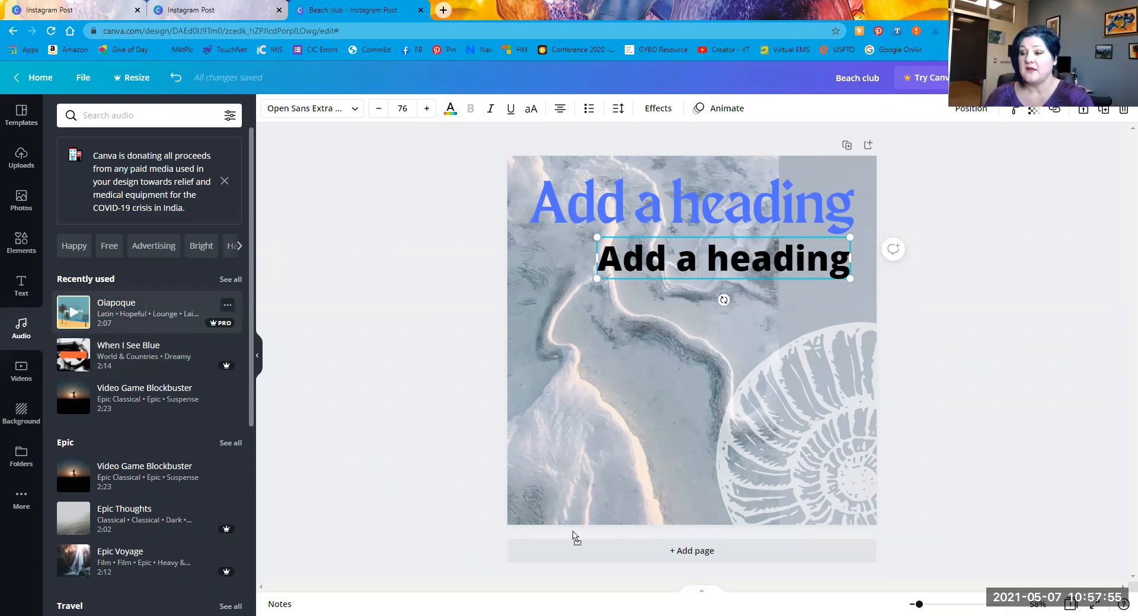
Step: Add the Oiapoque track to the design and preview it, skipping ahead to 29 seconds
drag(596, 536, 594, 537)
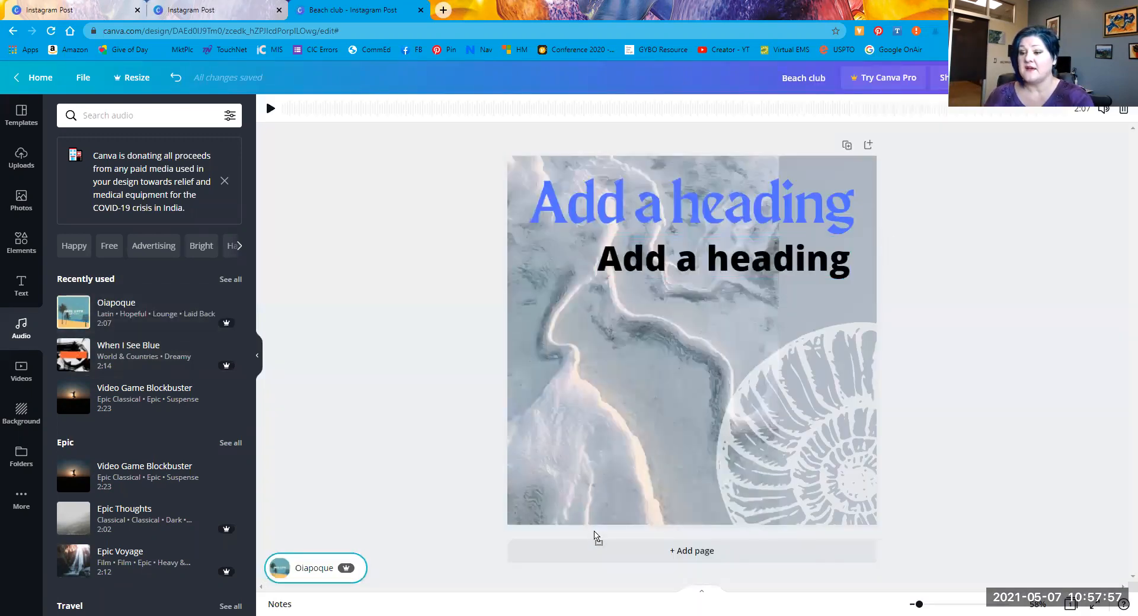
click(272, 110)
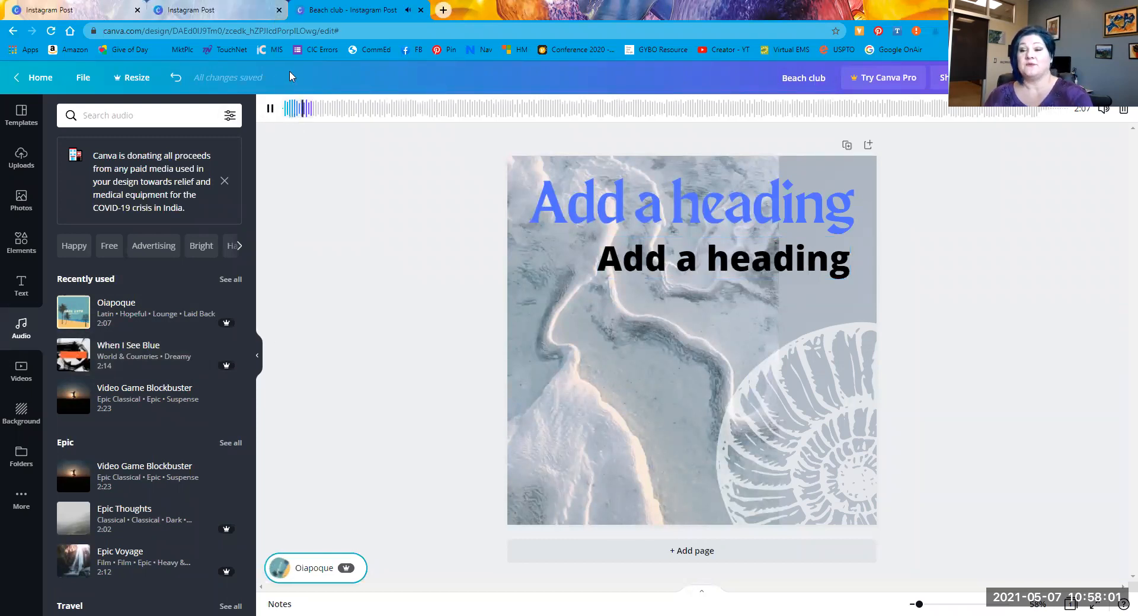
click(271, 108)
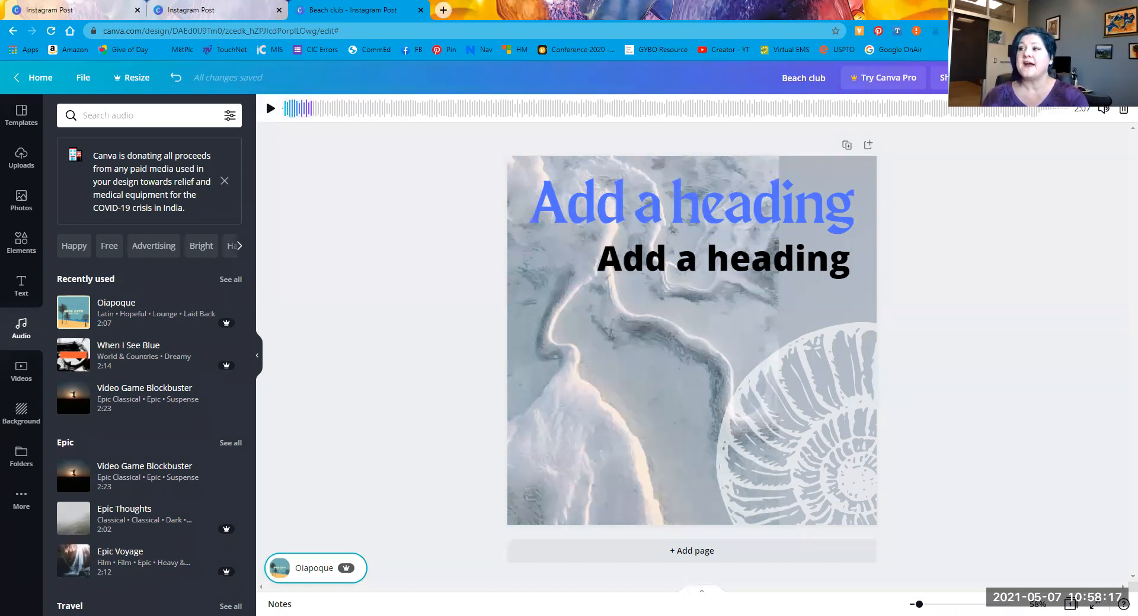
click(461, 114)
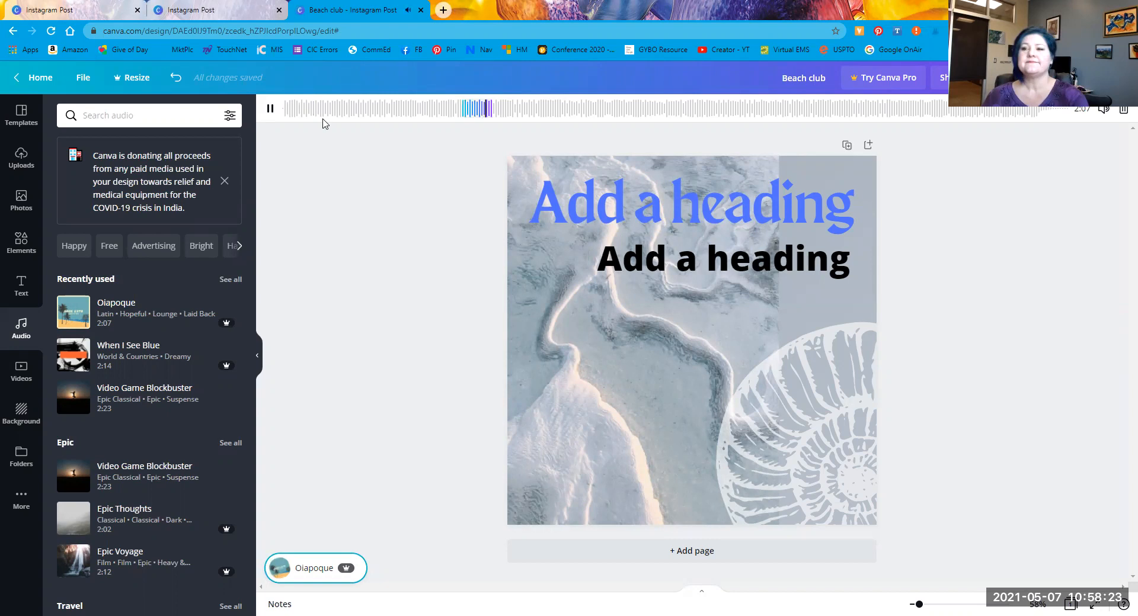
click(271, 109)
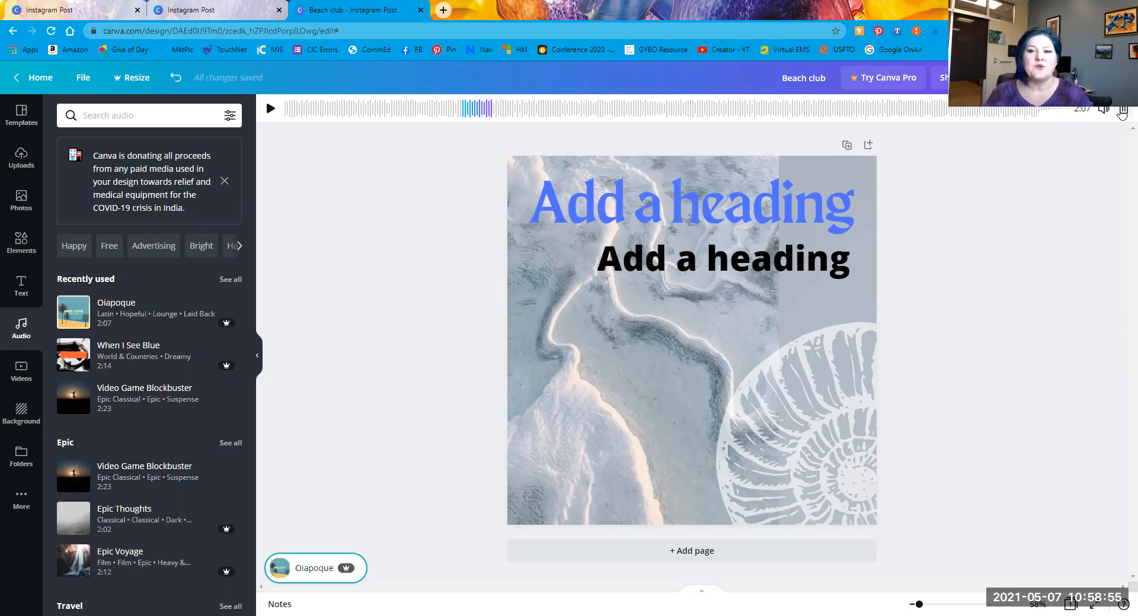
Step: Filter to free tracks, swap the music for The Tide Is High and preview it
click(109, 246)
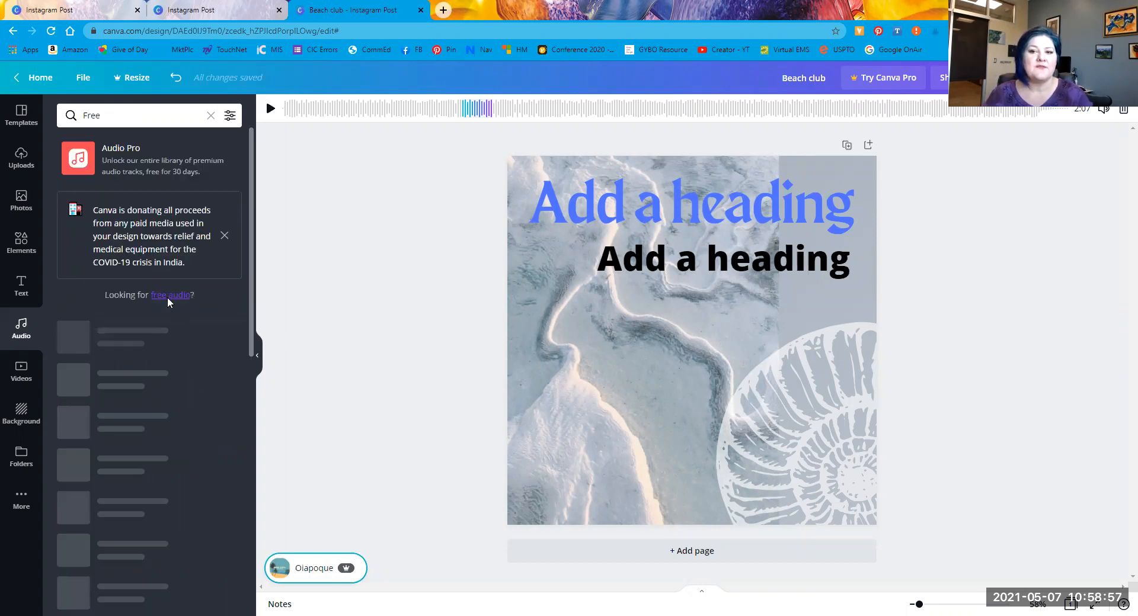
click(119, 338)
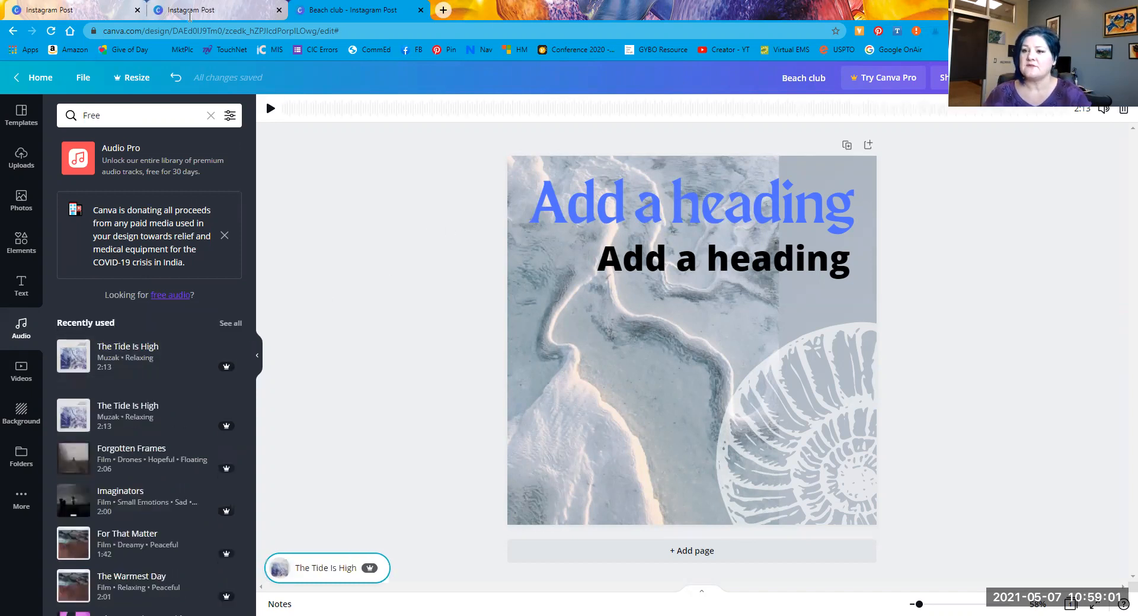
click(270, 109)
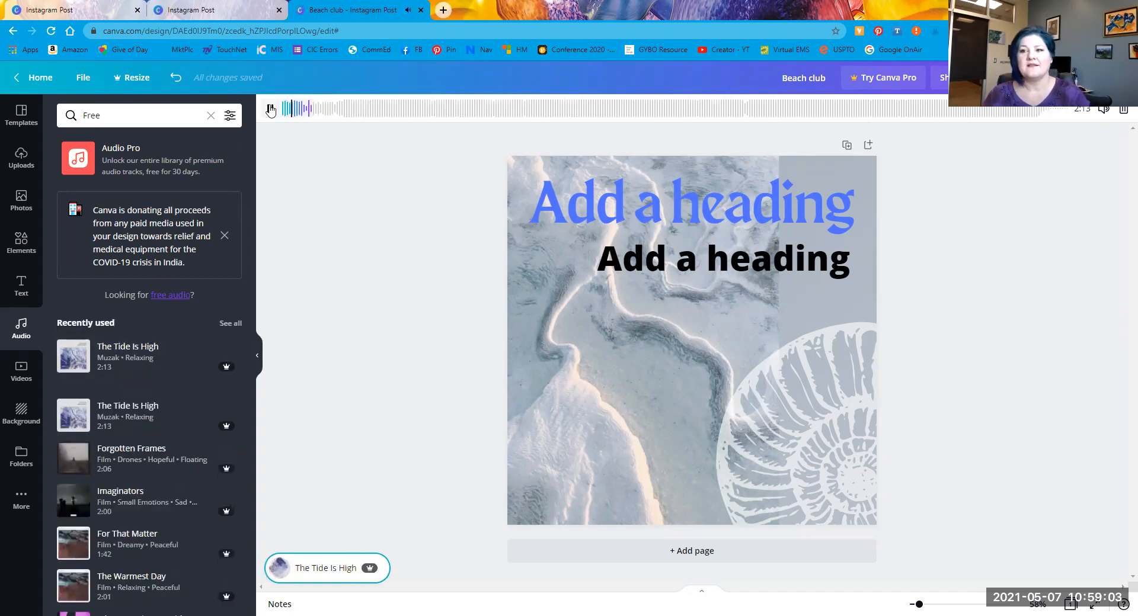
click(384, 107)
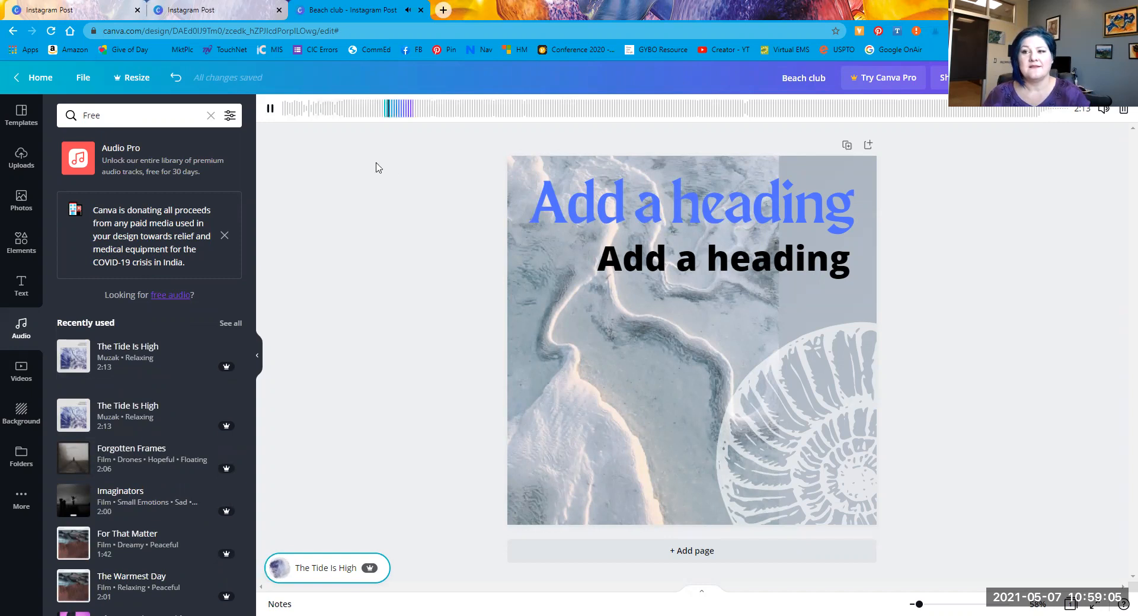
click(271, 108)
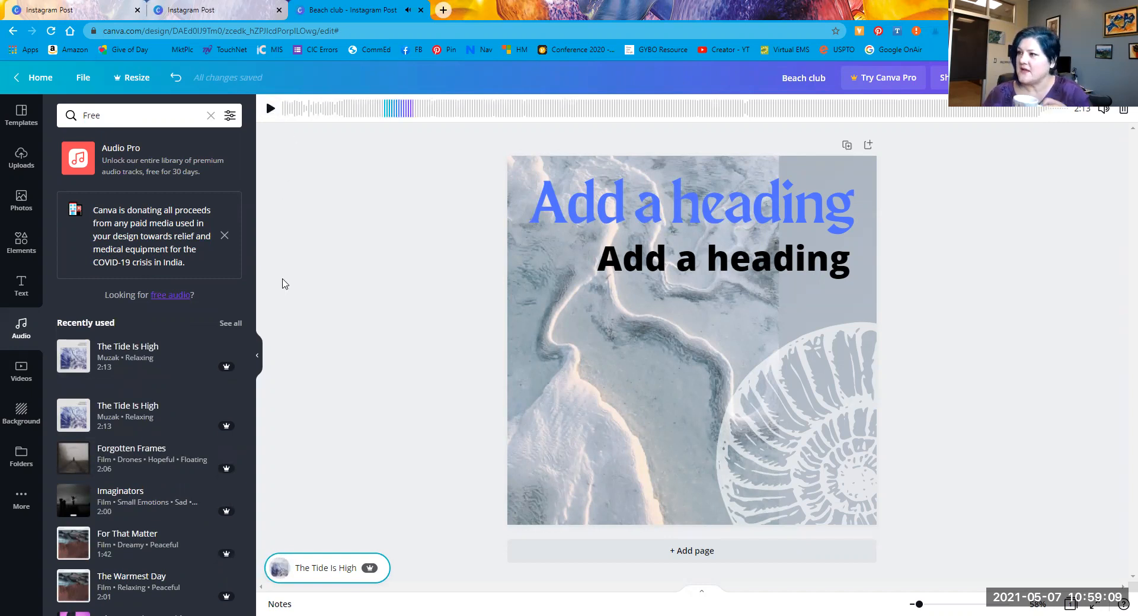
click(304, 551)
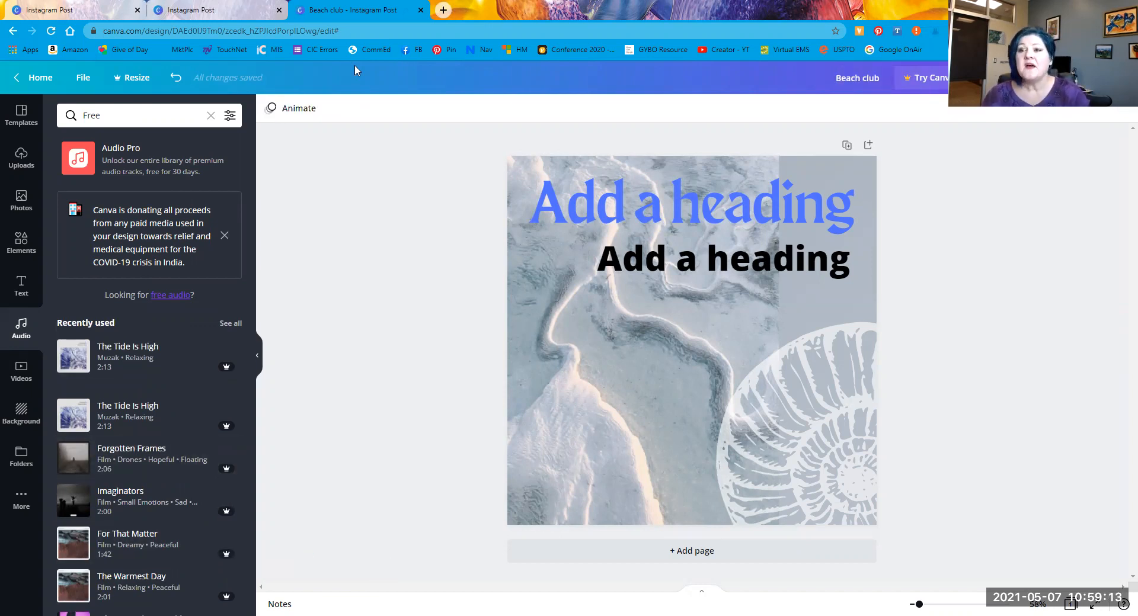
Step: Look through the Page Animations options without applying one, then show the video library
click(284, 119)
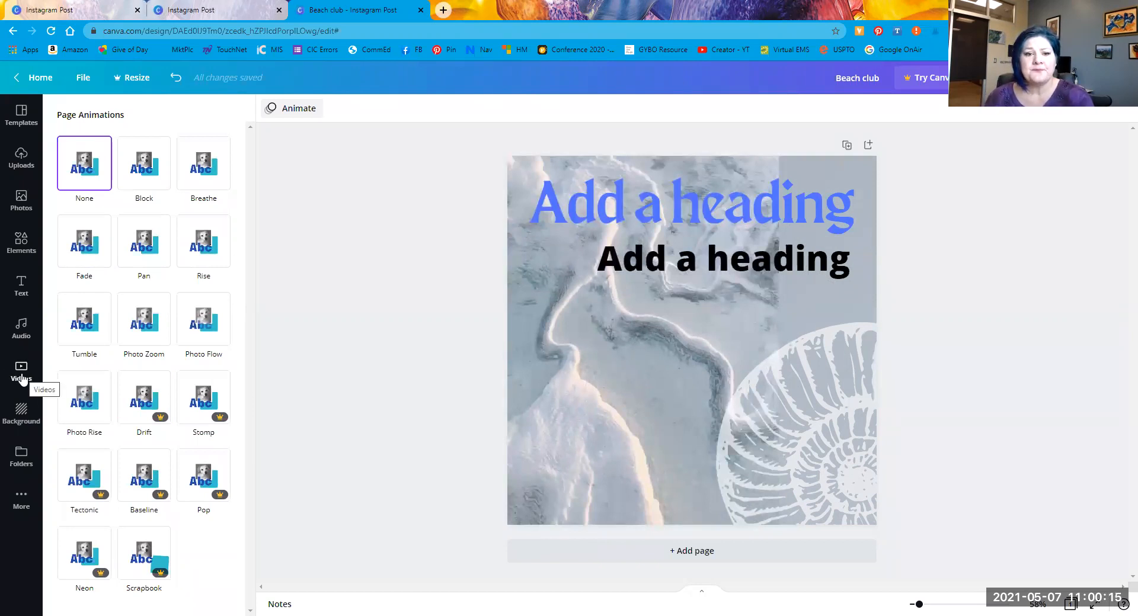
click(22, 374)
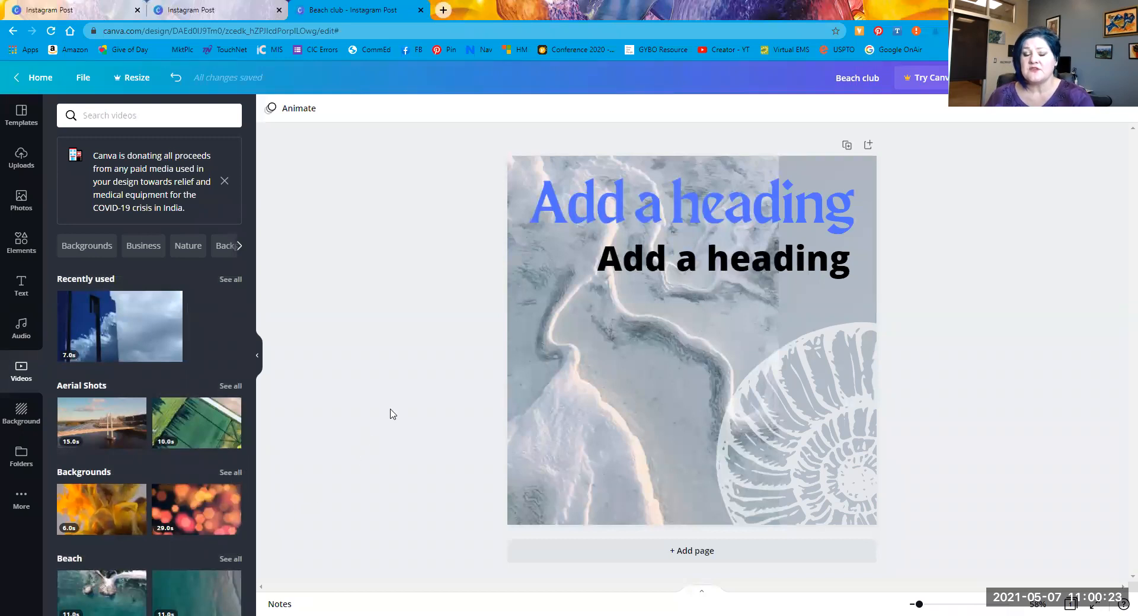
Step: Swap the sand photo background for the second Beach clip, an aerial video of teal ocean water
scroll(152, 462, down, 2)
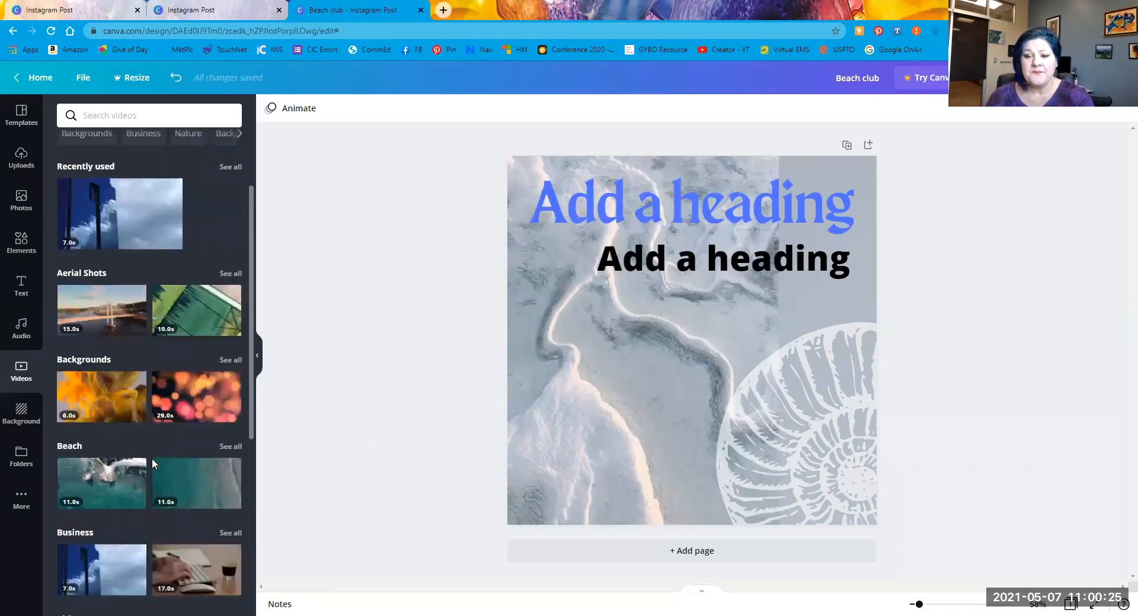
scroll(152, 458, down, 1)
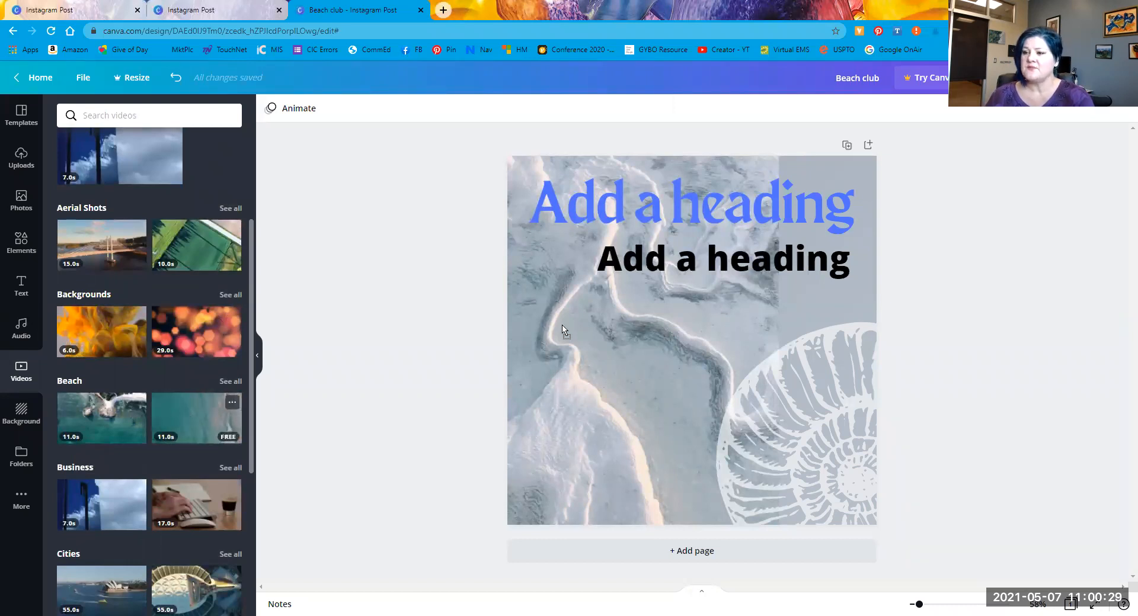
drag(196, 418, 516, 314)
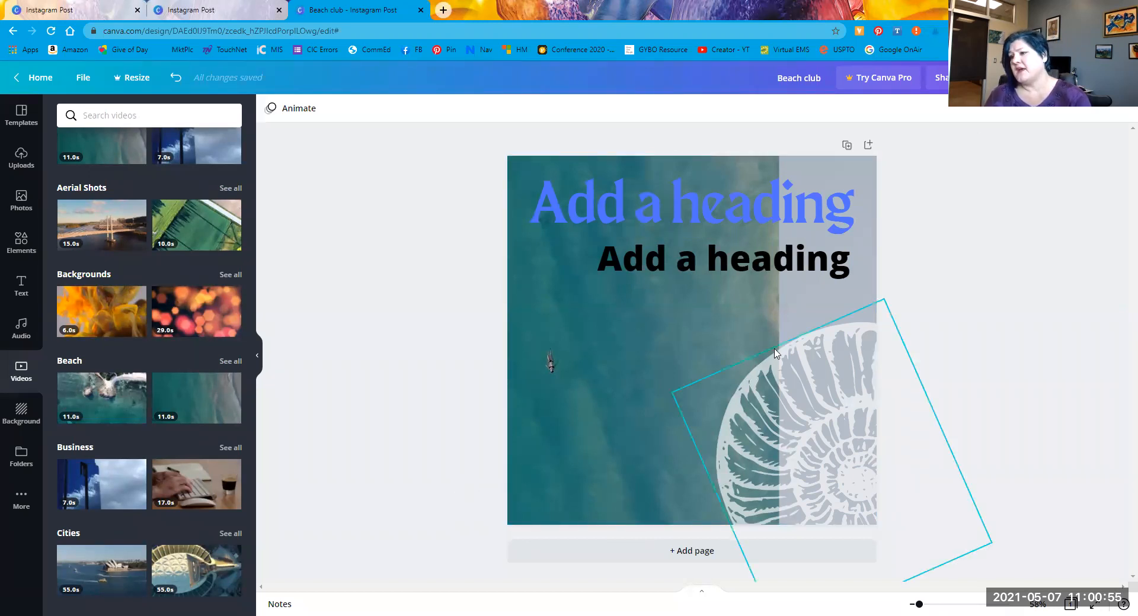
click(605, 223)
Step: Make the blue Maragsa heading light cyan and the bold black Open Sans heading light grey
click(449, 108)
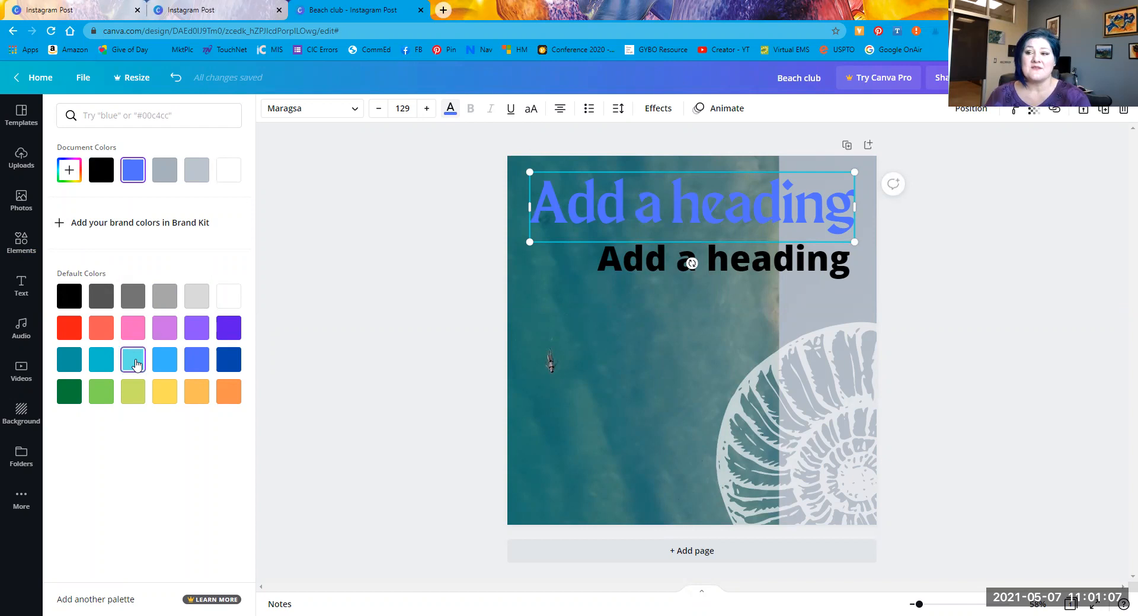
click(135, 364)
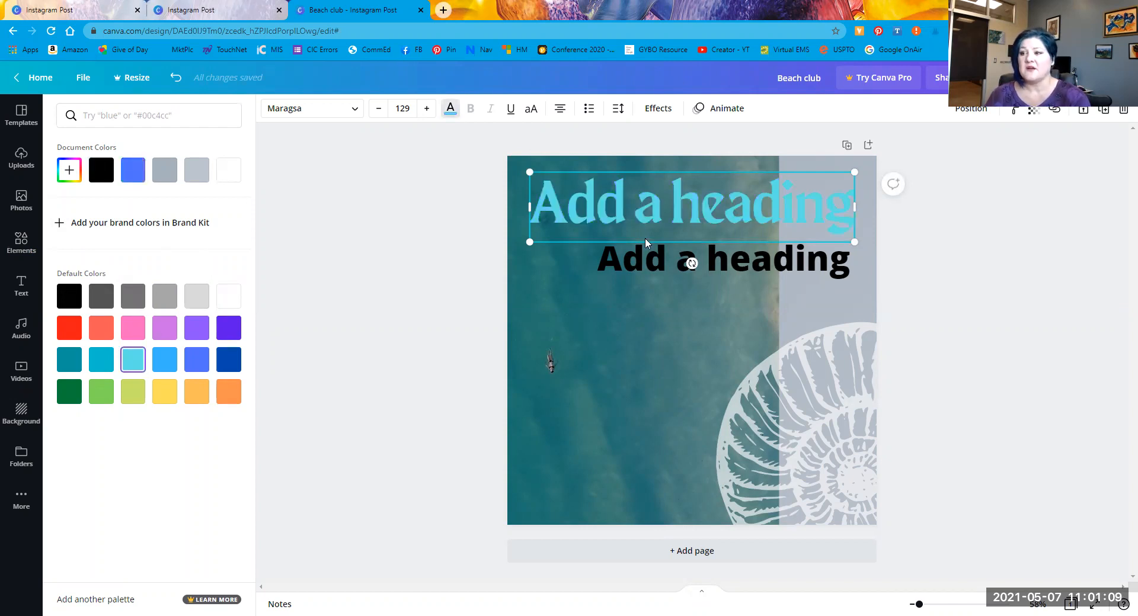
click(636, 266)
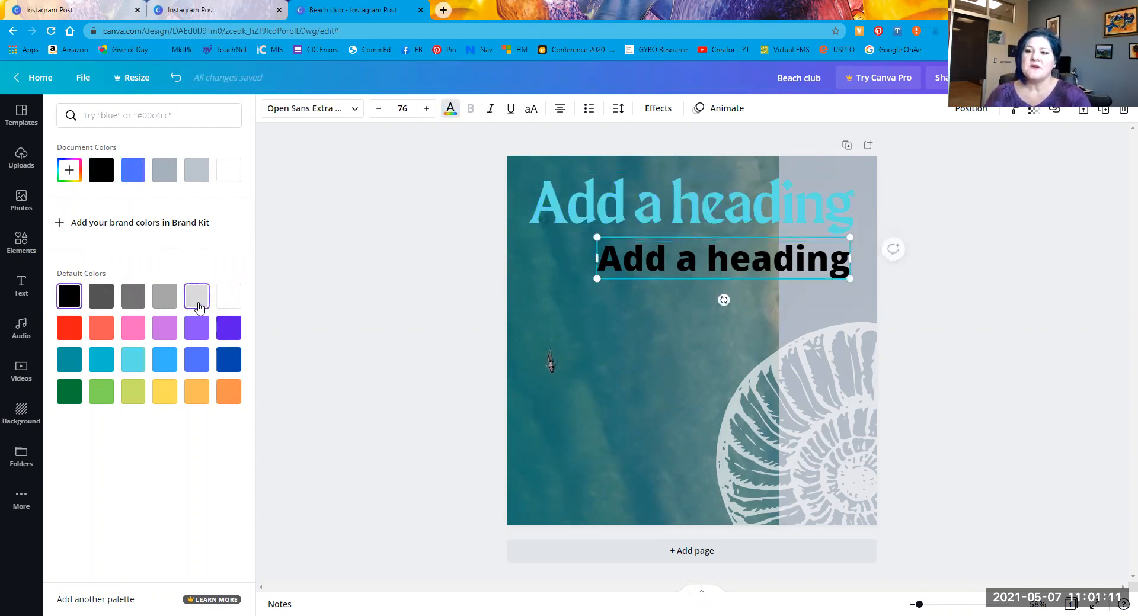
click(197, 303)
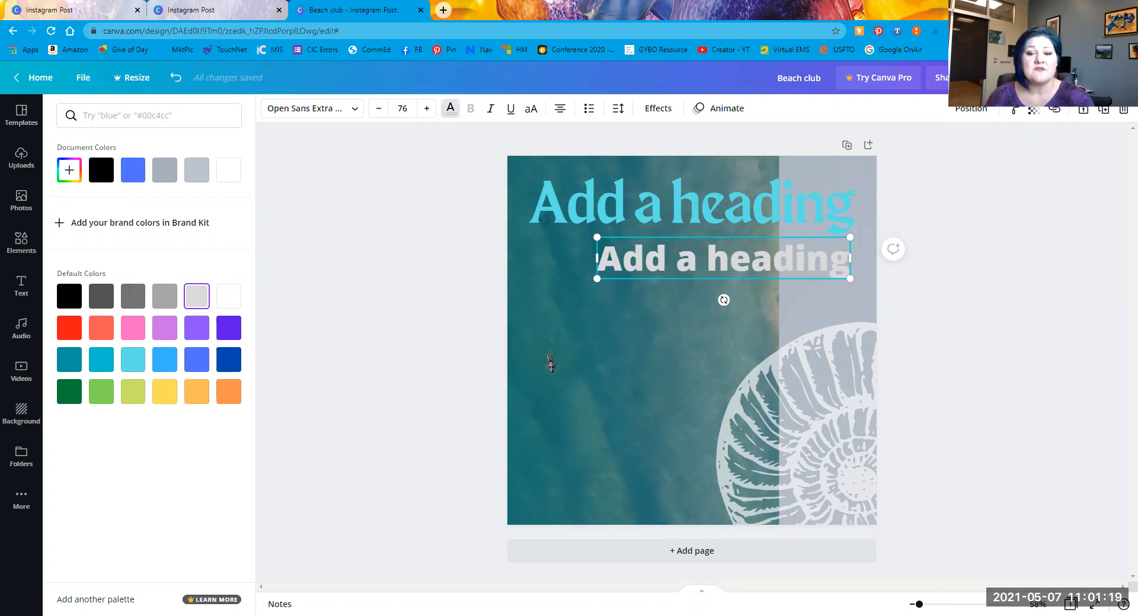
Step: Try the crescent moon backdrop from the Background gallery, then undo it to keep the ocean video
click(20, 415)
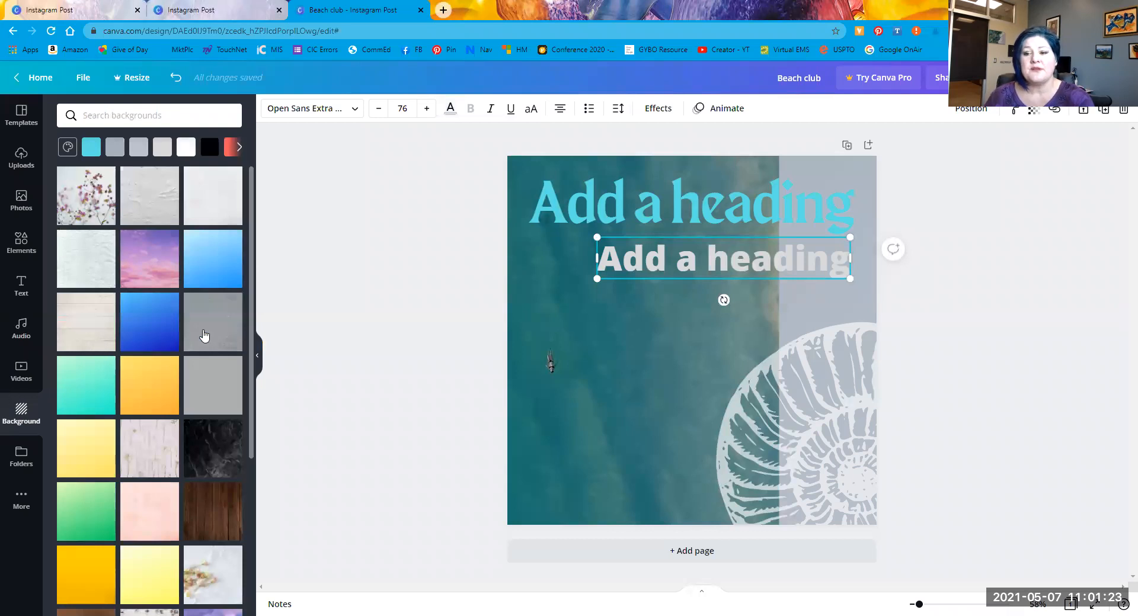
scroll(194, 344, down, 7)
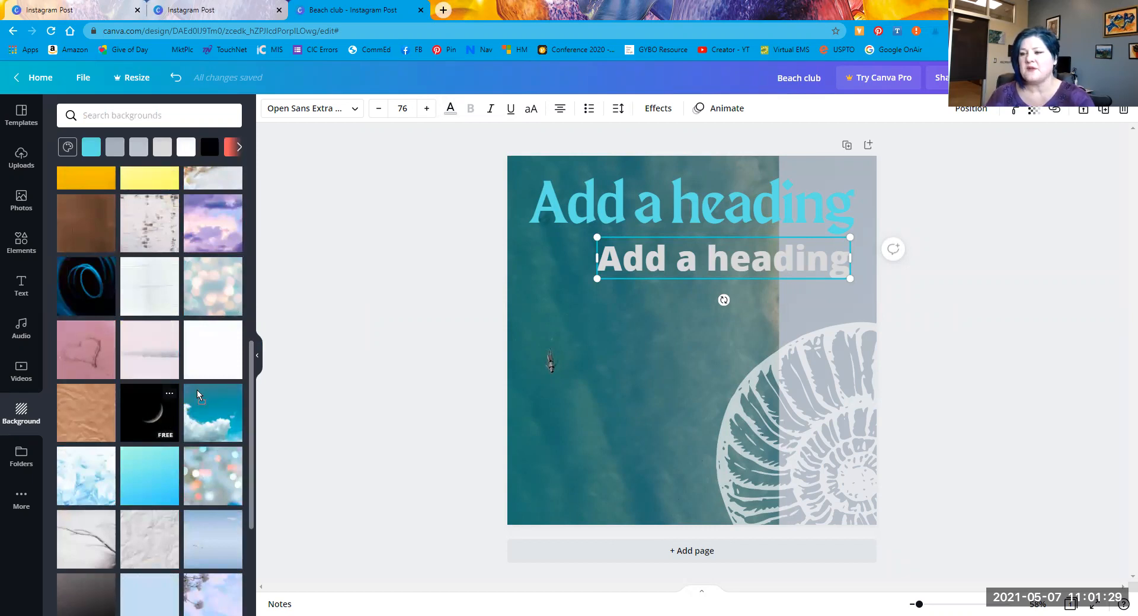
drag(197, 390, 568, 206)
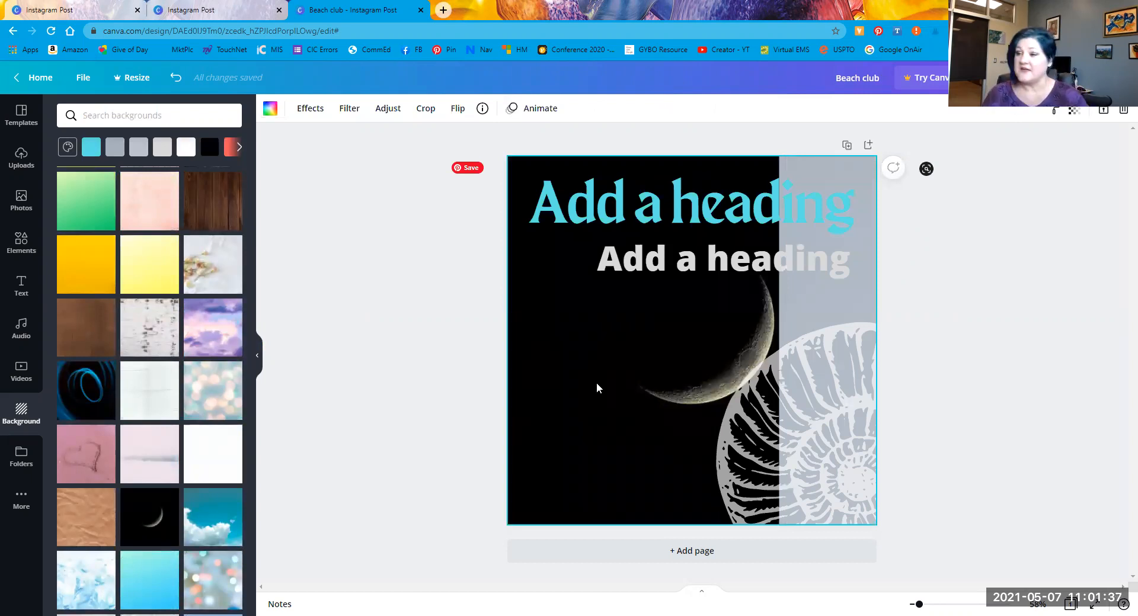
key(ctrl+z)
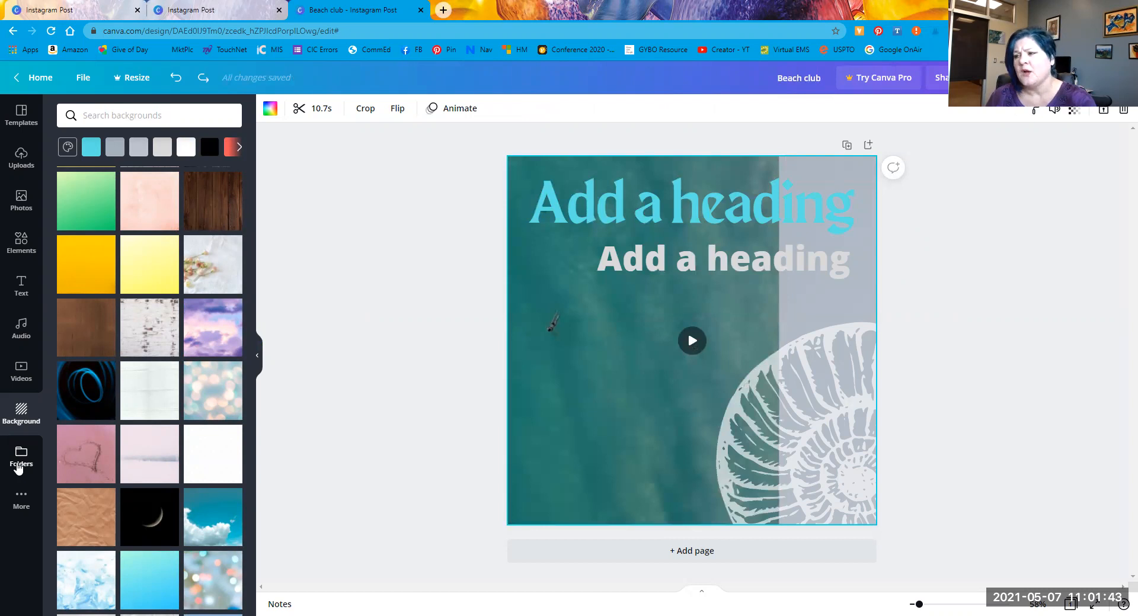
Step: Show the Folders panel listing the Purchased, Likes and Create folders
click(18, 466)
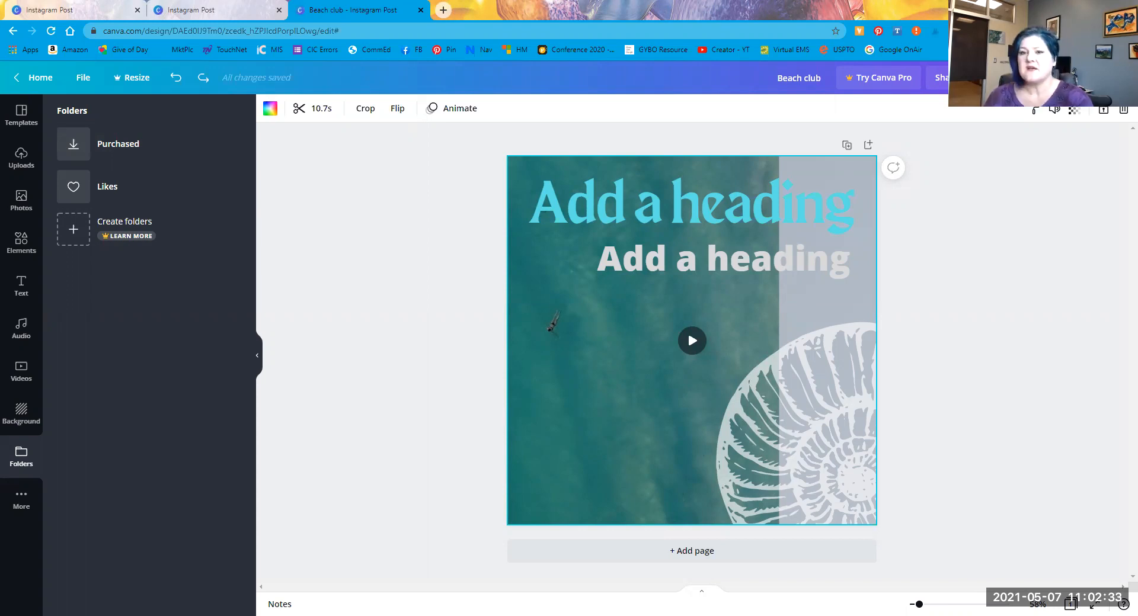
Step: Open More and browse the apps and integrations such as YouTube, Flickr, Box and HubSpot
click(21, 502)
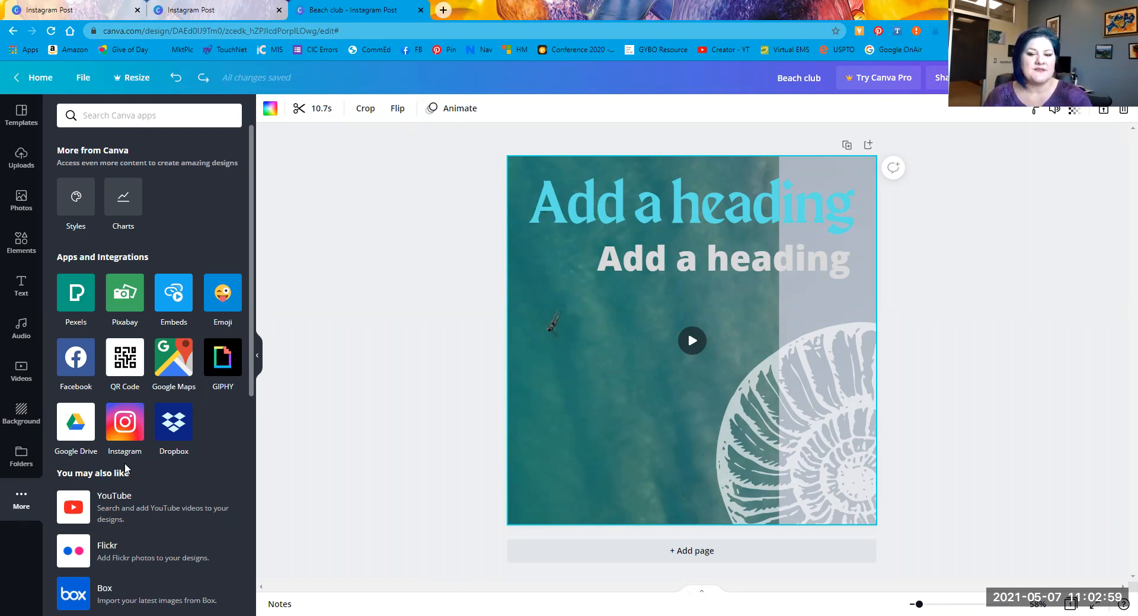
scroll(130, 461, down, 3)
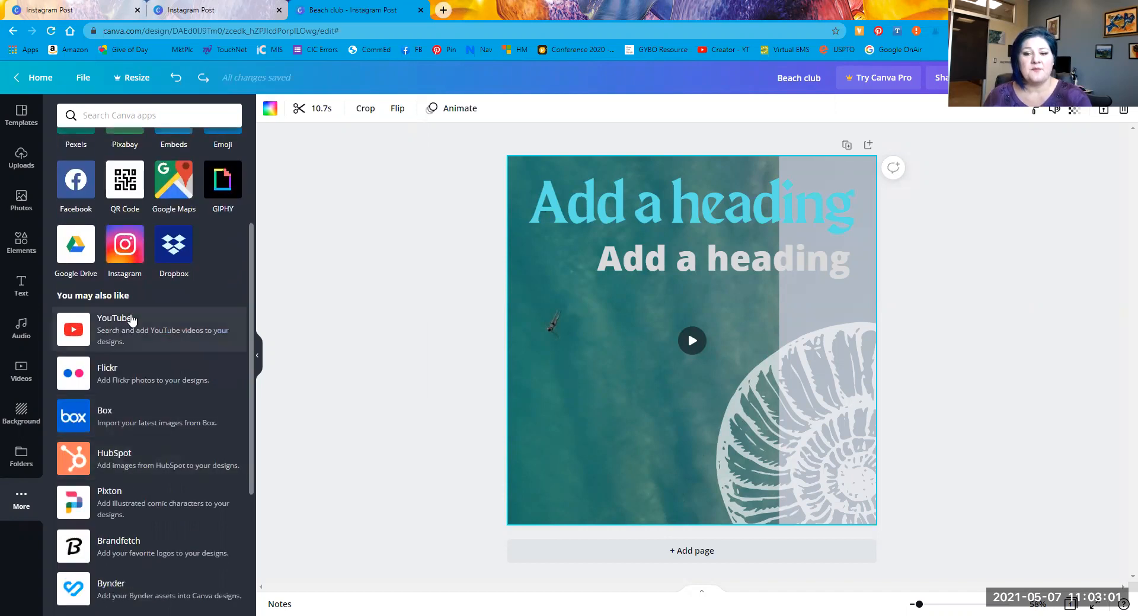
scroll(114, 335, down, 2)
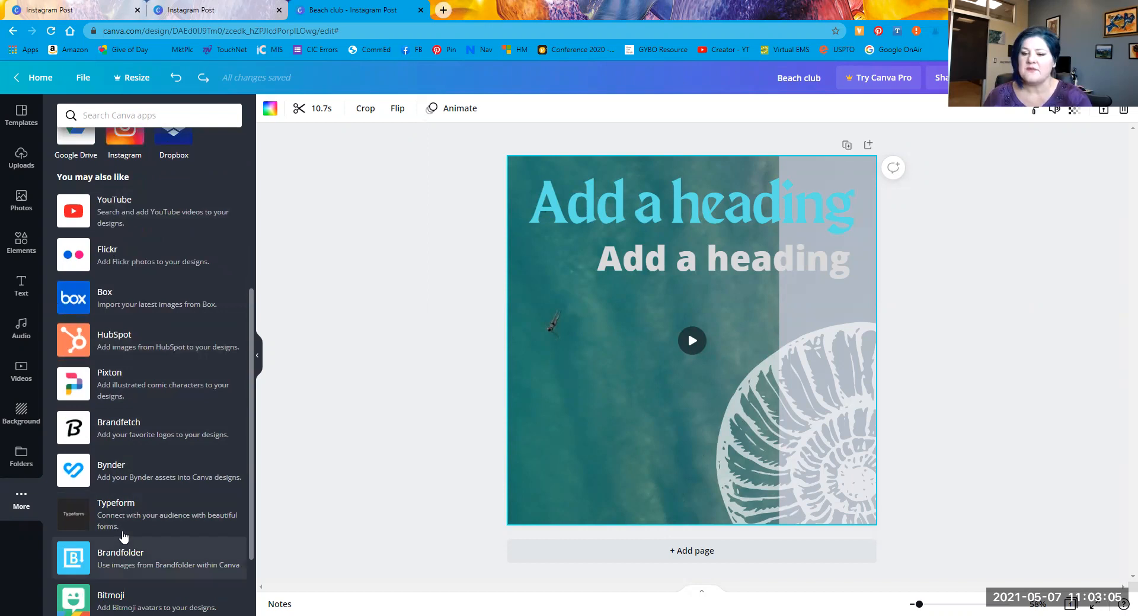
scroll(124, 537, down, 2)
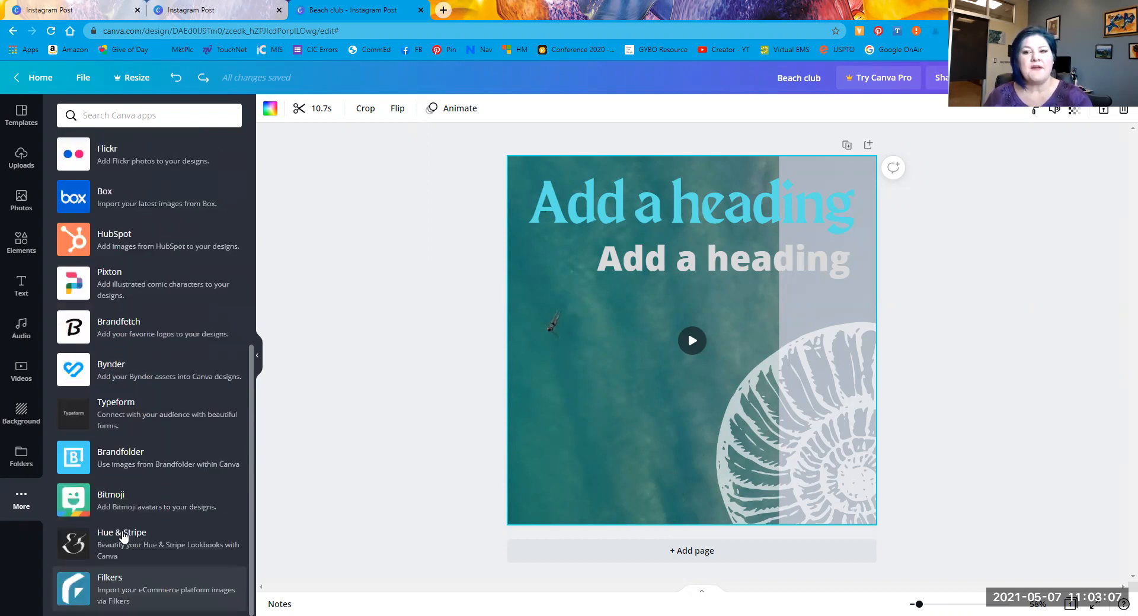
scroll(123, 533, up, 3)
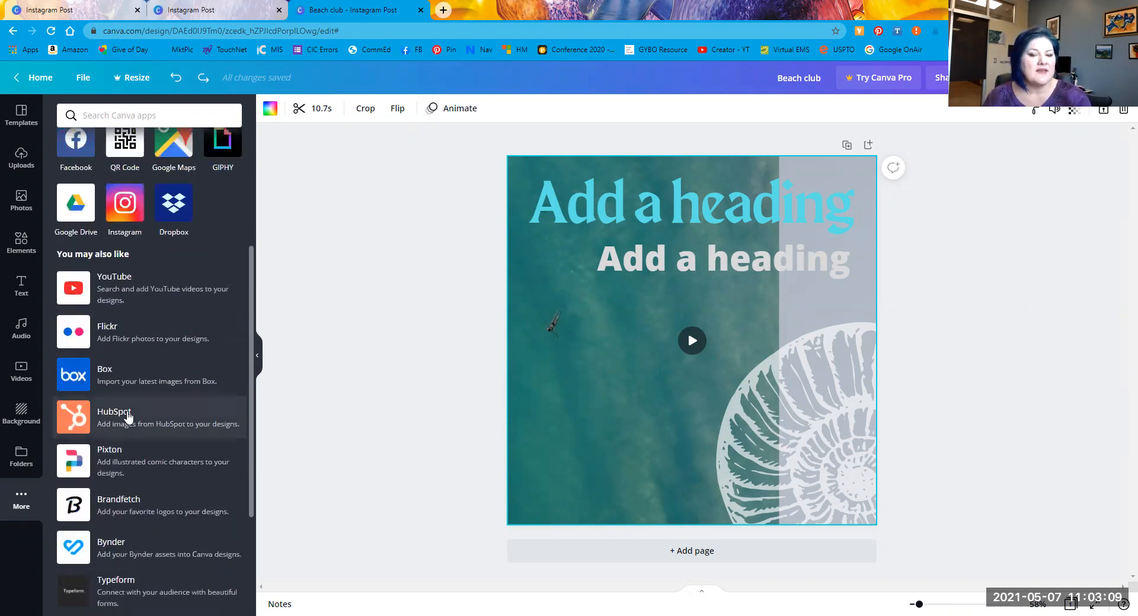
scroll(127, 418, up, 2)
scroll(127, 417, down, 5)
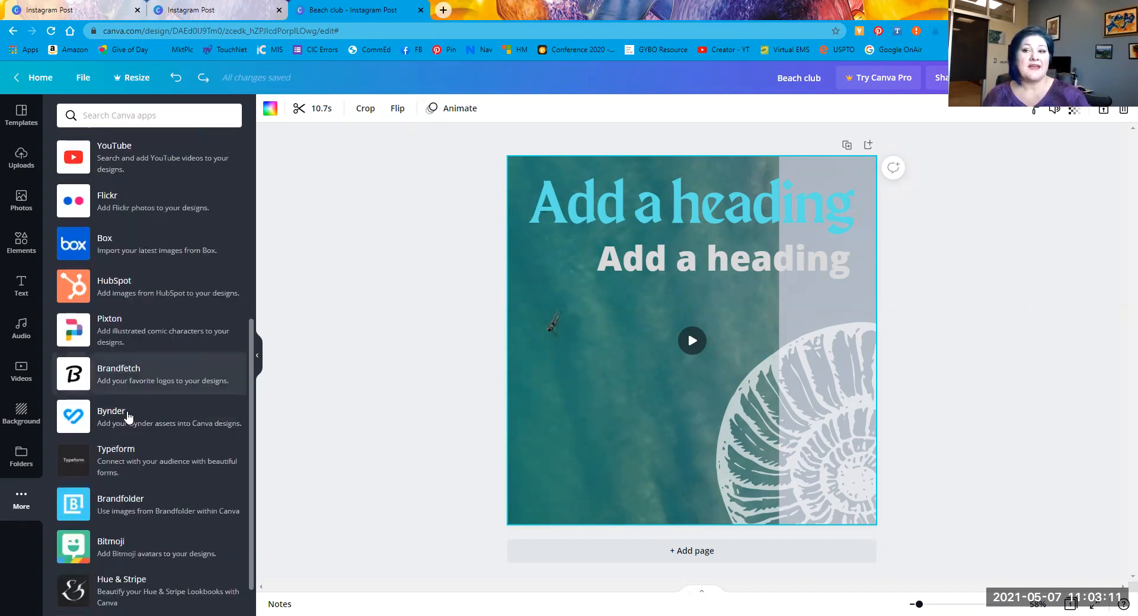
scroll(127, 418, down, 1)
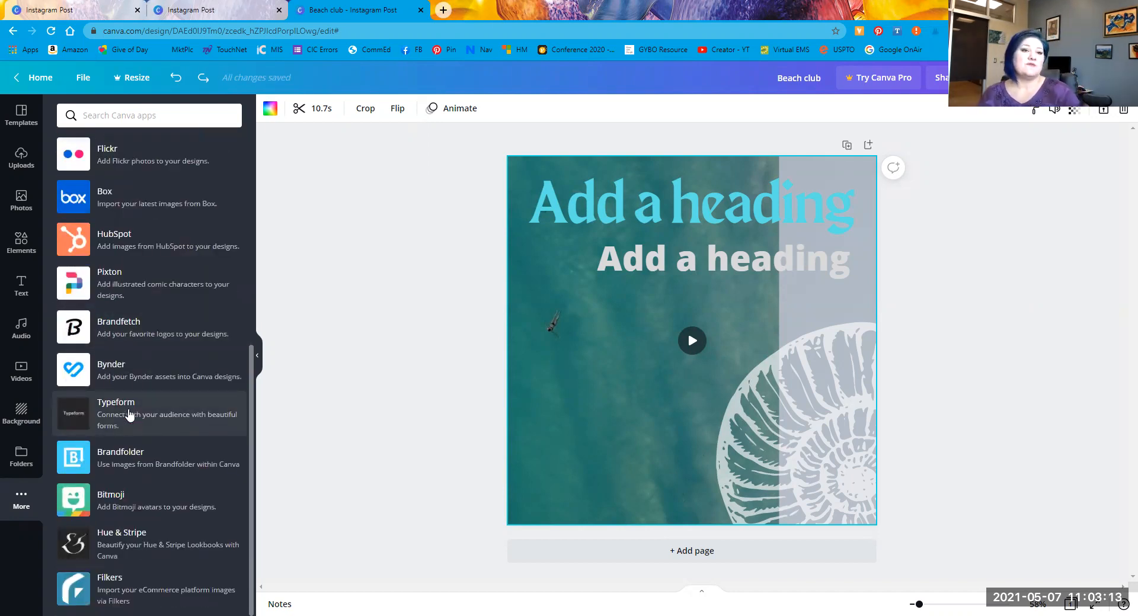
scroll(127, 417, up, 4)
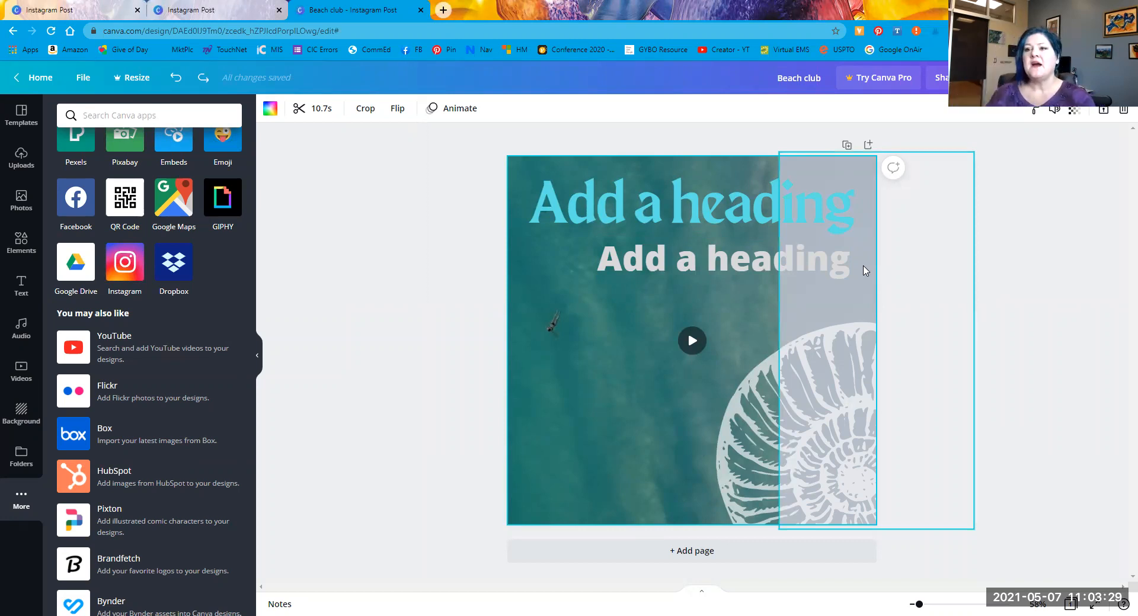
Step: Share the design with the recipient's e-mail, Can edit access, and the note 'You are my test subject'
click(944, 78)
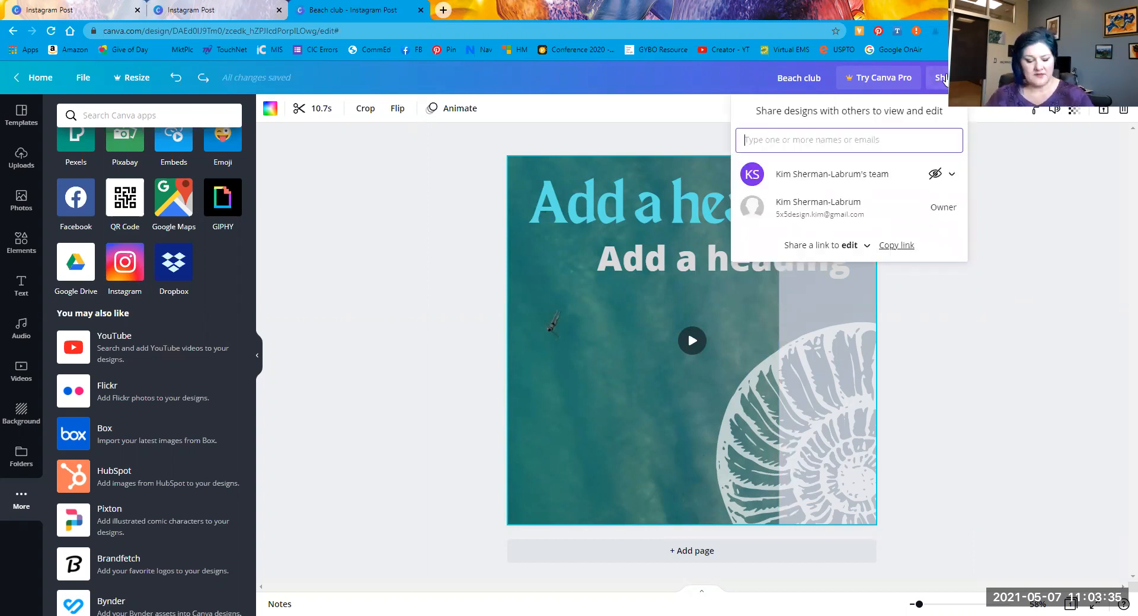
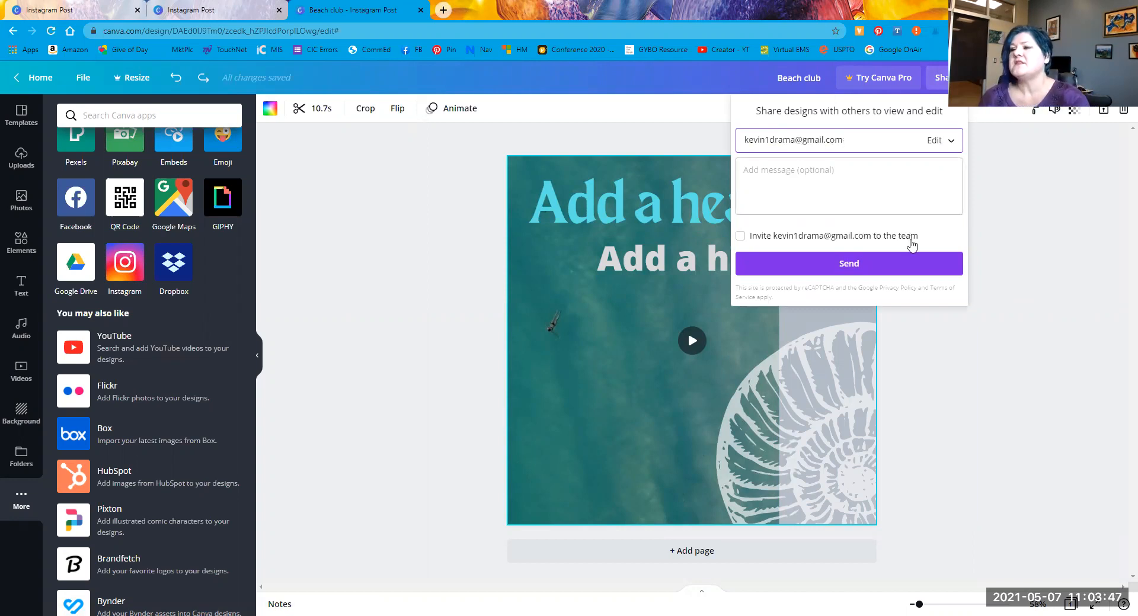
click(943, 140)
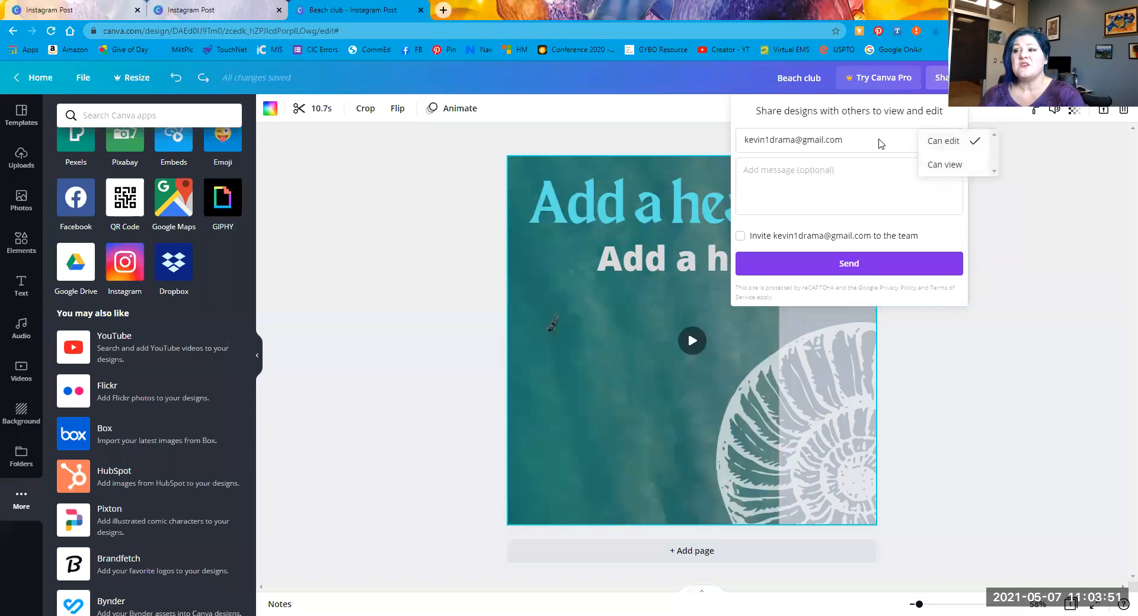
click(848, 168)
text(You are my test s)
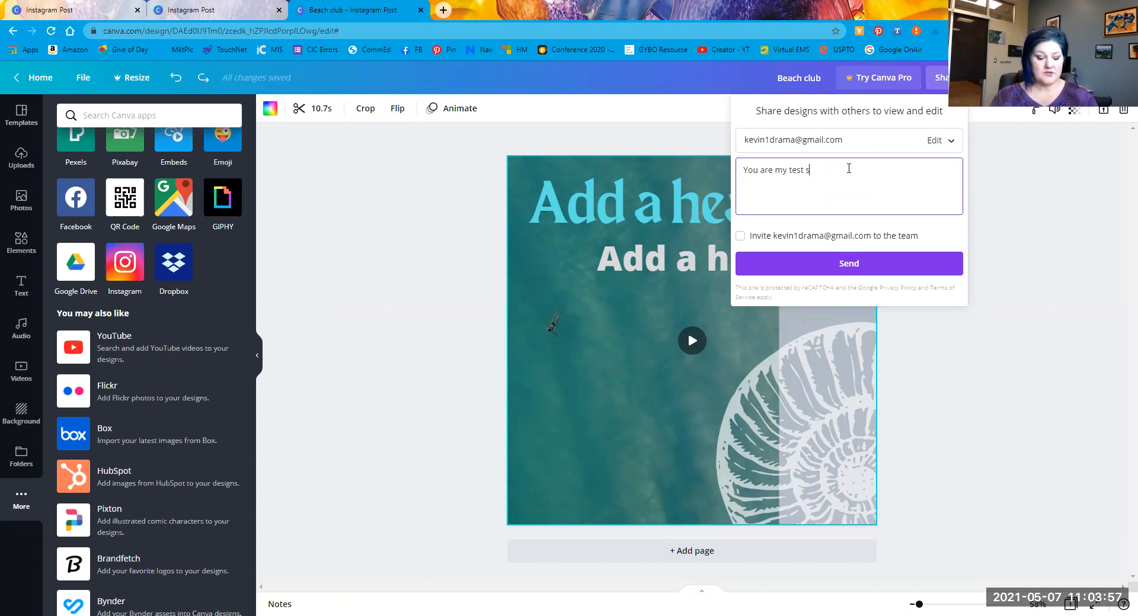
text(ubject)
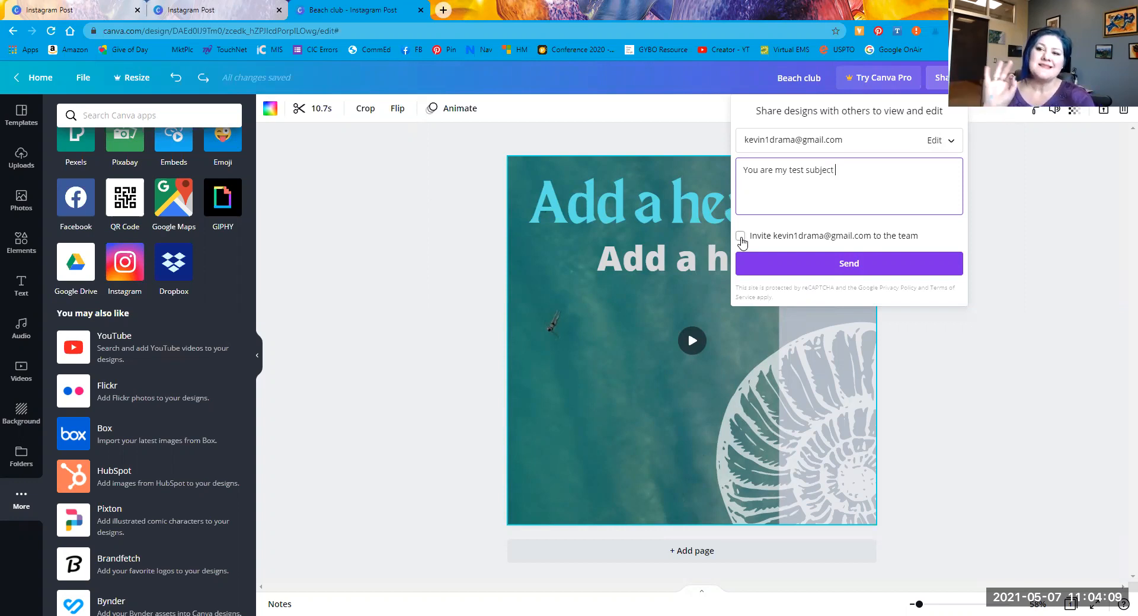
click(811, 262)
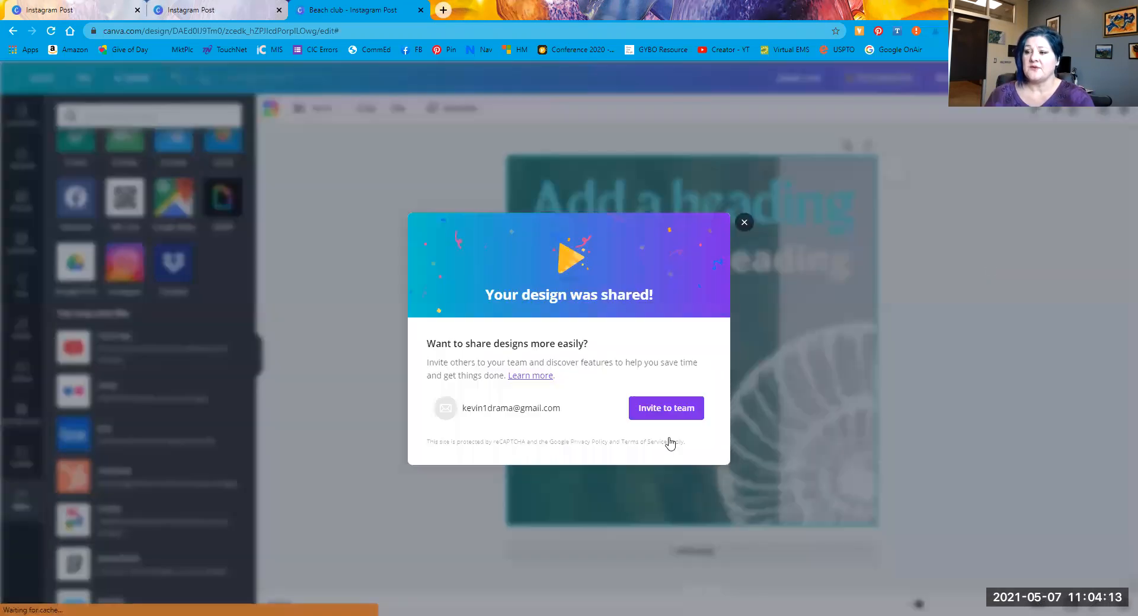
Step: Dismiss the 'Your design was shared!' confirmation and bring up the Download panel
click(744, 224)
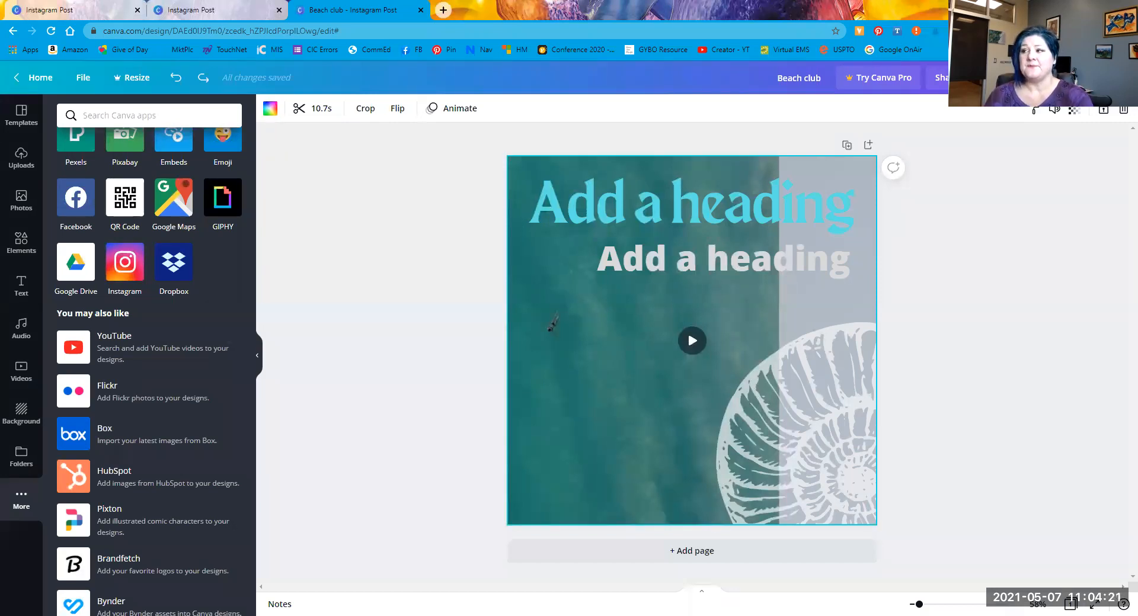
click(1068, 77)
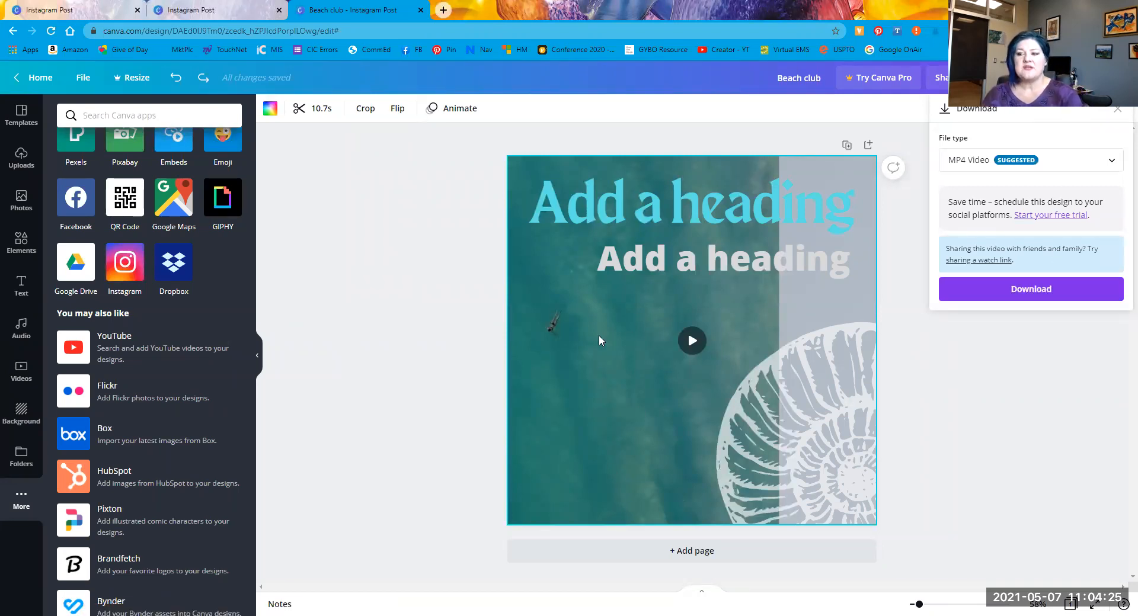
Step: Review the download file types, keep MP4 Video, and close the Download panel
click(1068, 164)
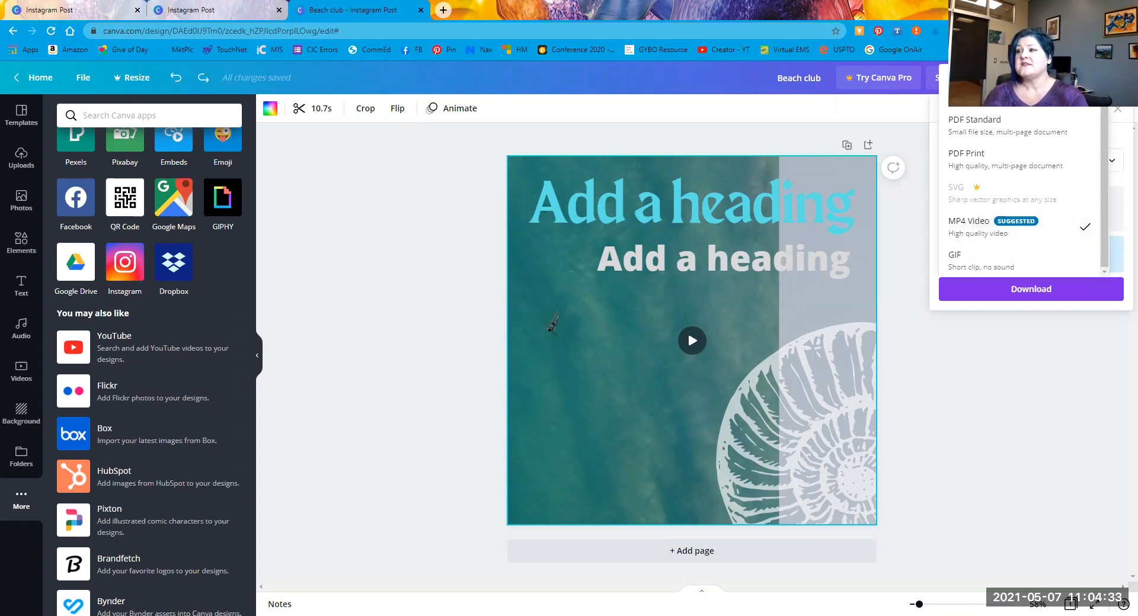
scroll(1024, 123, up, 1)
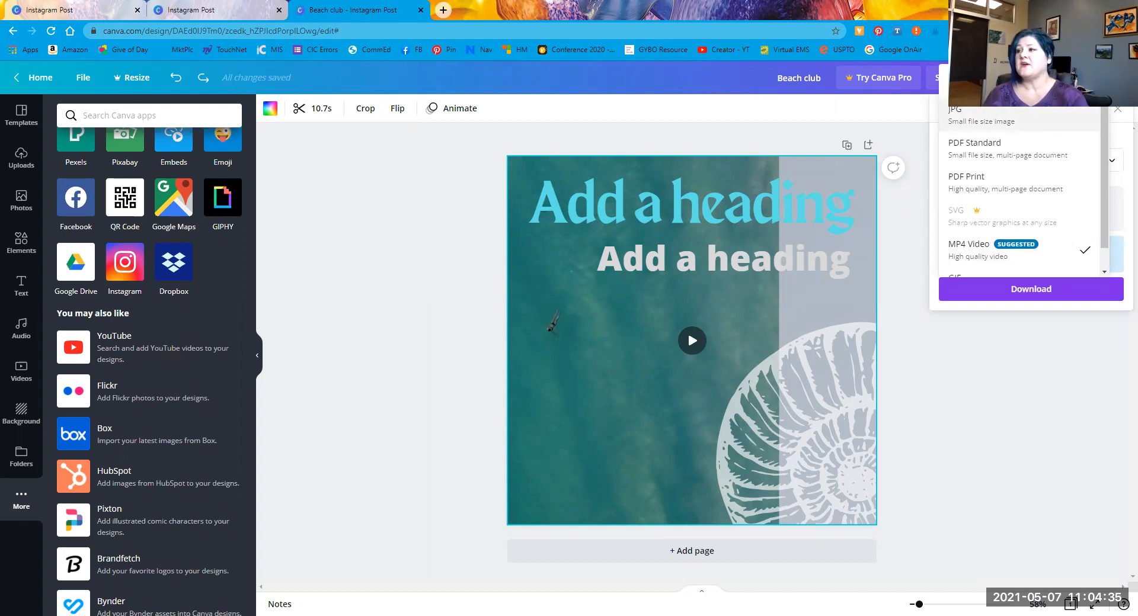
scroll(995, 205, down, 1)
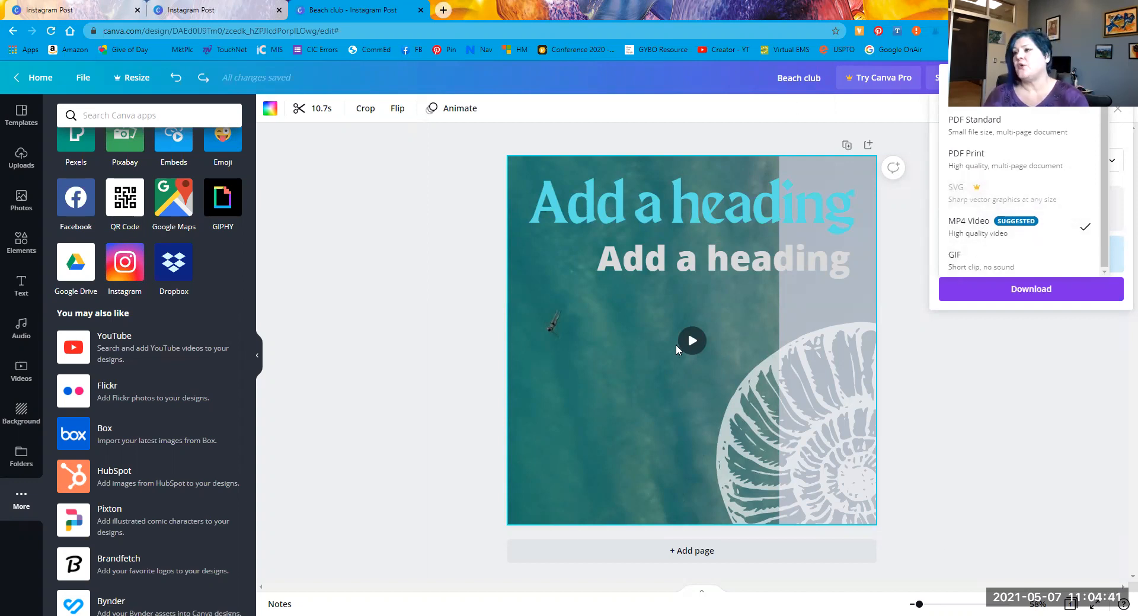
click(974, 448)
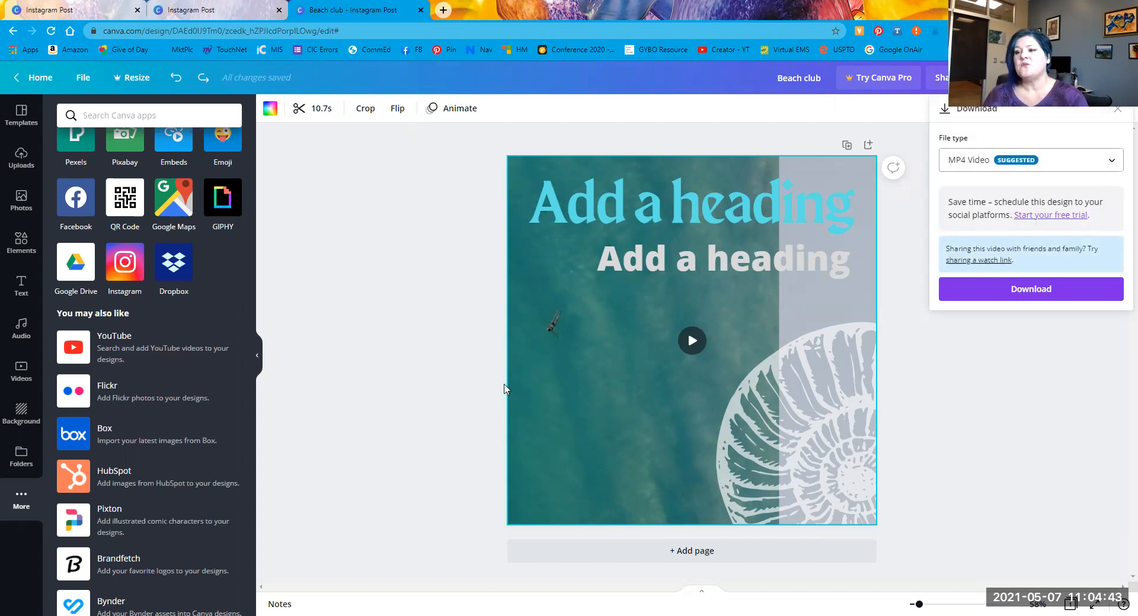
click(563, 386)
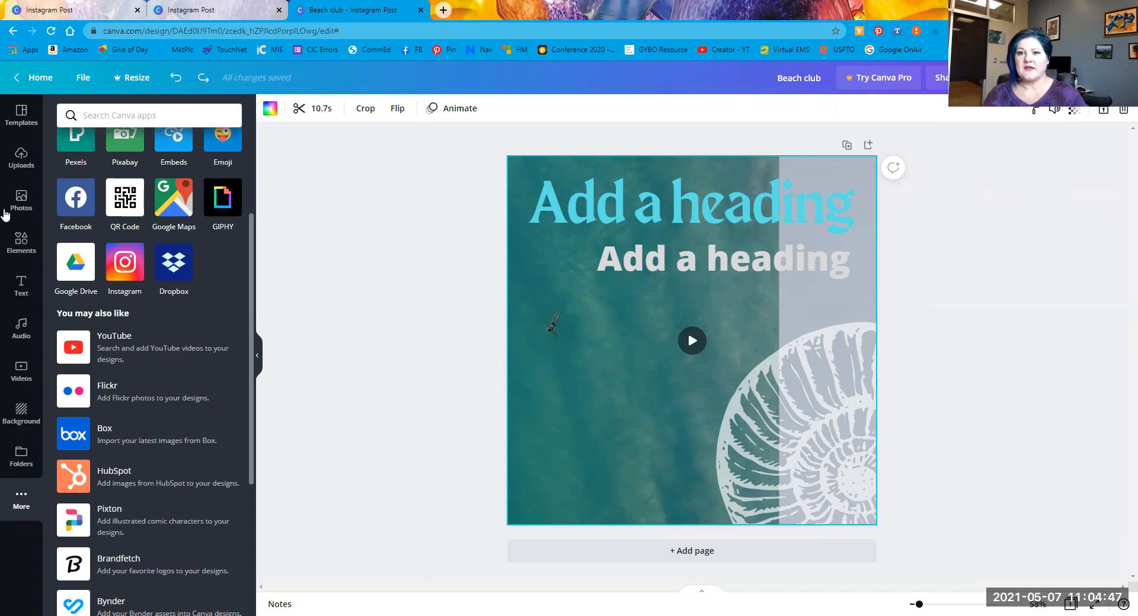
Step: Swap the ocean video background for the sand photo from Photos and open Download
click(22, 199)
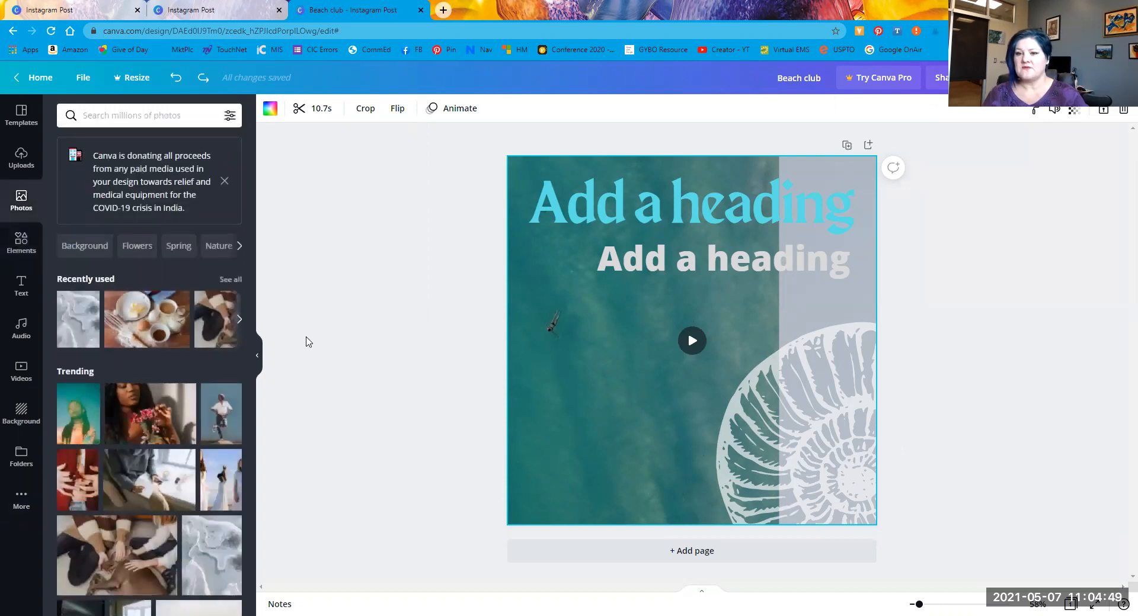
drag(525, 327, 524, 316)
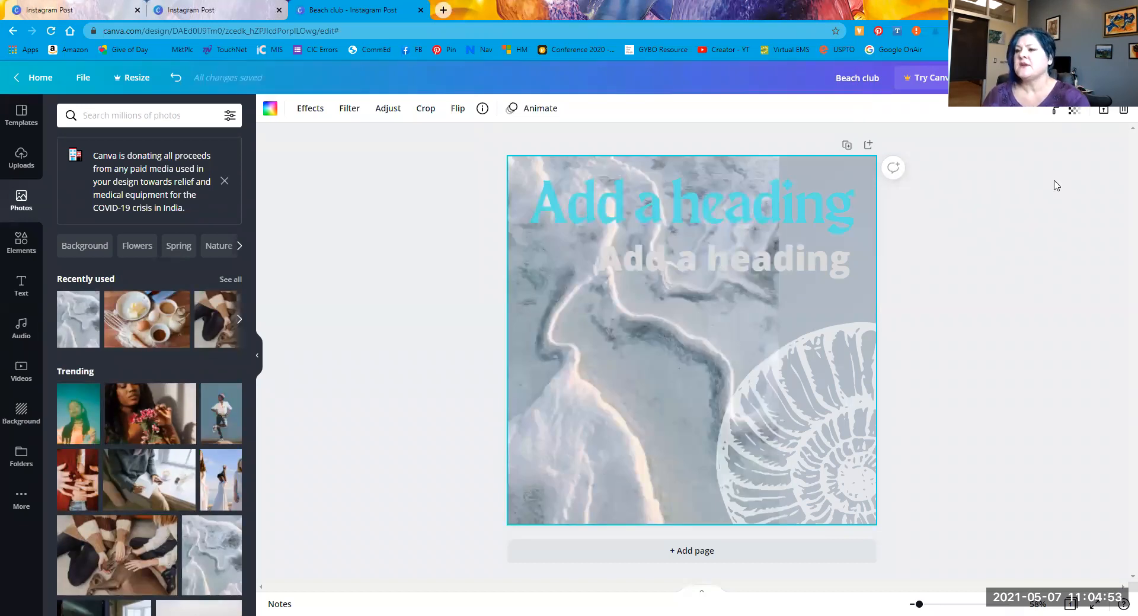
click(1070, 78)
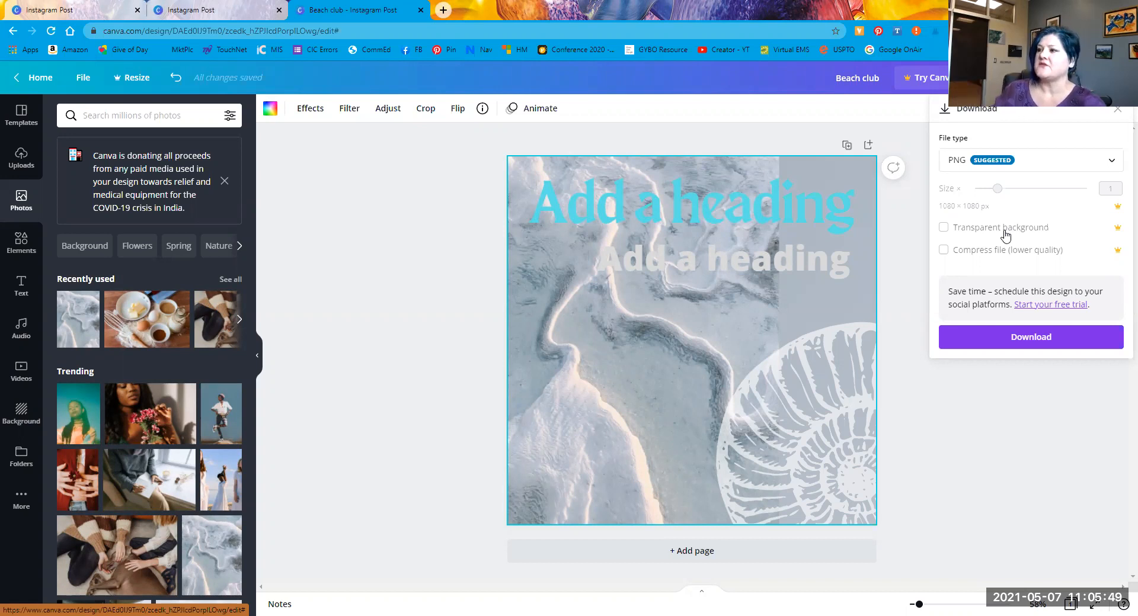
Step: Look over the download file types keeping PNG, then show the Share publishing menu
click(1095, 161)
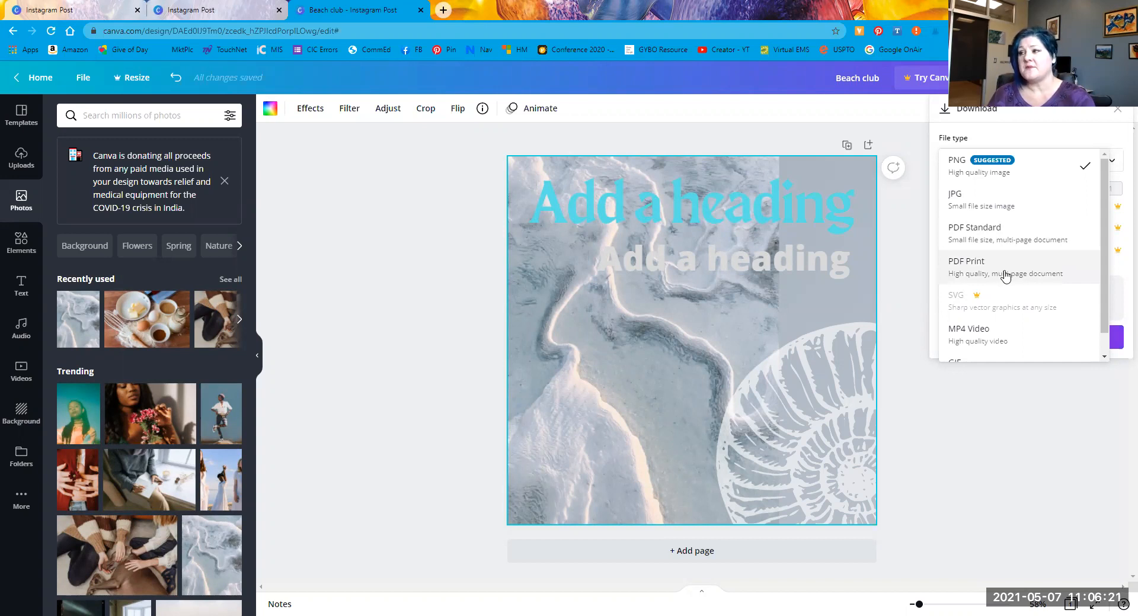
scroll(1005, 278, down, 1)
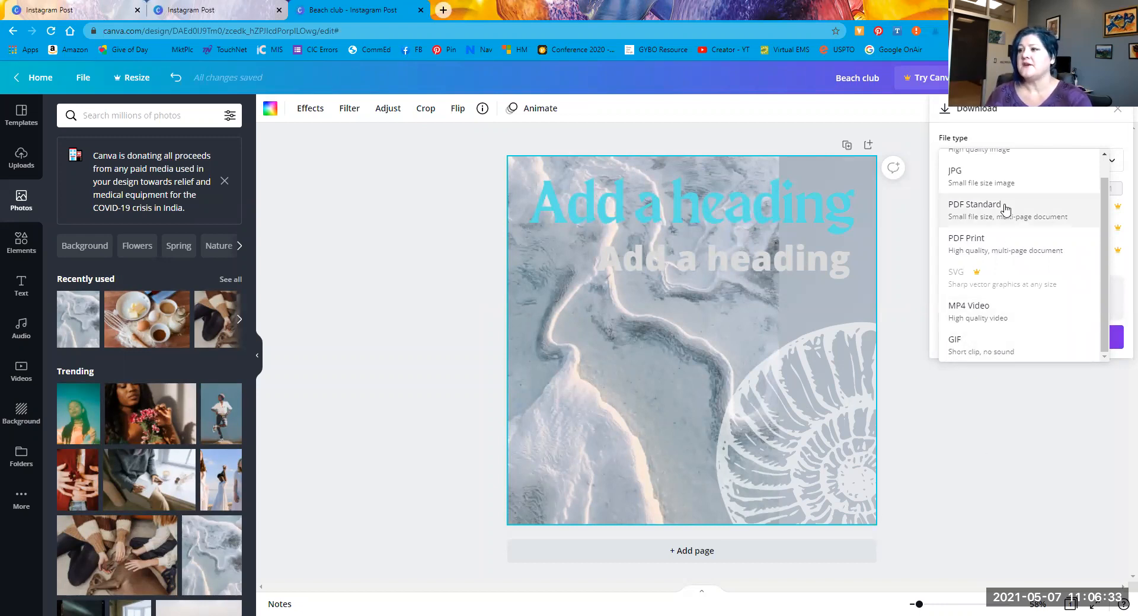
key(Escape)
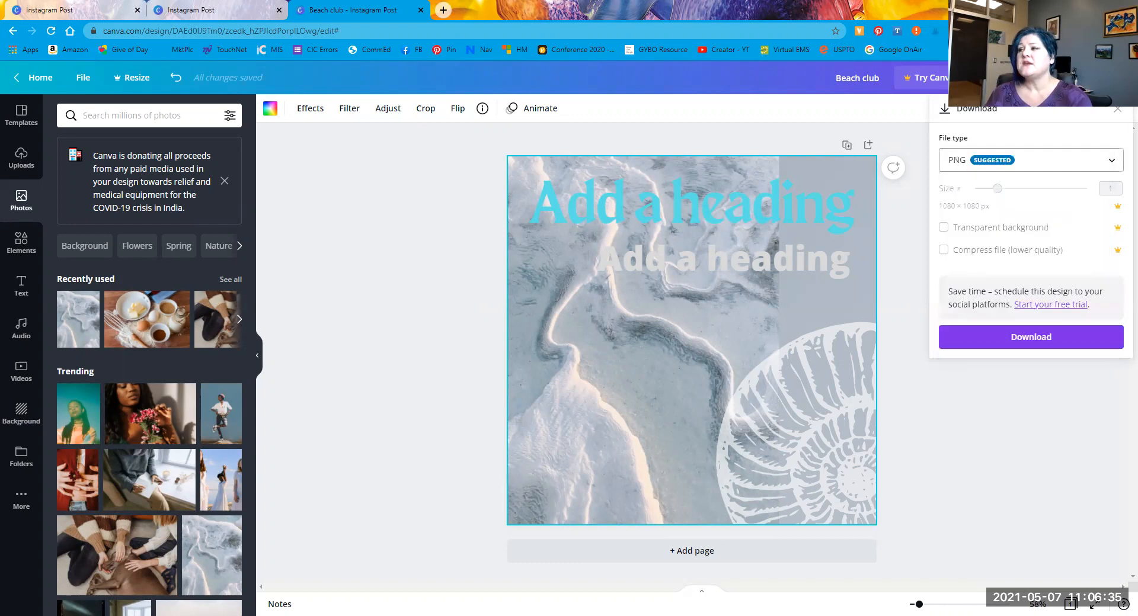
click(1118, 108)
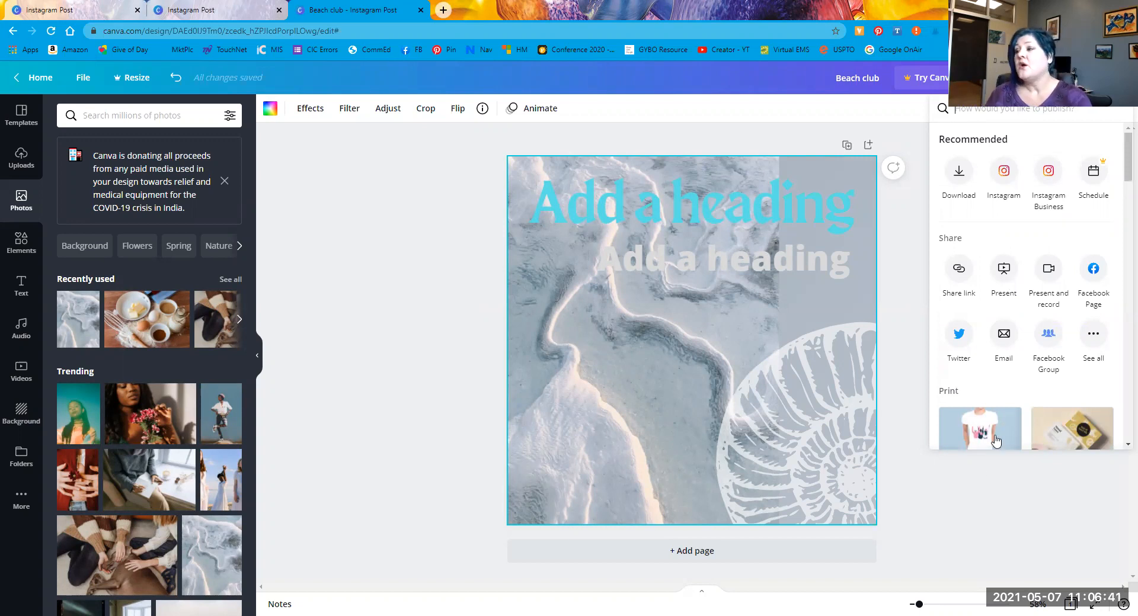
Step: Close the publishing menu, leaving the aqua and grey headings over the sand photo
click(980, 496)
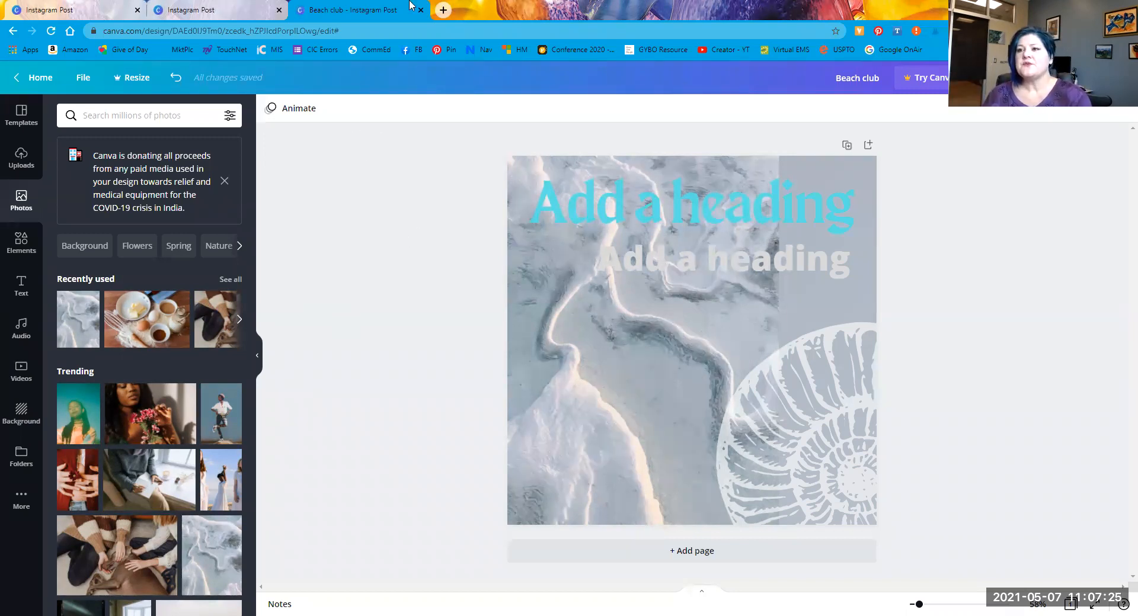
Step: Open a new tab, close both extra Instagram Post tabs, and reopen Beach club's Share menu
key(ctrl+t)
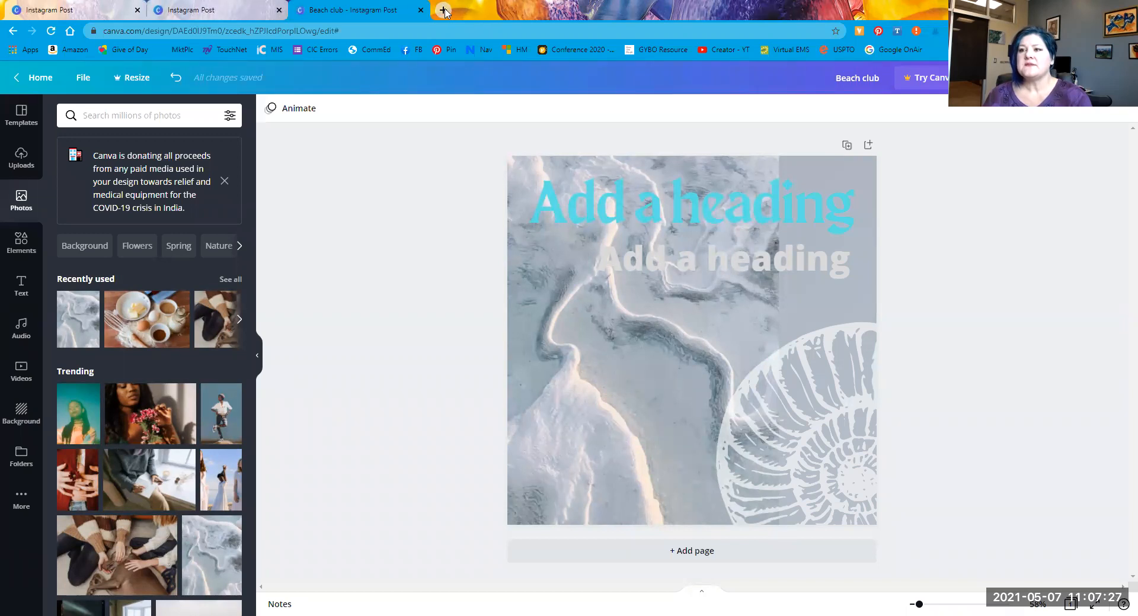
click(138, 10)
click(137, 11)
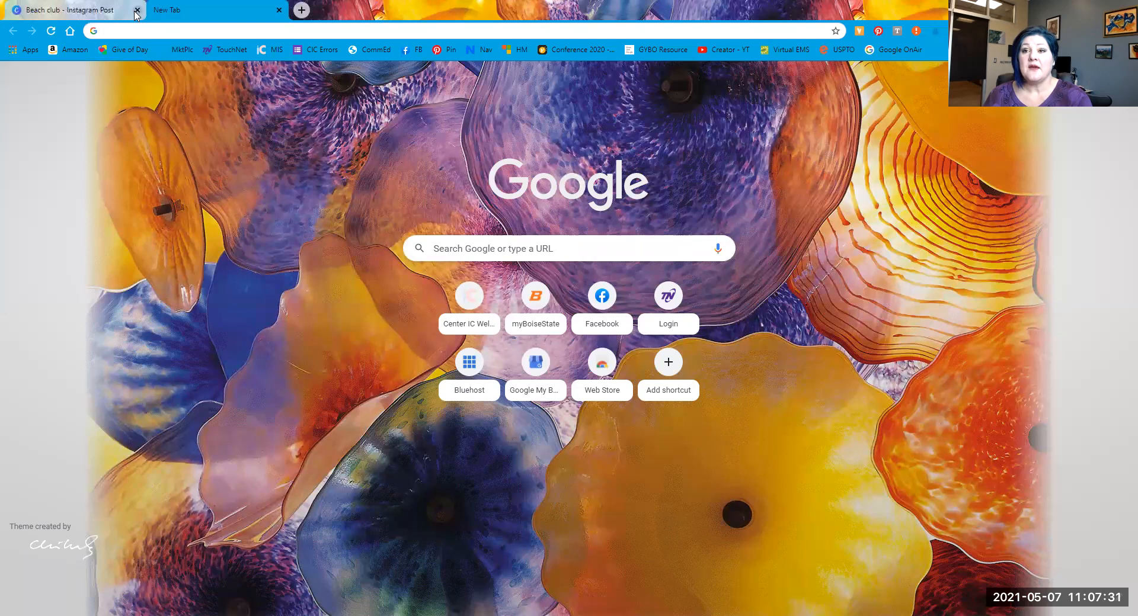
click(63, 14)
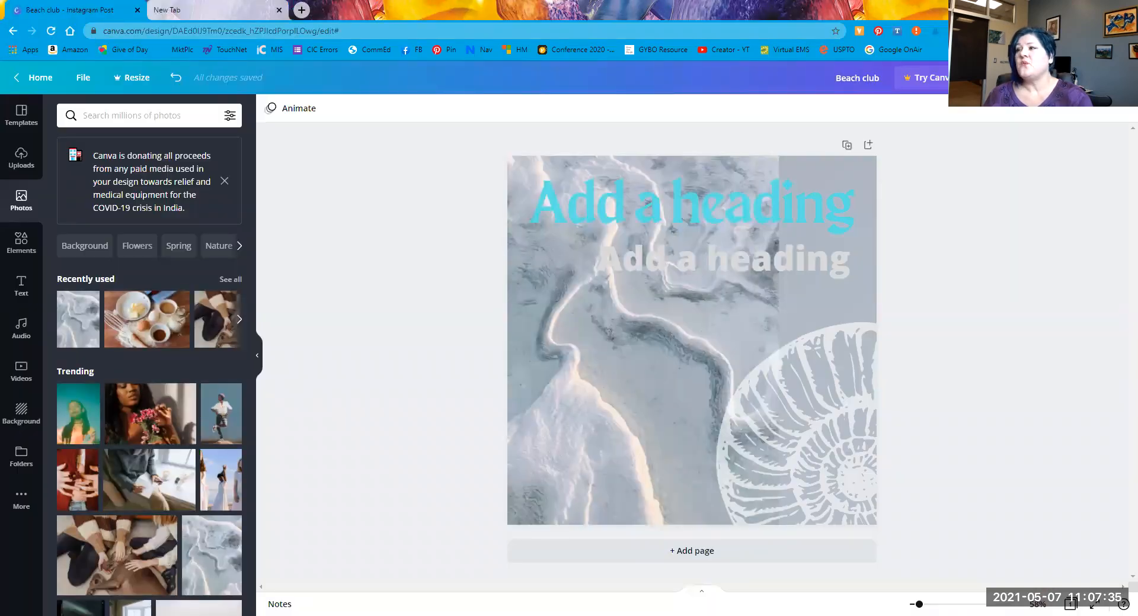
click(1118, 78)
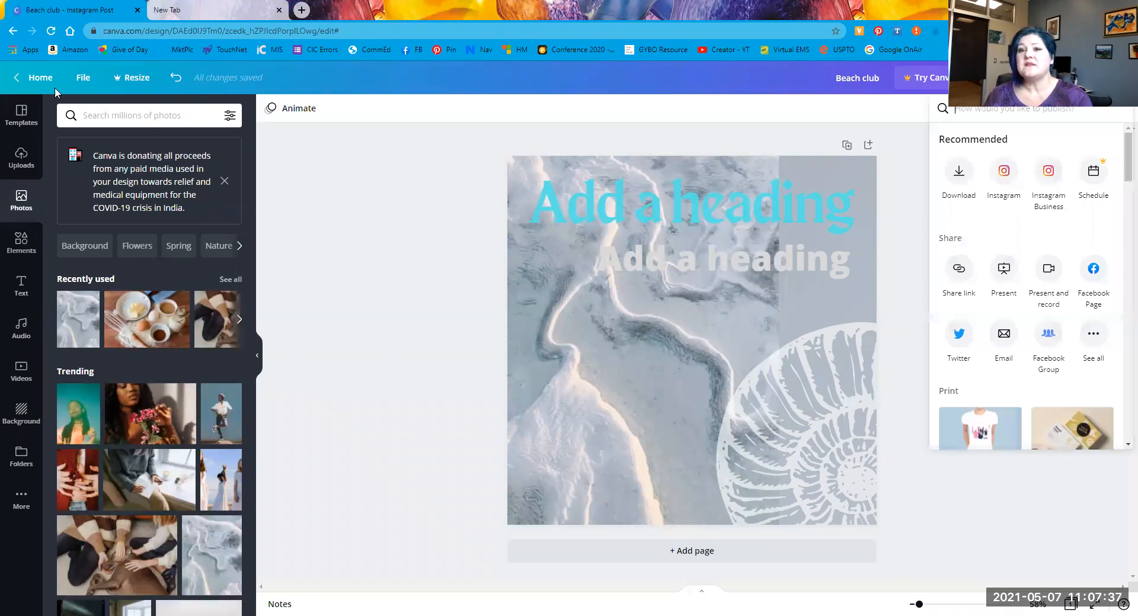
Step: Go to Home and sign out of the current Canva account from the avatar menu
click(40, 78)
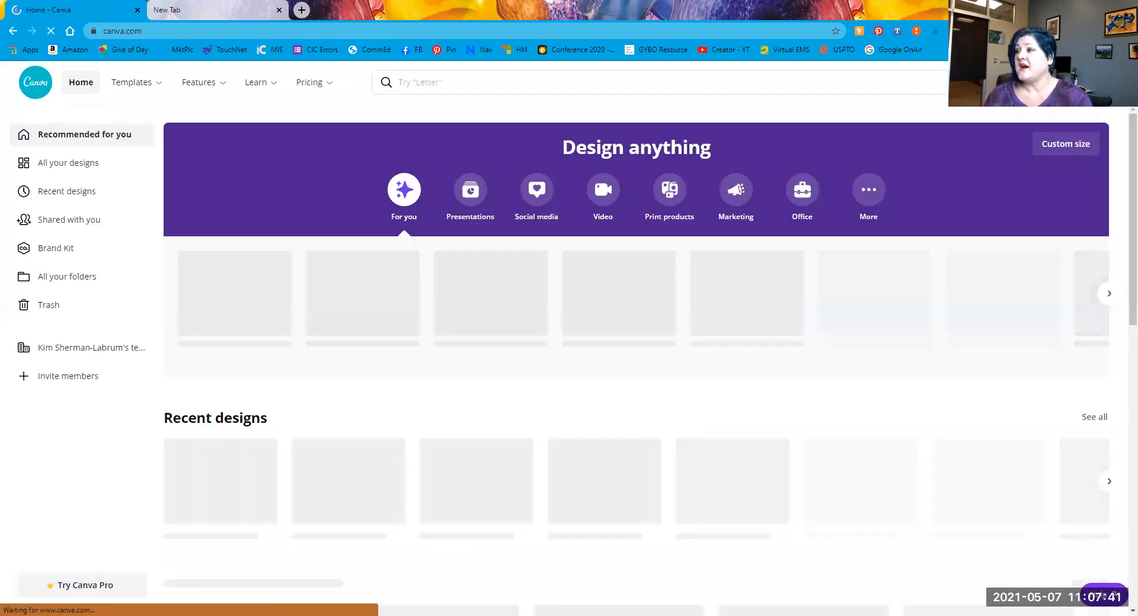
click(1104, 83)
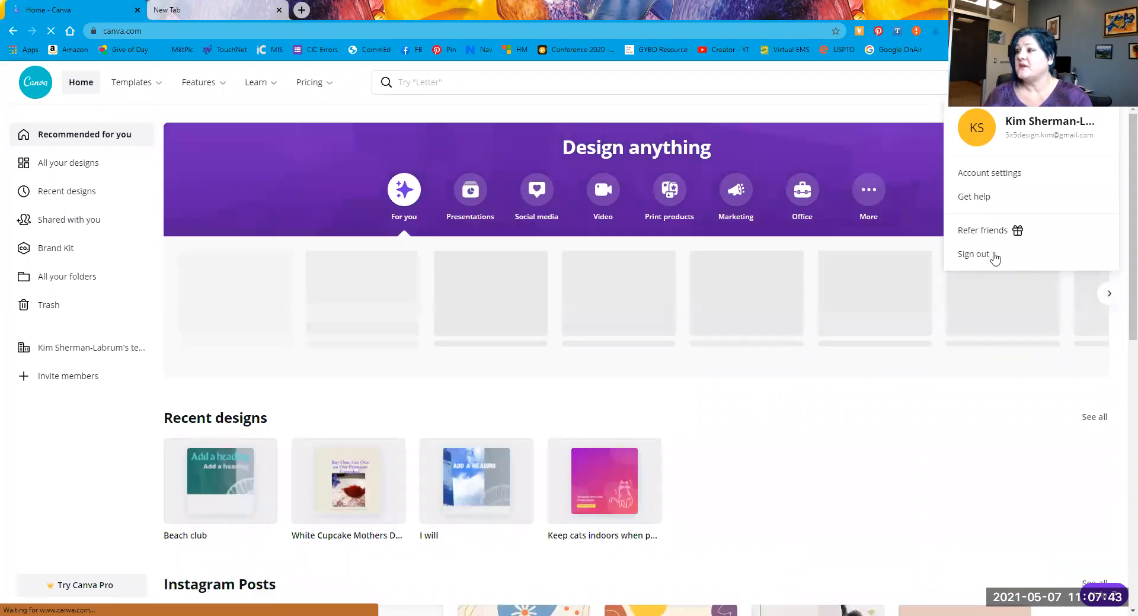
click(993, 254)
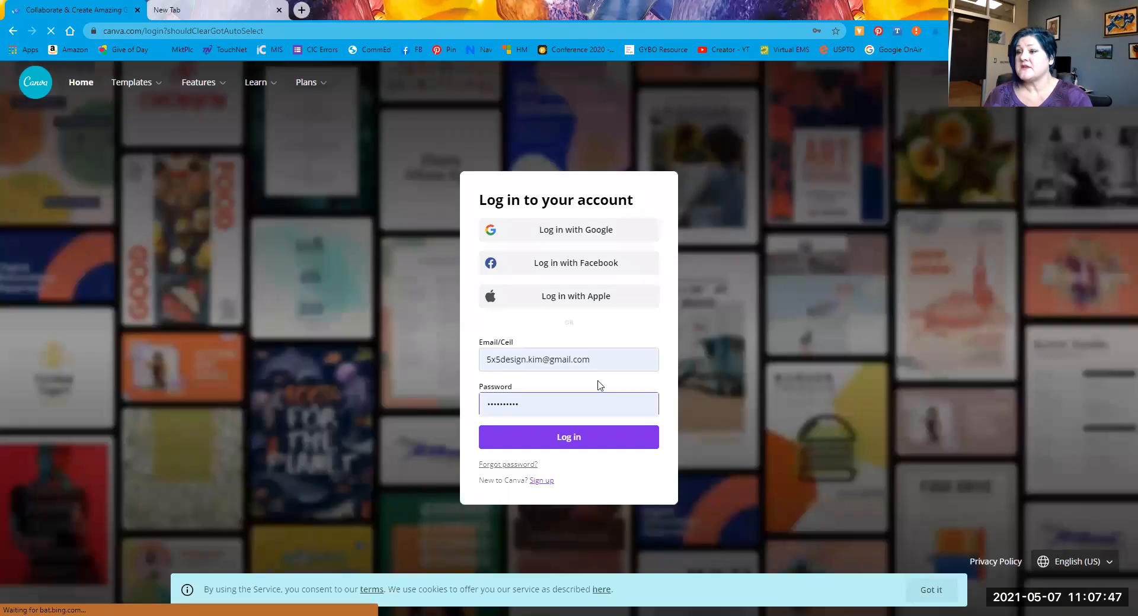
Step: Log back in with a different saved account and open one of its recent designs
click(593, 360)
click(569, 404)
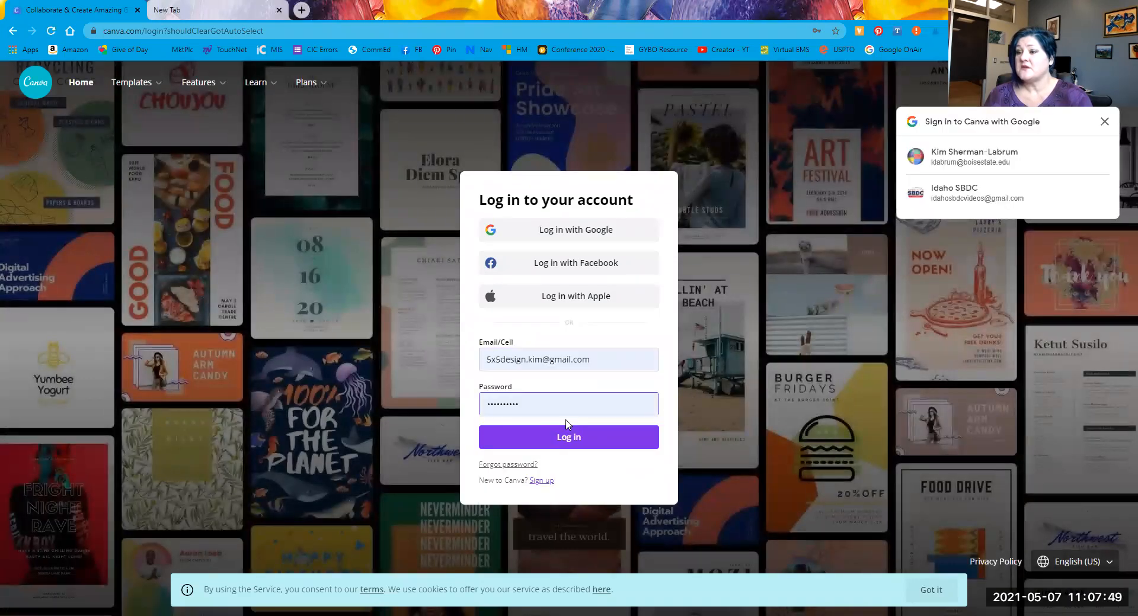
click(606, 364)
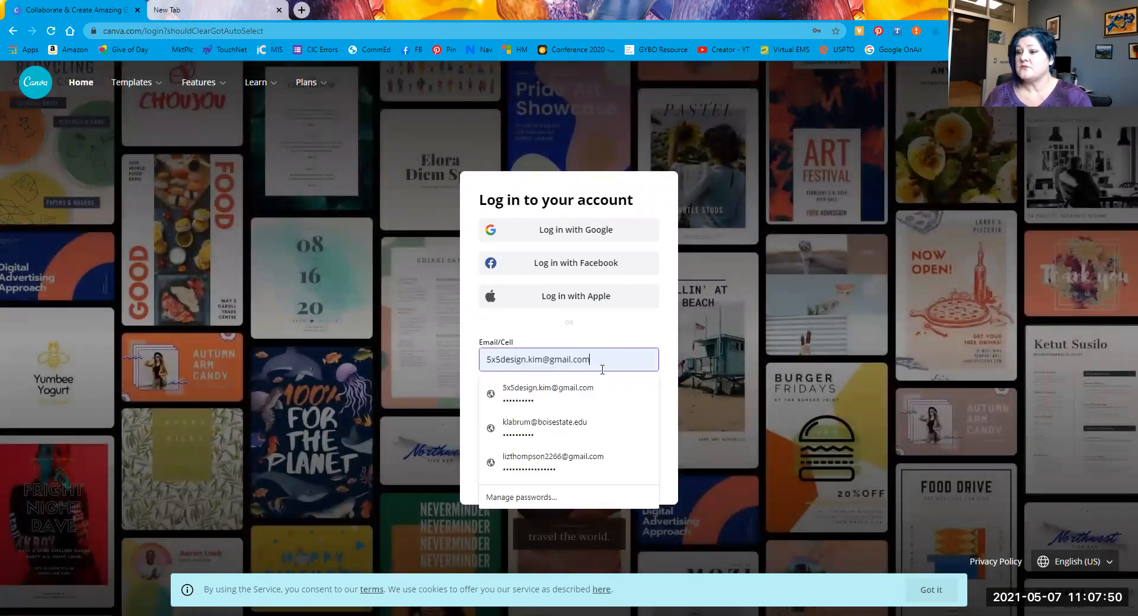
click(584, 433)
click(566, 431)
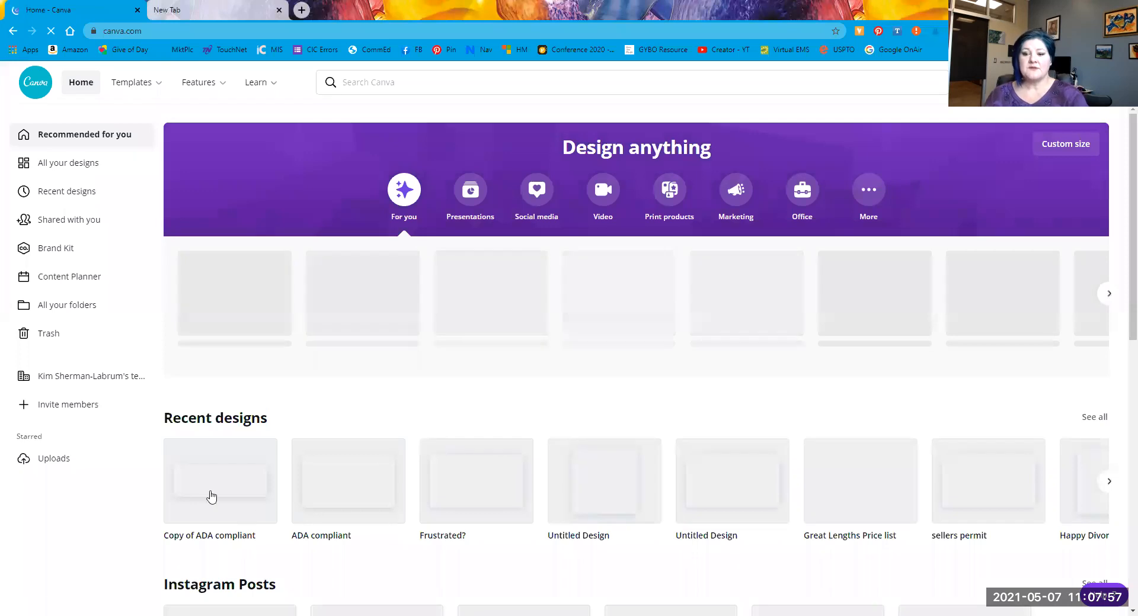
click(219, 486)
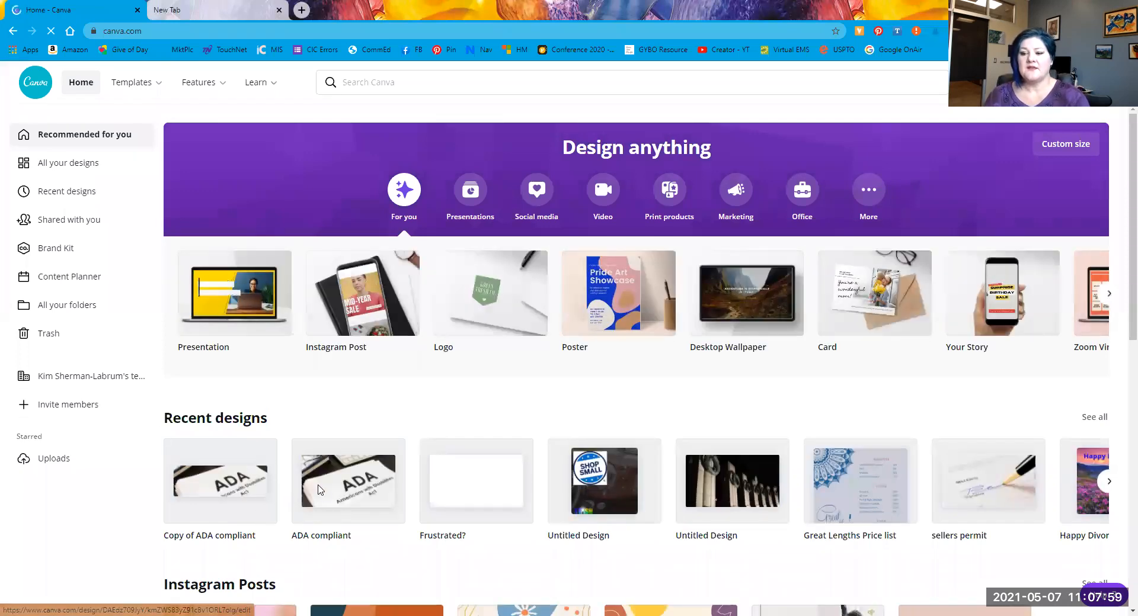
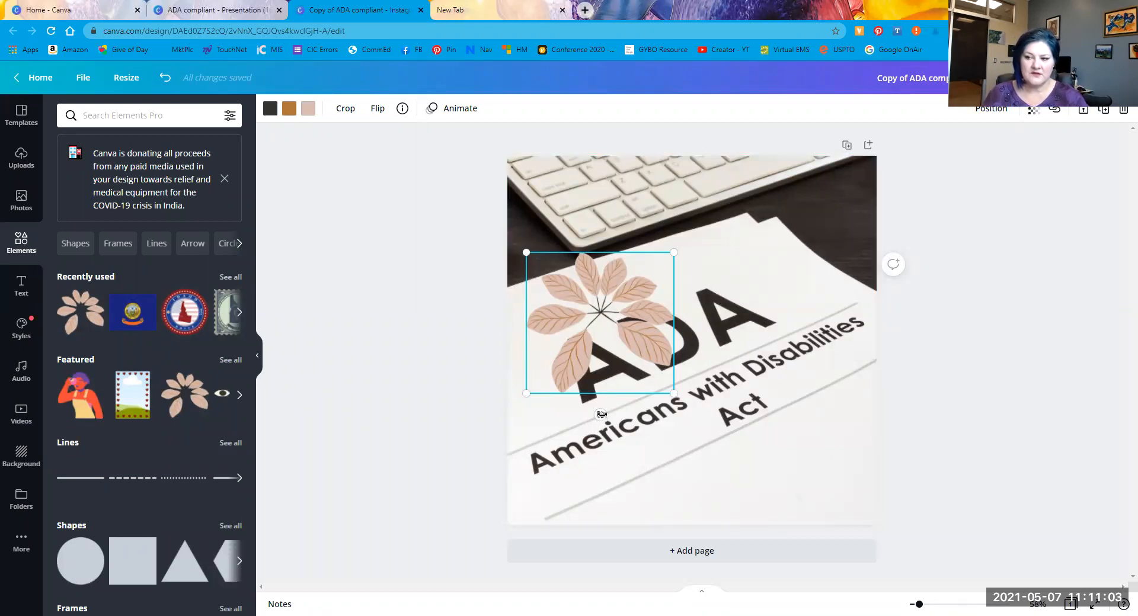
Step: Try the leaf graphic at several angles, then delete it and select the ADA photo
drag(658, 396, 501, 274)
drag(519, 378, 593, 406)
drag(646, 332, 553, 285)
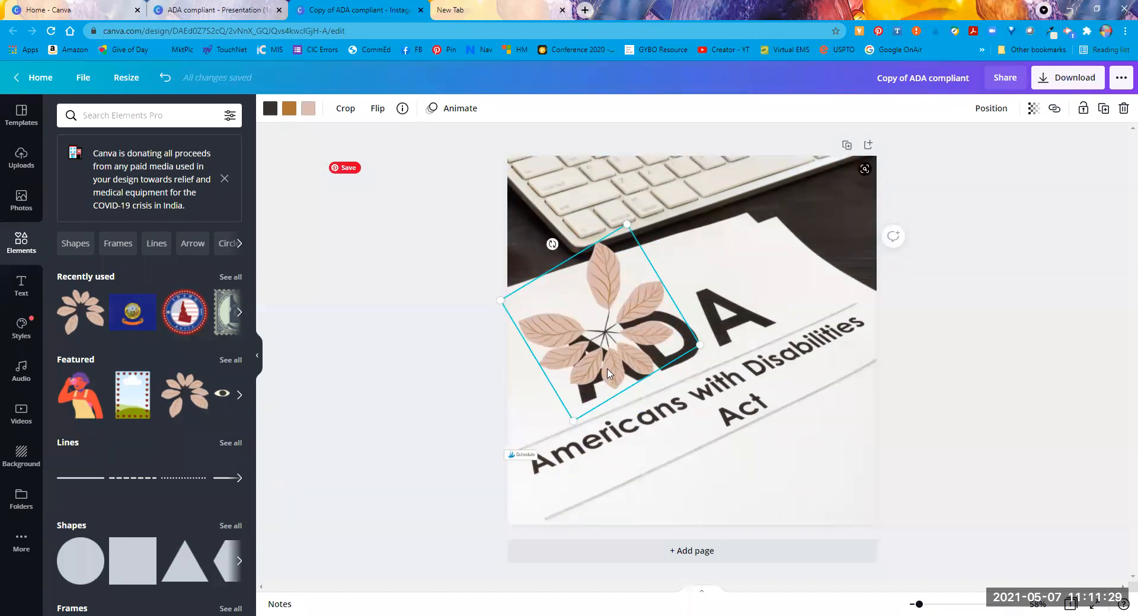
key(Delete)
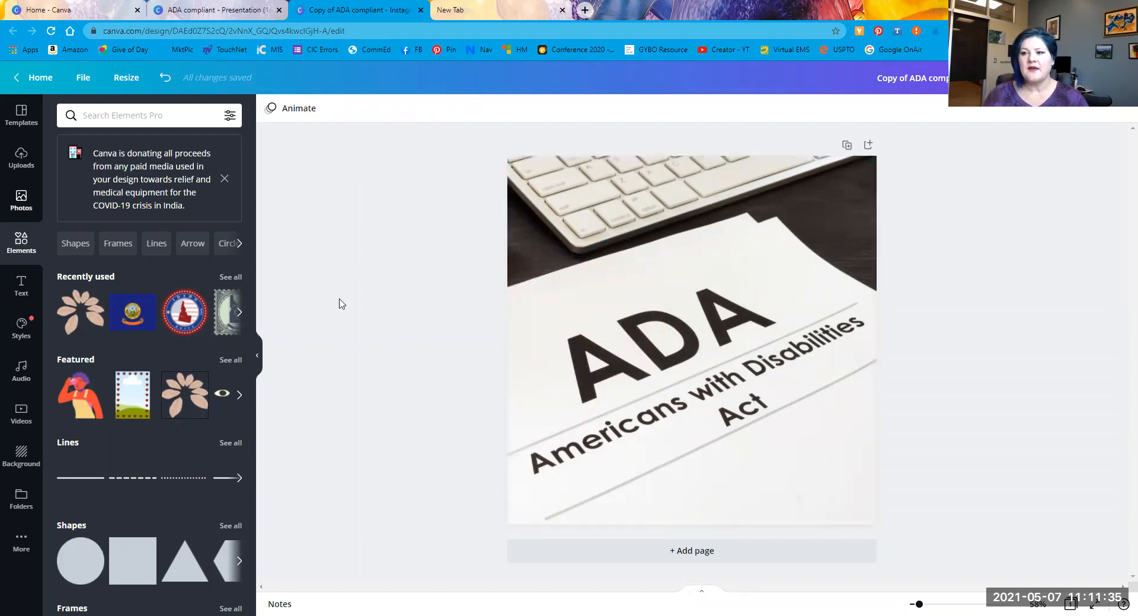
click(673, 391)
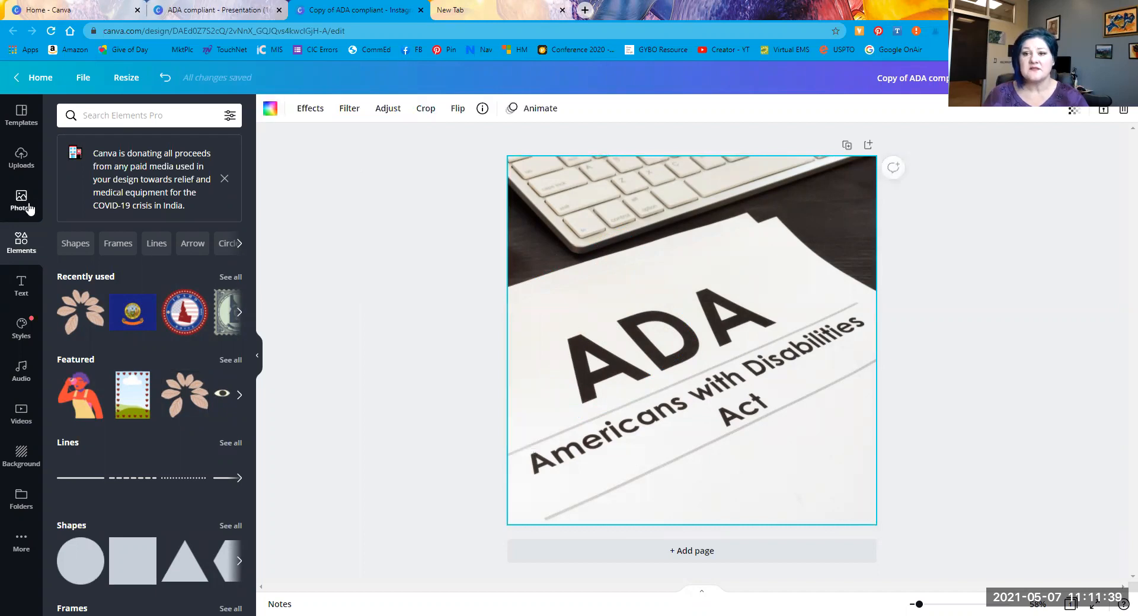
Step: From Photos, add and rotate the businessman photo, delete it, then apply it to the ADA photo
click(21, 200)
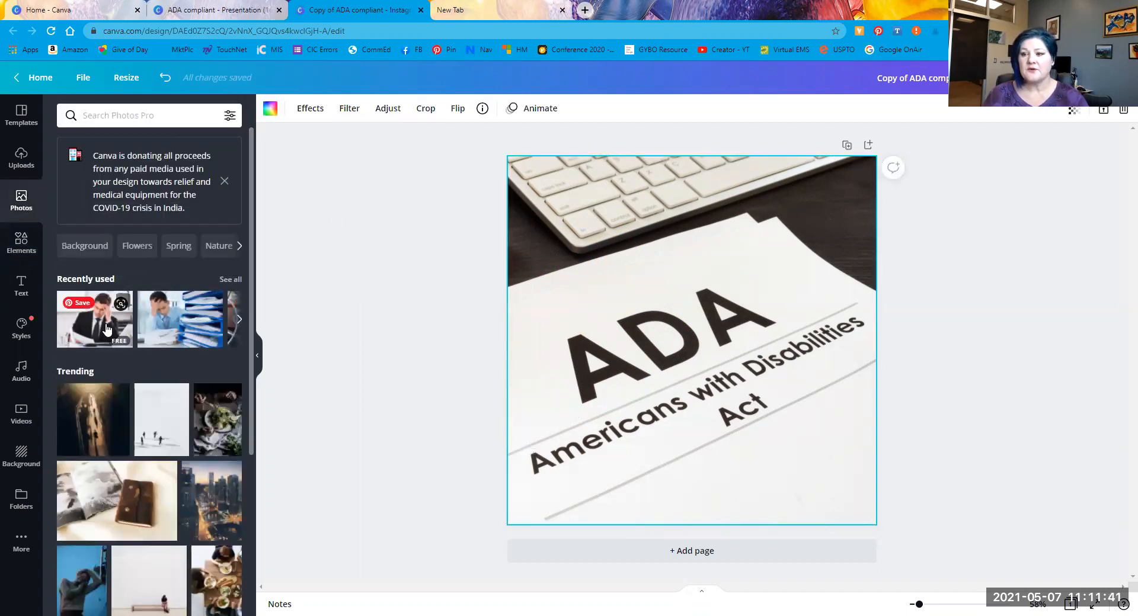
click(105, 322)
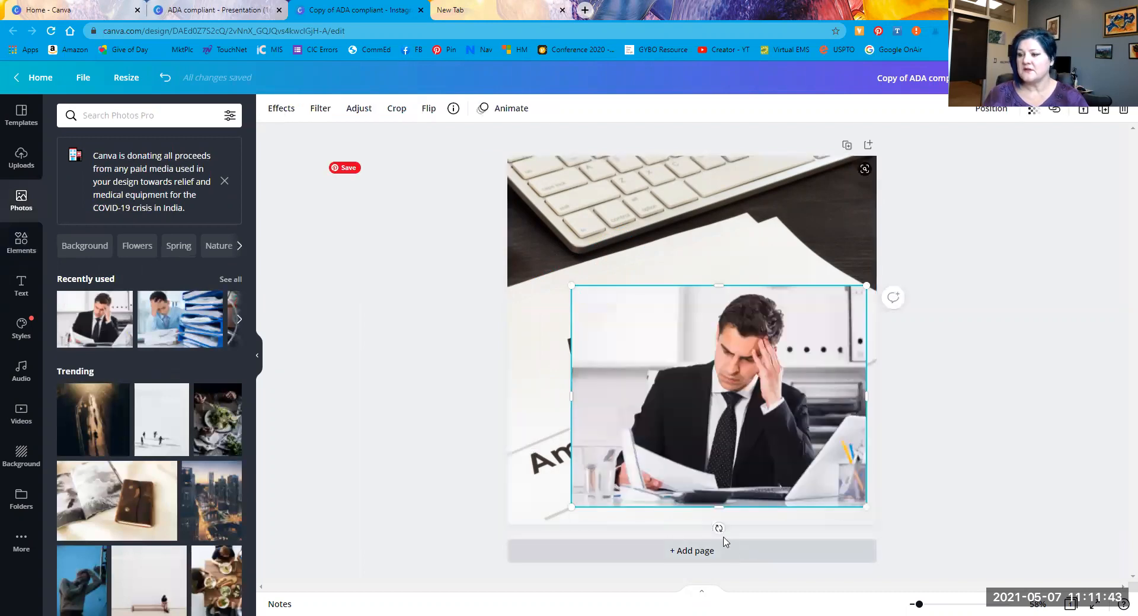
drag(719, 528, 776, 261)
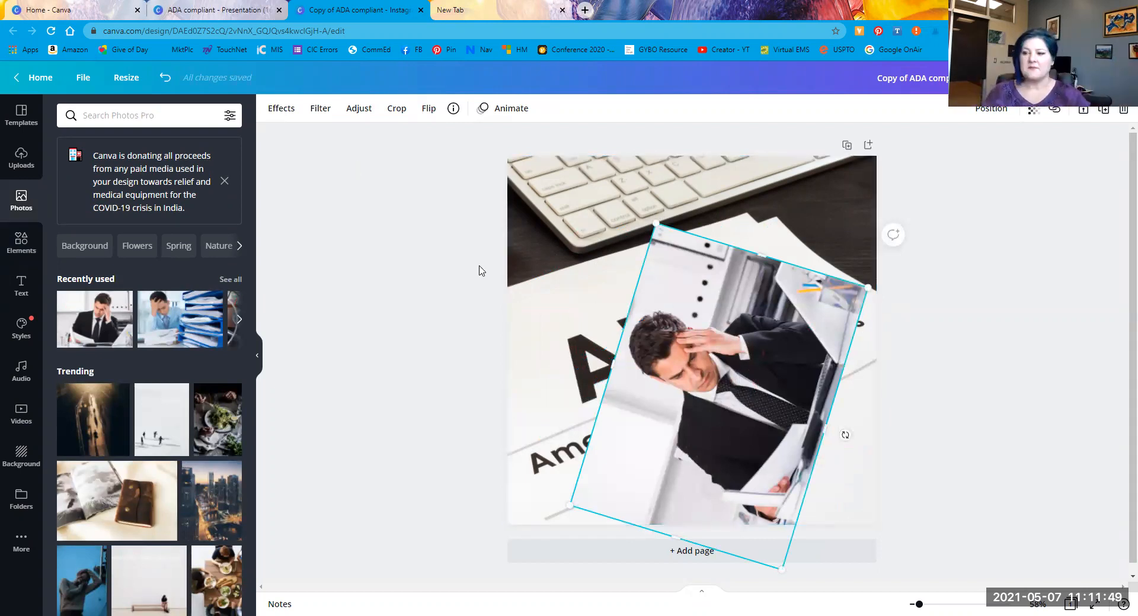
key(Delete)
click(696, 309)
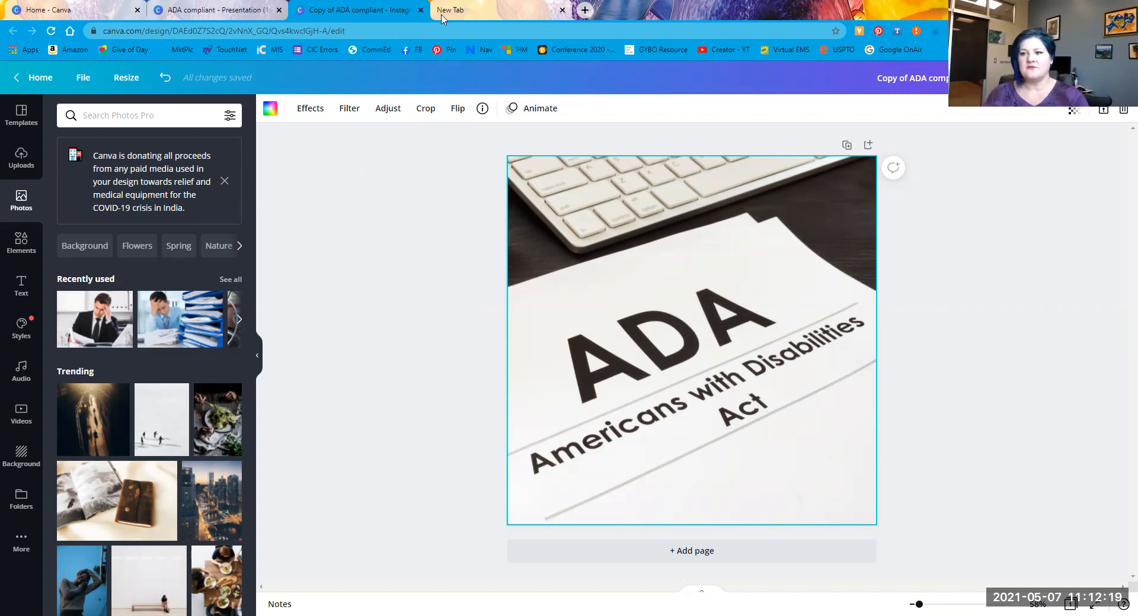
click(99, 310)
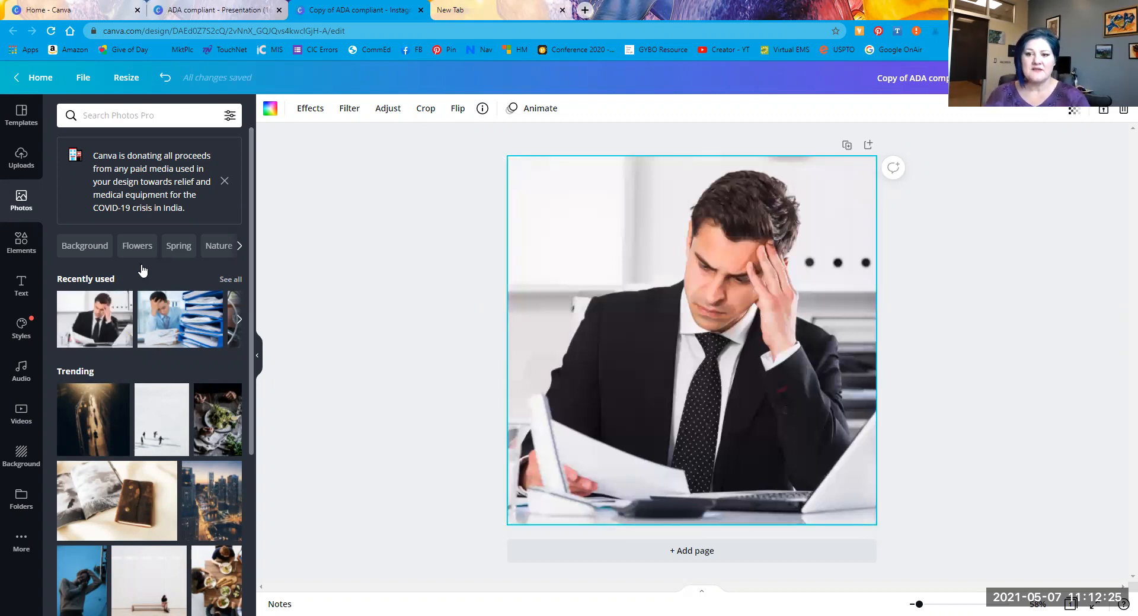
Step: Delete the extra businessman copy and the old background photo
drag(645, 293, 636, 317)
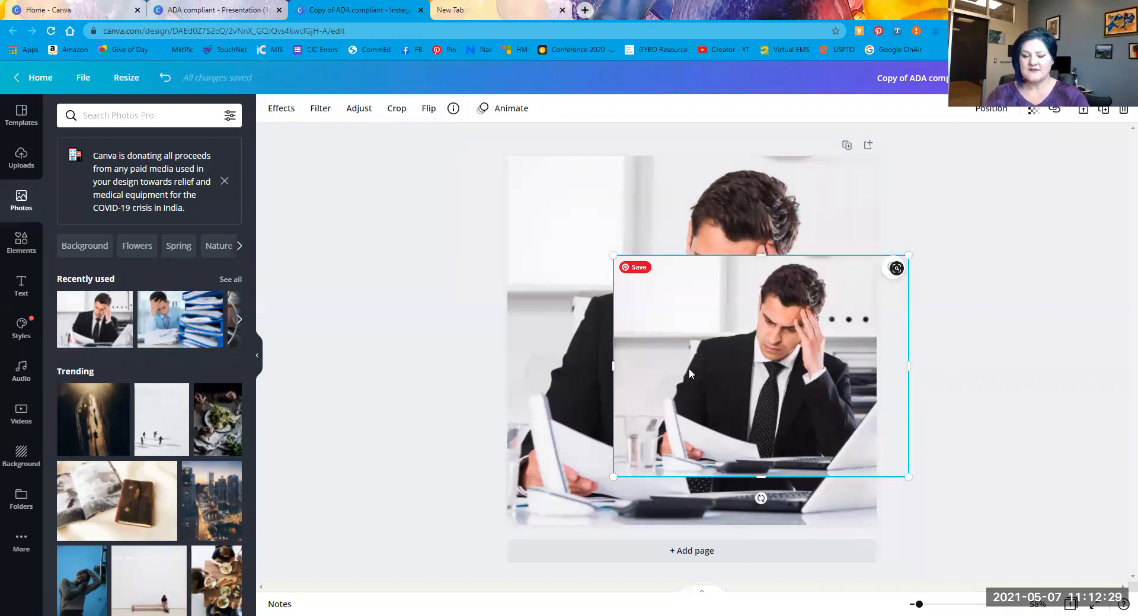
key(Delete)
click(832, 415)
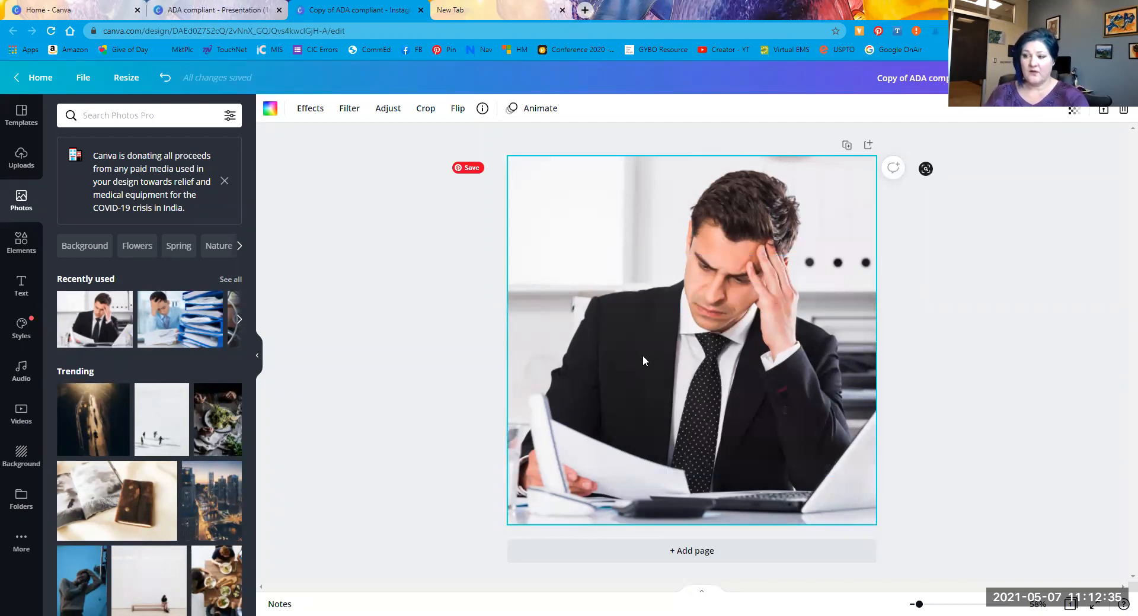
key(Delete)
Step: Add the businessman photo, rotate it about 45° and enlarge it to fill the page
click(74, 335)
drag(741, 519, 800, 498)
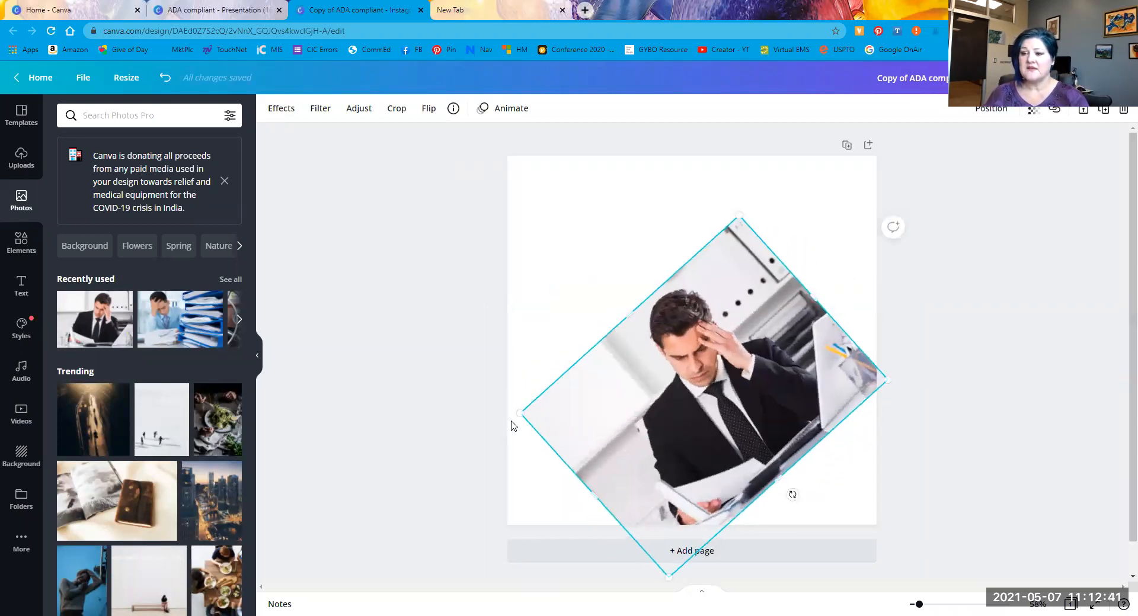
drag(516, 414, 173, 428)
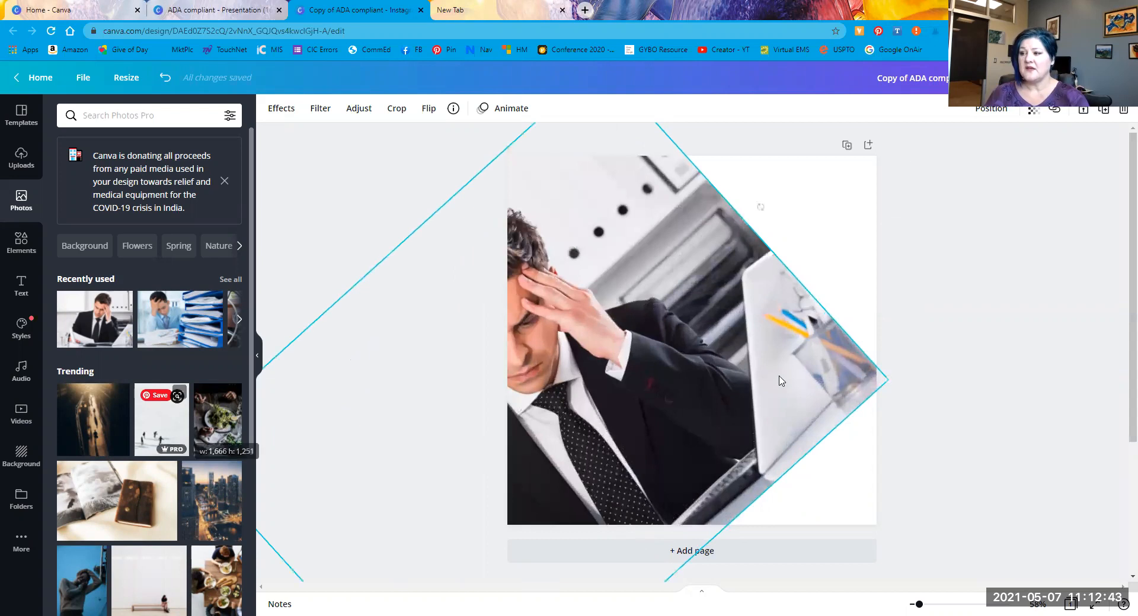
drag(886, 378, 1123, 353)
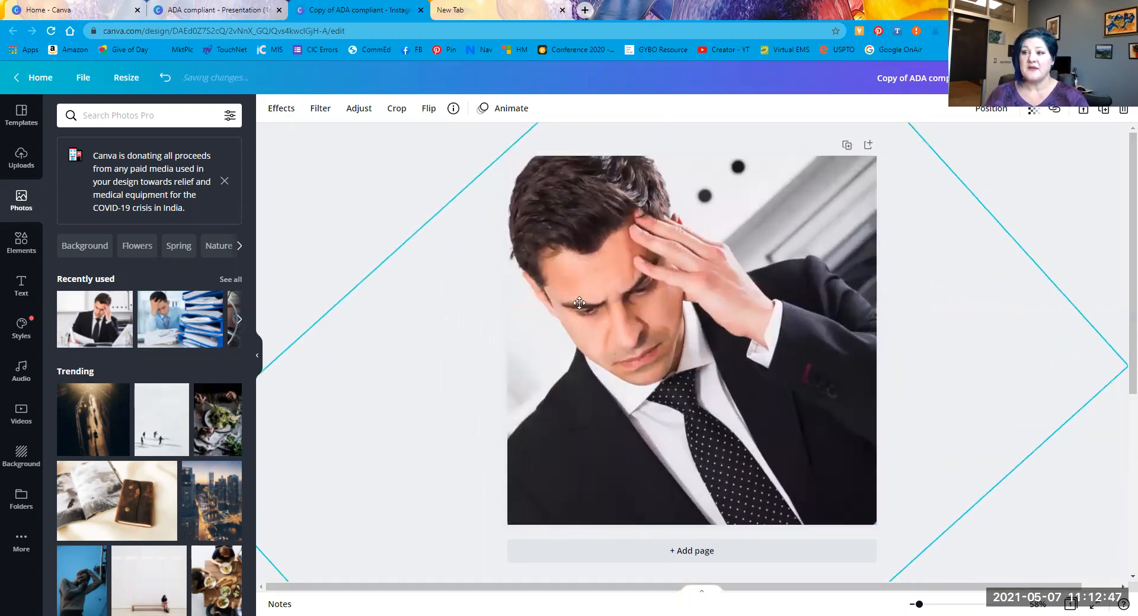
click(1088, 481)
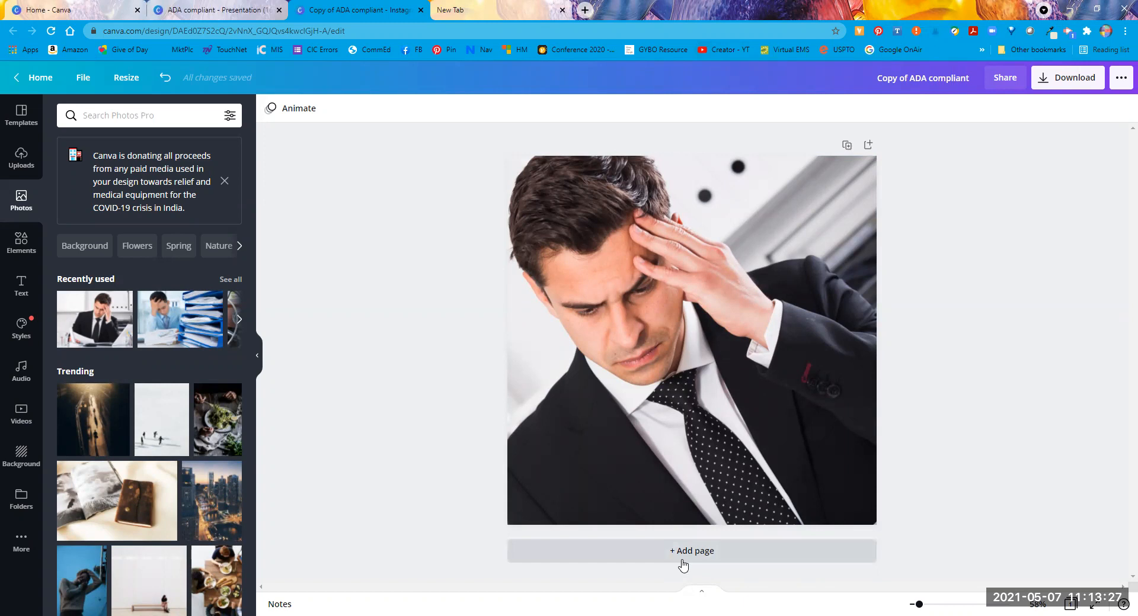
click(710, 400)
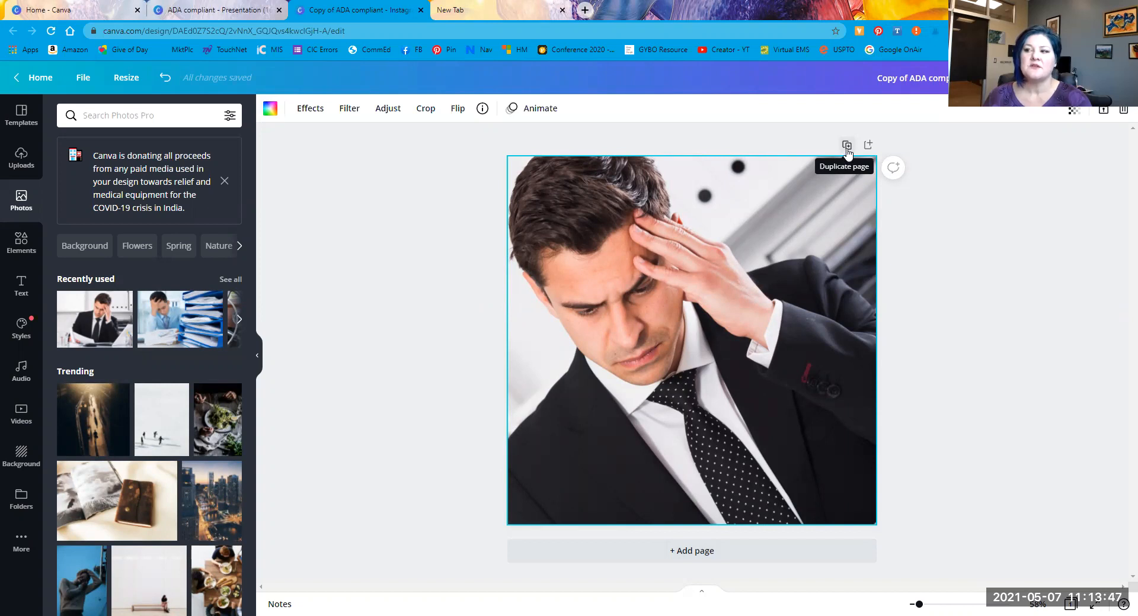
click(847, 145)
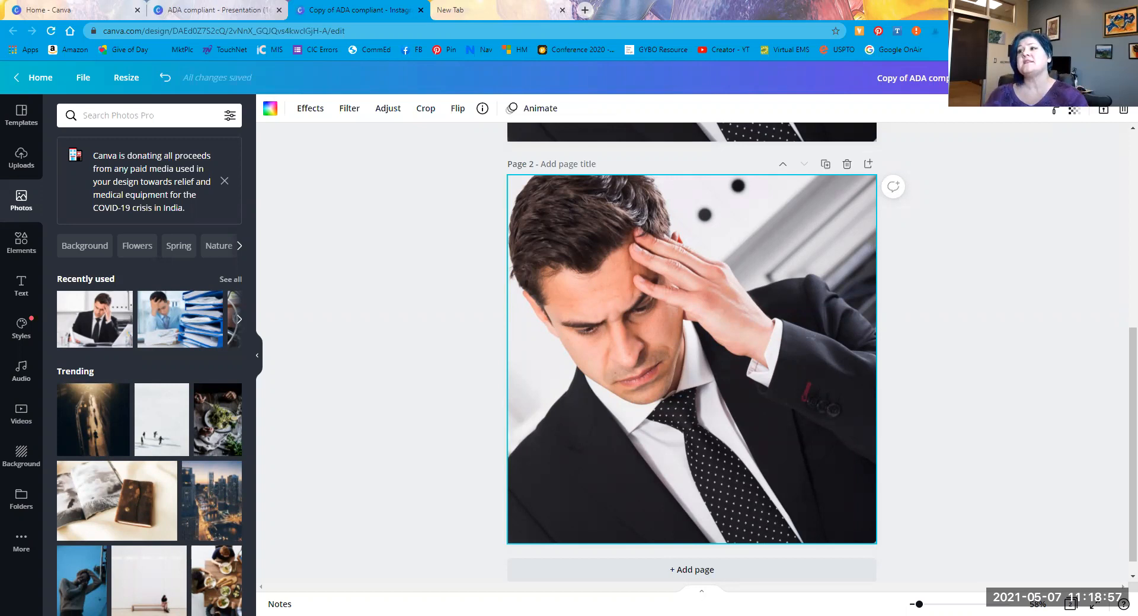
Step: Download both pages as JPG instead of PNG and close the 'Design downloaded!' dialog
click(1066, 78)
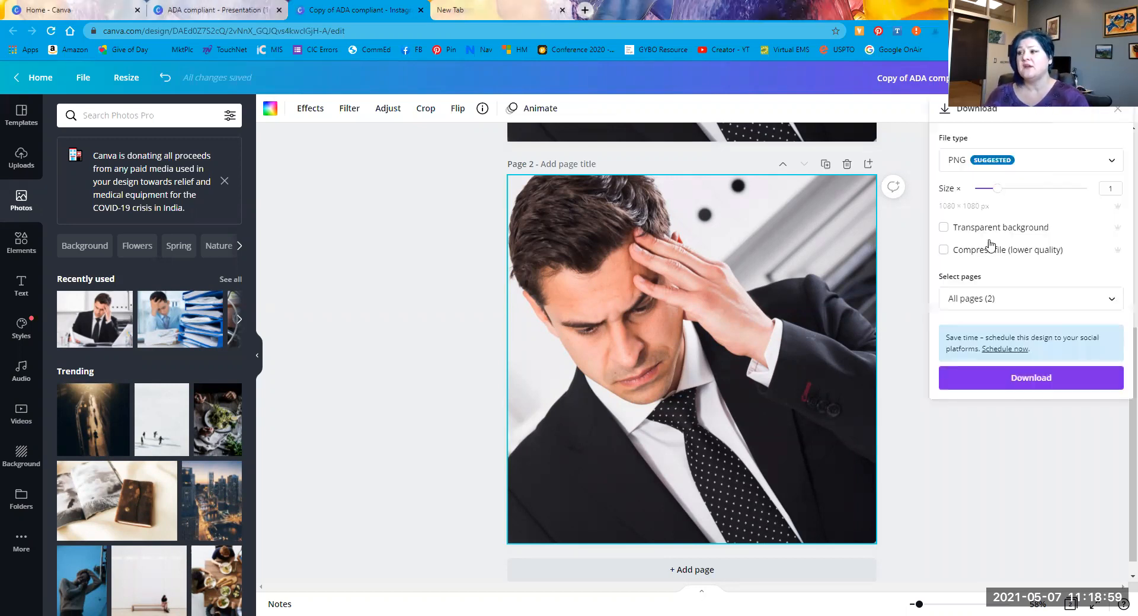
click(1001, 166)
click(989, 204)
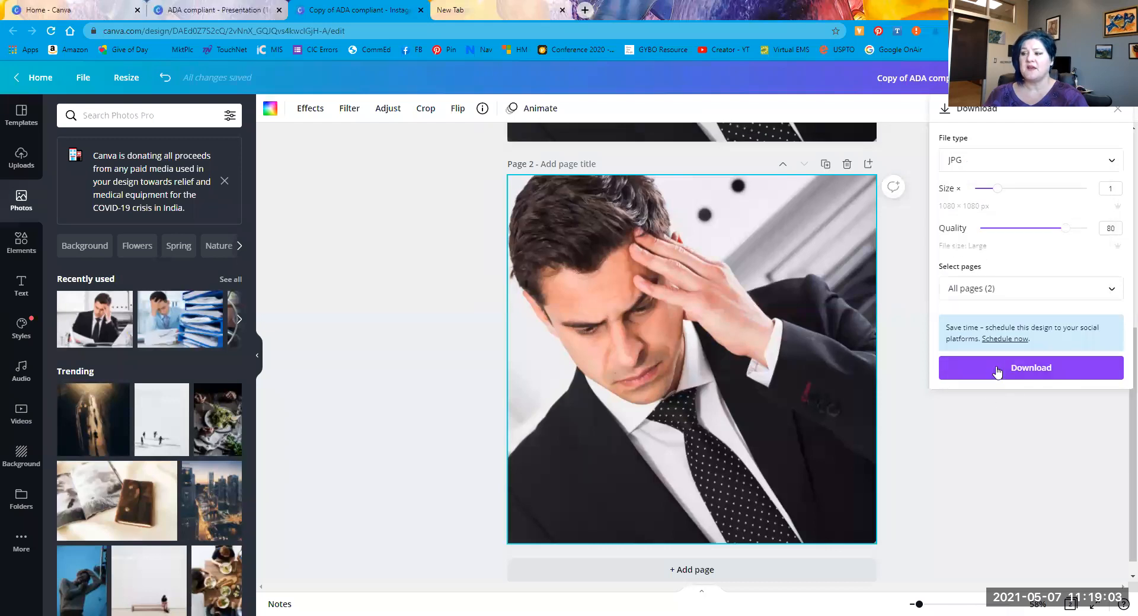
click(996, 369)
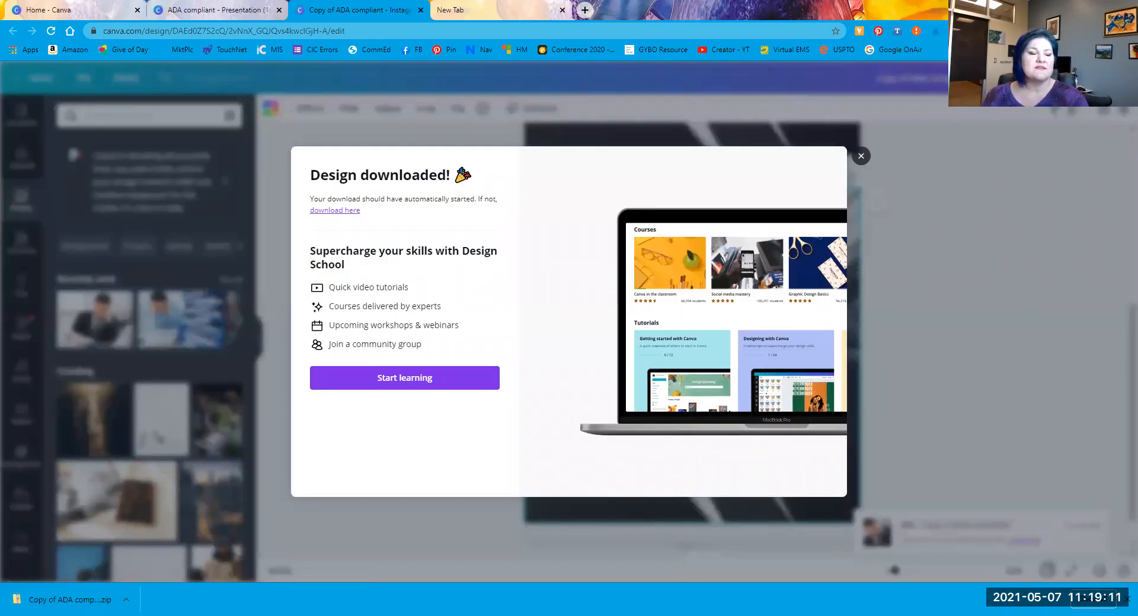
click(861, 157)
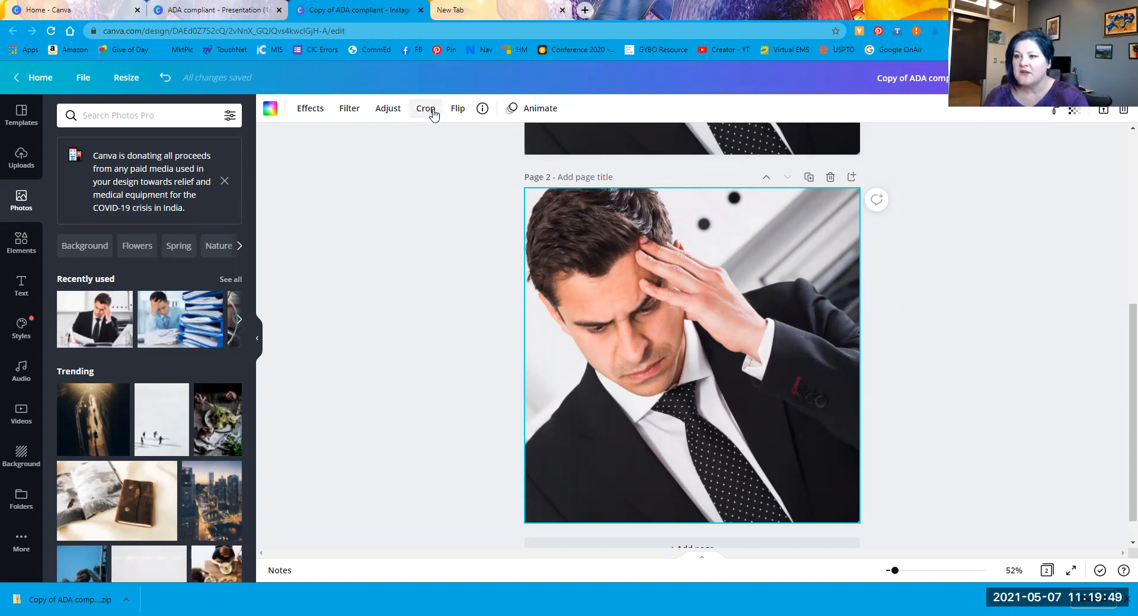
Step: Open Effects for the page 2 businessman photo and show its filter presets
click(307, 110)
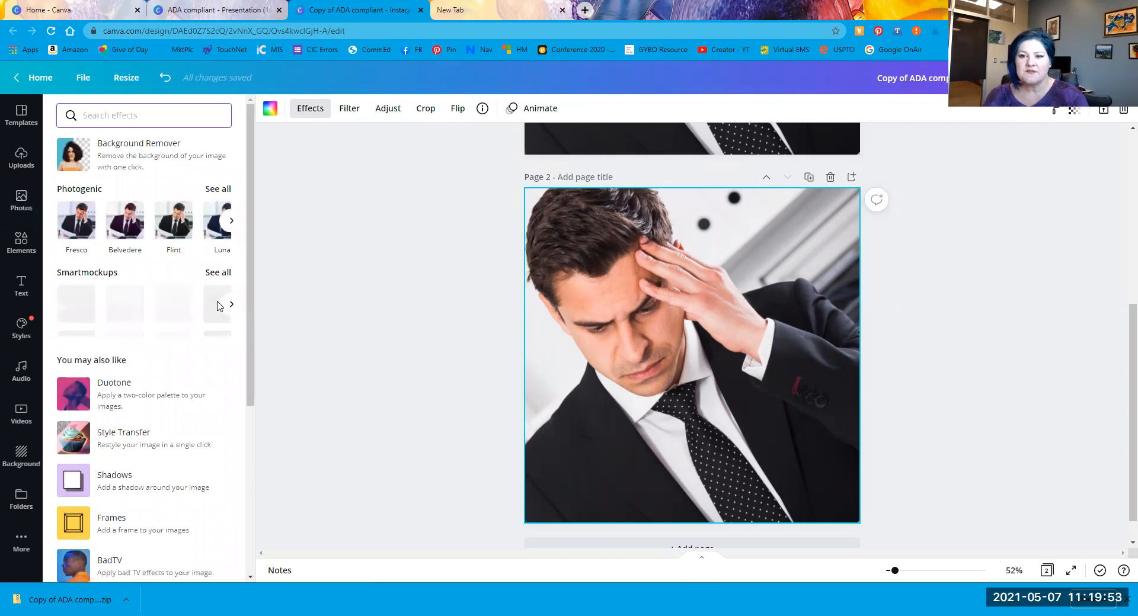
click(348, 114)
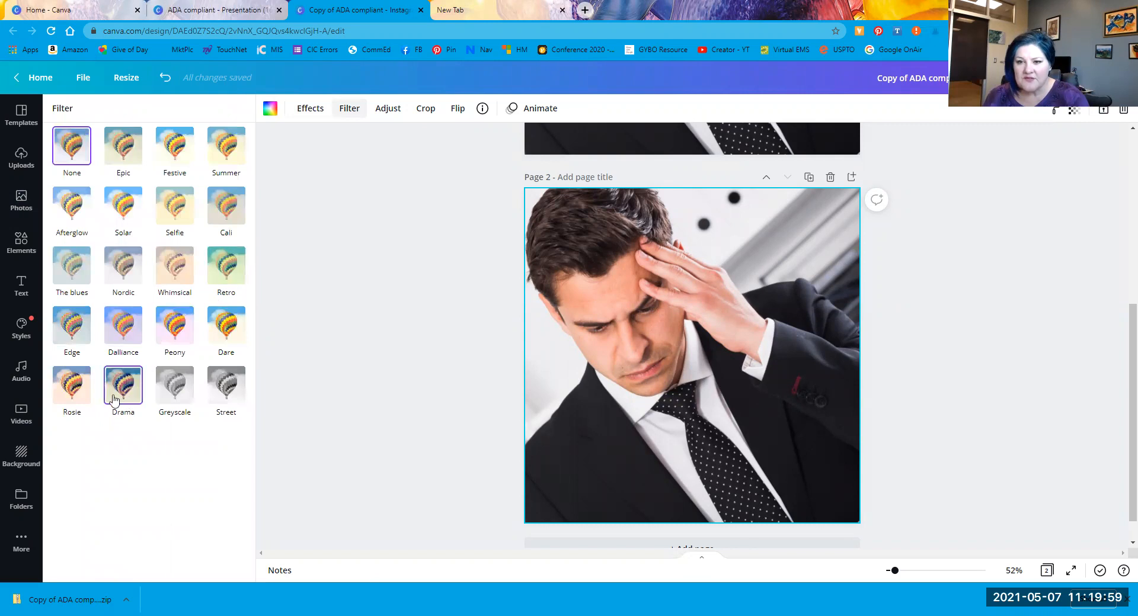
Step: Try the Afterglow, Retro and Peony filters, revert to None, then delete page 2
click(74, 208)
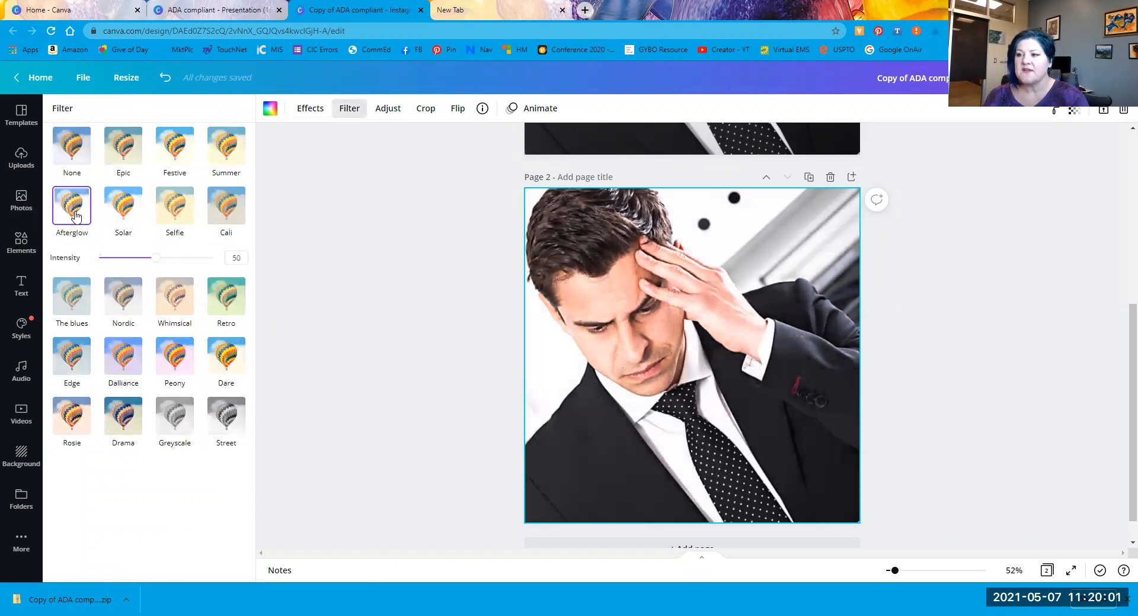
click(224, 309)
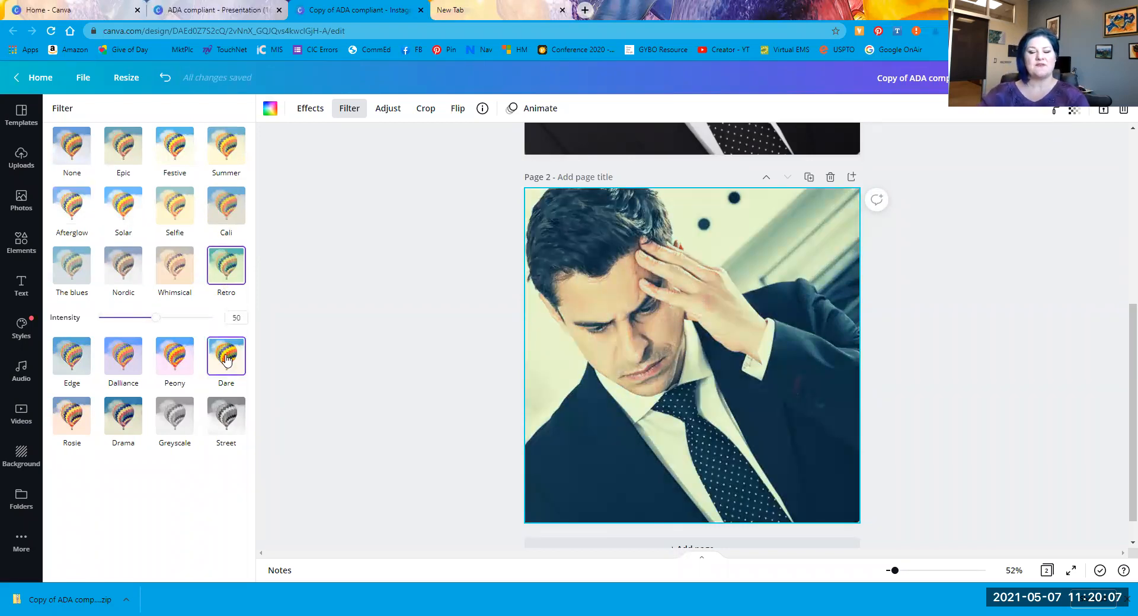
click(173, 363)
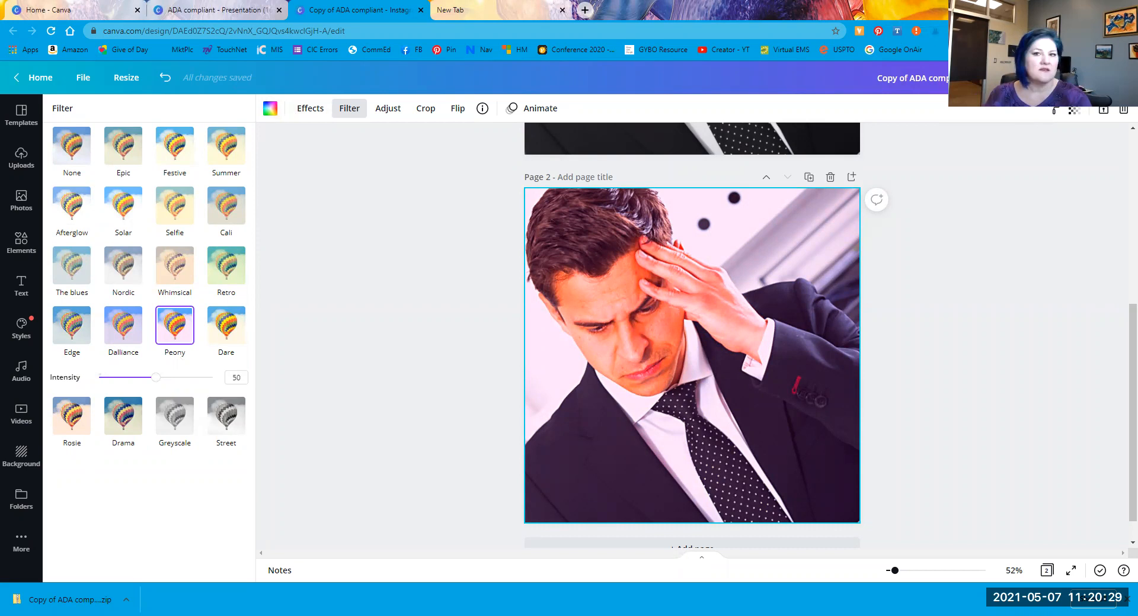
click(86, 159)
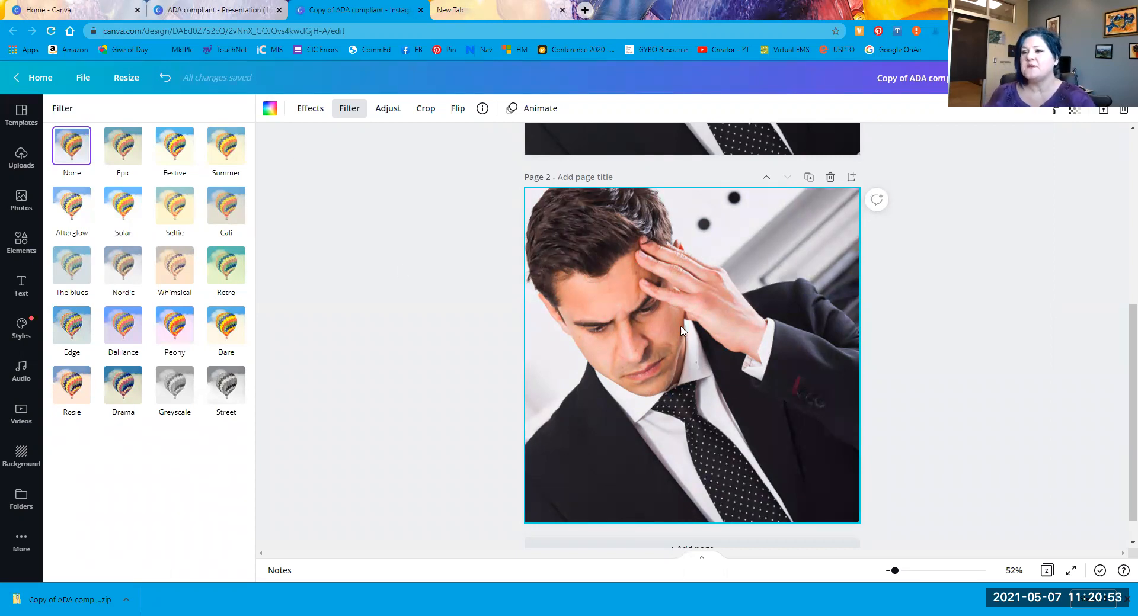
click(830, 178)
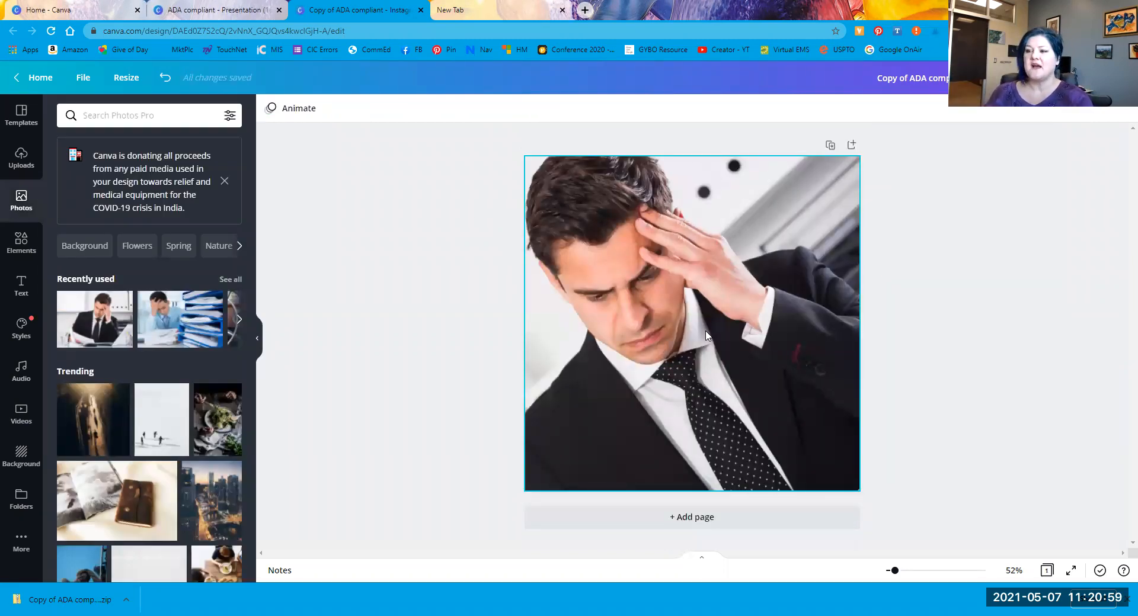
Step: Make an Email Header–sized copy of the design, then move to the Word infographic
click(134, 79)
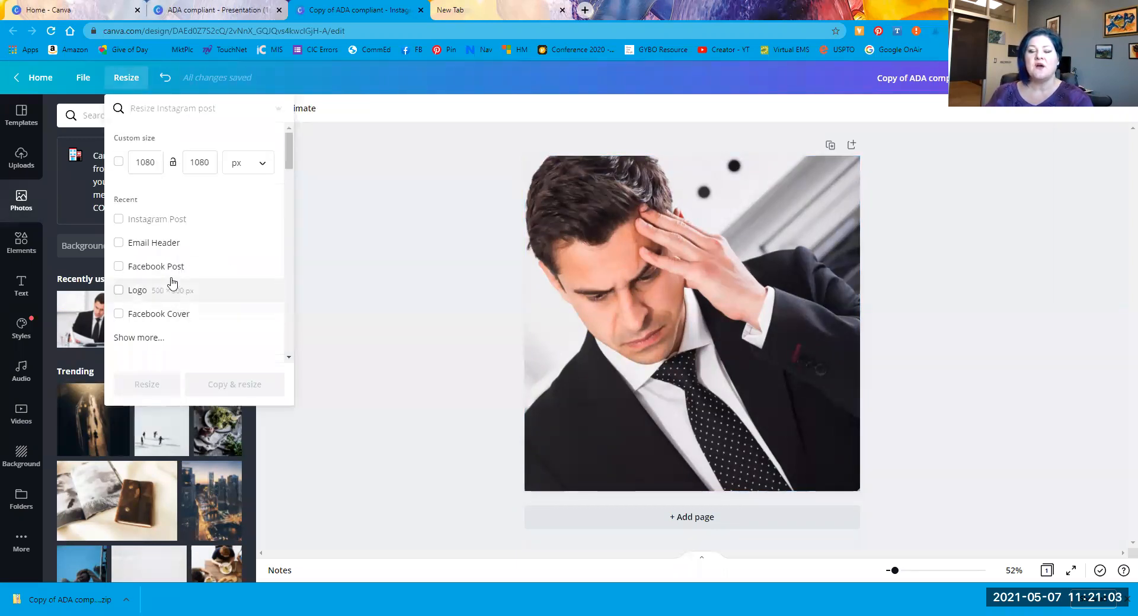
click(165, 247)
click(165, 248)
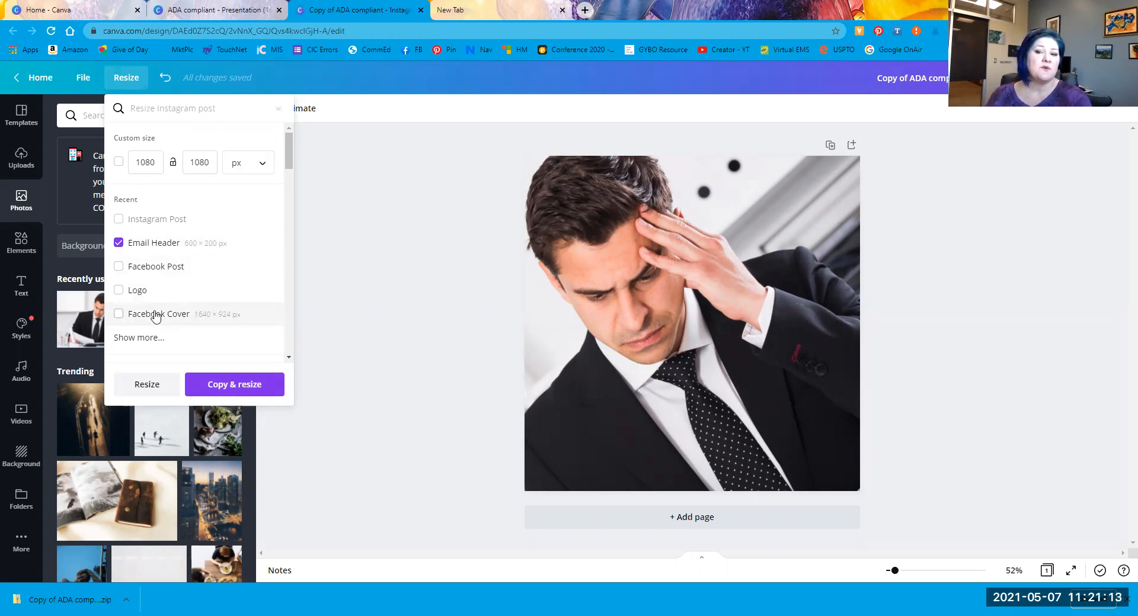
scroll(155, 317, down, 1)
click(215, 390)
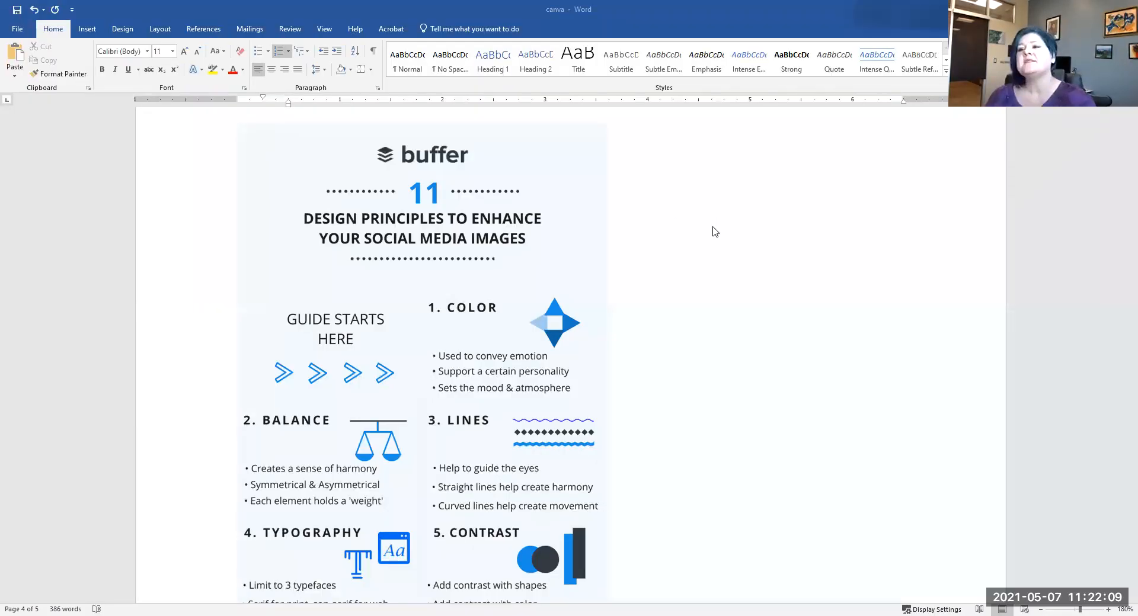
scroll(713, 228, down, 1)
Step: Scroll the infographic past Color through Contrast to reach 6. SCALE and 7. PROXIMITY
scroll(702, 240, up, 1)
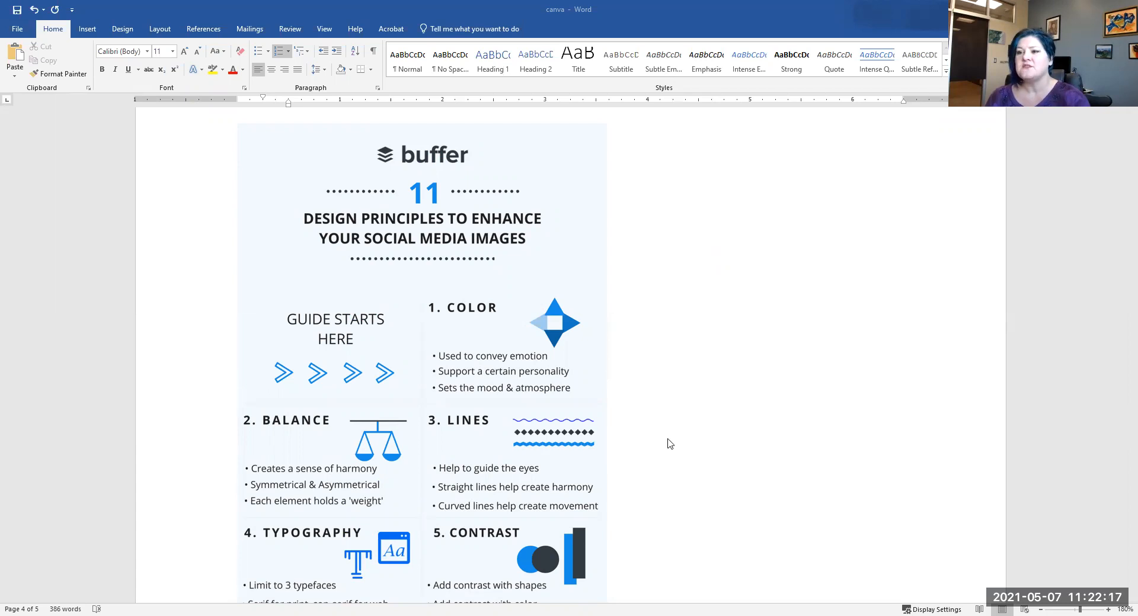
scroll(668, 445, down, 3)
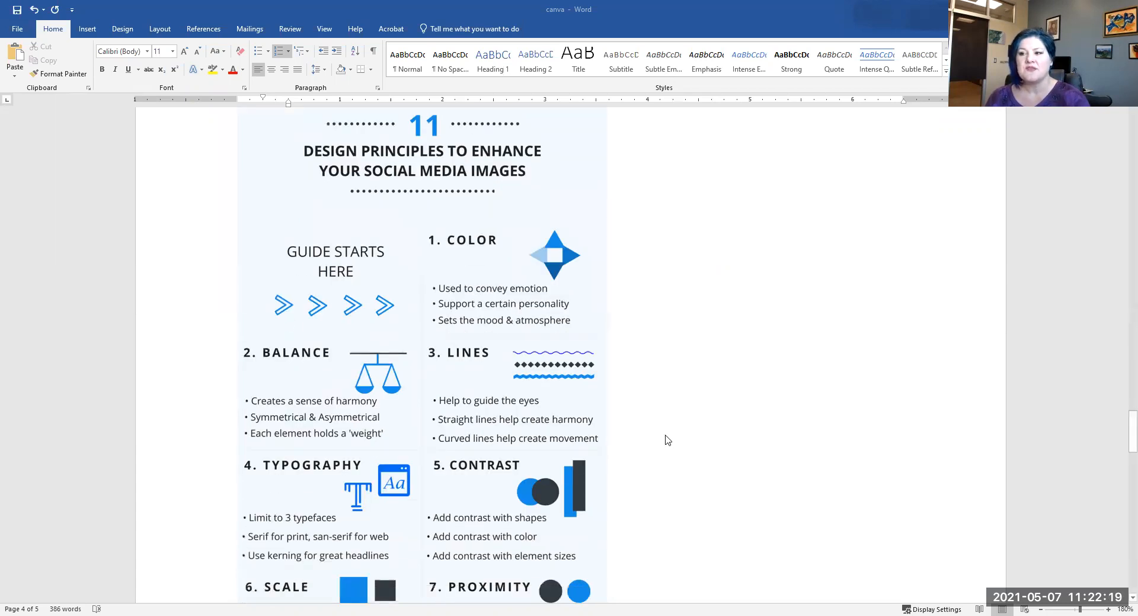
scroll(668, 439, up, 2)
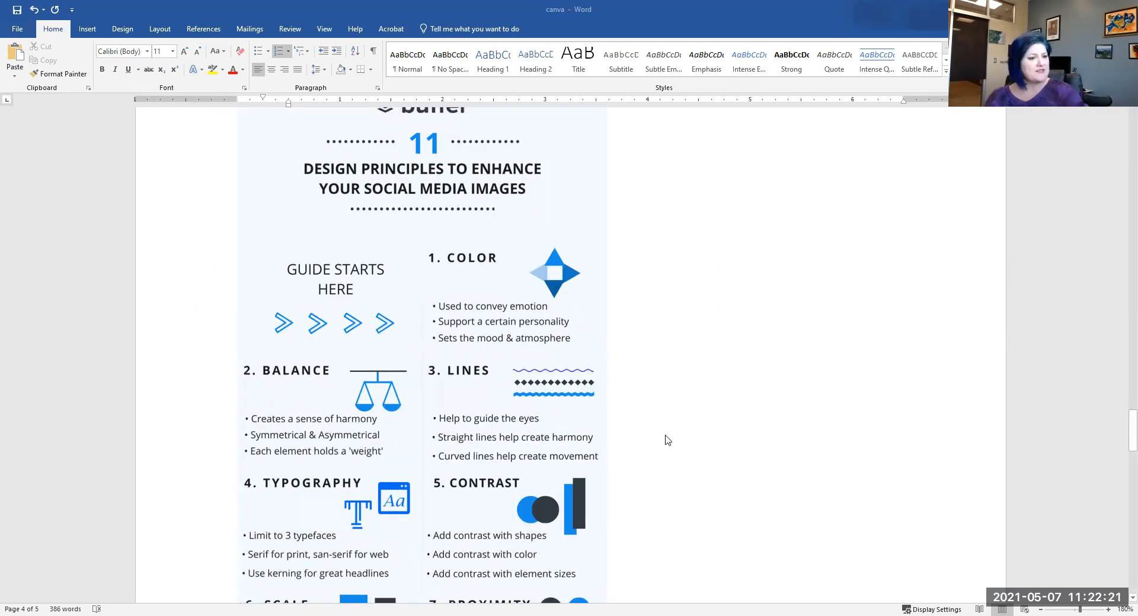
scroll(657, 441, down, 1)
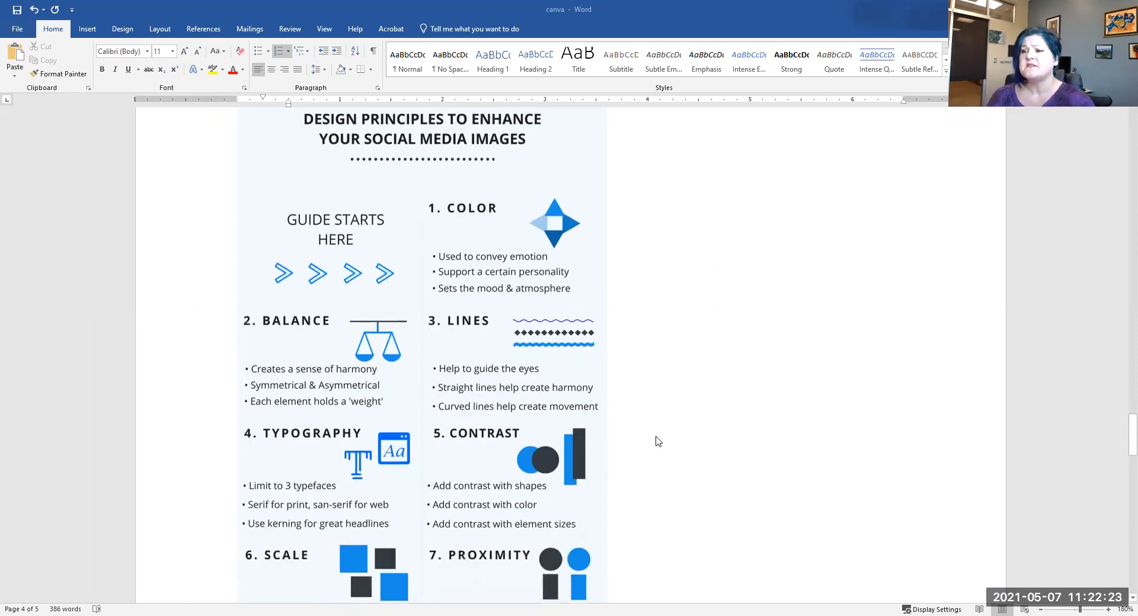
scroll(658, 441, down, 1)
scroll(658, 442, up, 2)
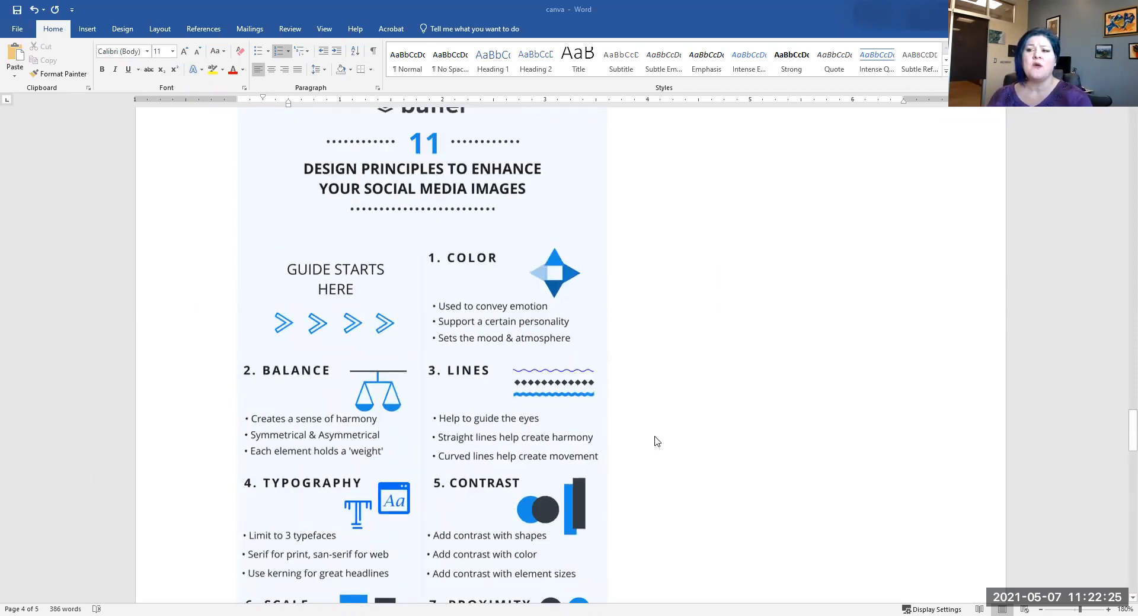
scroll(656, 443, down, 1)
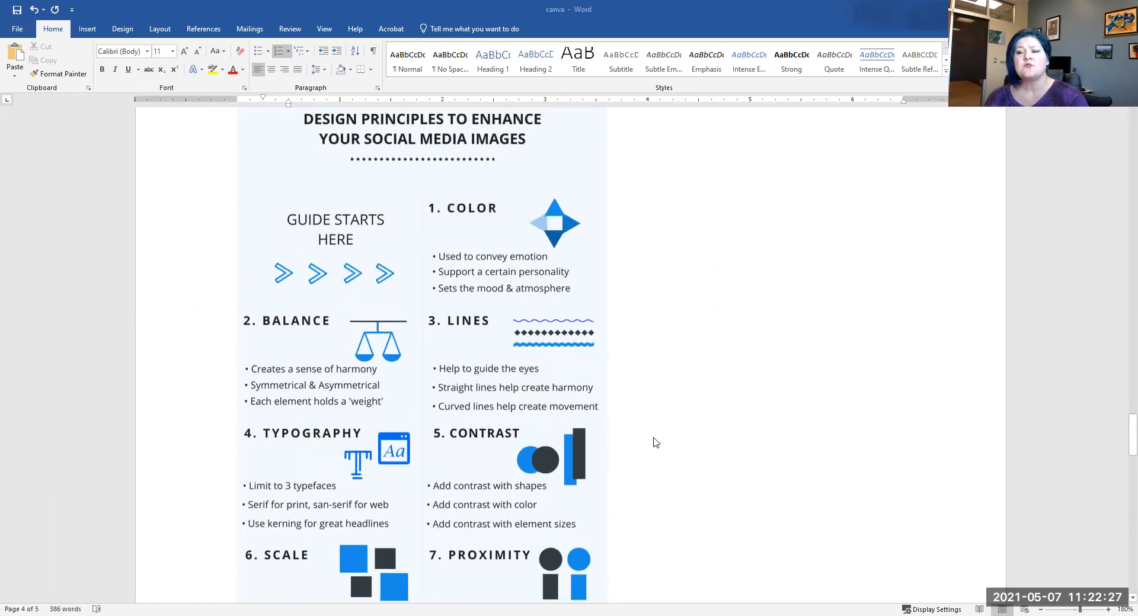
scroll(656, 443, down, 1)
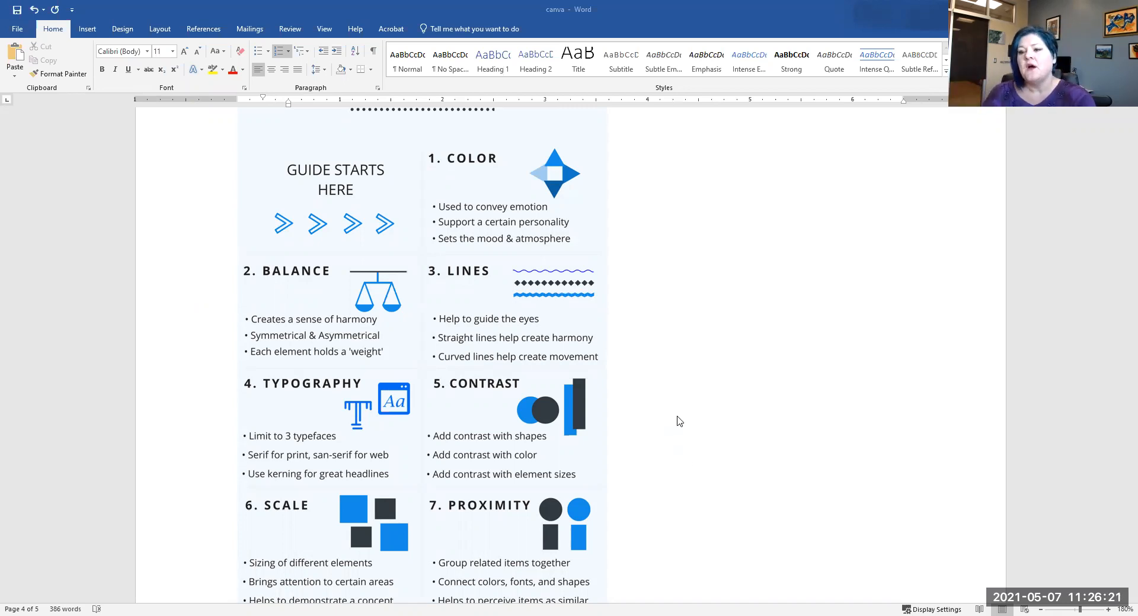
Step: Scroll slightly to show the Scale and Proximity bullets, such as 'Group related items together'
scroll(676, 420, down, 3)
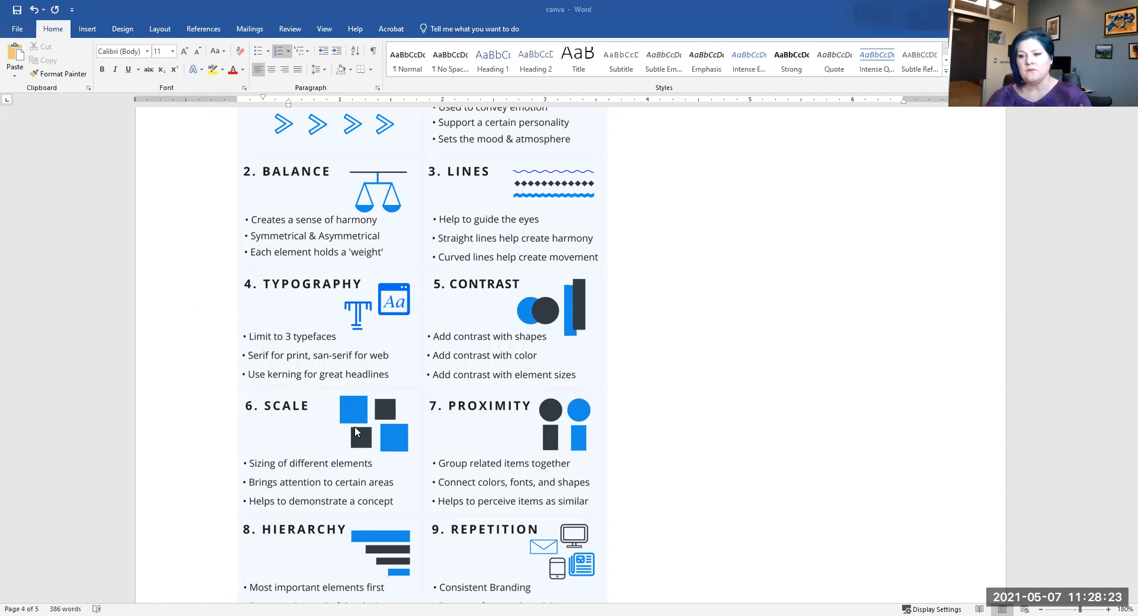
Step: Scroll to principles 8–11, Hierarchy through Space, ending at 'Read more at blog.bufferapp.com'
scroll(418, 424, down, 2)
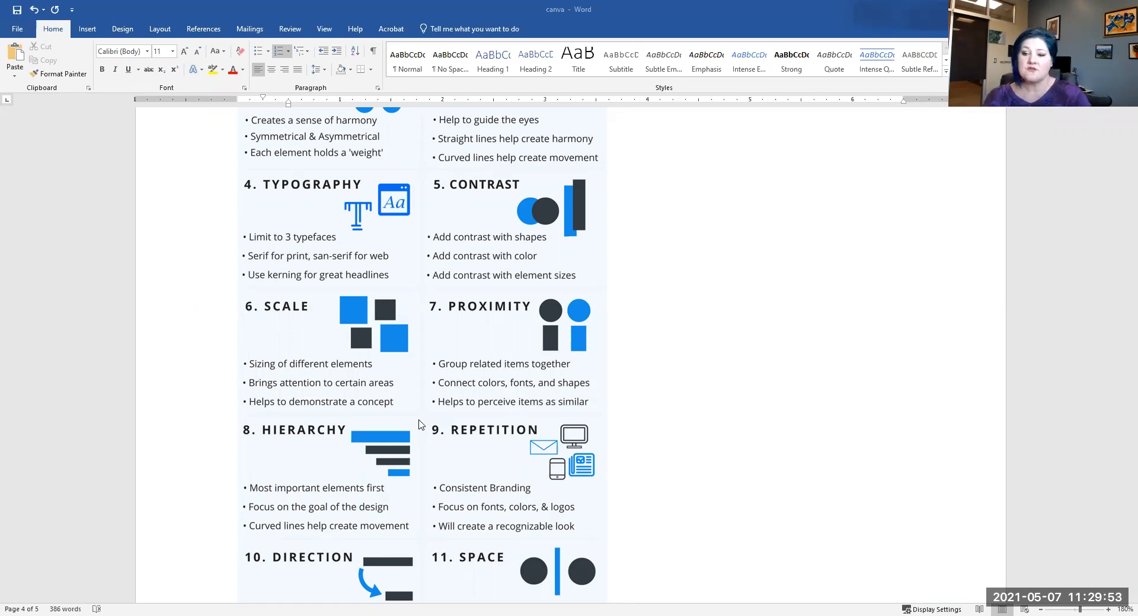
scroll(538, 429, down, 5)
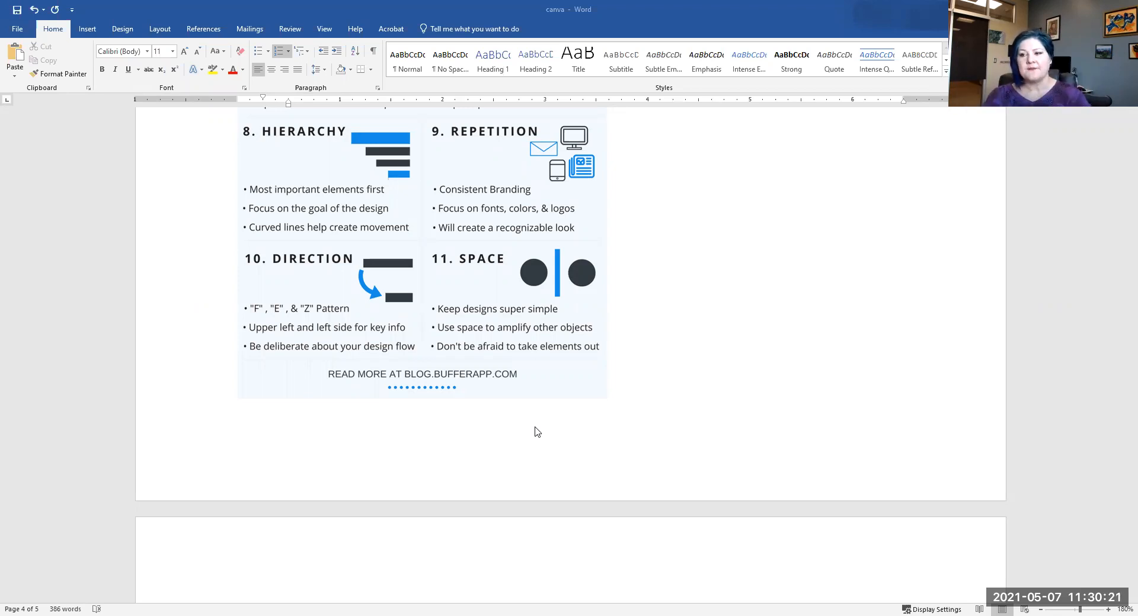
Step: Scroll past the infographic to the reference links, then back up to principles 8–11 and the blog.bufferapp.com footer
scroll(650, 434, down, 2)
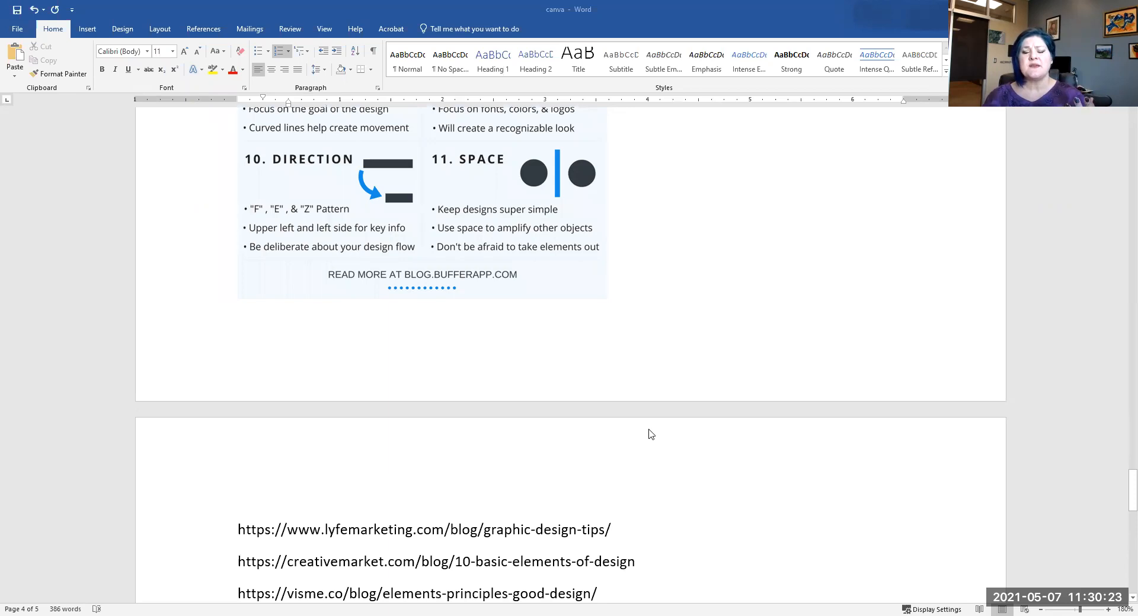
scroll(630, 437, up, 3)
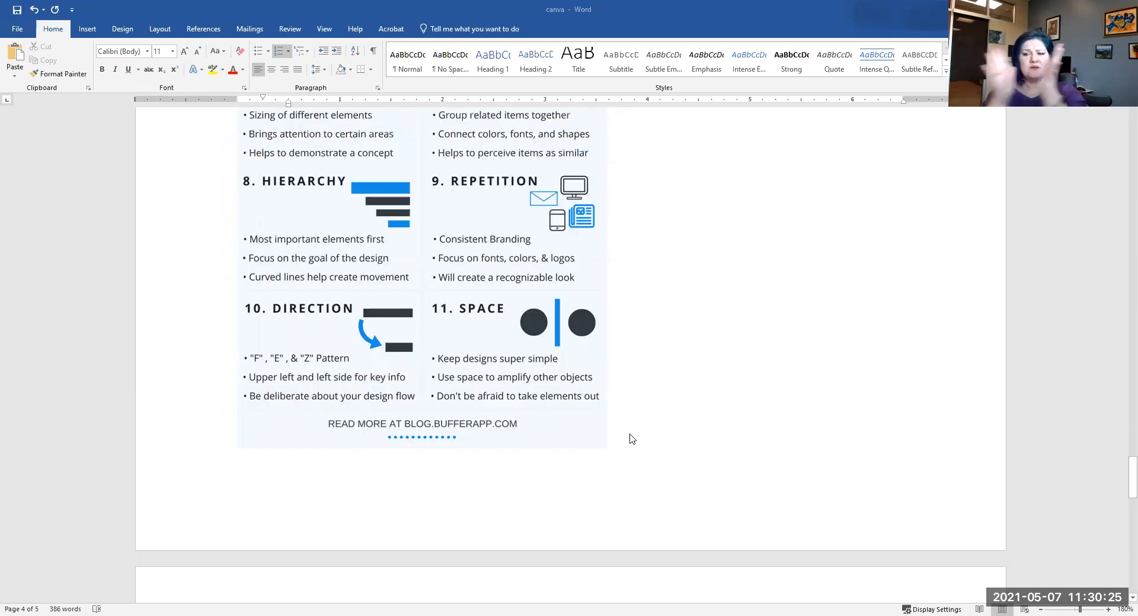